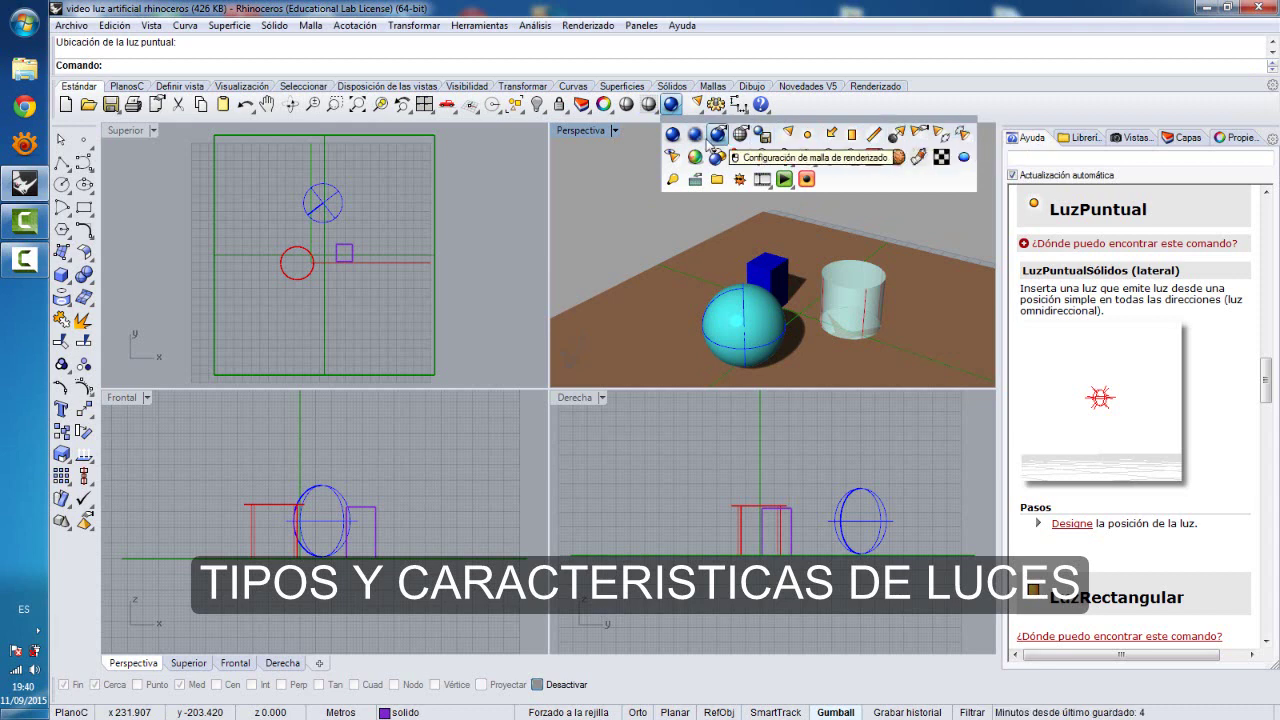
# - Open the set of light-creation tools and keep it floating over the perspective view
pyautogui.click(590, 26)
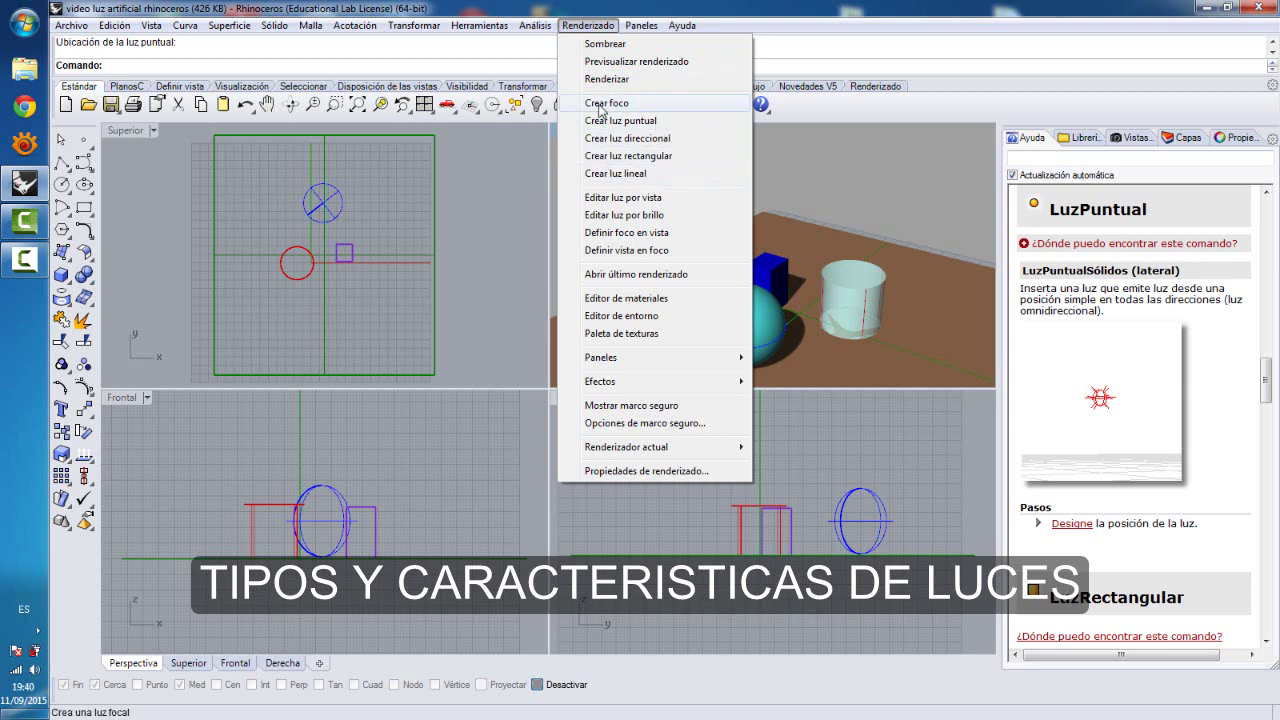
pyautogui.moveTo(625, 36)
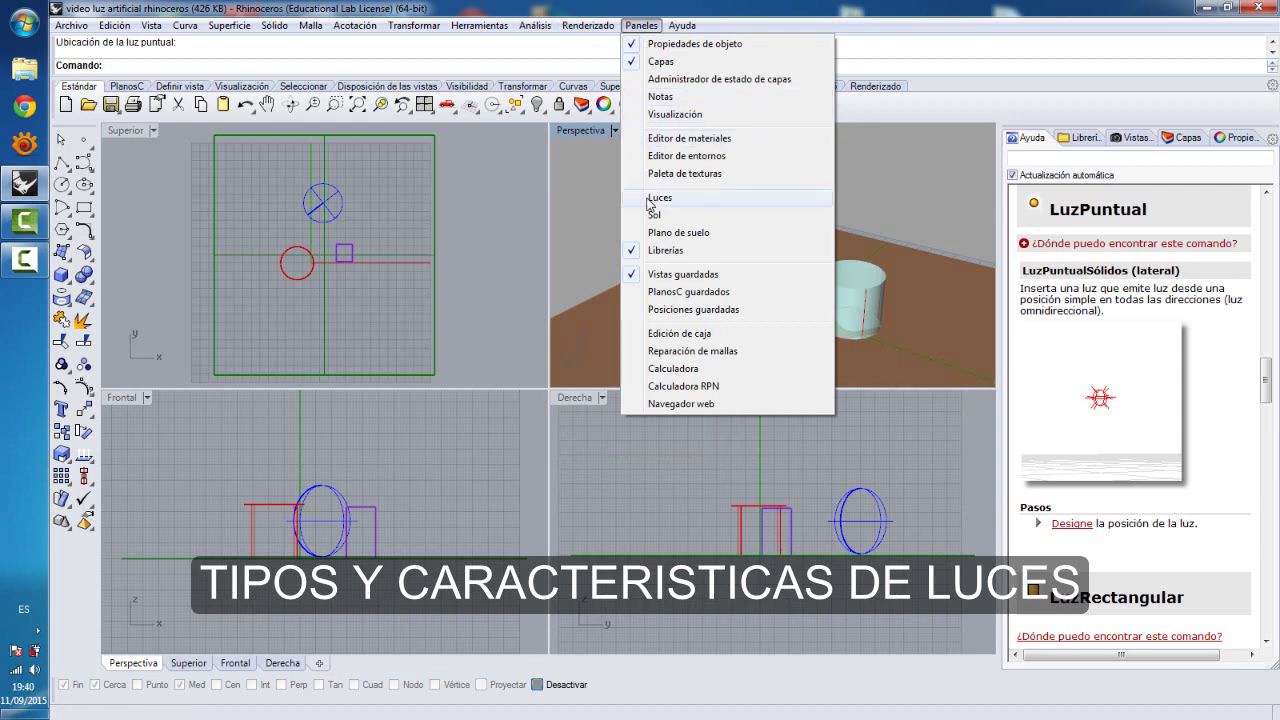
pyautogui.click(594, 181)
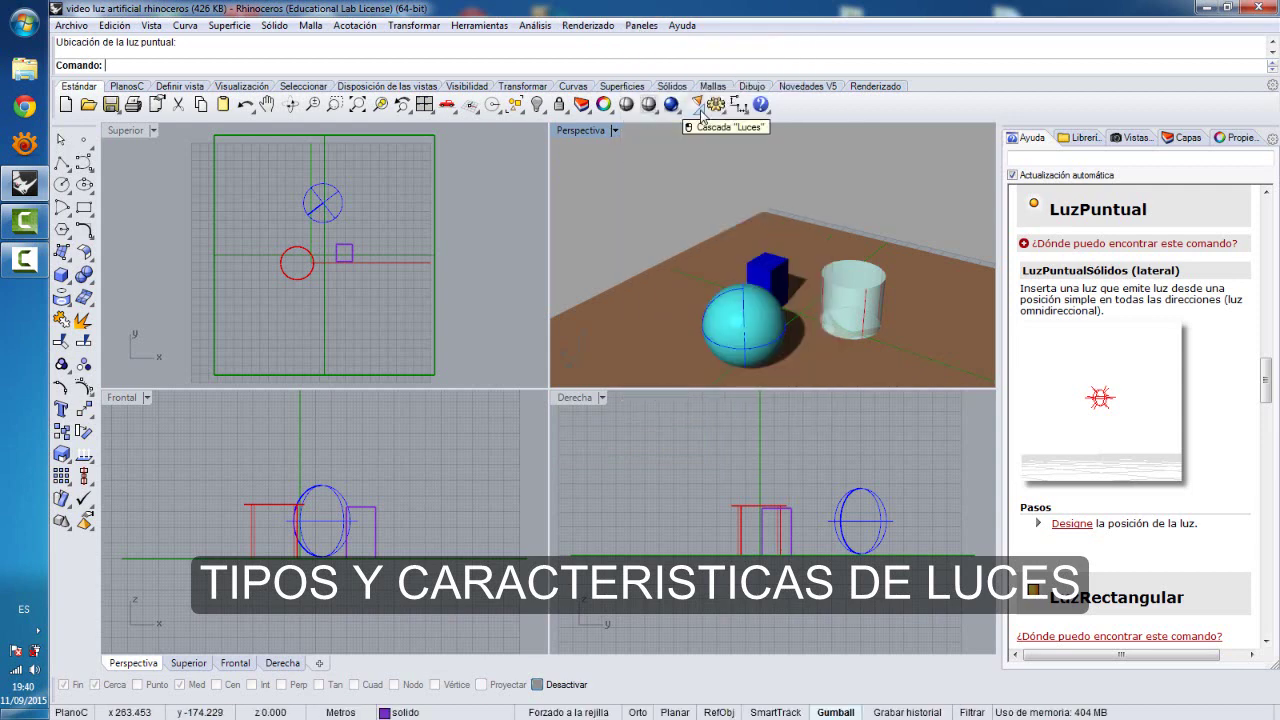
pyautogui.click(699, 108)
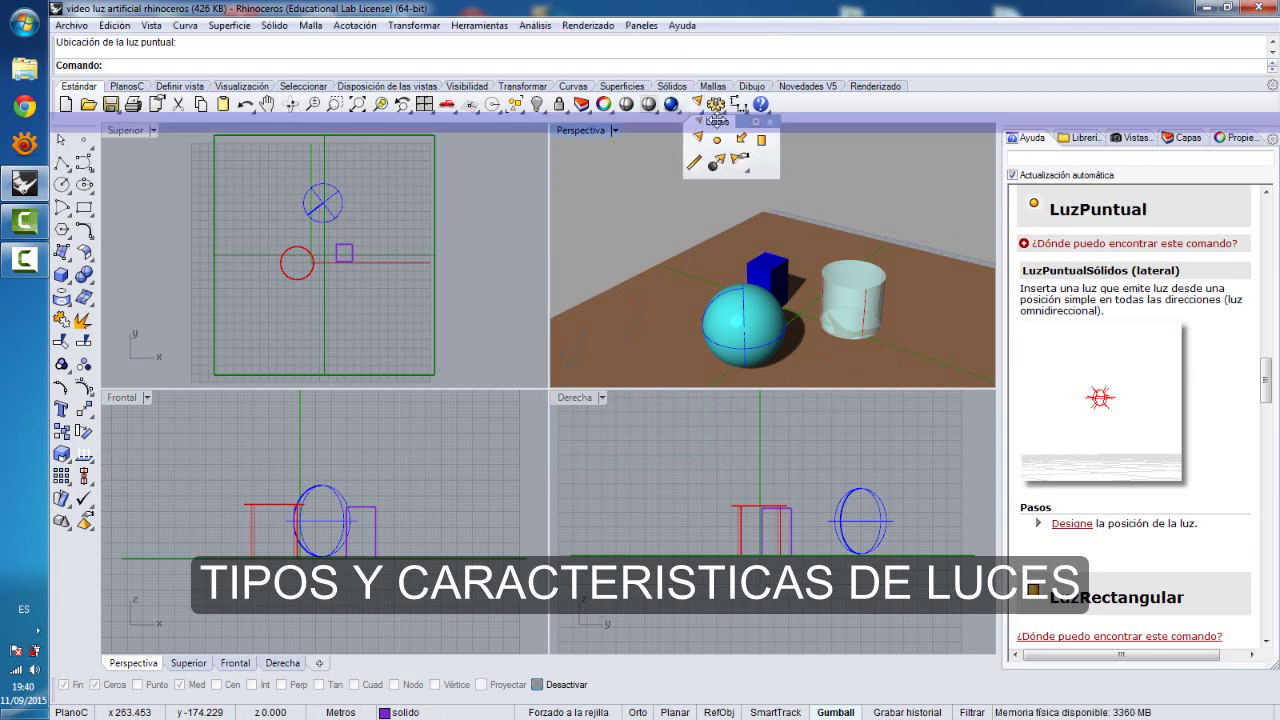
pyautogui.moveTo(716, 126); pyautogui.dragTo(852, 138)
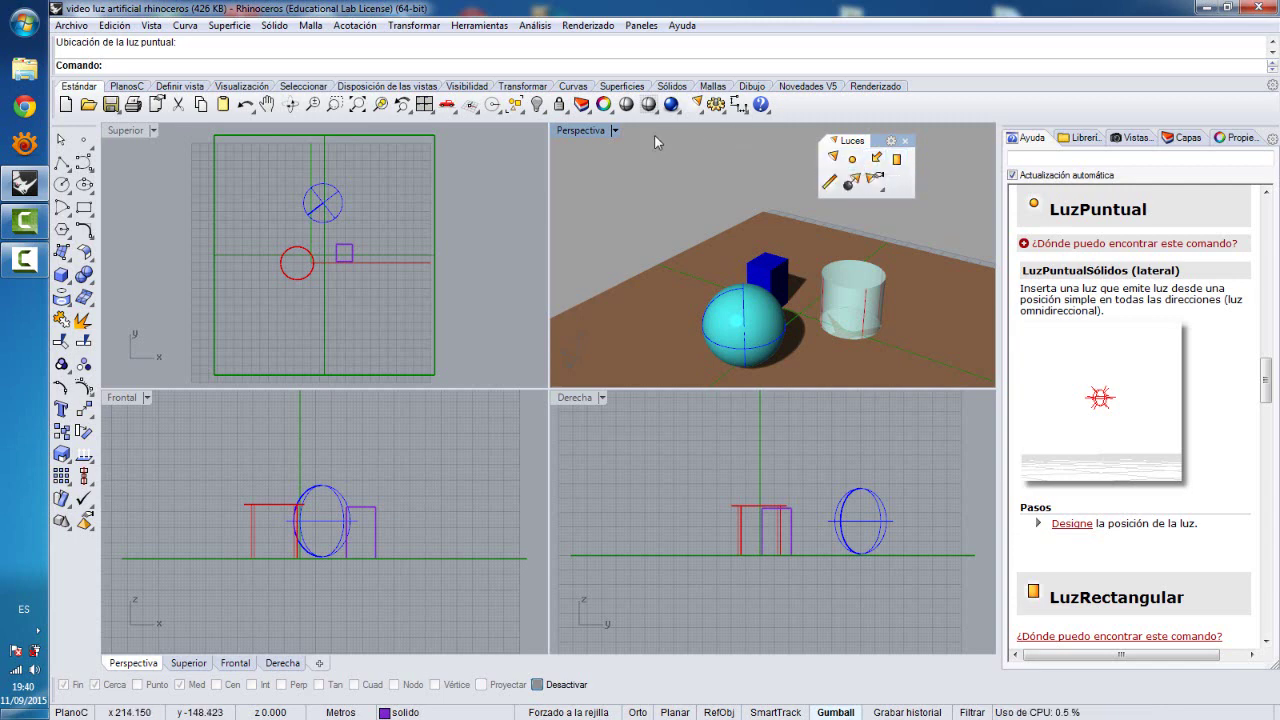
# - Maximize the perspective view and check which display mode it uses
pyautogui.doubleClick(590, 130)
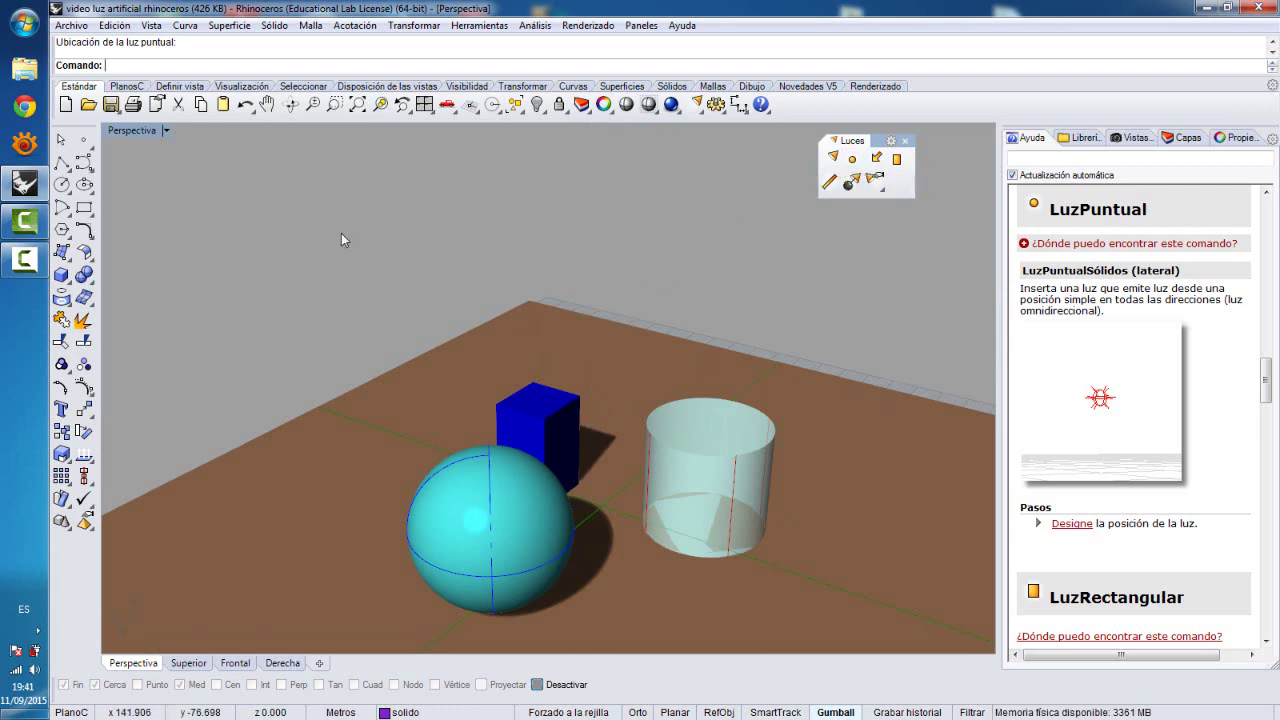
pyautogui.click(166, 130)
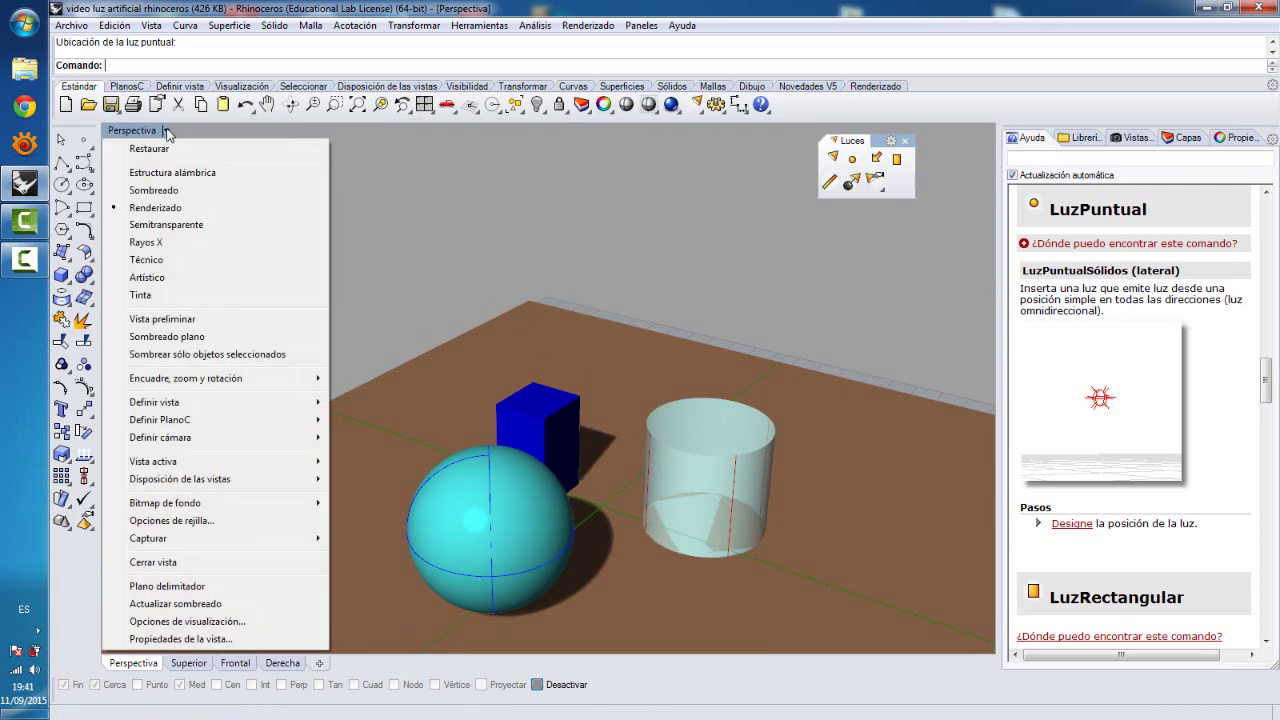
pyautogui.click(488, 276)
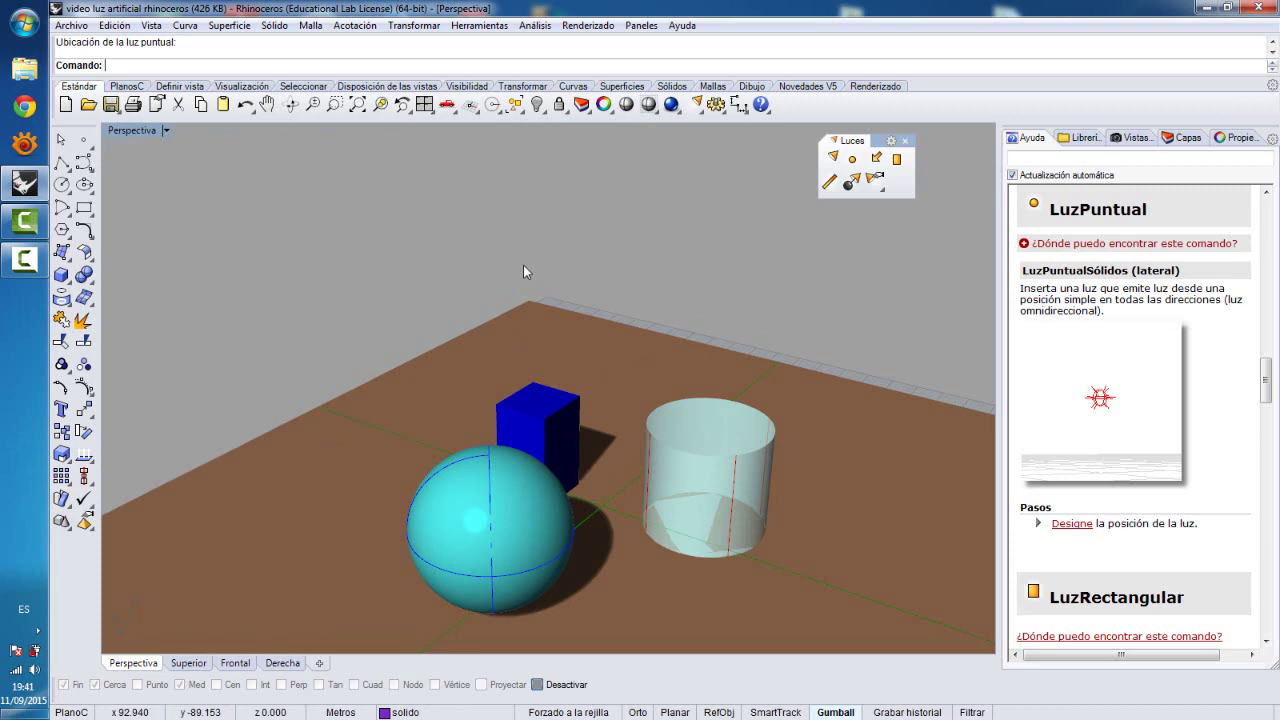
# - Select the transparent cylinder and inspect the material assigned to its layer, including gloss, reflectivity and transparency
pyautogui.click(676, 432)
pyautogui.click(770, 518)
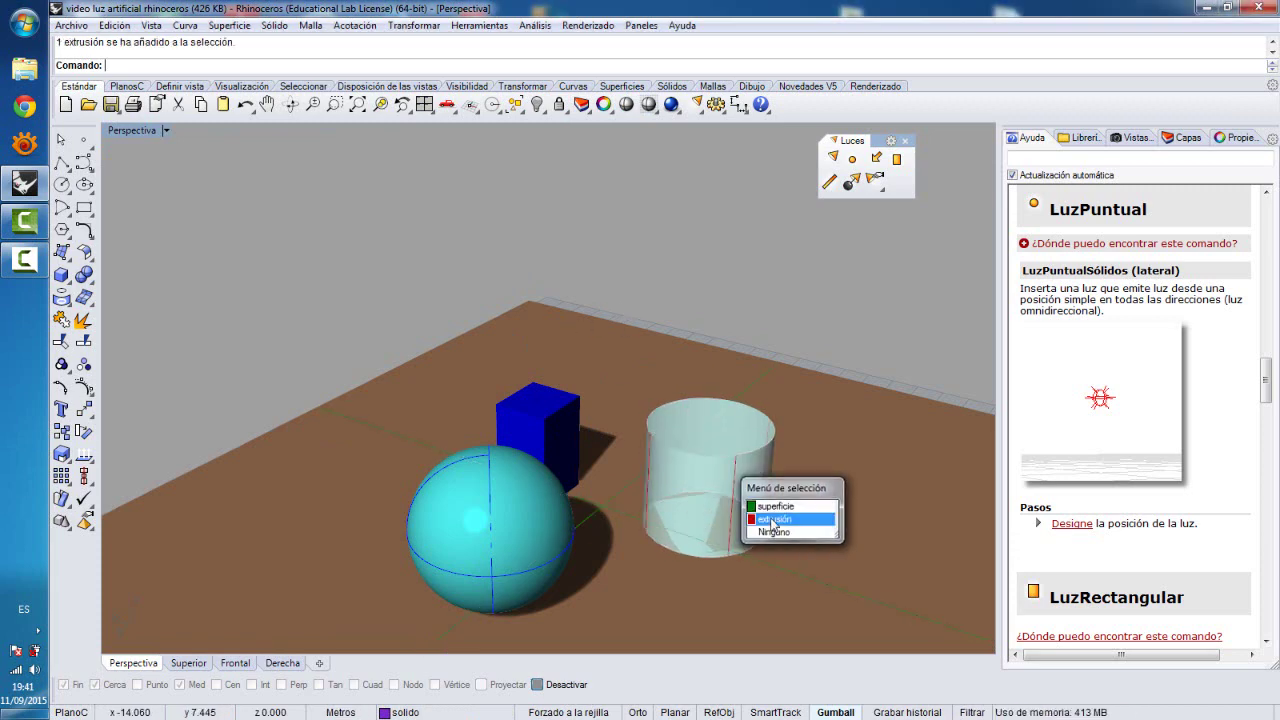
pyautogui.click(1184, 137)
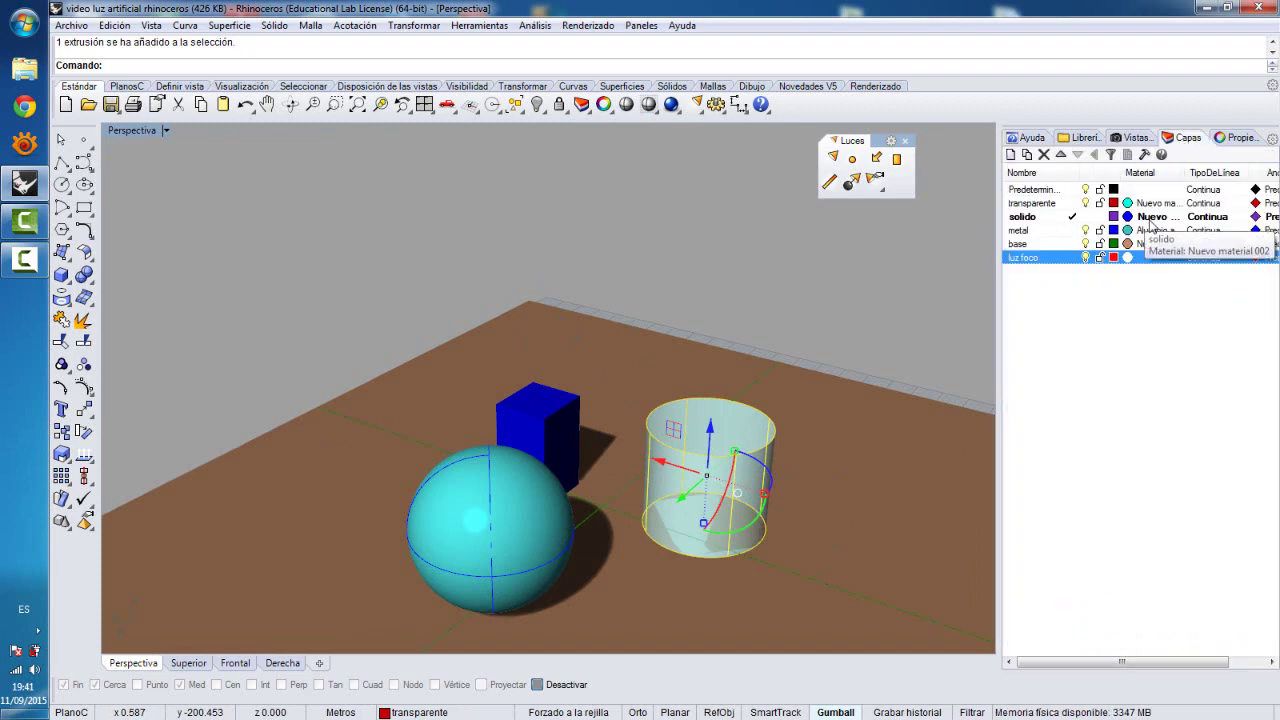
pyautogui.click(1137, 204)
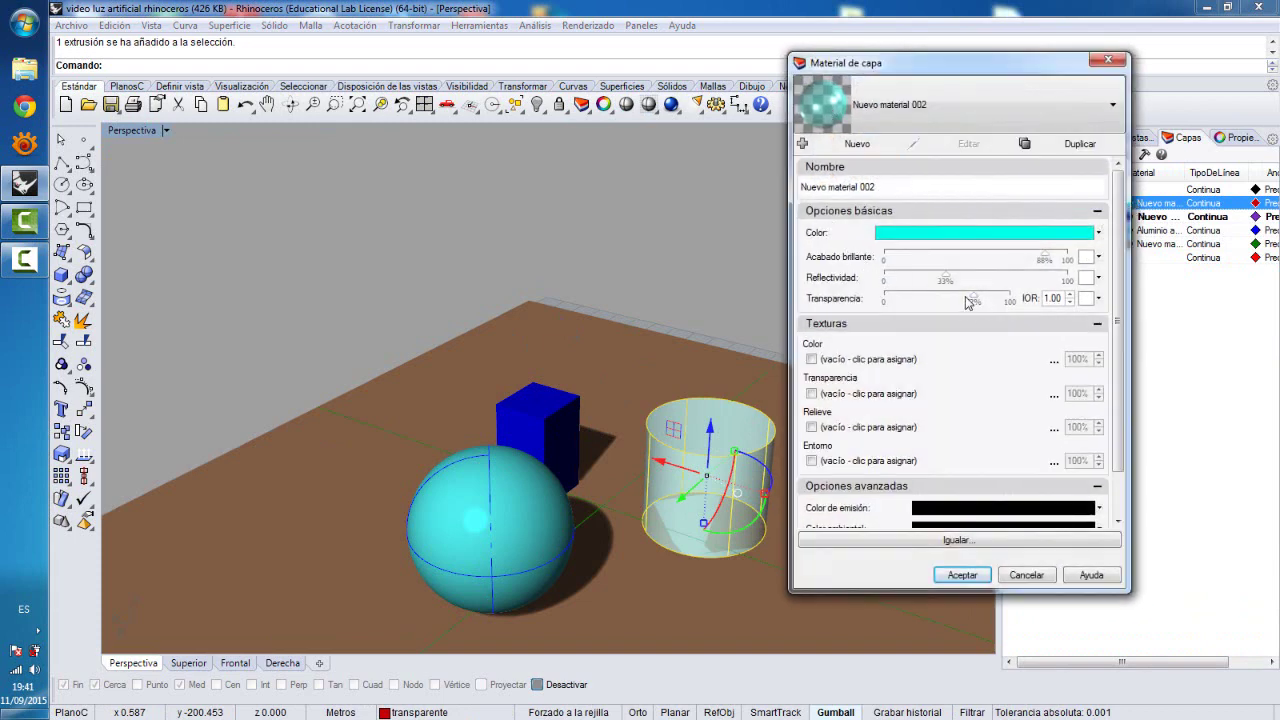
pyautogui.click(962, 575)
# - Inspect the layer materials of the sphere and the box without changing them
pyautogui.click(507, 491)
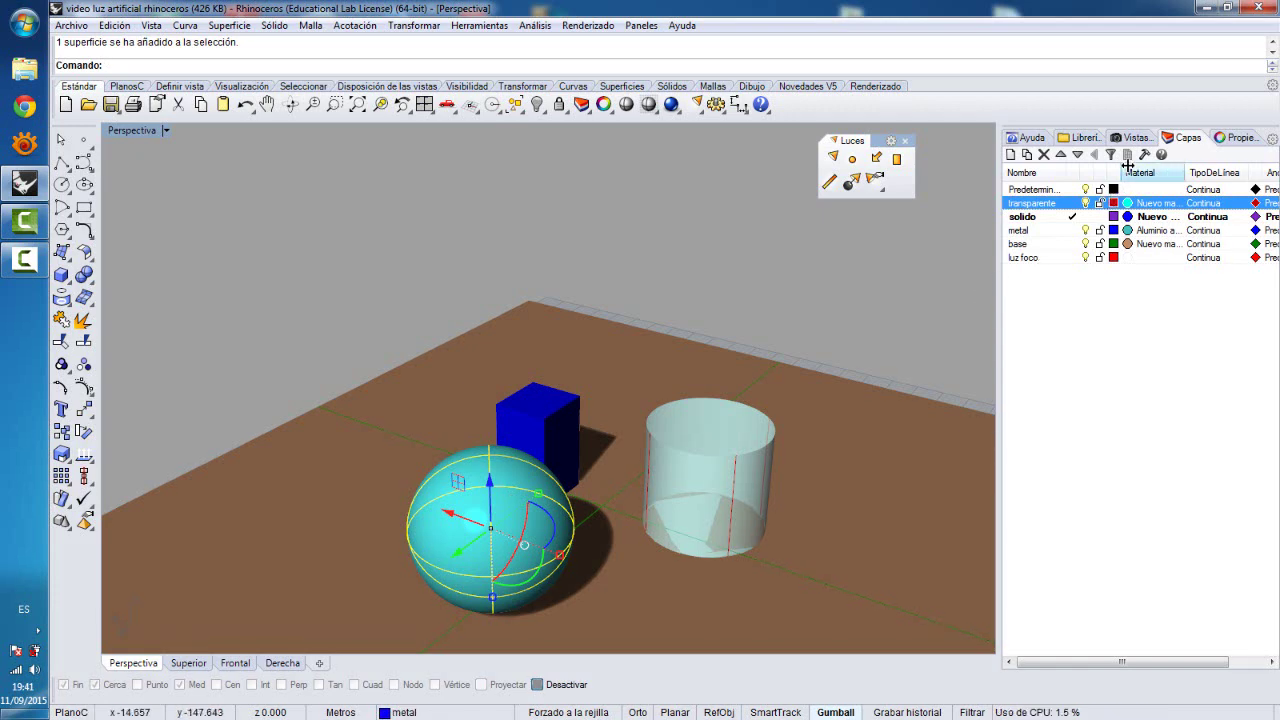
pyautogui.click(1127, 230)
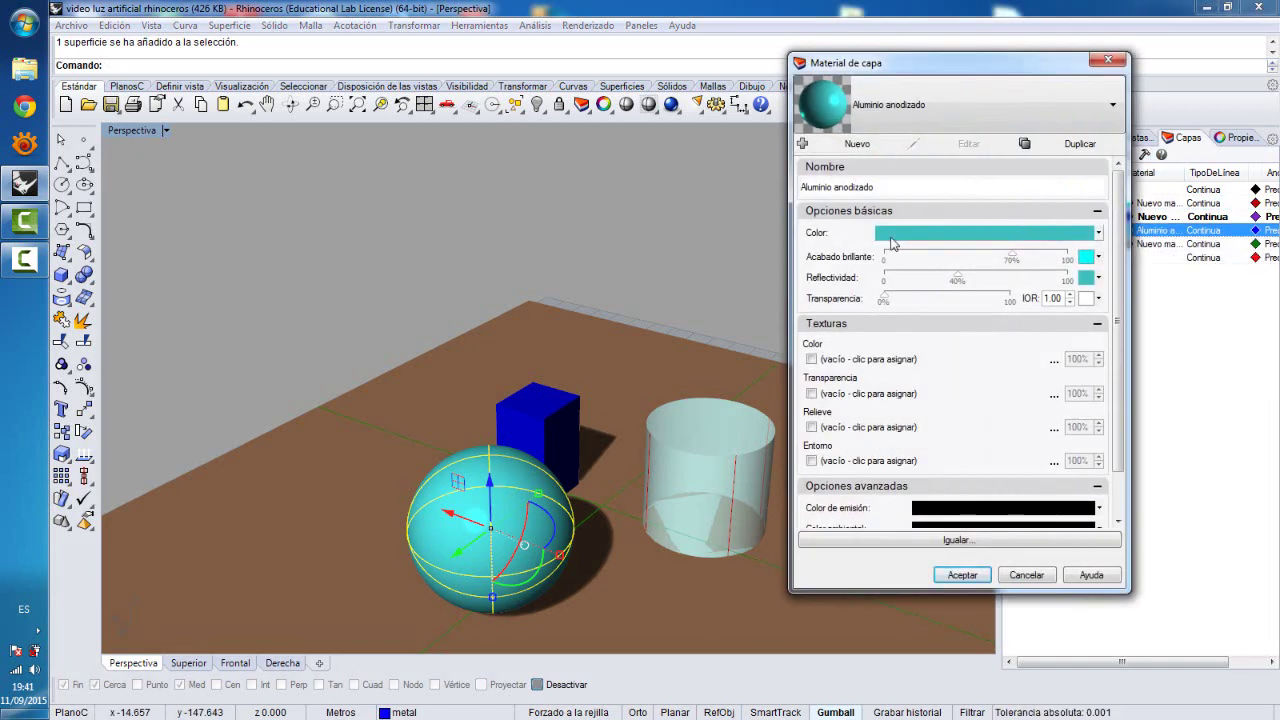
pyautogui.click(1026, 575)
pyautogui.click(557, 421)
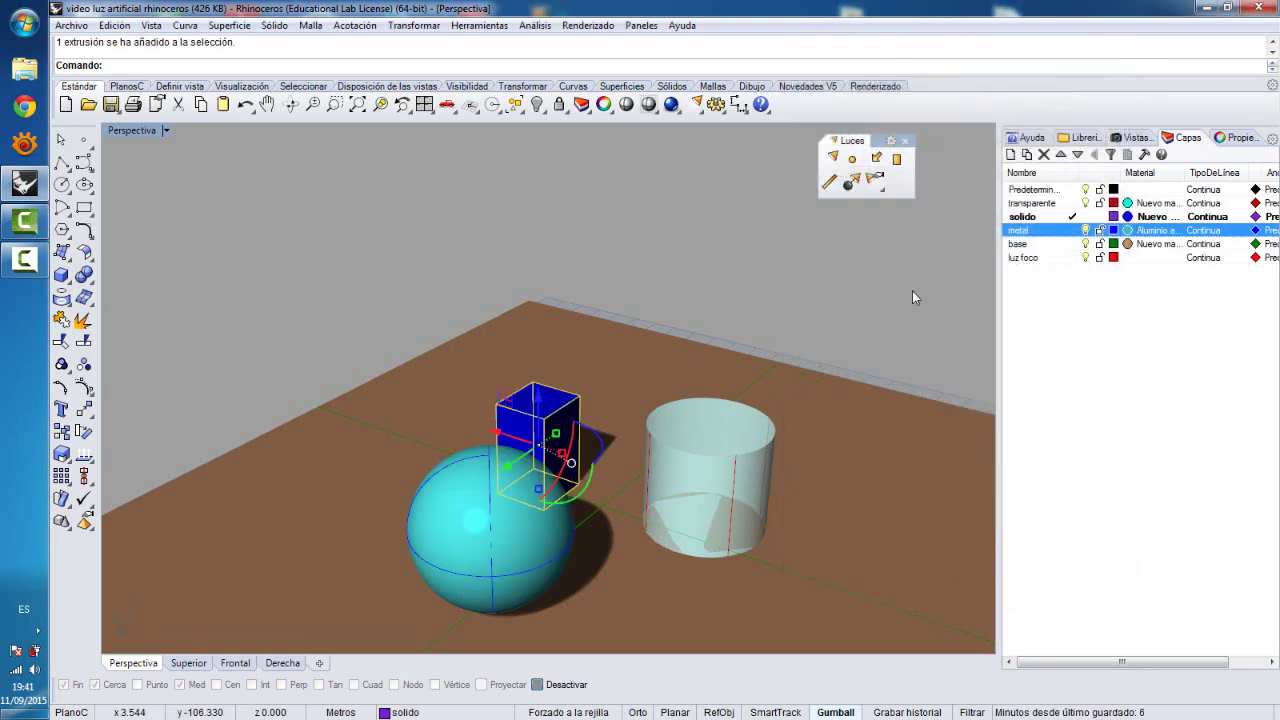
pyautogui.click(1137, 217)
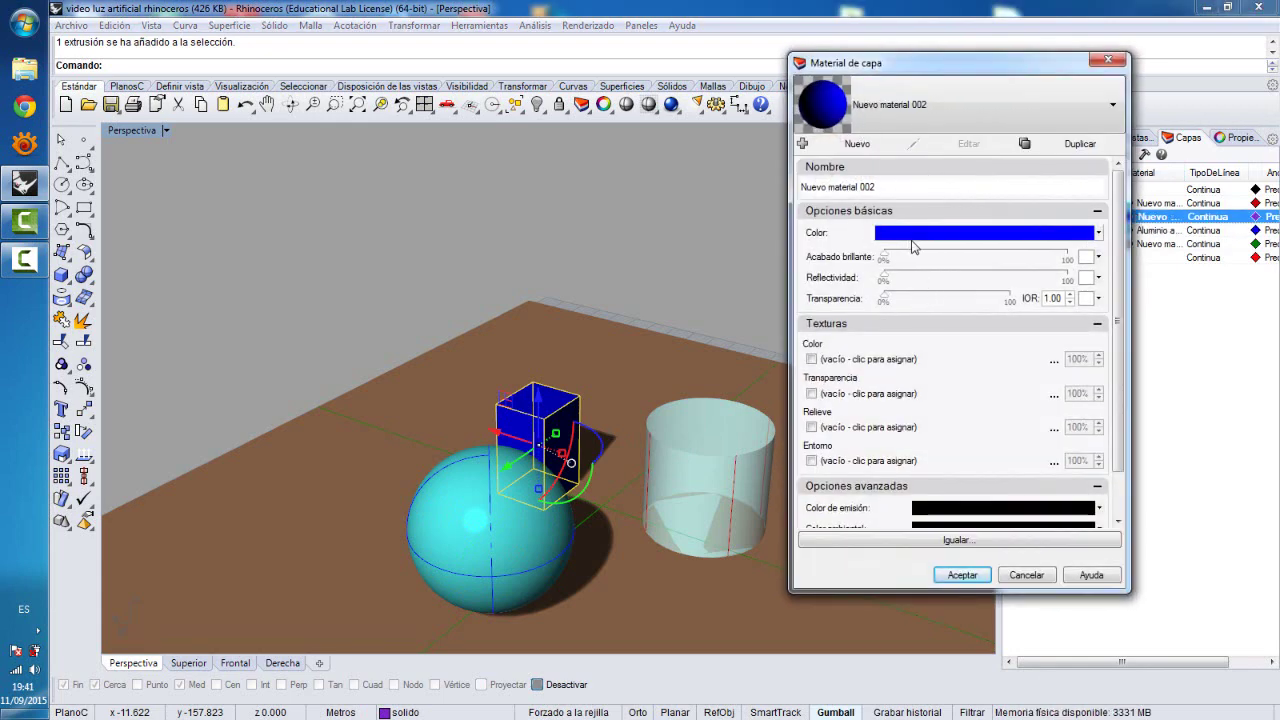
pyautogui.click(1024, 575)
pyautogui.press('Escape')
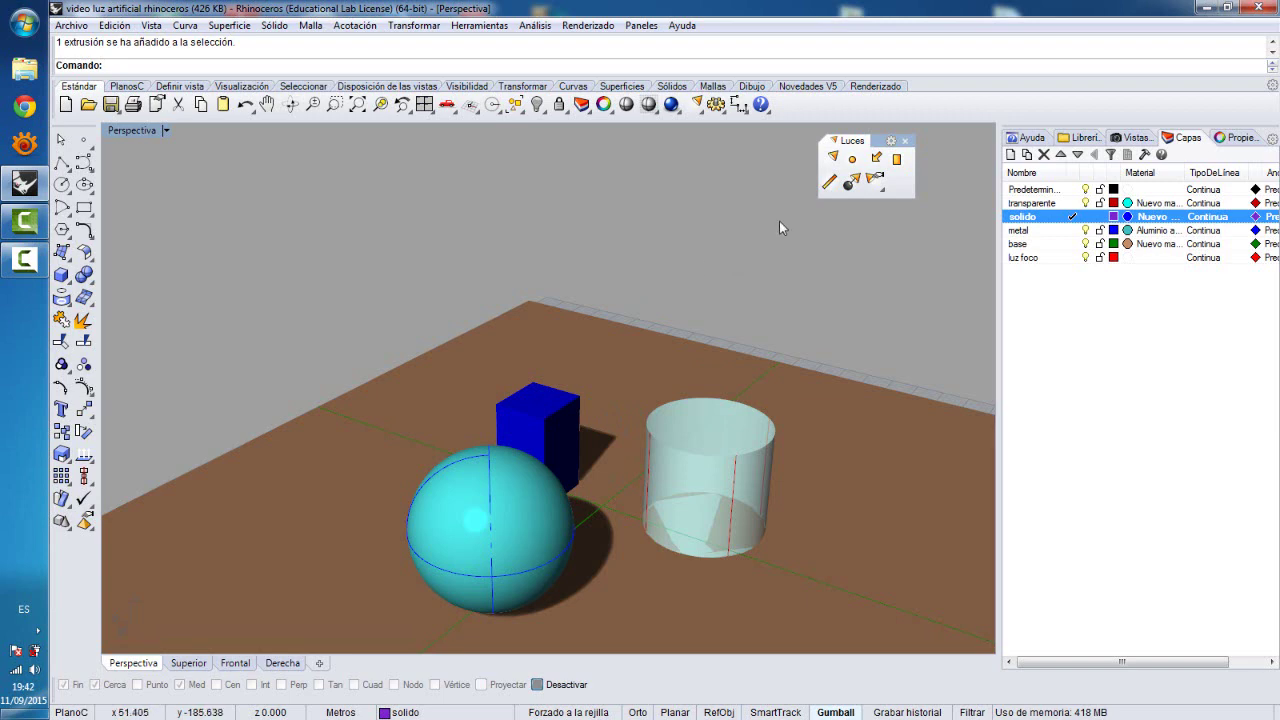
# - Select the base plane and inspect the material of its layer without changing it
pyautogui.click(642, 345)
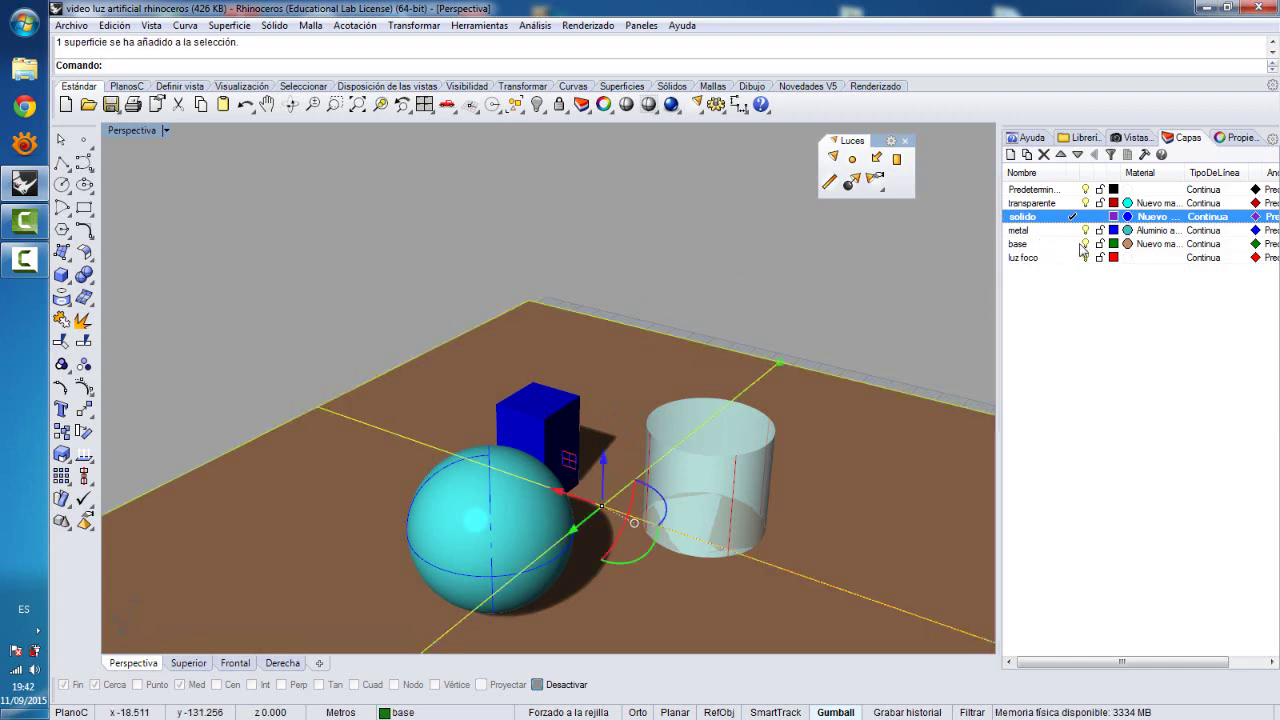
pyautogui.click(1126, 244)
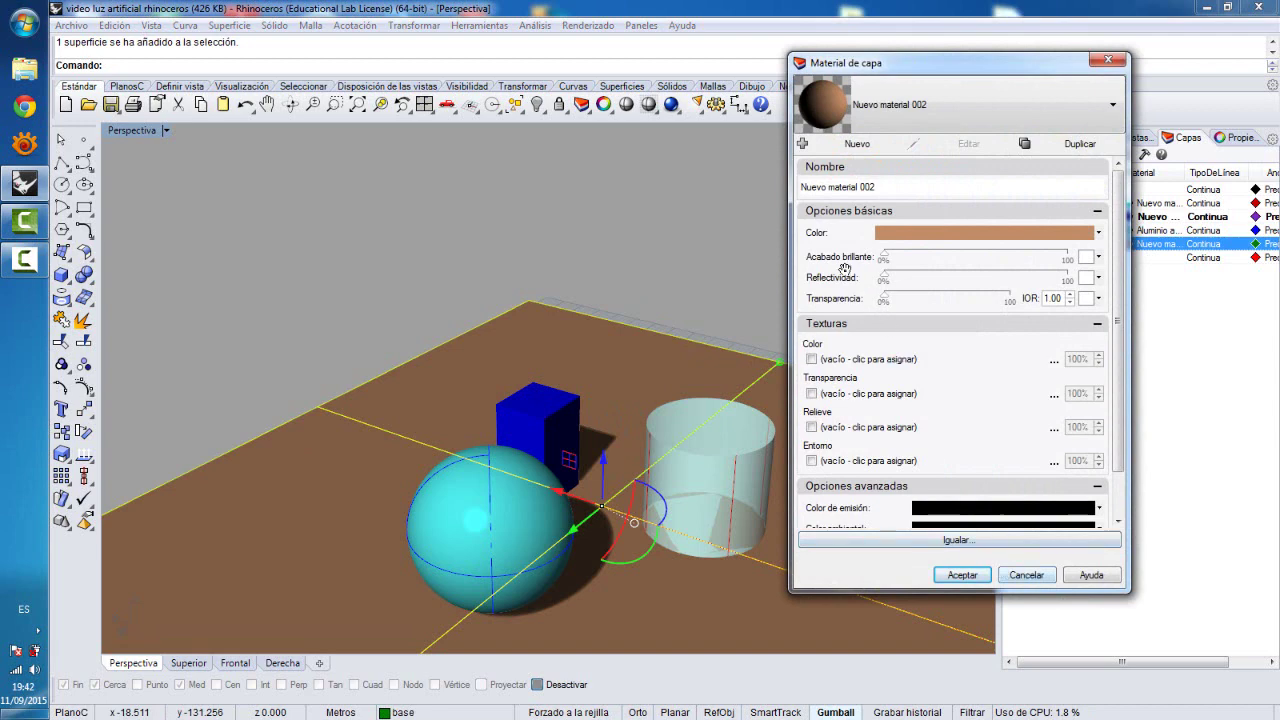
pyautogui.click(1019, 578)
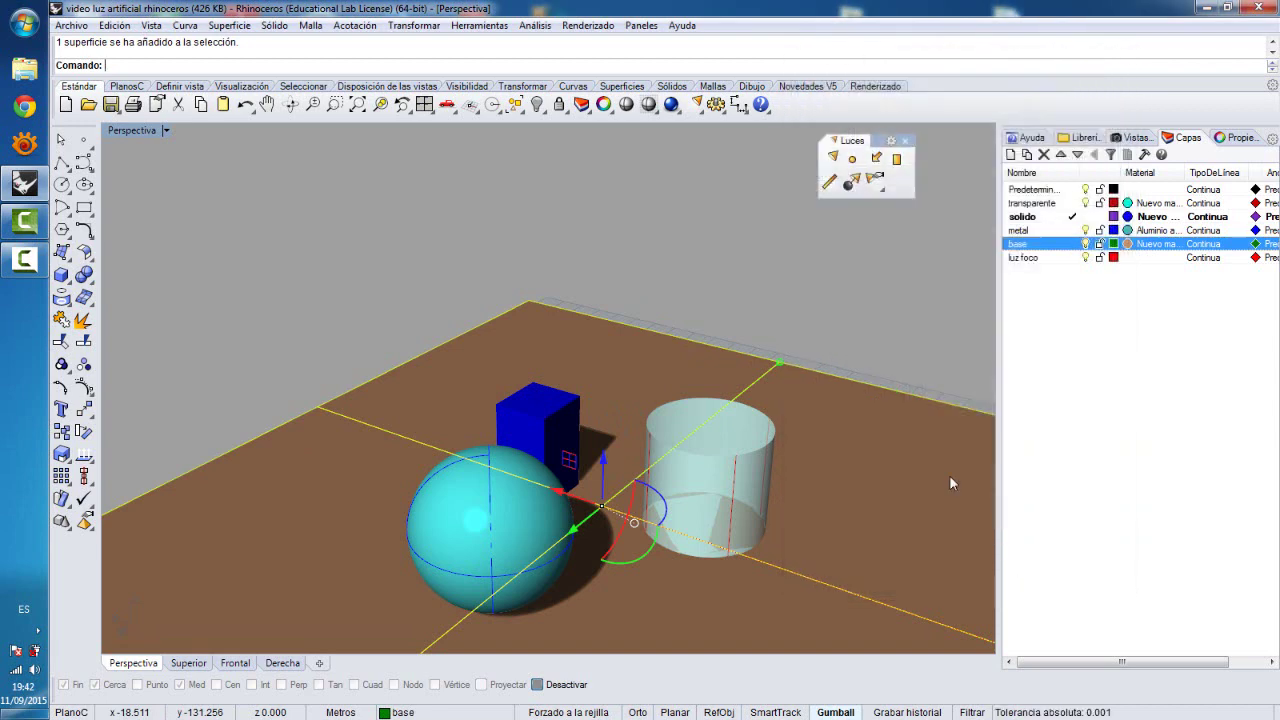
# - Render the perspective view to examine the objects' shadows under the default lighting, and close the render
pyautogui.click(671, 105)
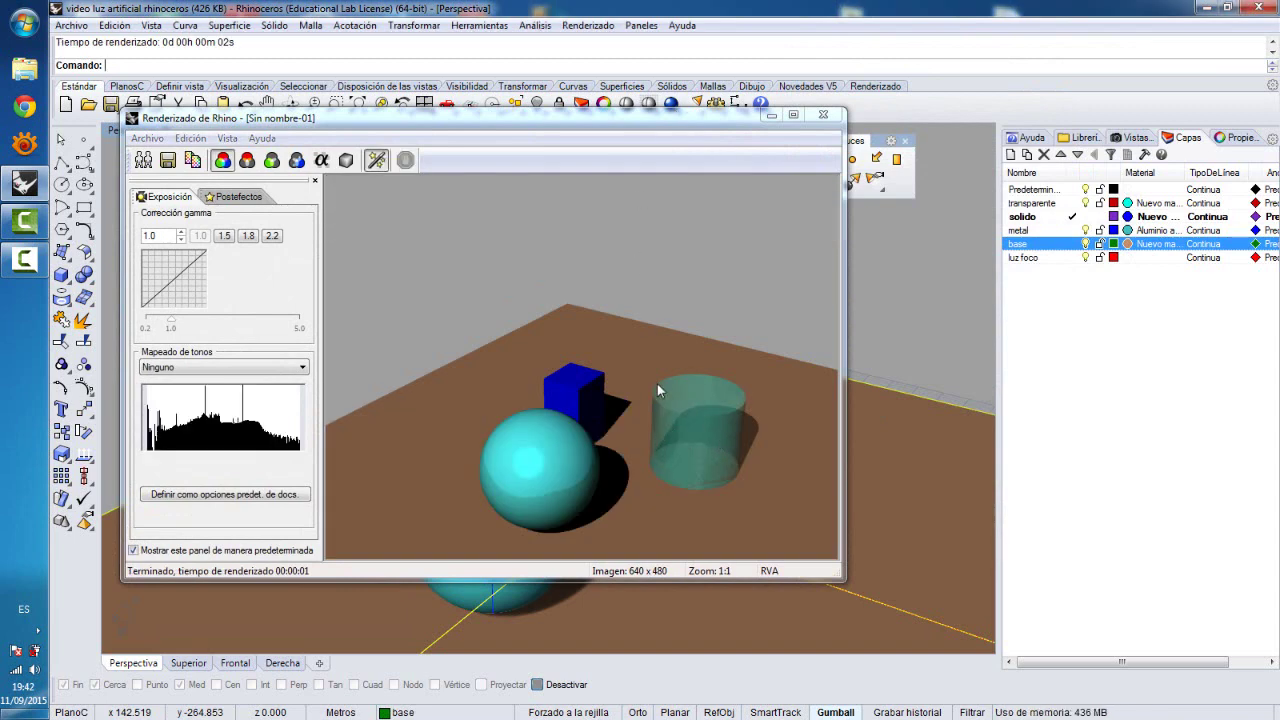
pyautogui.click(691, 440)
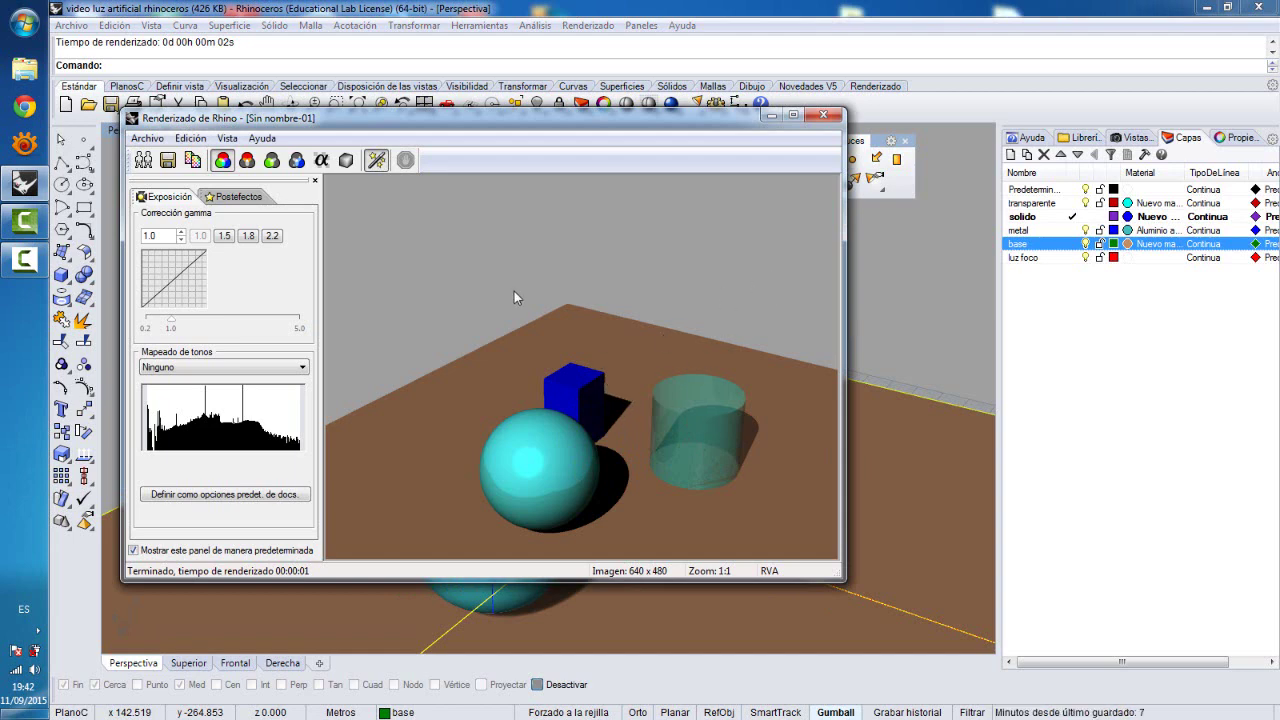
pyautogui.click(824, 118)
pyautogui.click(338, 174)
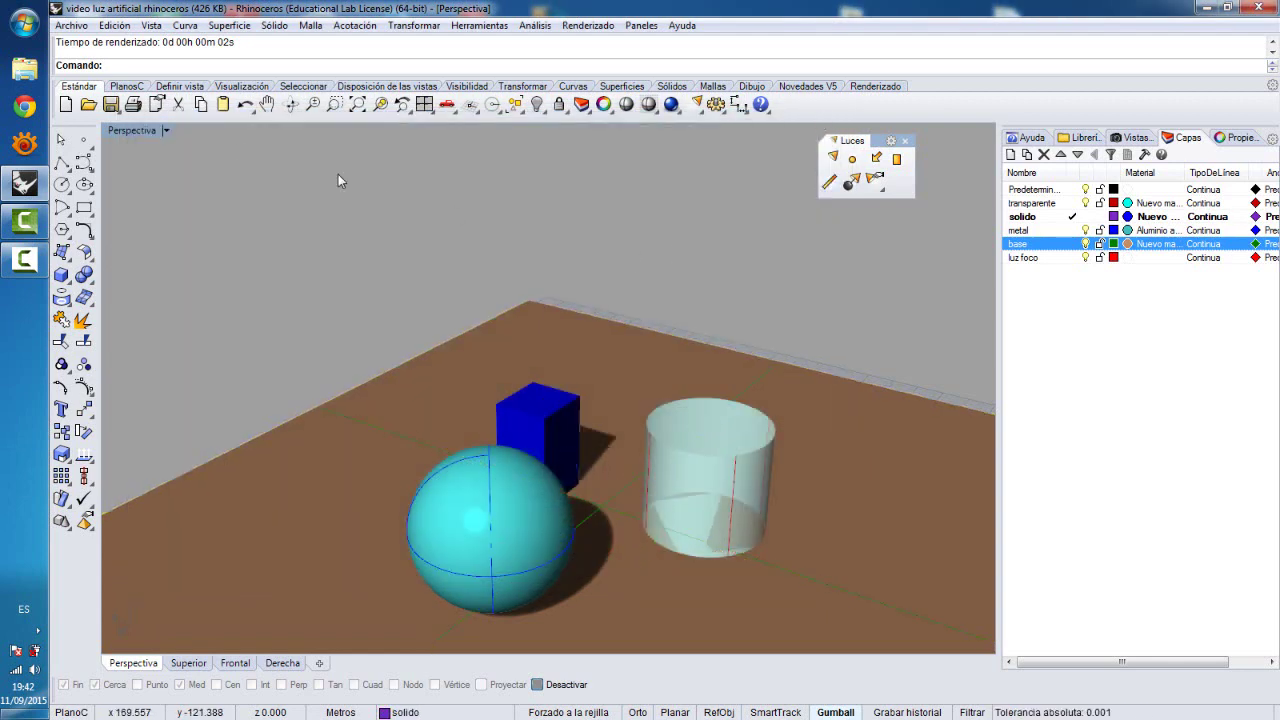
# - Restore the four-view layout and place a point light between the sphere, the cylinder and the box in the top view
pyautogui.doubleClick(121, 132)
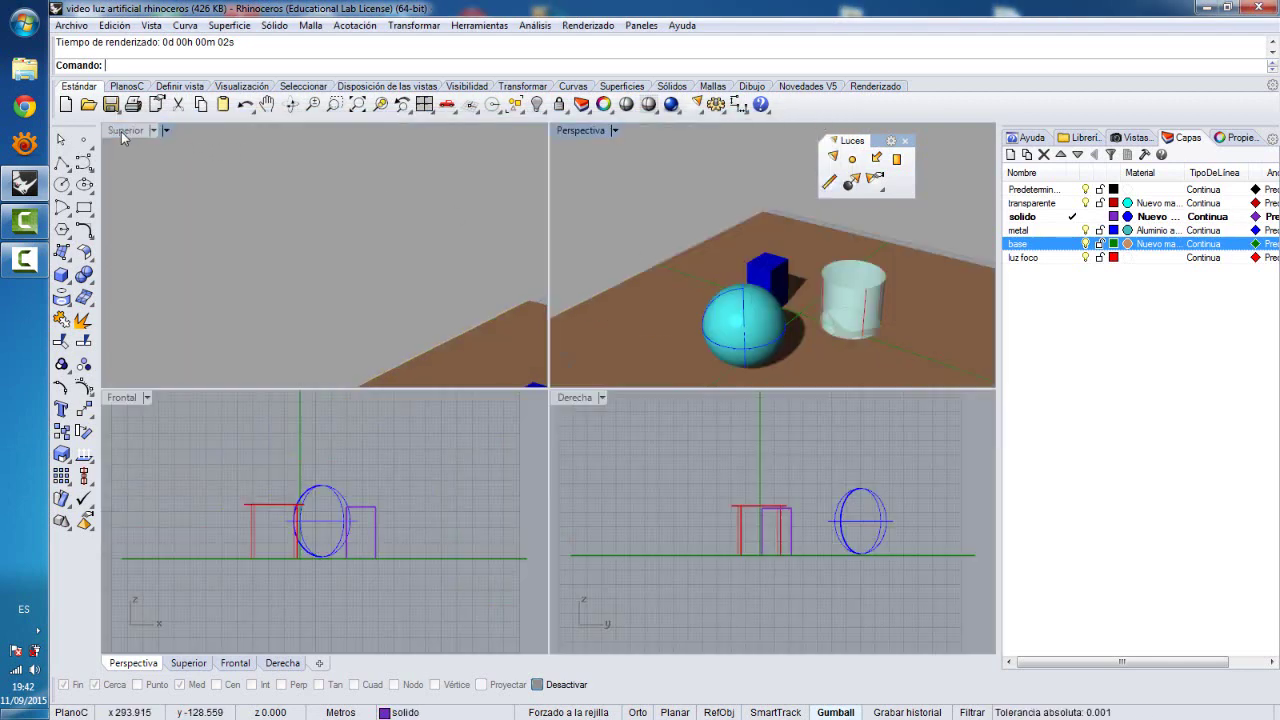
pyautogui.click(852, 162)
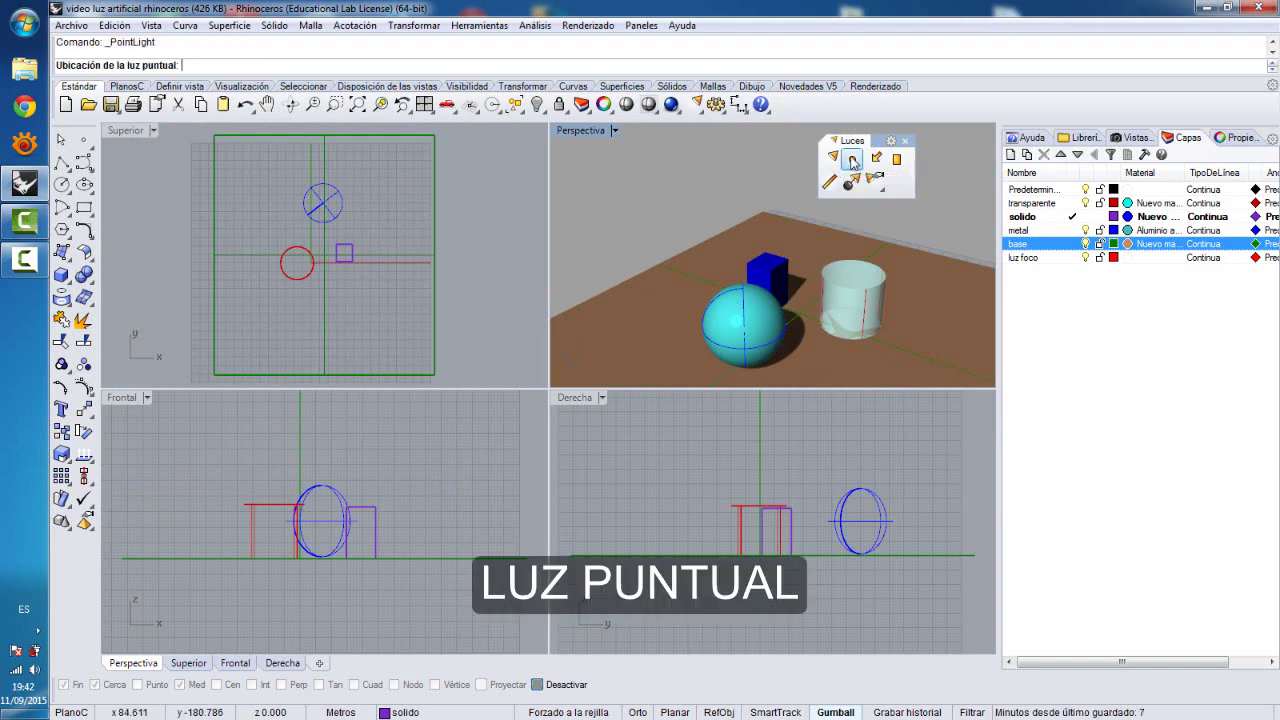
pyautogui.click(323, 240)
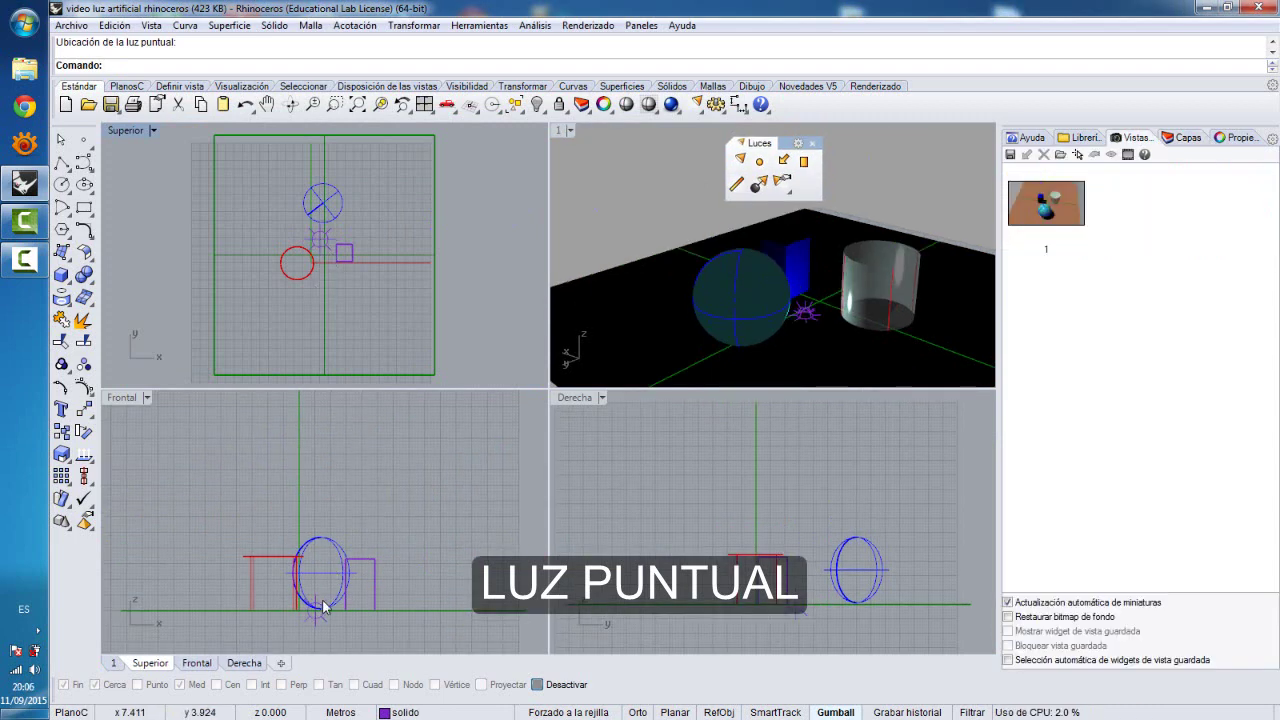
# - Raise the point light about 46 m above the base in the front view and close the floating light tools
pyautogui.click(318, 612)
pyautogui.click(318, 612)
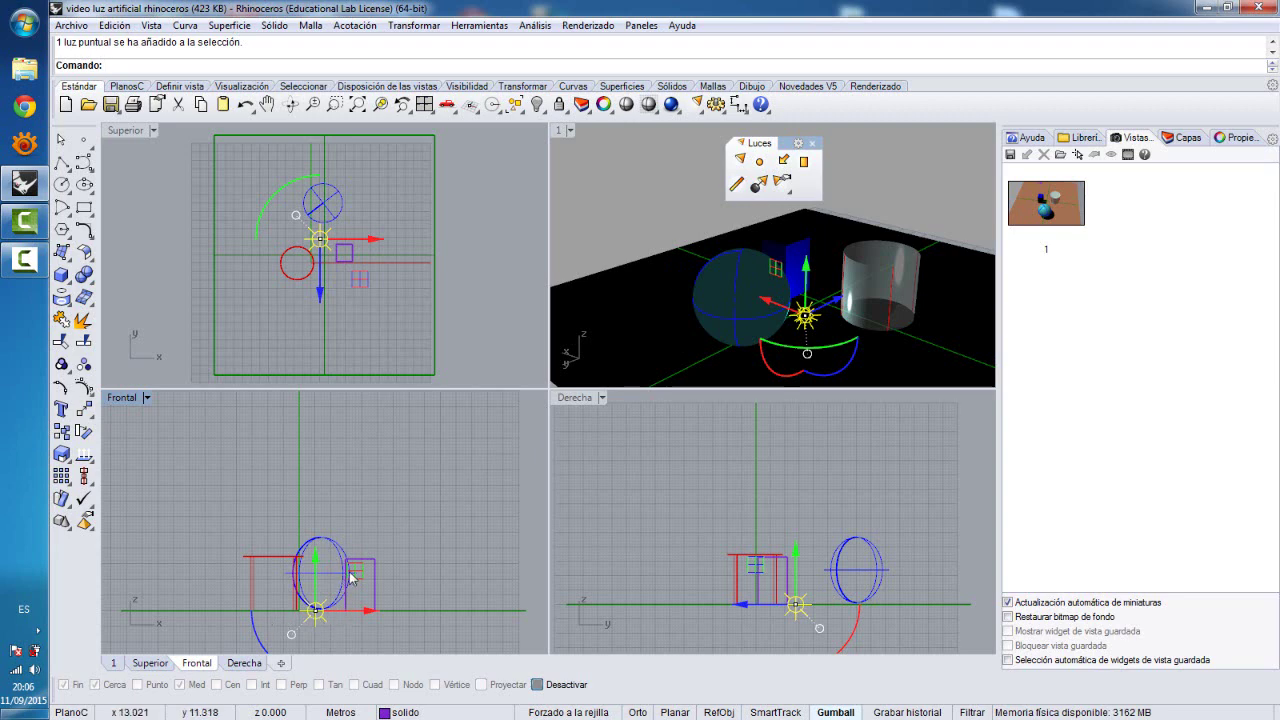
pyautogui.moveTo(357, 569); pyautogui.dragTo(366, 425)
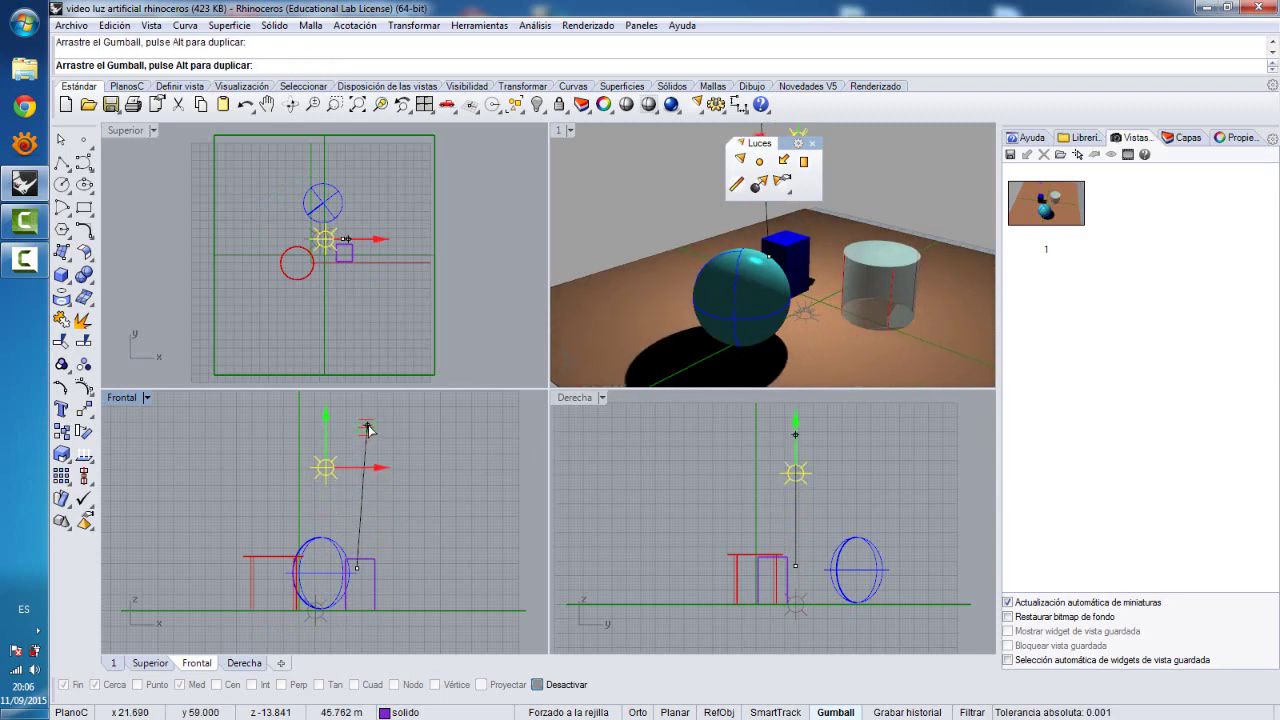
pyautogui.click(812, 145)
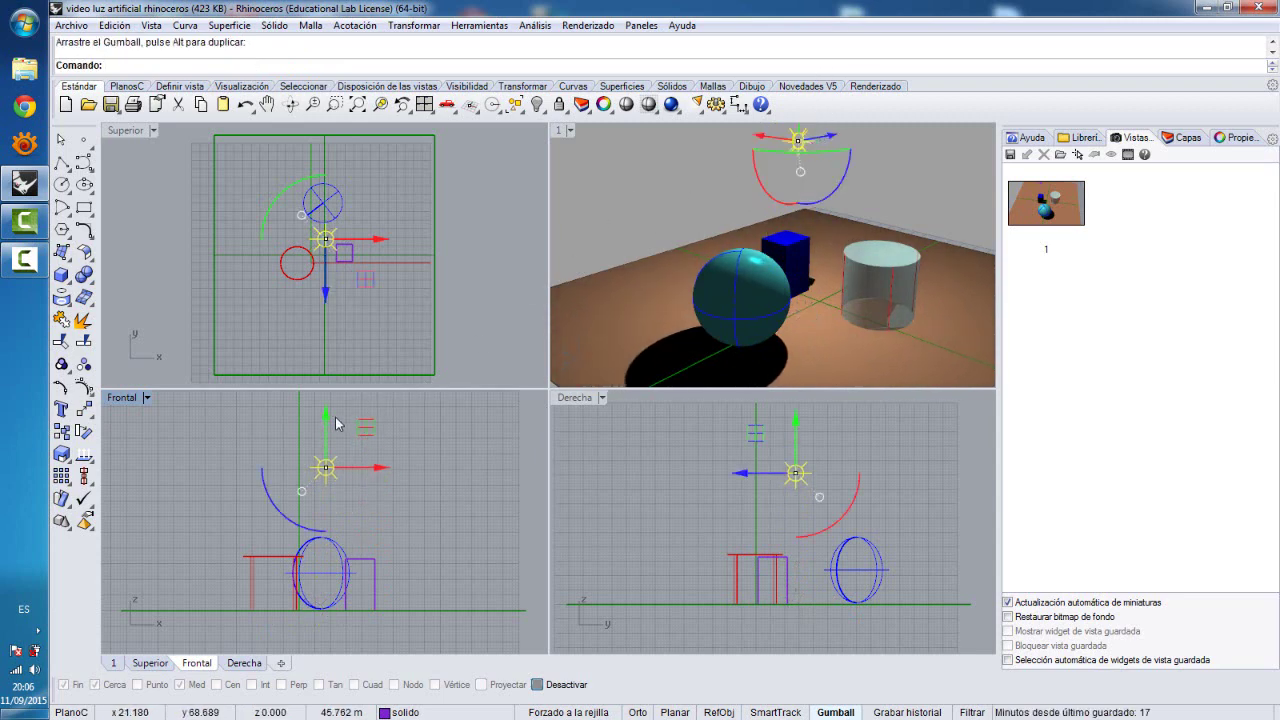
# - Reposition the point light between the cylinder and the box, moving it about 25 m, mostly upward, in the front view
pyautogui.moveTo(366, 427)
pyautogui.mouseDown()
pyautogui.moveTo(370, 410)
pyautogui.moveTo(257, 423)
pyautogui.moveTo(445, 432)
pyautogui.moveTo(276, 434)
pyautogui.moveTo(292, 433)
pyautogui.mouseUp()
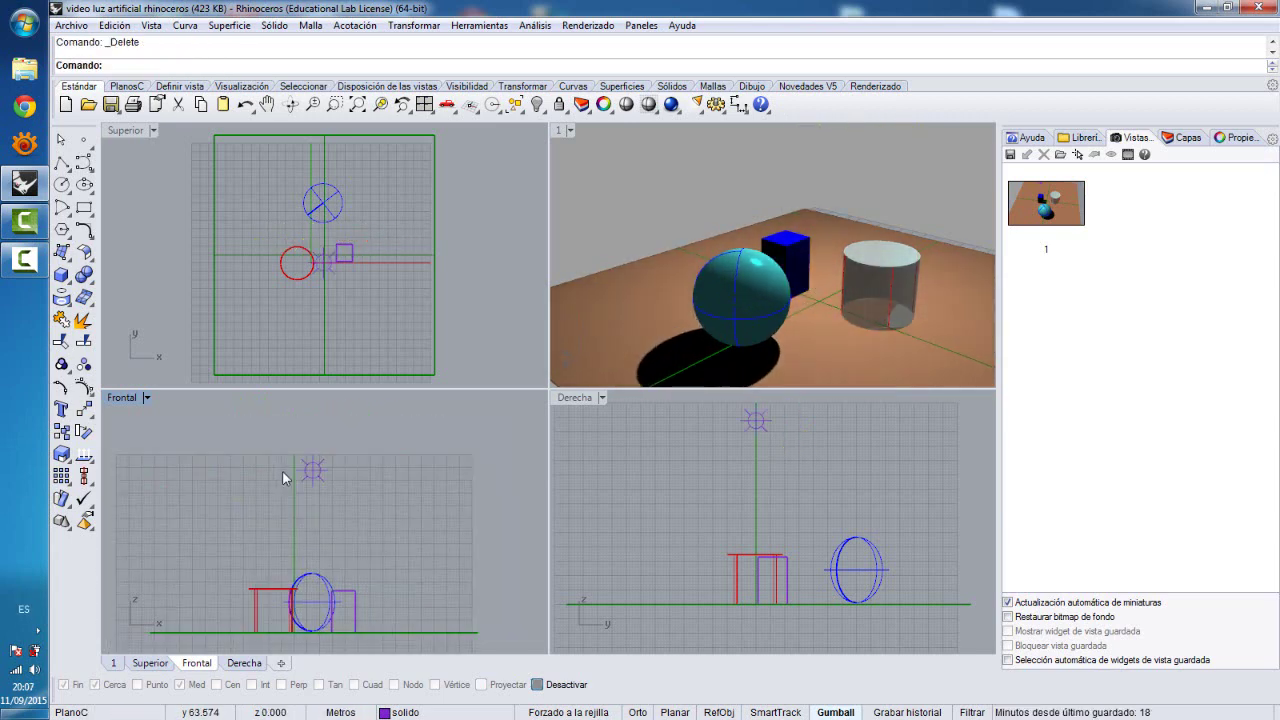
pyautogui.click(308, 473)
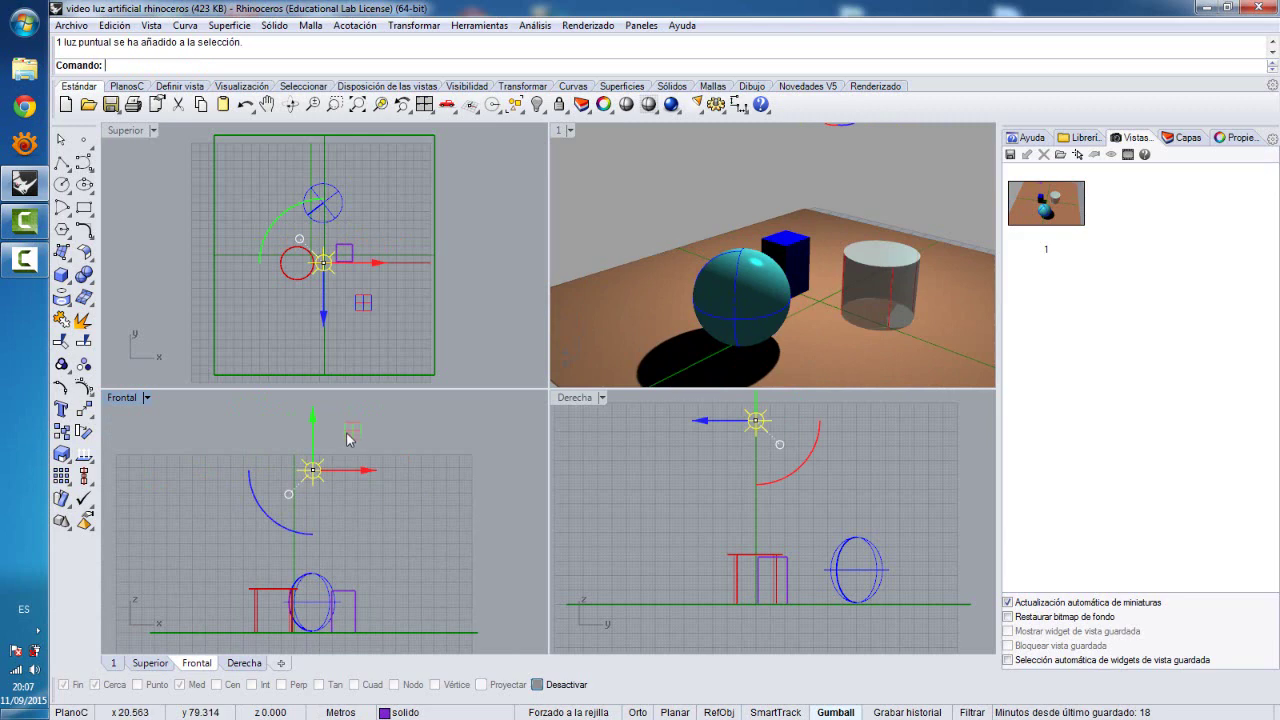
pyautogui.moveTo(350, 432)
pyautogui.mouseDown()
pyautogui.moveTo(343, 491)
pyautogui.moveTo(349, 406)
pyautogui.moveTo(280, 410)
pyautogui.moveTo(337, 416)
pyautogui.mouseUp()
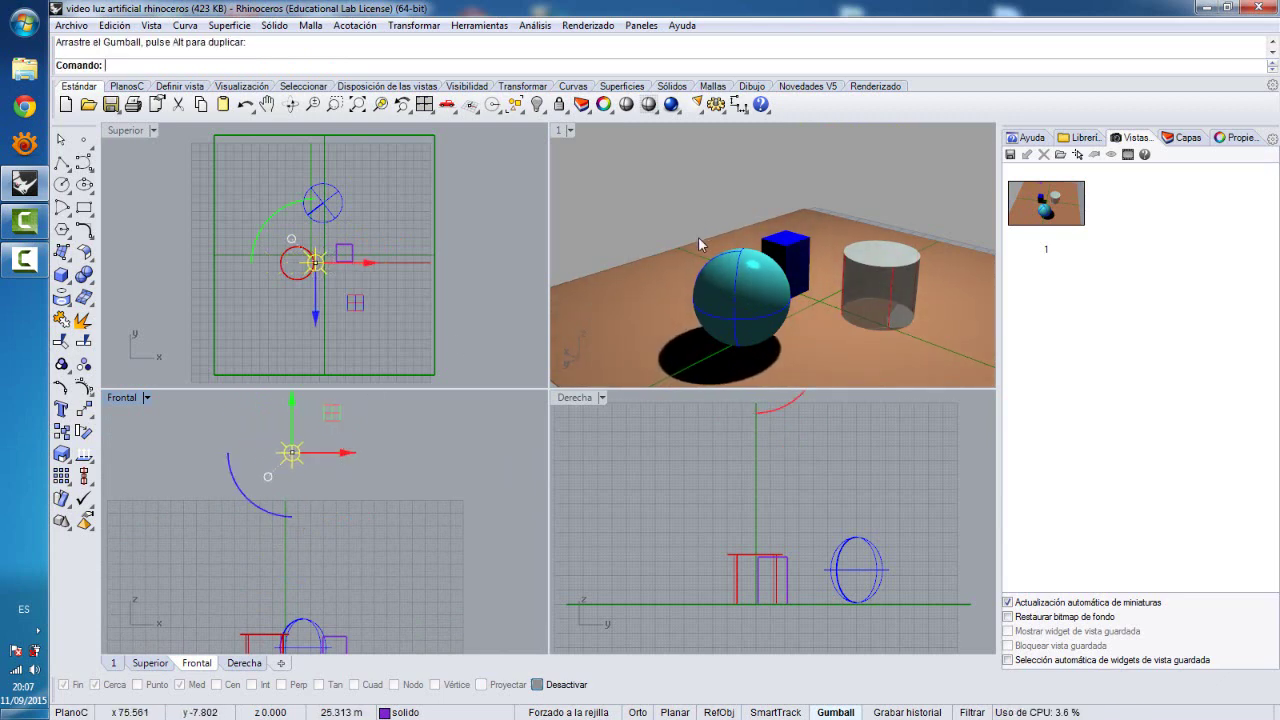
# - Render view 1 enlarged to examine the point light's shadows, close the render and restore the four-view layout
pyautogui.doubleClick(562, 131)
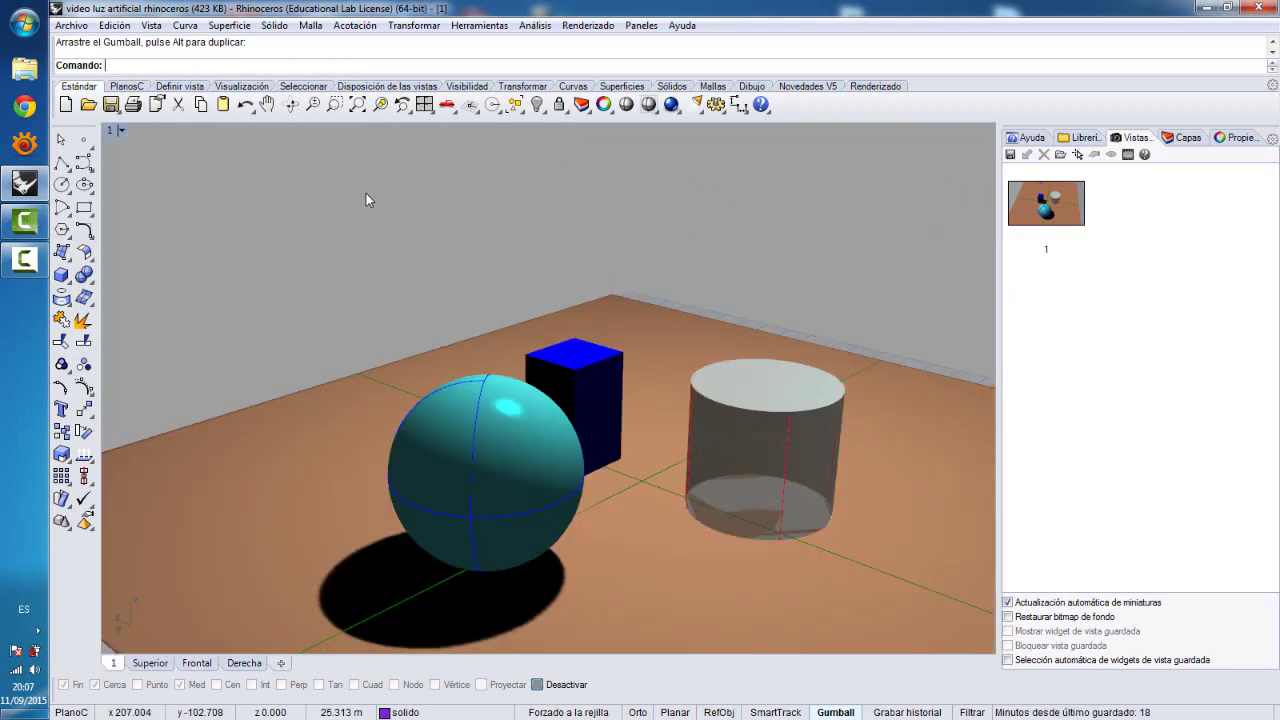
pyautogui.click(671, 104)
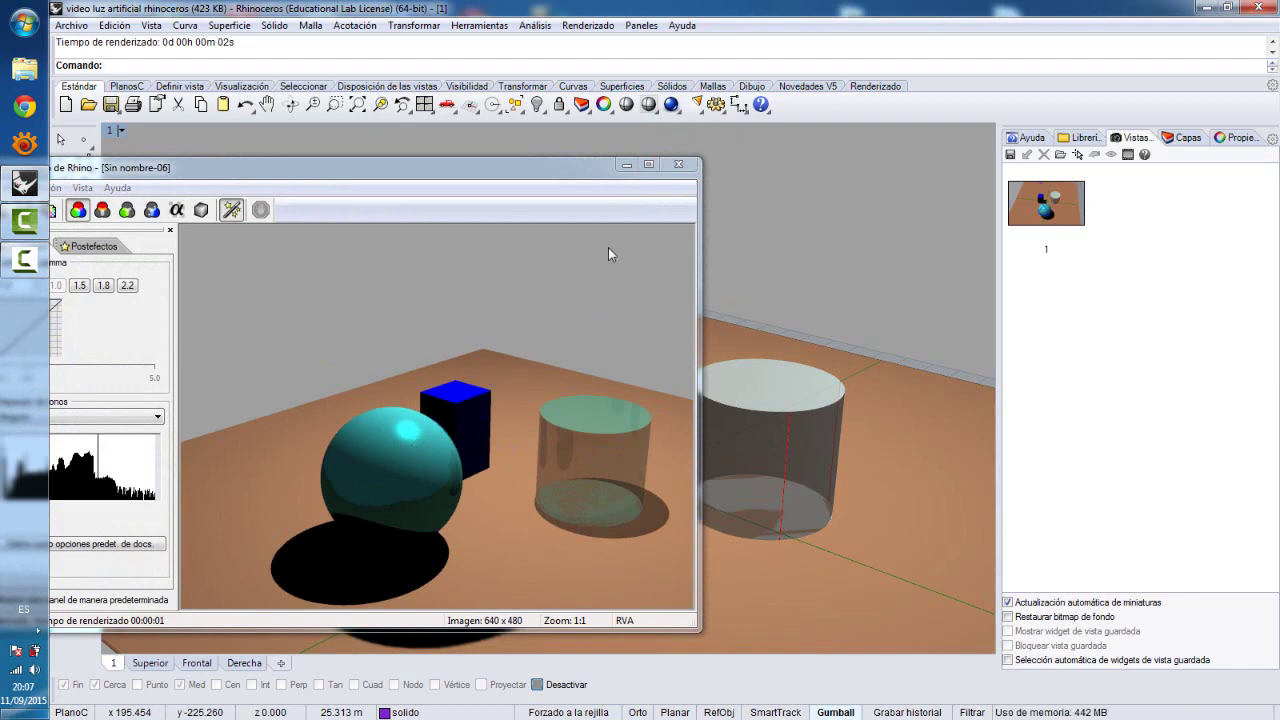
pyautogui.click(678, 164)
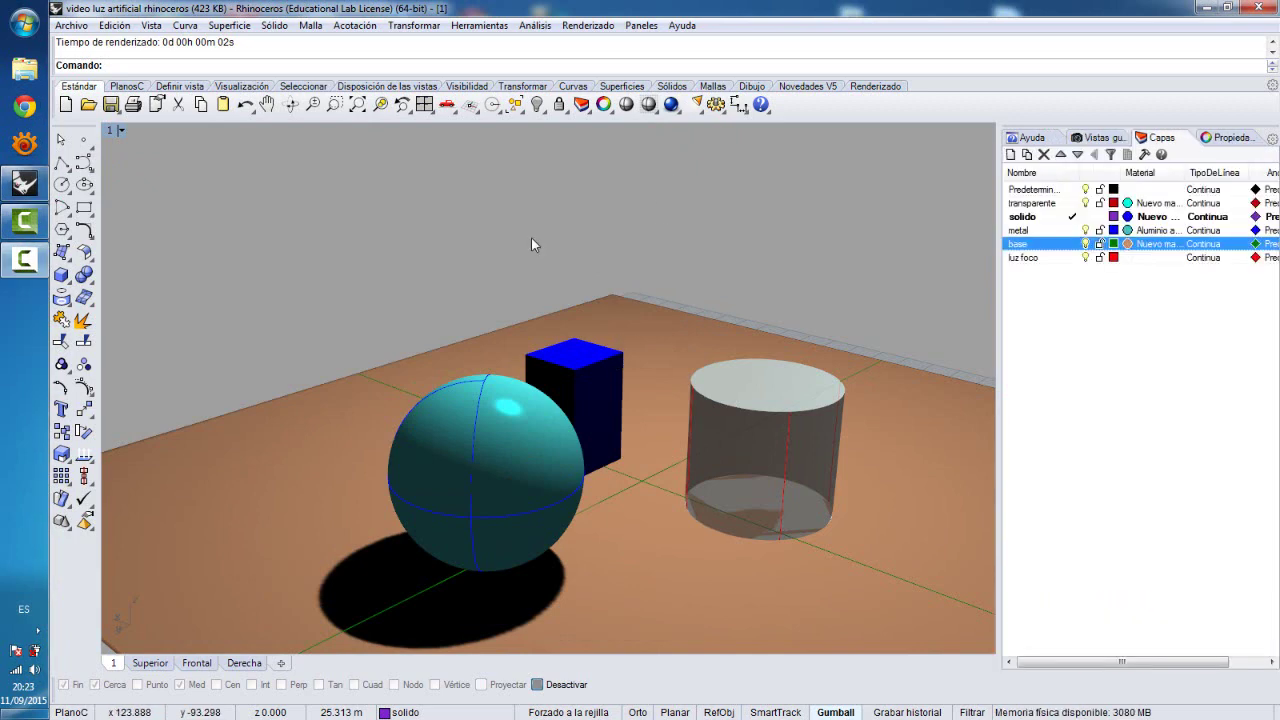
pyautogui.doubleClick(110, 133)
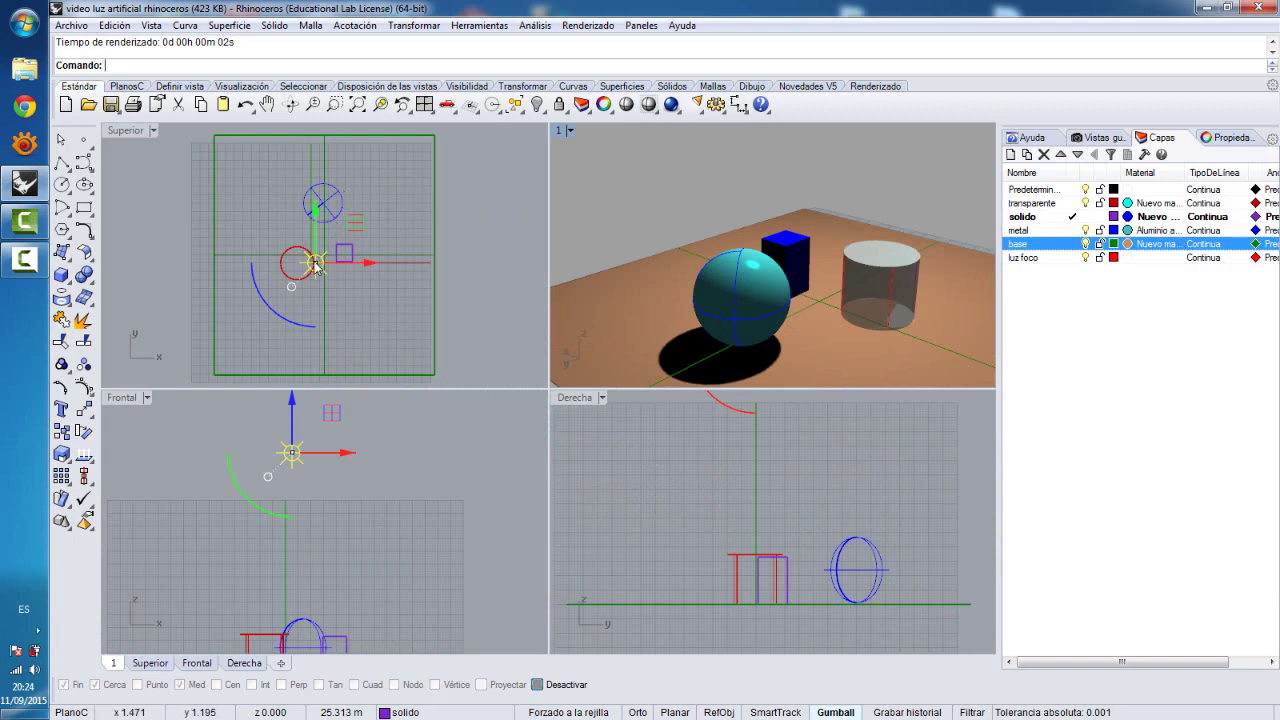
# - Open the point light's color selection and move the color window clear of view 1
pyautogui.click(1233, 140)
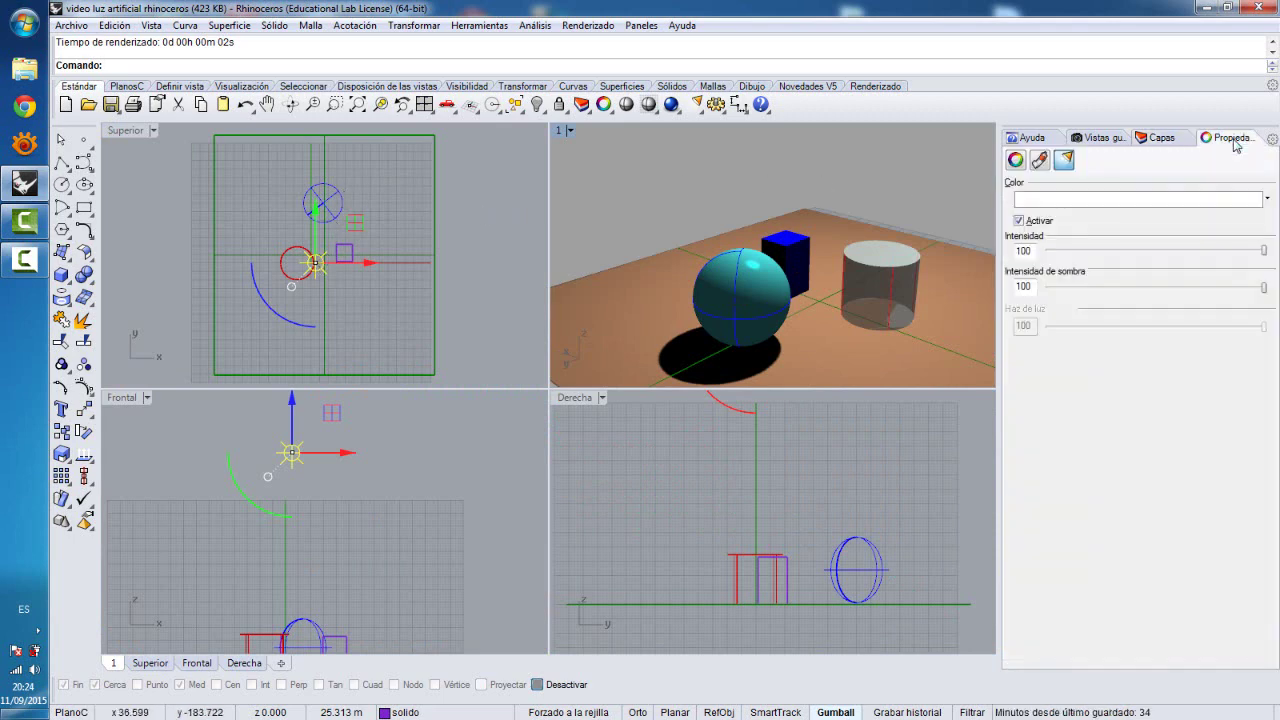
pyautogui.click(1040, 200)
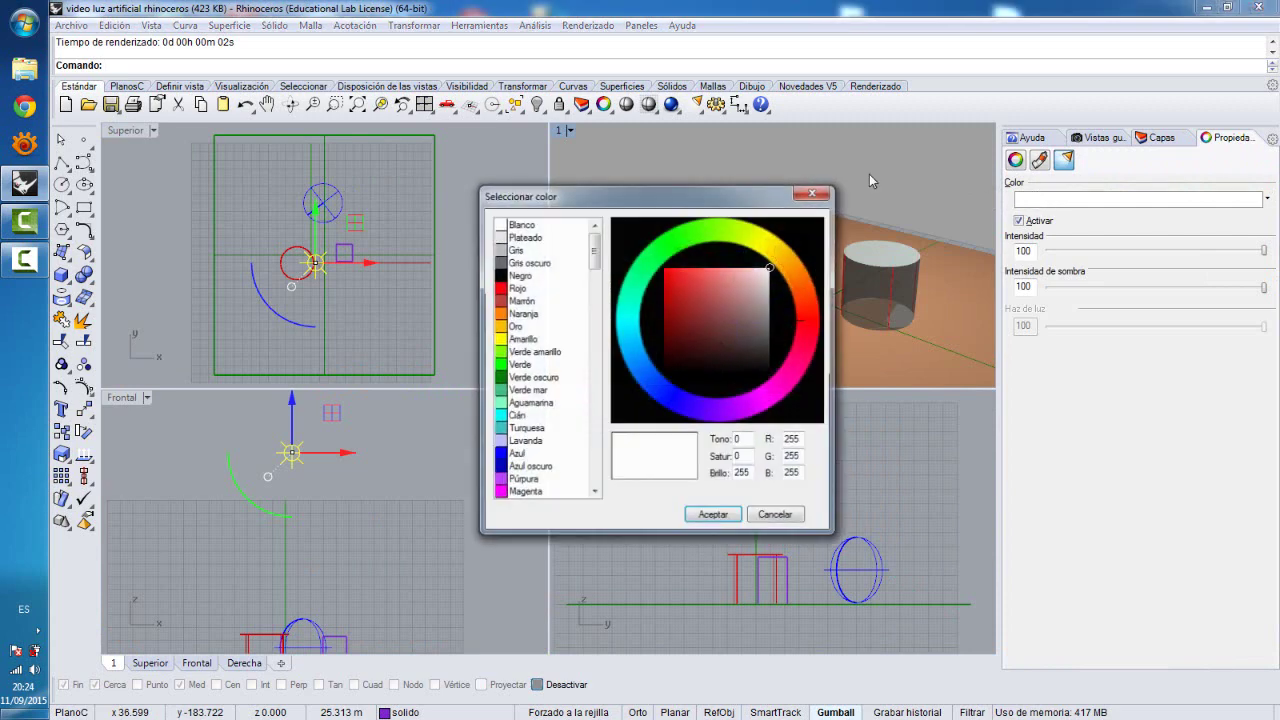
pyautogui.moveTo(703, 197); pyautogui.dragTo(348, 153)
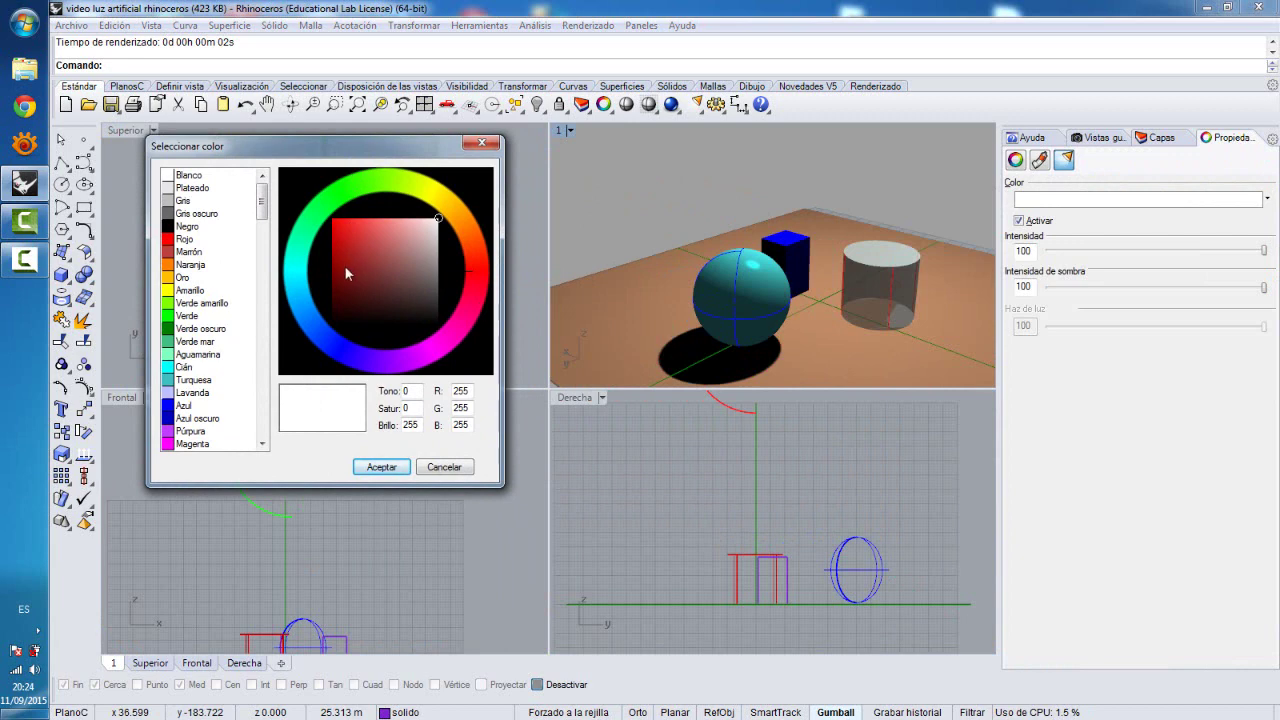
# - Try blue, cyan, red, gold and a muted khaki as the point light's color
pyautogui.click(341, 344)
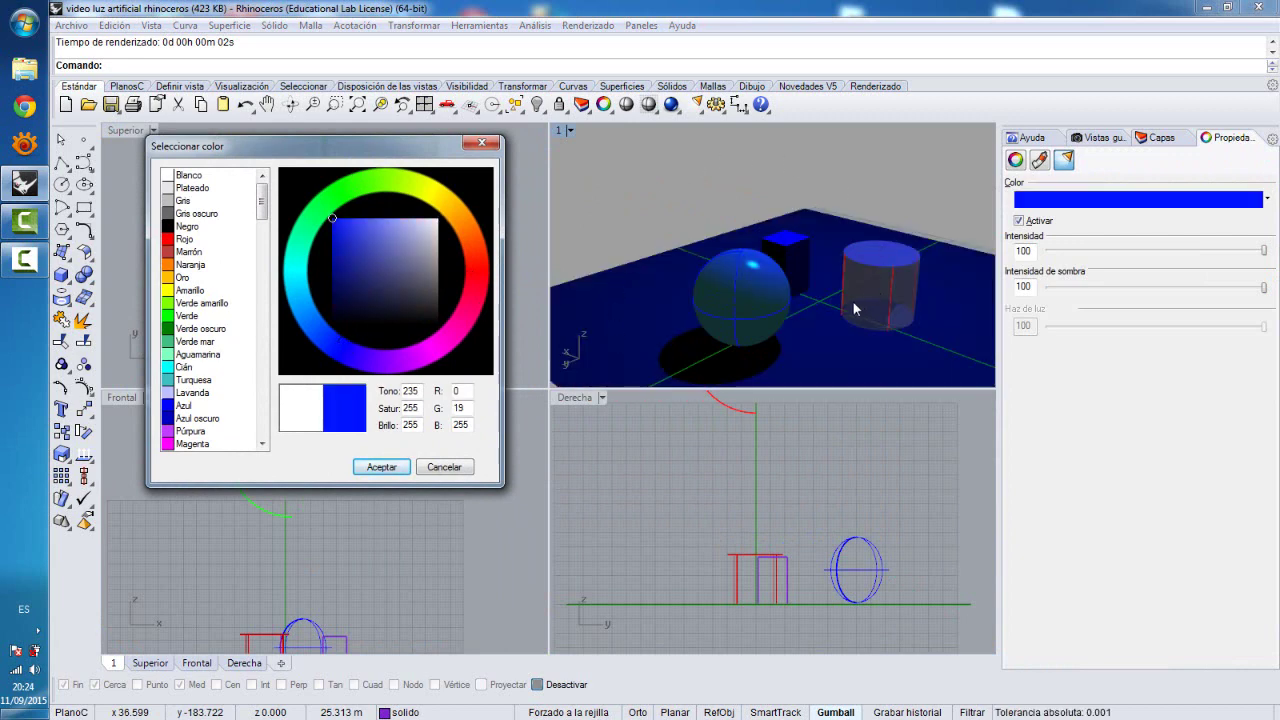
pyautogui.click(303, 279)
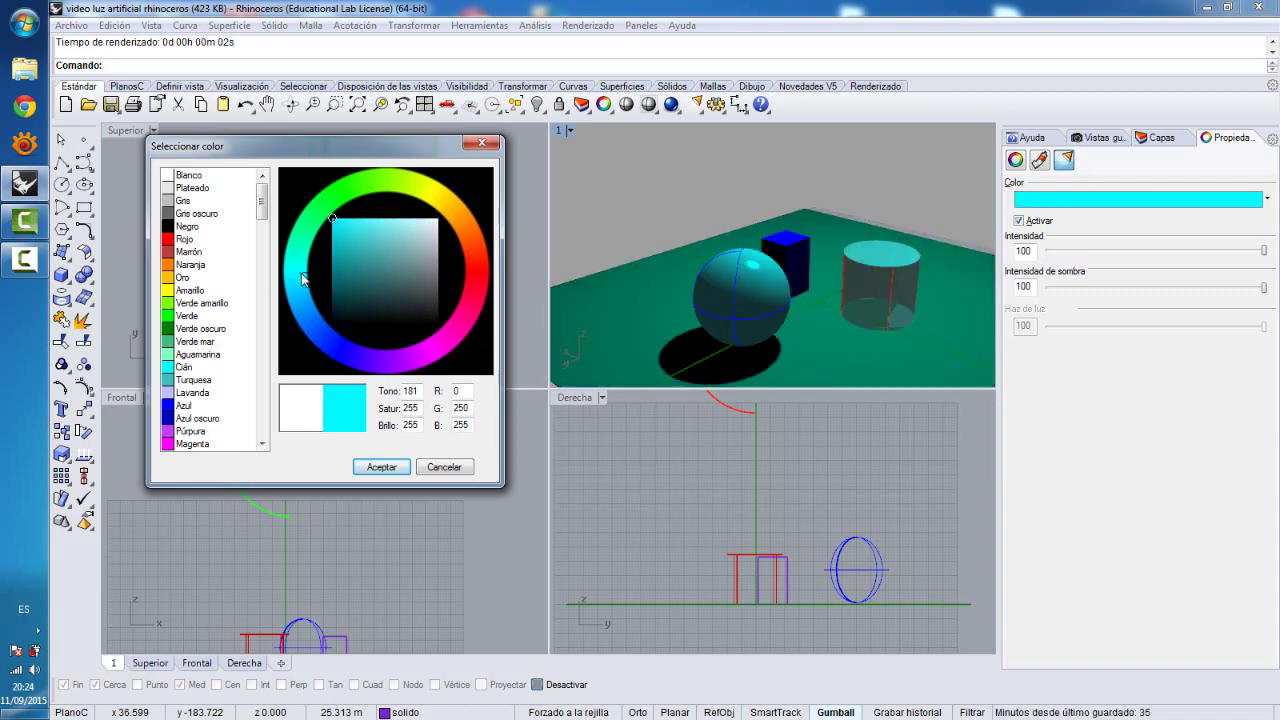
pyautogui.click(476, 287)
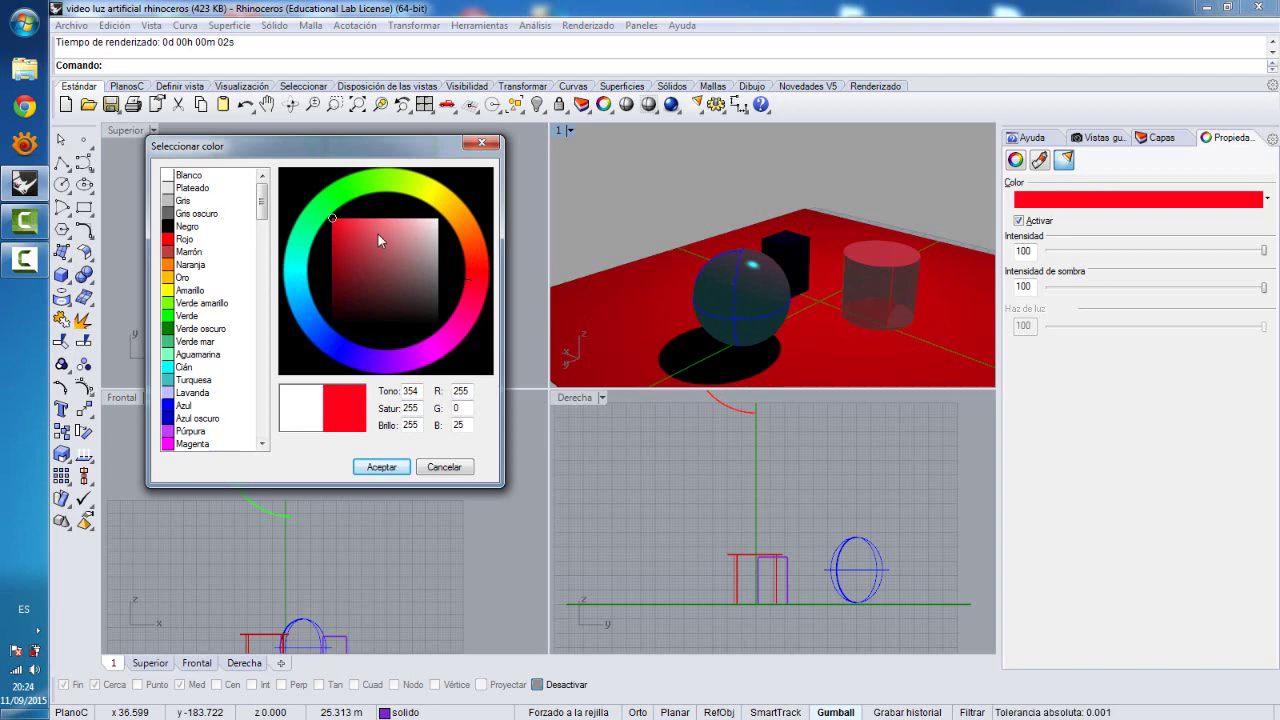
pyautogui.click(446, 205)
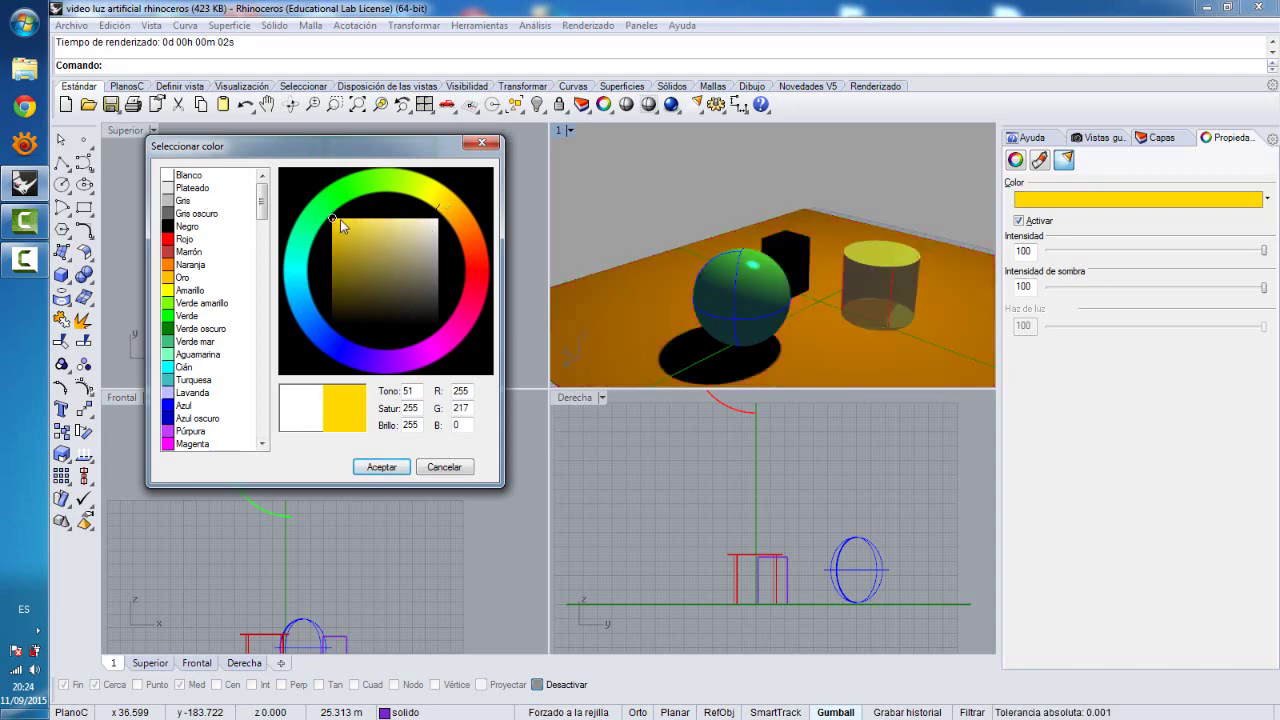
pyautogui.moveTo(340, 220); pyautogui.dragTo(402, 240)
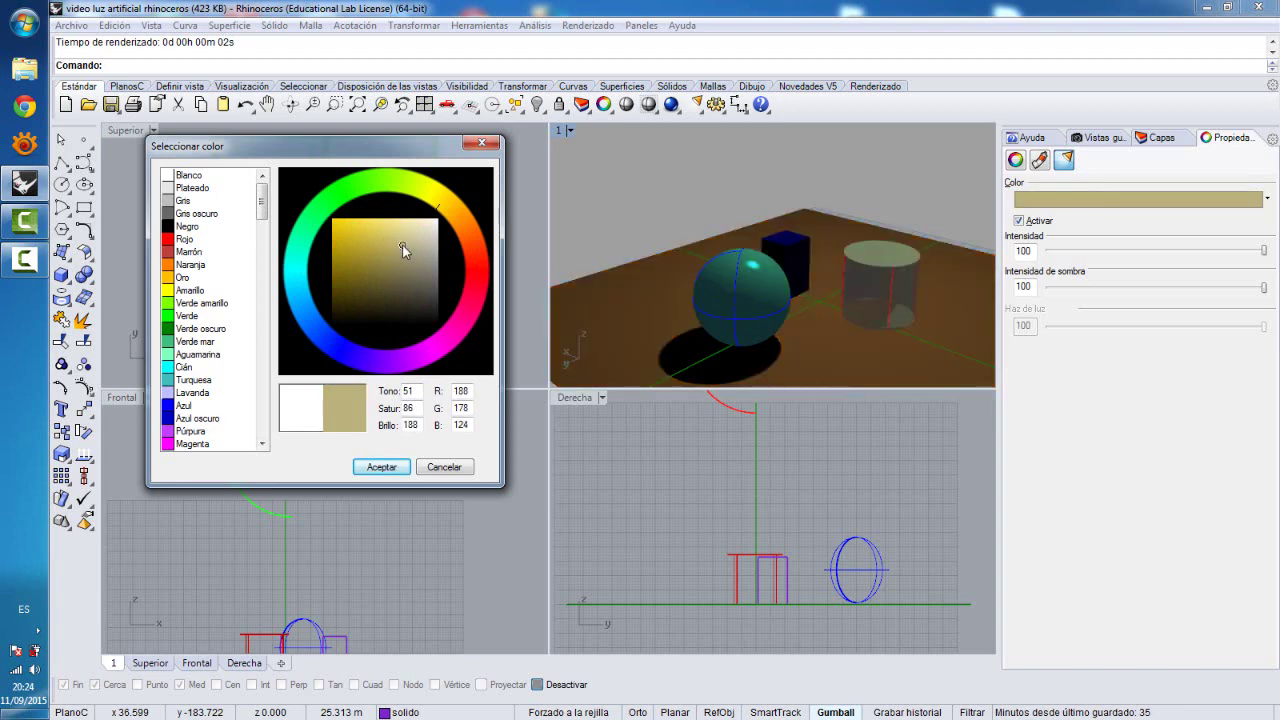
# - Compare Blanco and Plateado for the point light and accept Plateado as its color
pyautogui.click(178, 189)
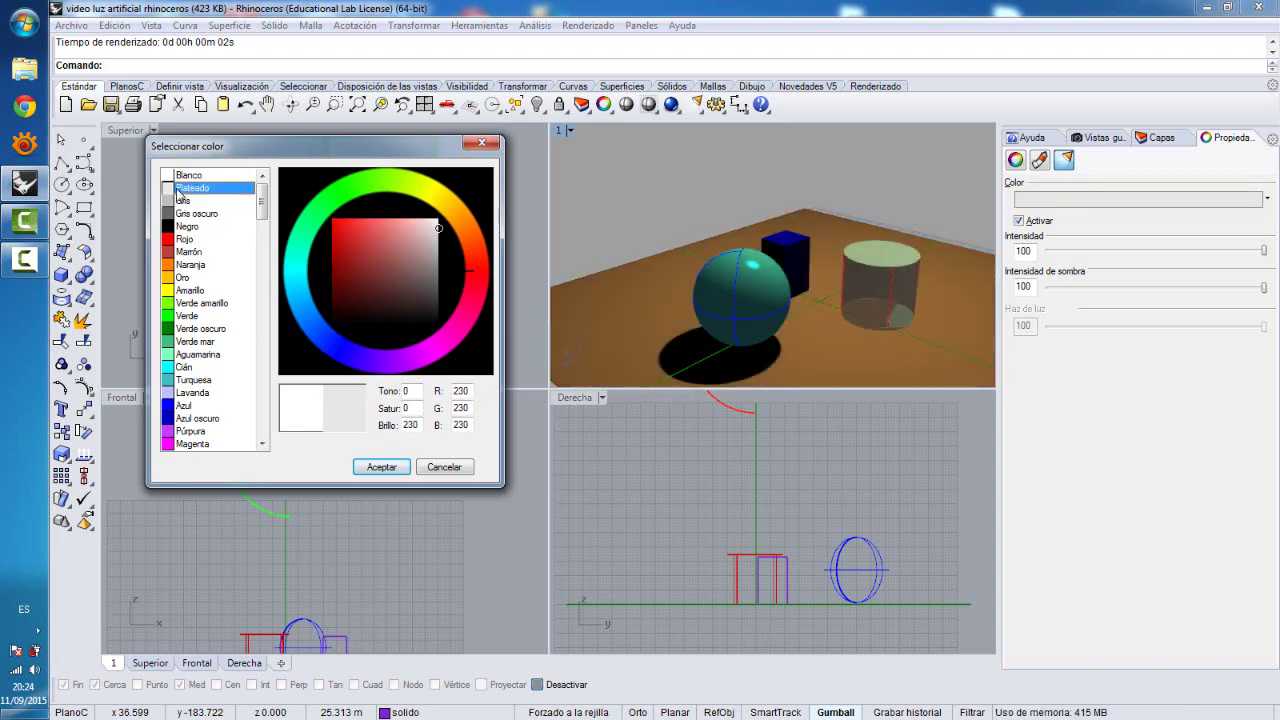
pyautogui.click(170, 176)
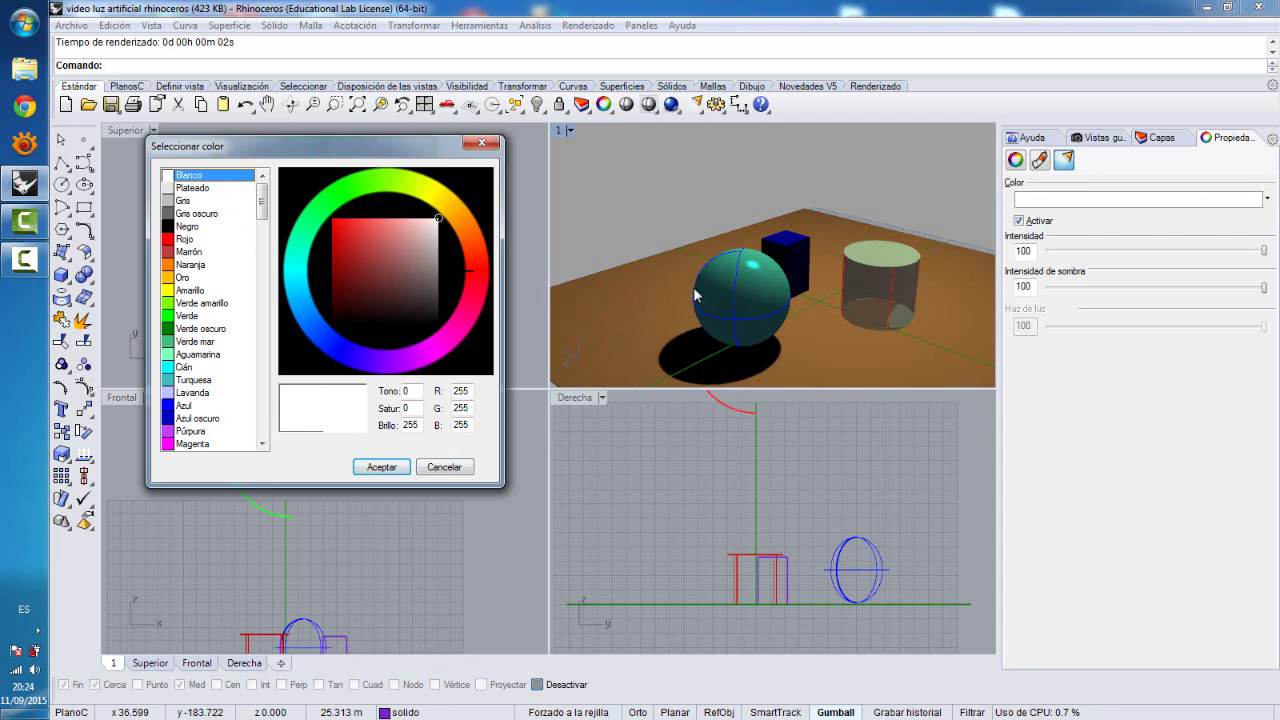
pyautogui.click(172, 189)
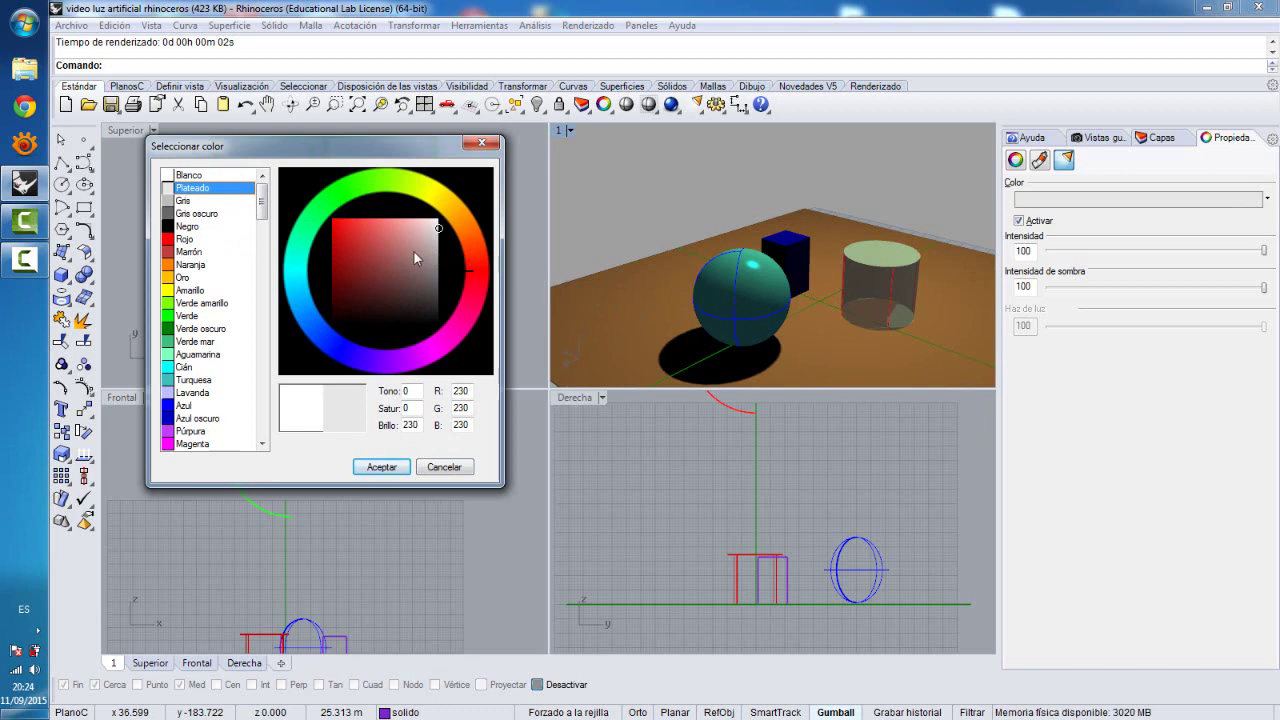
pyautogui.click(381, 467)
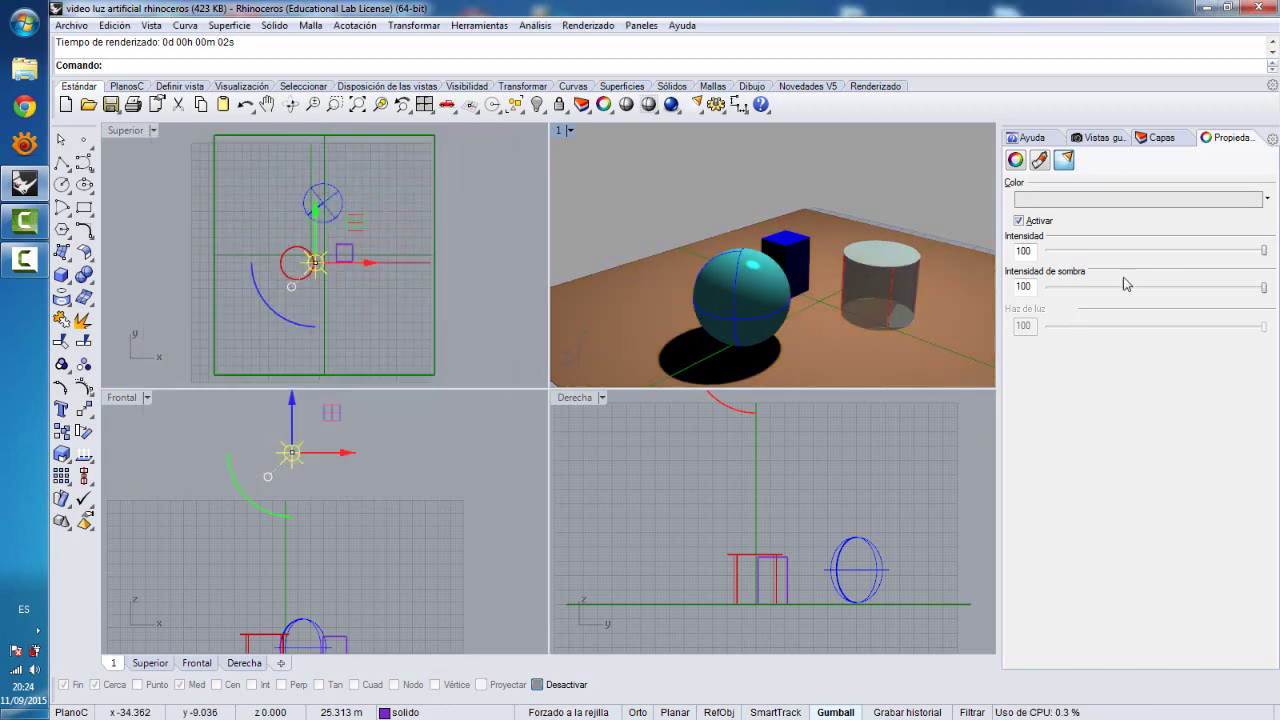
# - Try a shadow intensity of 10 for the point light, set it to 50 and render view 1
pyautogui.moveTo(1266, 256); pyautogui.dragTo(1068, 290)
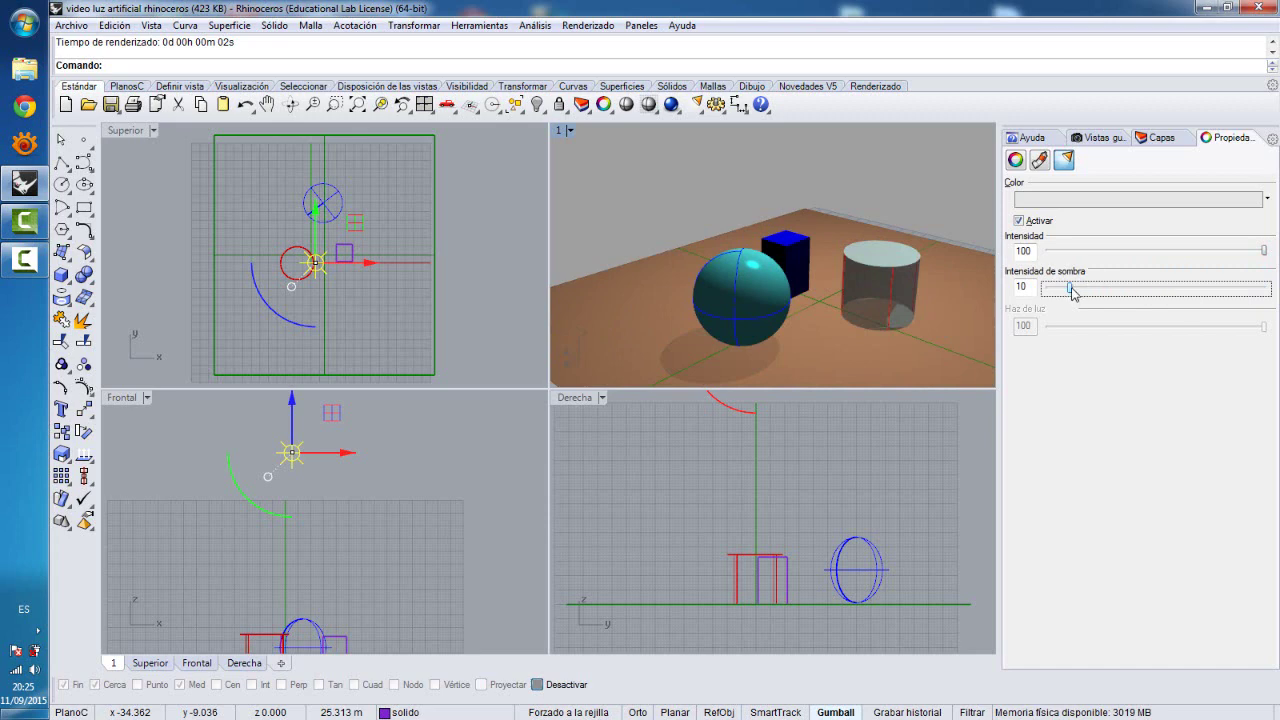
pyautogui.moveTo(1072, 291); pyautogui.dragTo(1157, 291)
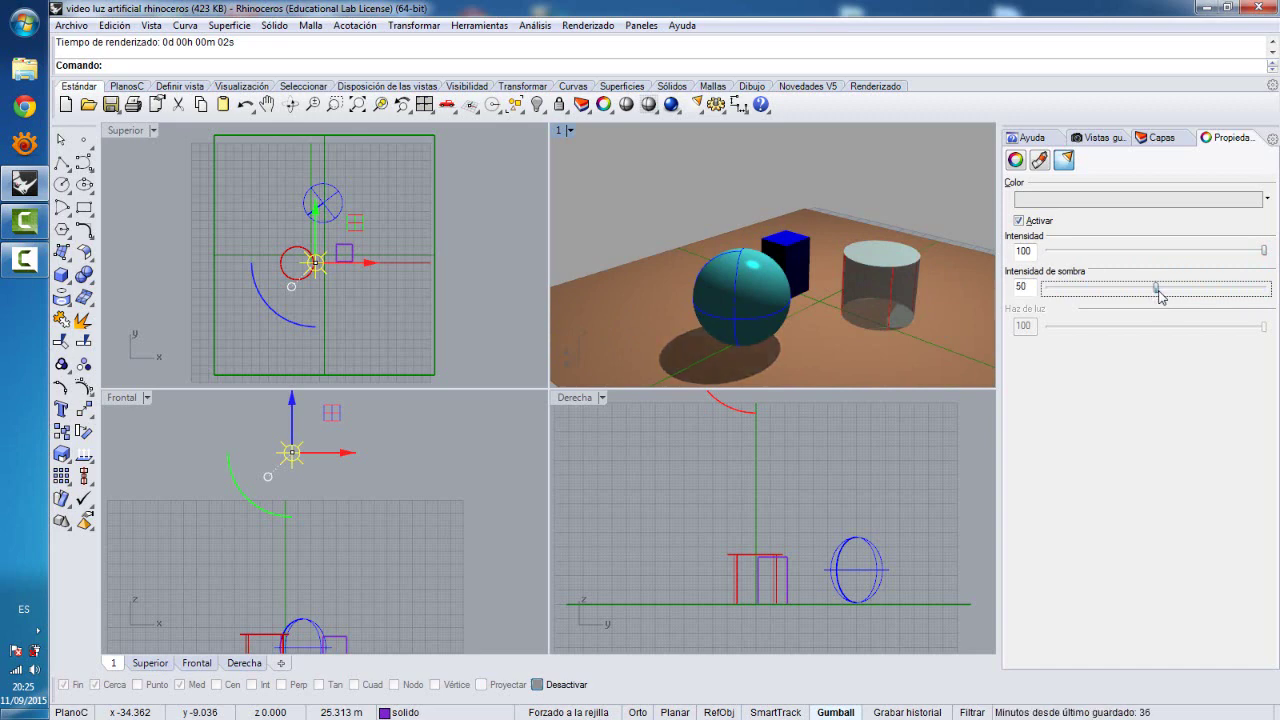
pyautogui.click(671, 104)
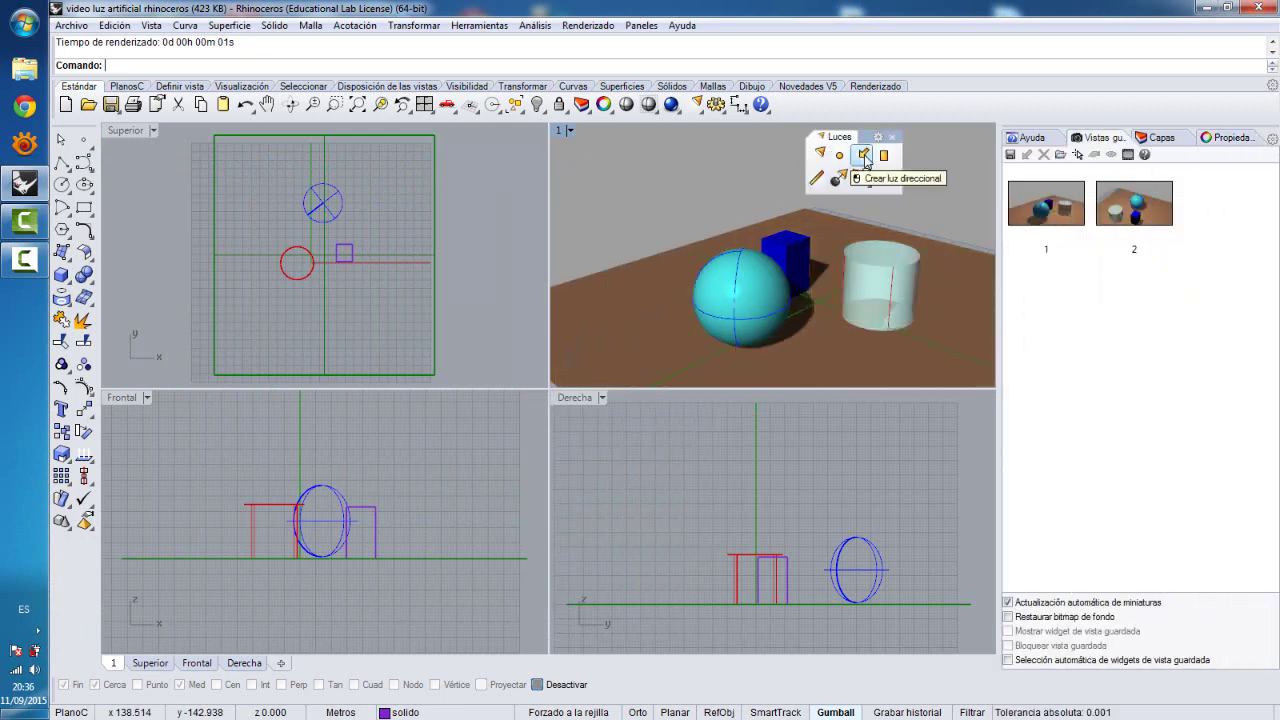
# - Create a directional light in the front view from above the box, aimed diagonally down at the sphere, and close the floating light tools
pyautogui.click(866, 162)
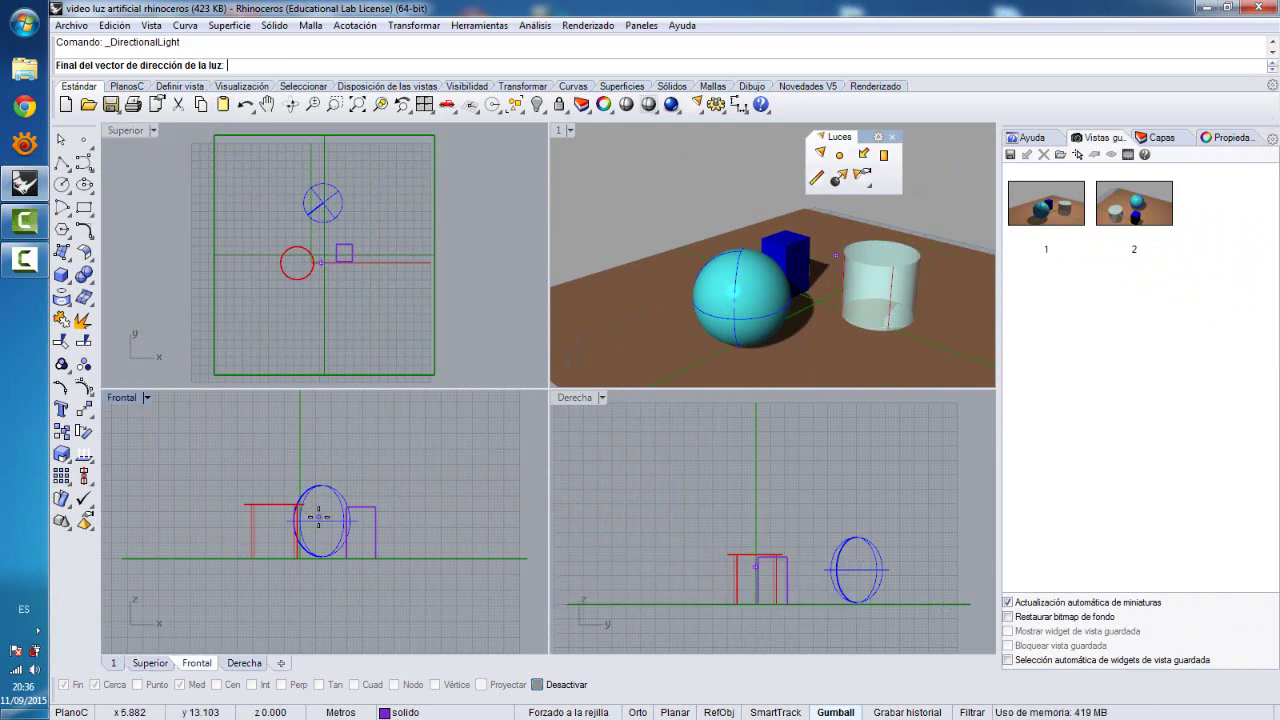
pyautogui.click(319, 517)
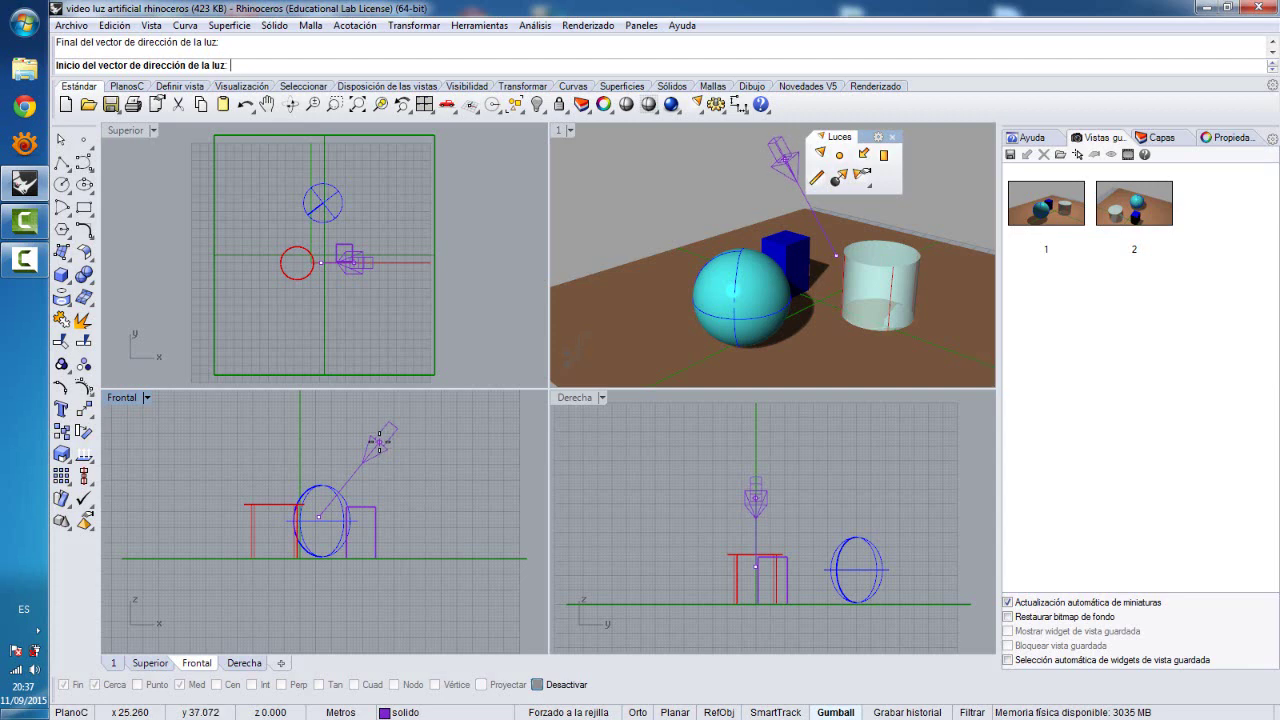
pyautogui.moveTo(379, 441); pyautogui.dragTo(350, 489, button='right')
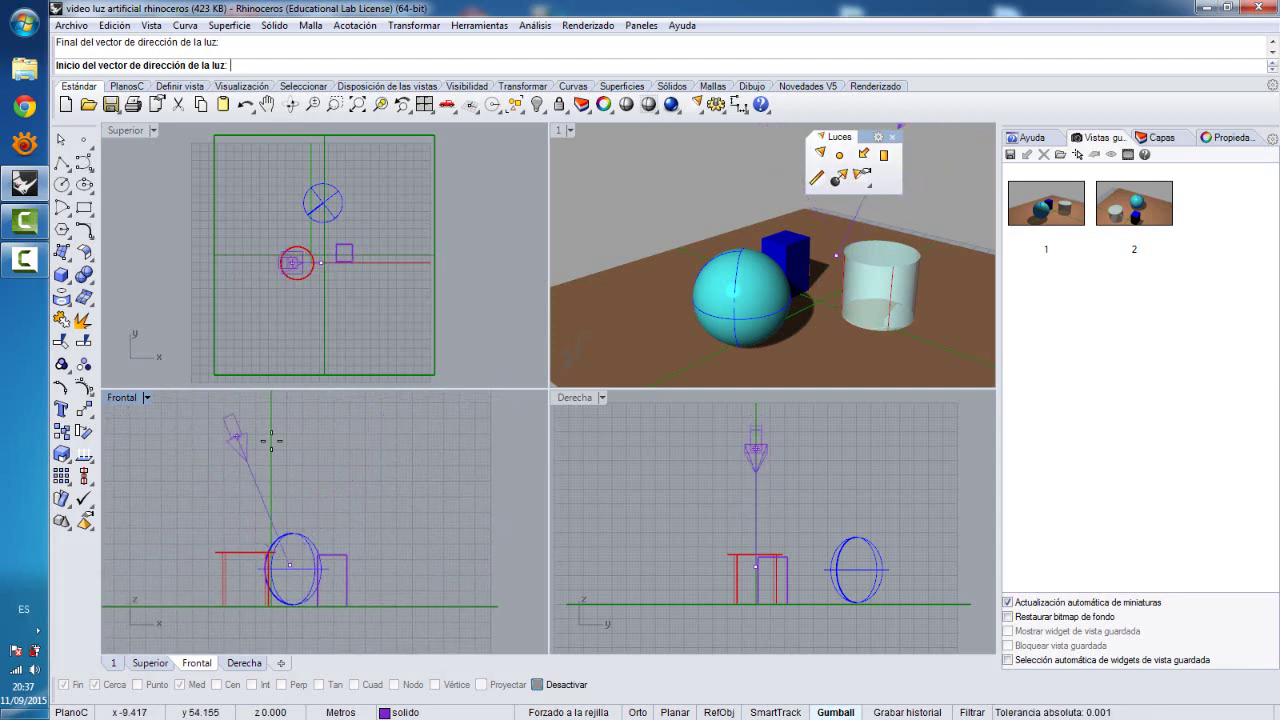
pyautogui.click(369, 427)
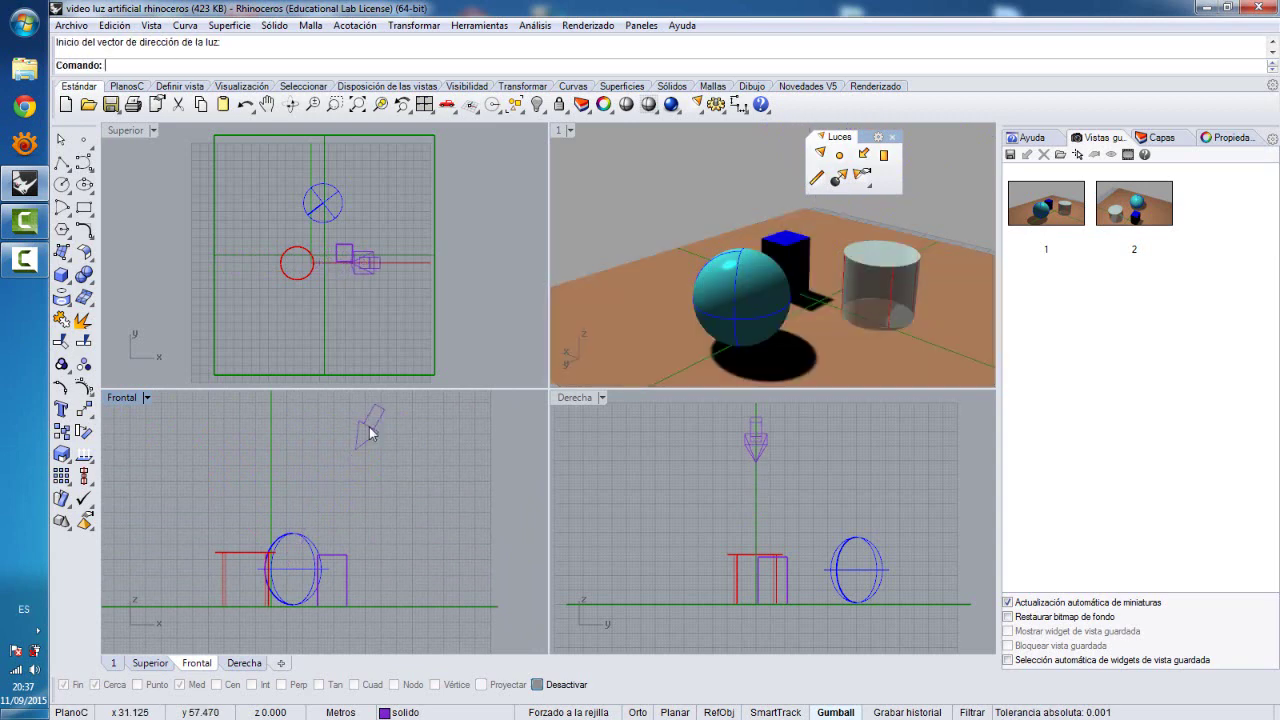
pyautogui.click(893, 138)
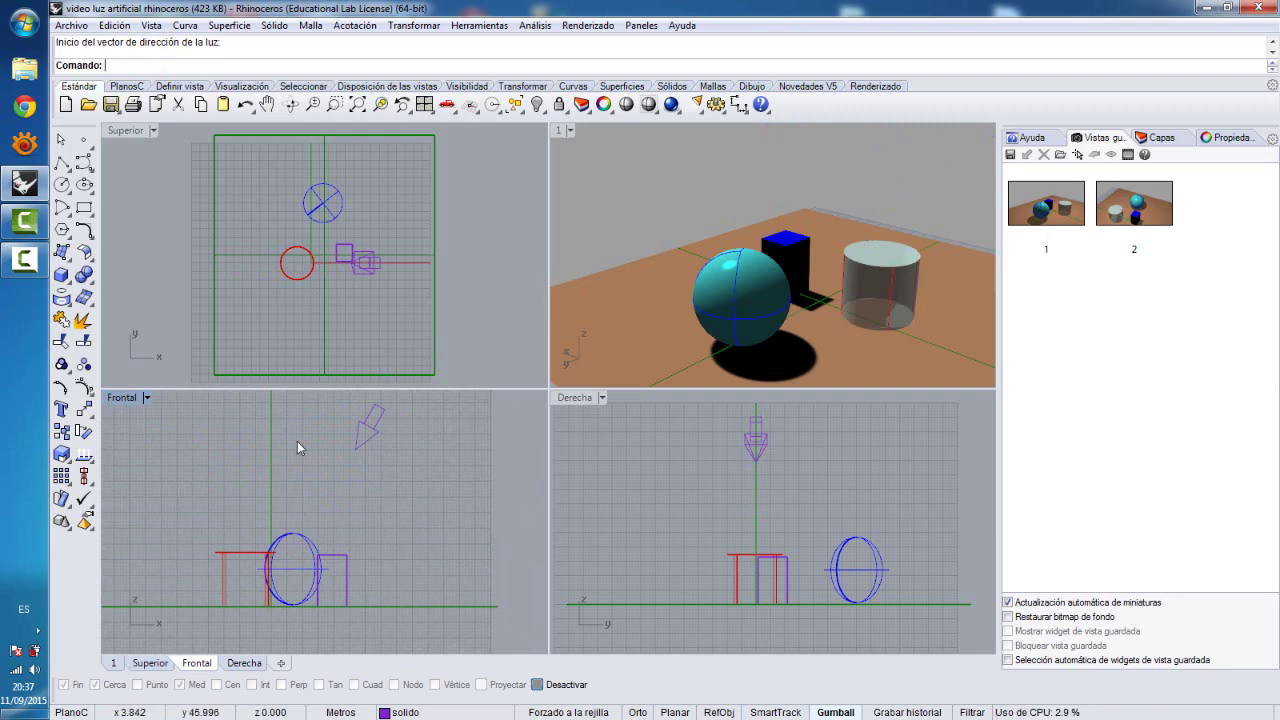
# - Set the directional light's shadow intensity to 30
pyautogui.click(363, 427)
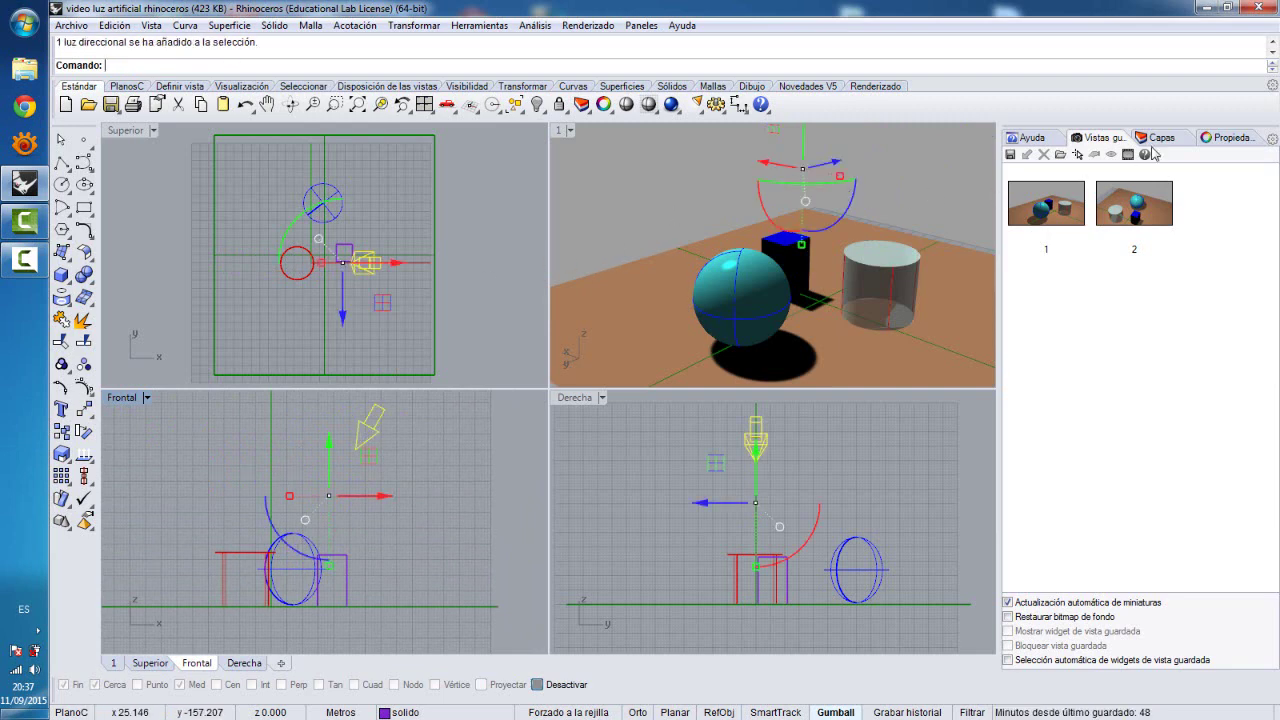
pyautogui.click(1230, 138)
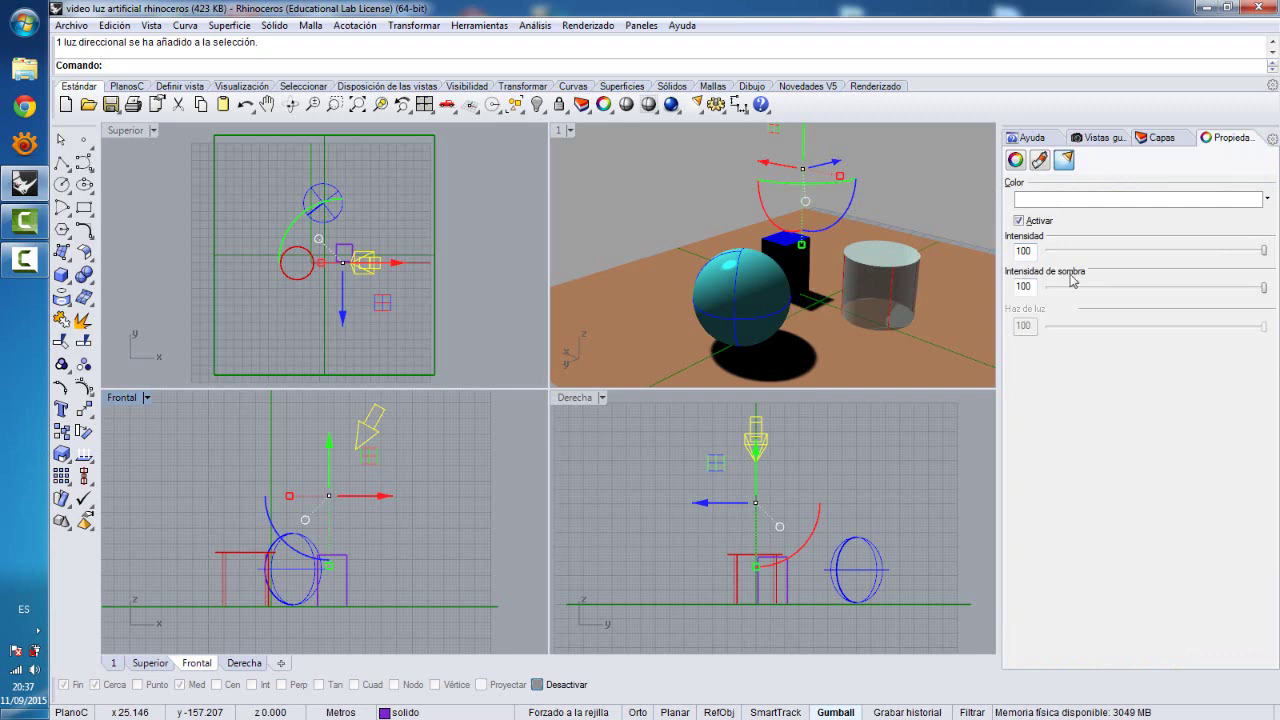
pyautogui.moveTo(1258, 286); pyautogui.dragTo(1115, 288)
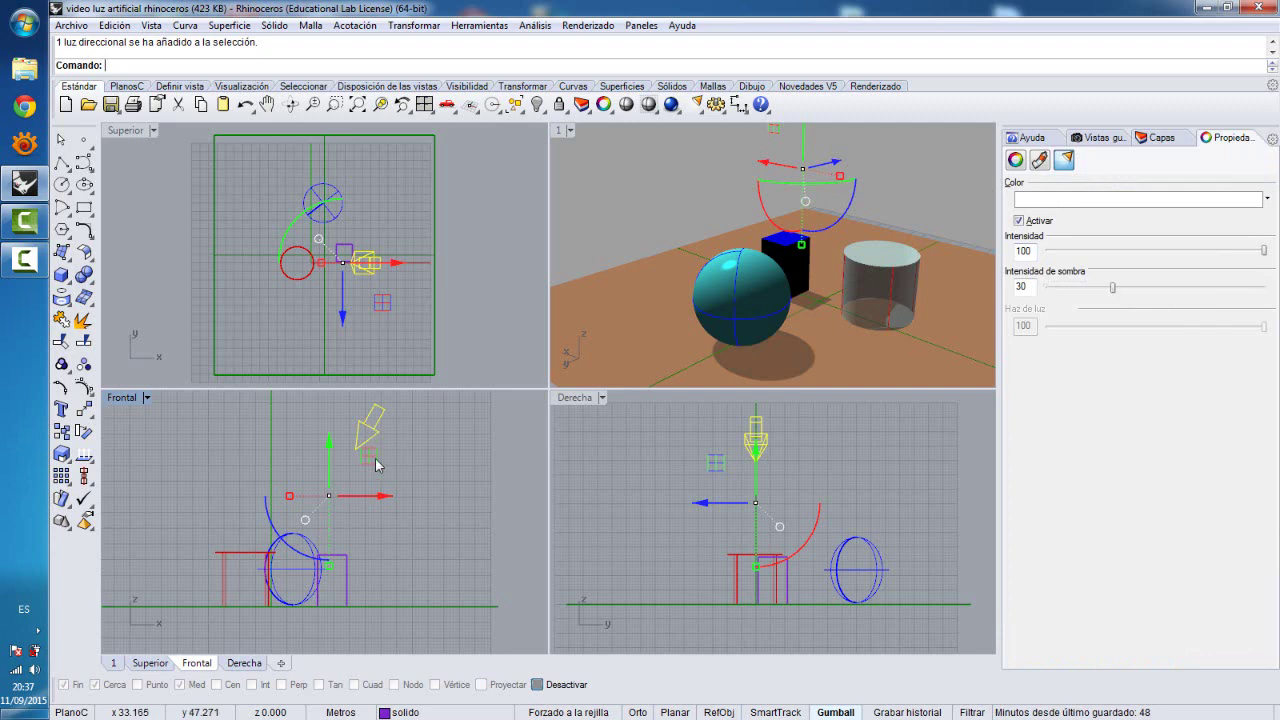
# - Move the directional light about 4 m diagonally up and away from the objects in the front view, keeping its angle
pyautogui.click(402, 447)
pyautogui.click(374, 452)
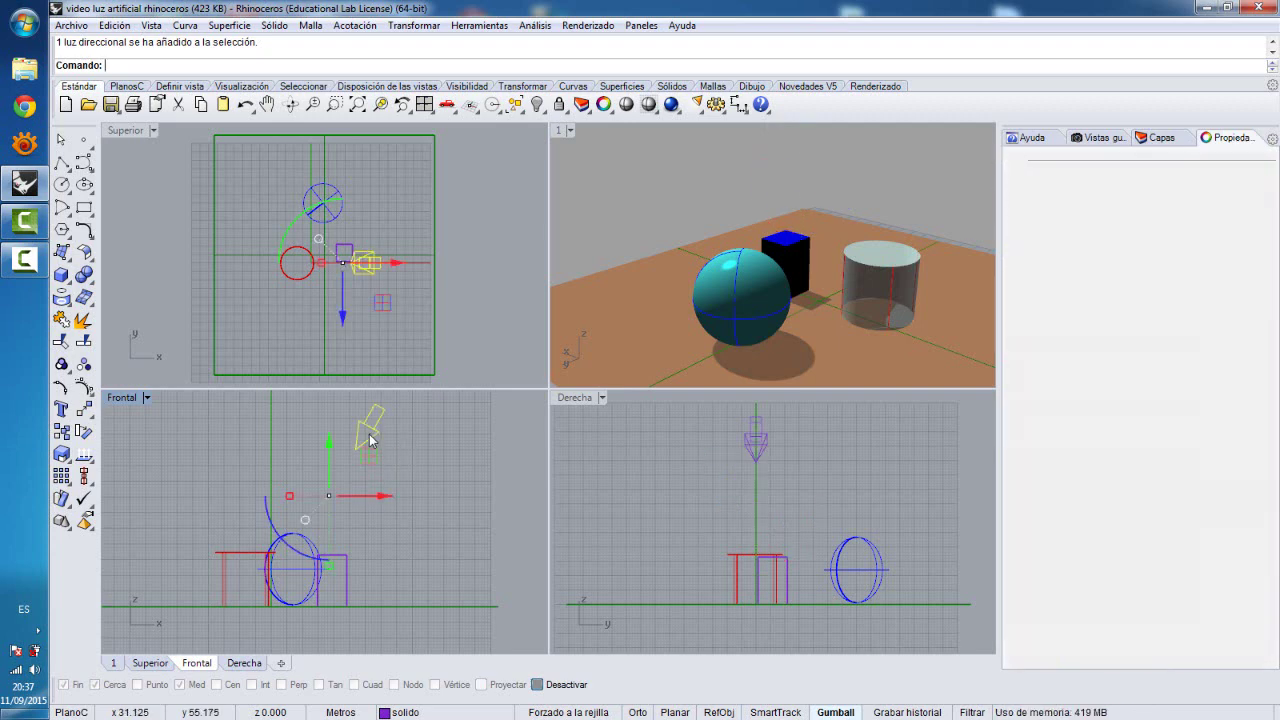
pyautogui.moveTo(372, 461); pyautogui.dragTo(391, 442)
pyautogui.scroll(-2, 424, 421)
pyautogui.click(625, 181)
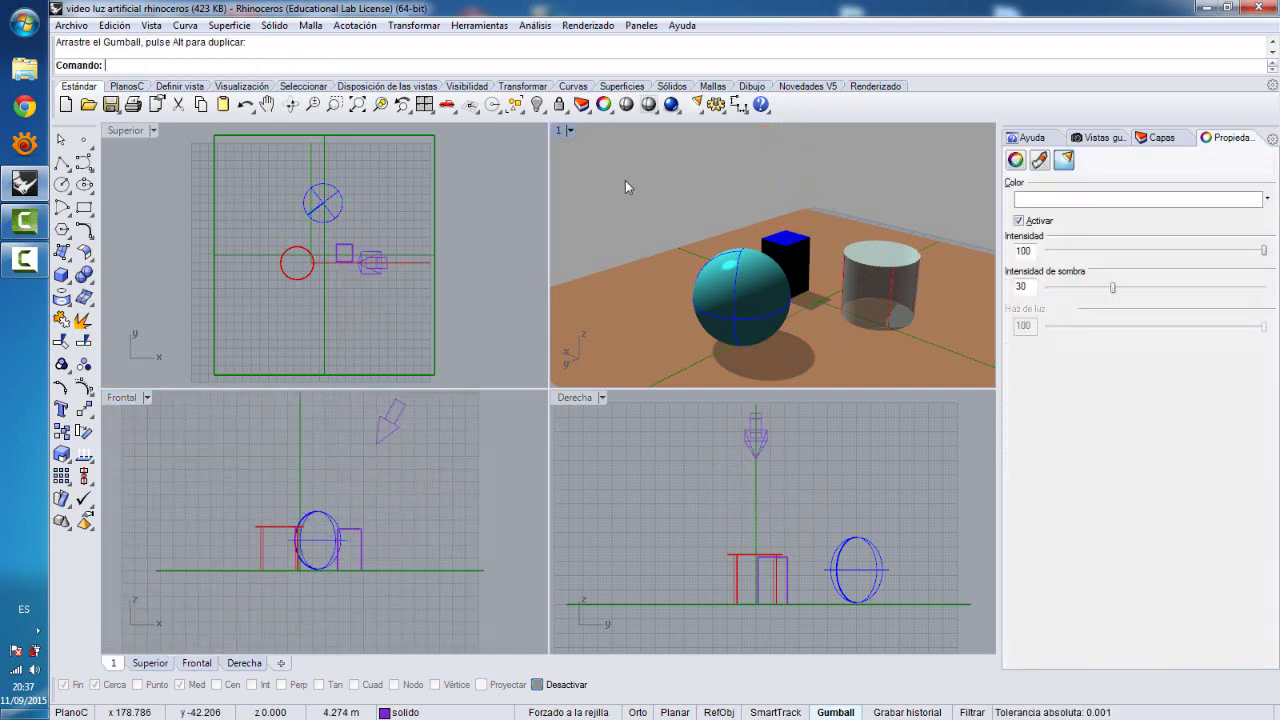
# - Move the directional light farther up and outward in the front view in two moves, the last about 4 m
pyautogui.click(389, 425)
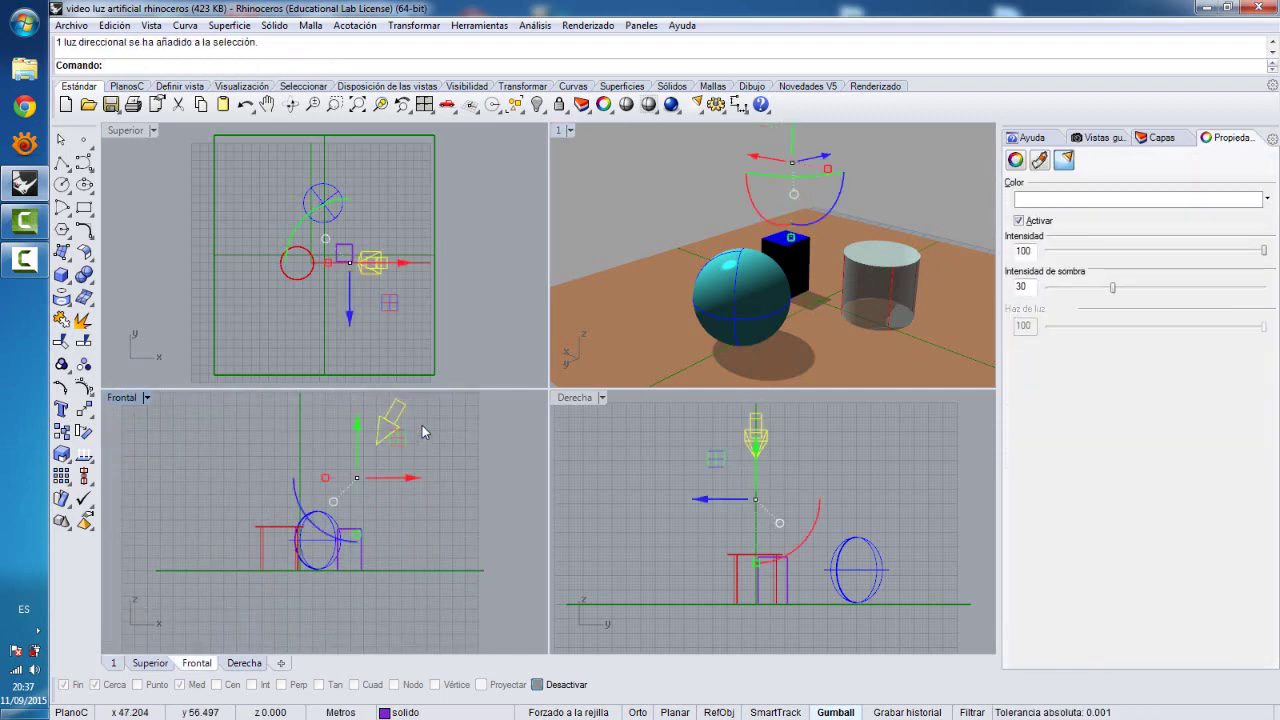
pyautogui.moveTo(422, 425); pyautogui.dragTo(368, 508, button='right')
pyautogui.moveTo(358, 506); pyautogui.dragTo(376, 479)
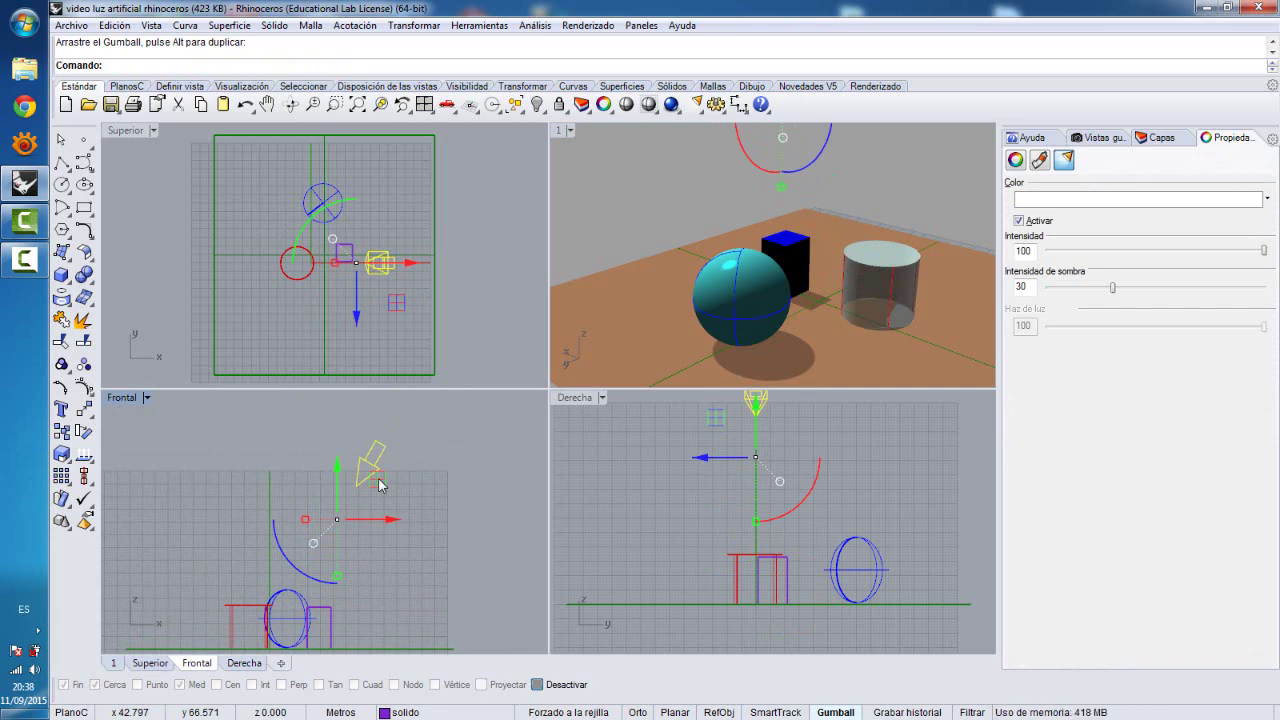
pyautogui.scroll(-3, 377, 486)
pyautogui.moveTo(391, 473)
pyautogui.mouseDown()
pyautogui.moveTo(404, 448)
pyautogui.moveTo(396, 468)
pyautogui.mouseUp()
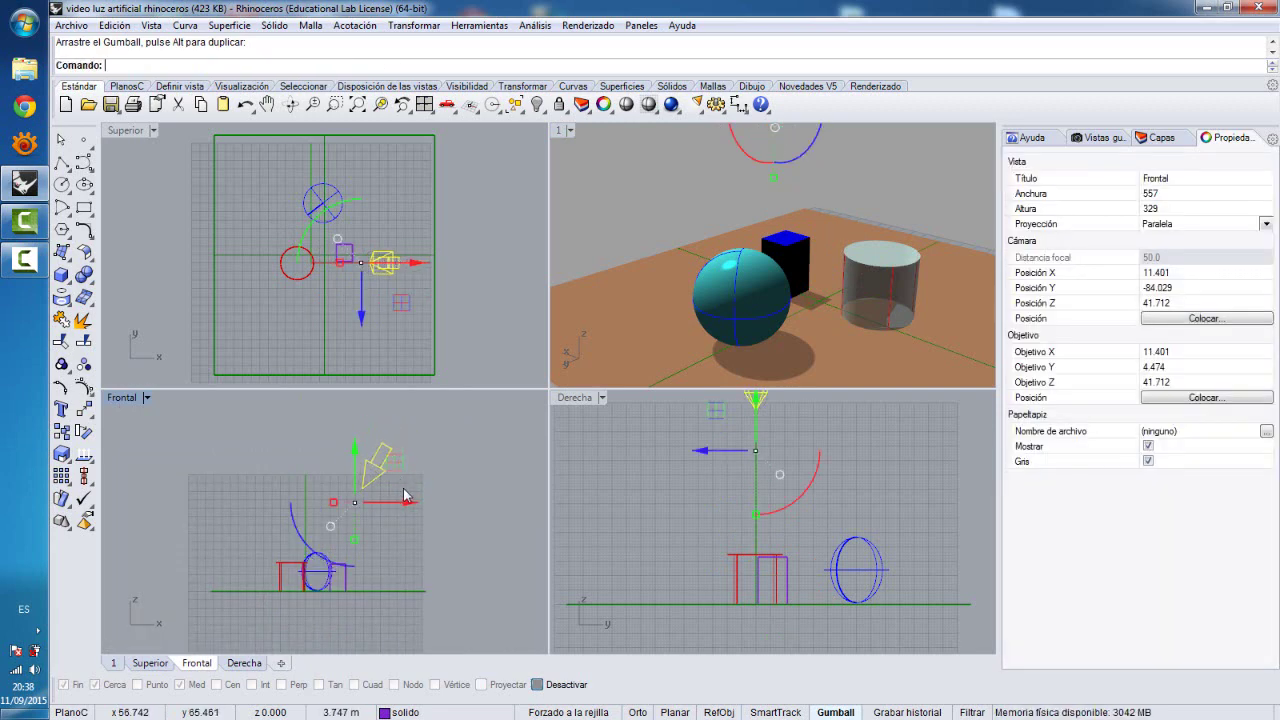
# - Rotate the directional light in the front view to point diagonally down toward the box, and move it high above the cylinder
pyautogui.moveTo(294, 524)
pyautogui.mouseDown()
pyautogui.moveTo(320, 550)
pyautogui.moveTo(362, 535)
pyautogui.moveTo(345, 535)
pyautogui.mouseUp()
pyautogui.moveTo(336, 474); pyautogui.dragTo(305, 447)
pyautogui.click(366, 443)
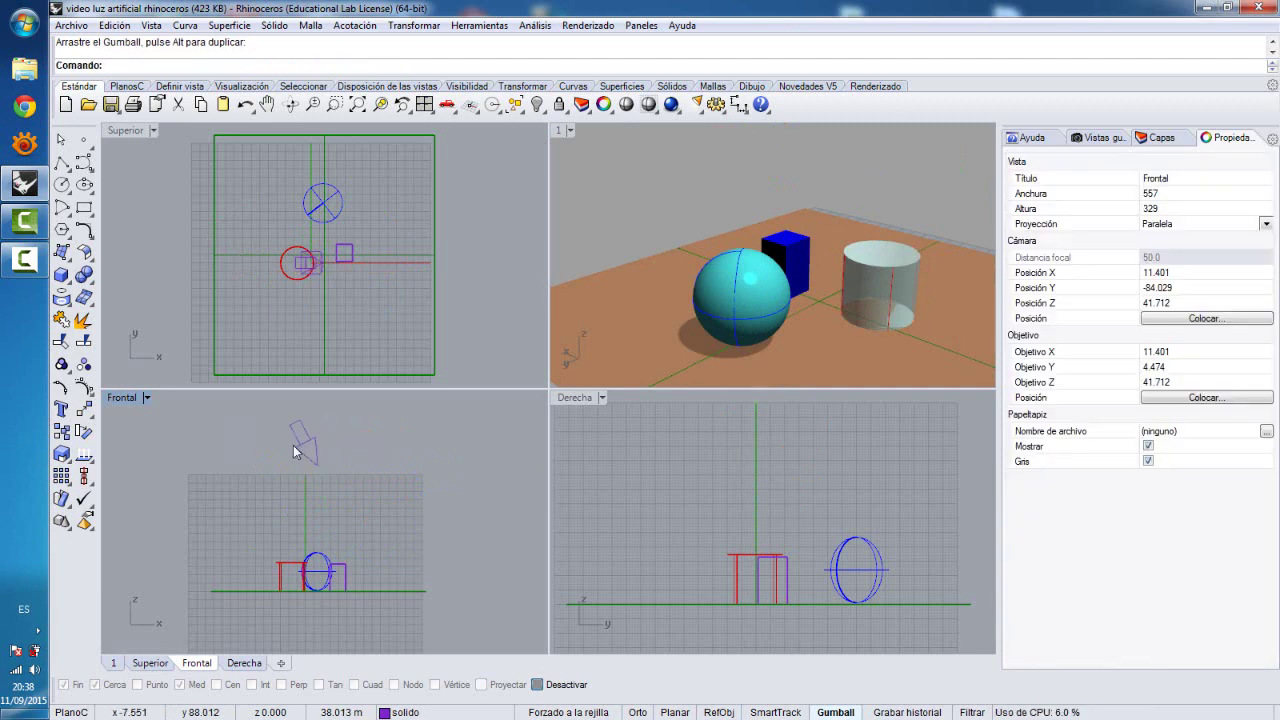
# - Delete the directional light from the scene
pyautogui.click(300, 436)
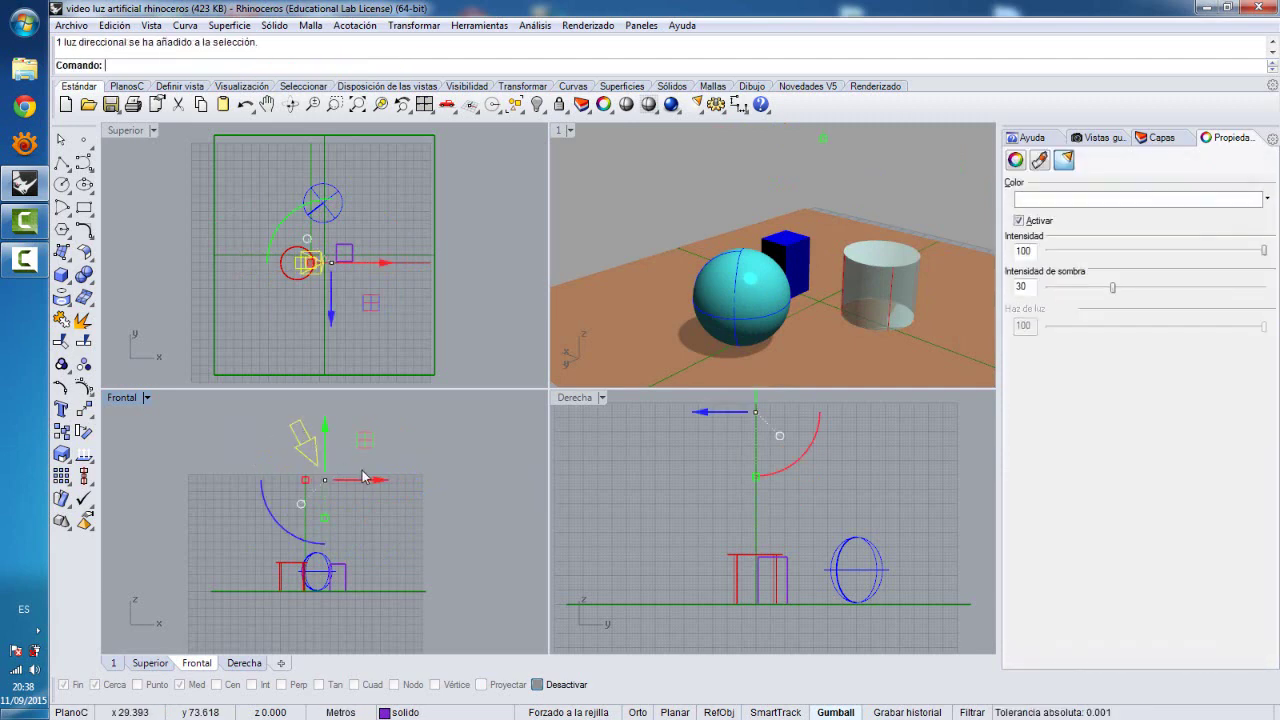
pyautogui.press('Delete')
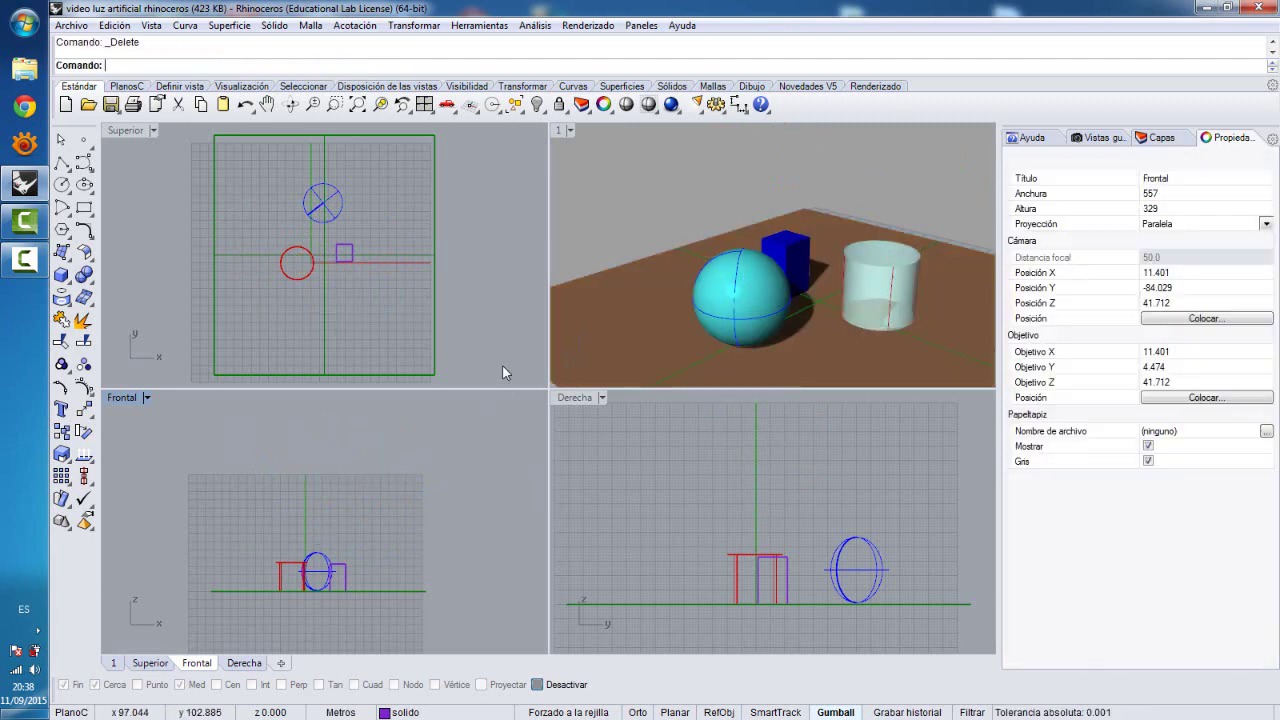
# - Create a rectangular light in the top view covering most of the ground plane, about 124 m wide
pyautogui.click(700, 108)
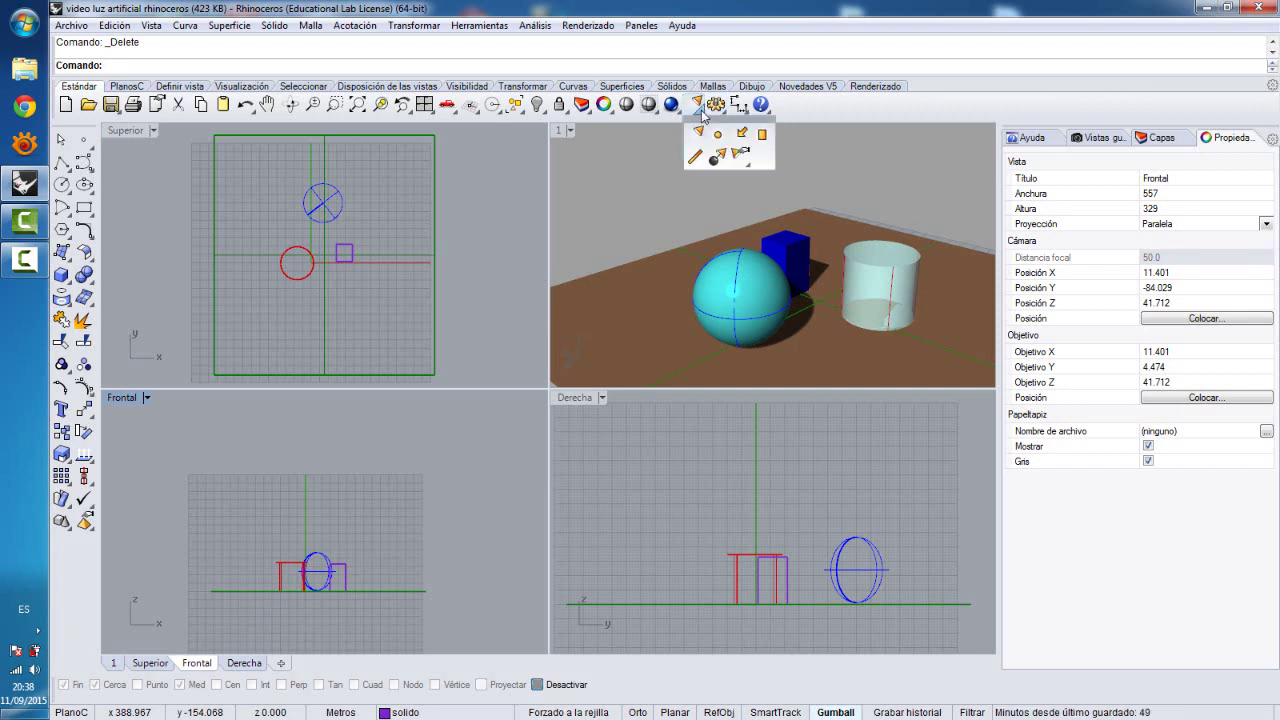
pyautogui.click(762, 135)
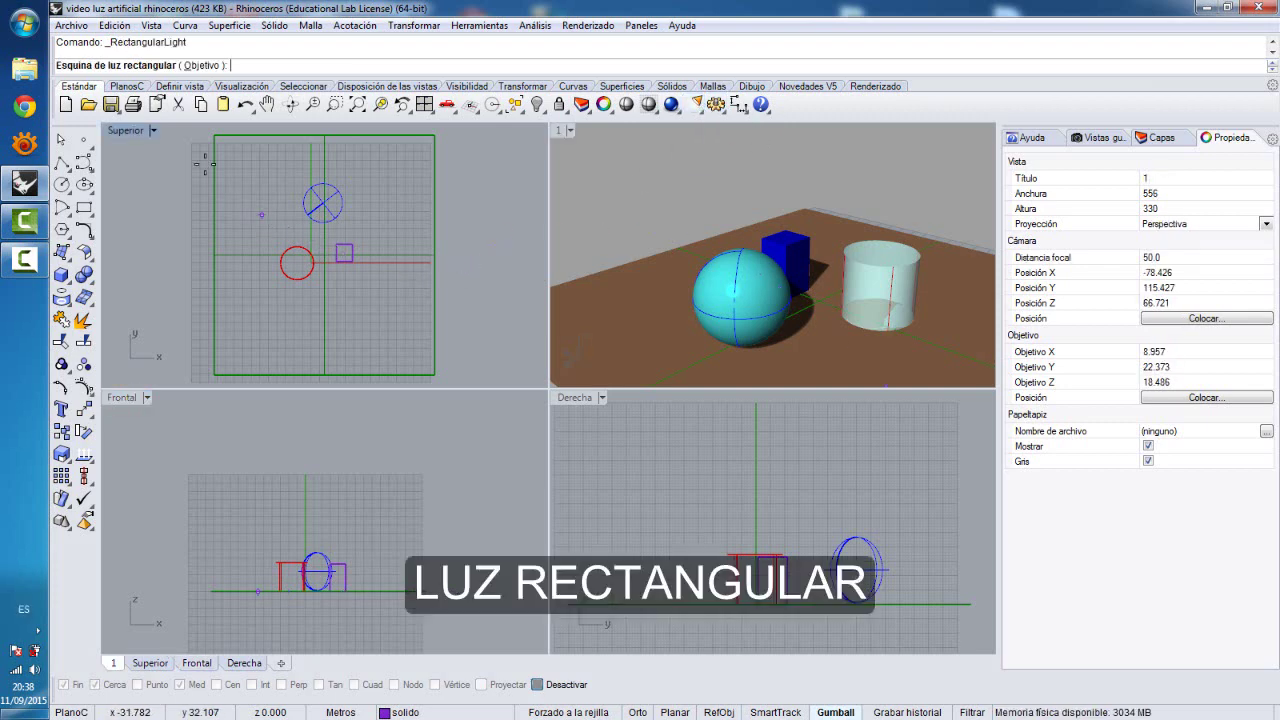
pyautogui.click(234, 352)
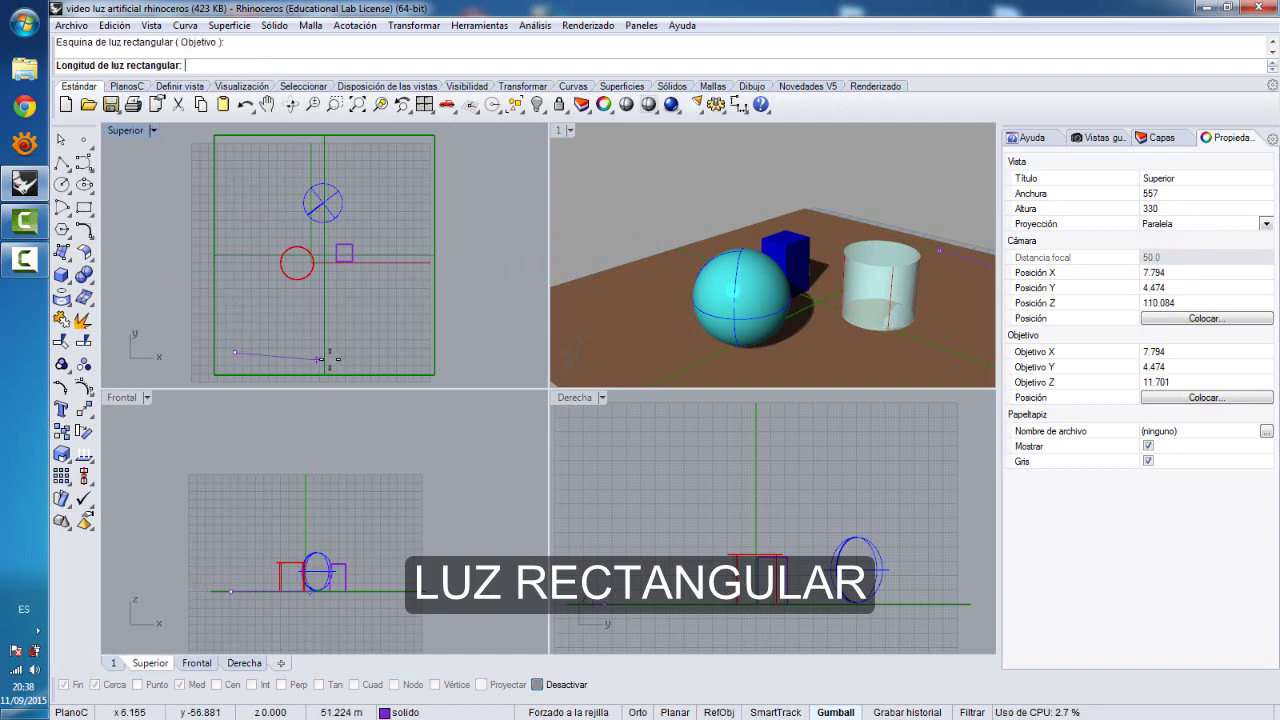
pyautogui.click(413, 352)
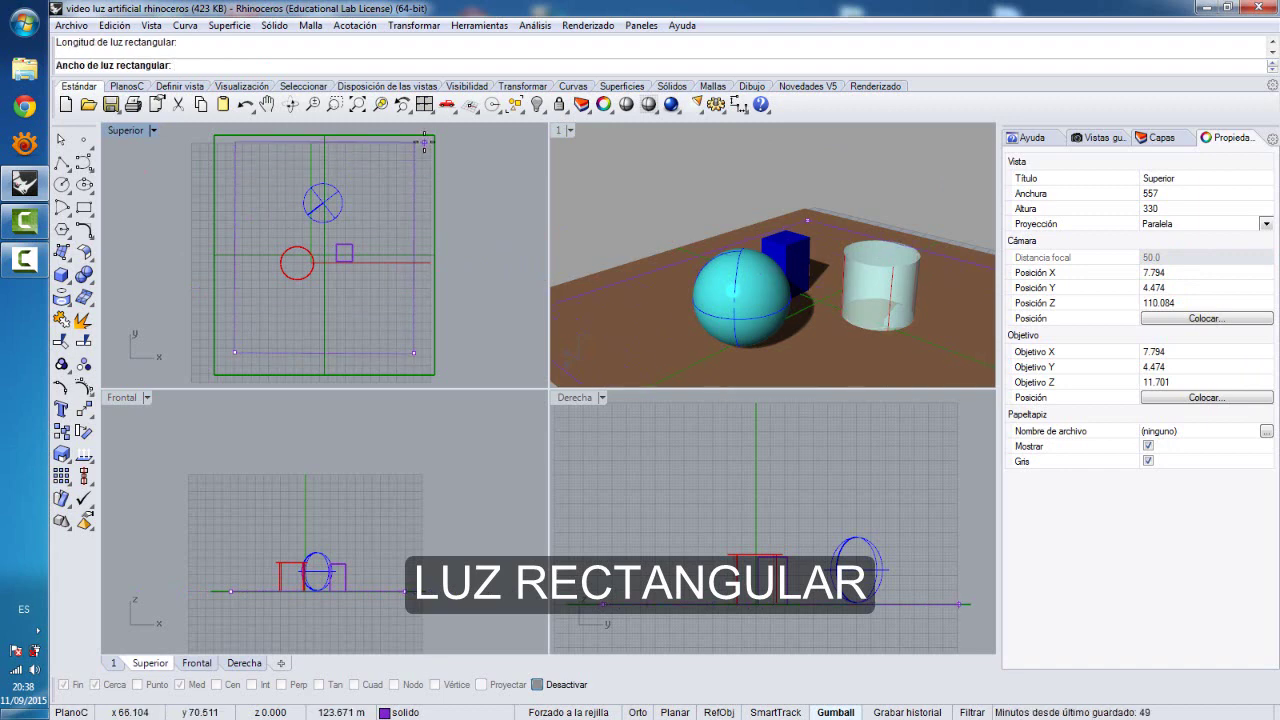
pyautogui.click(424, 144)
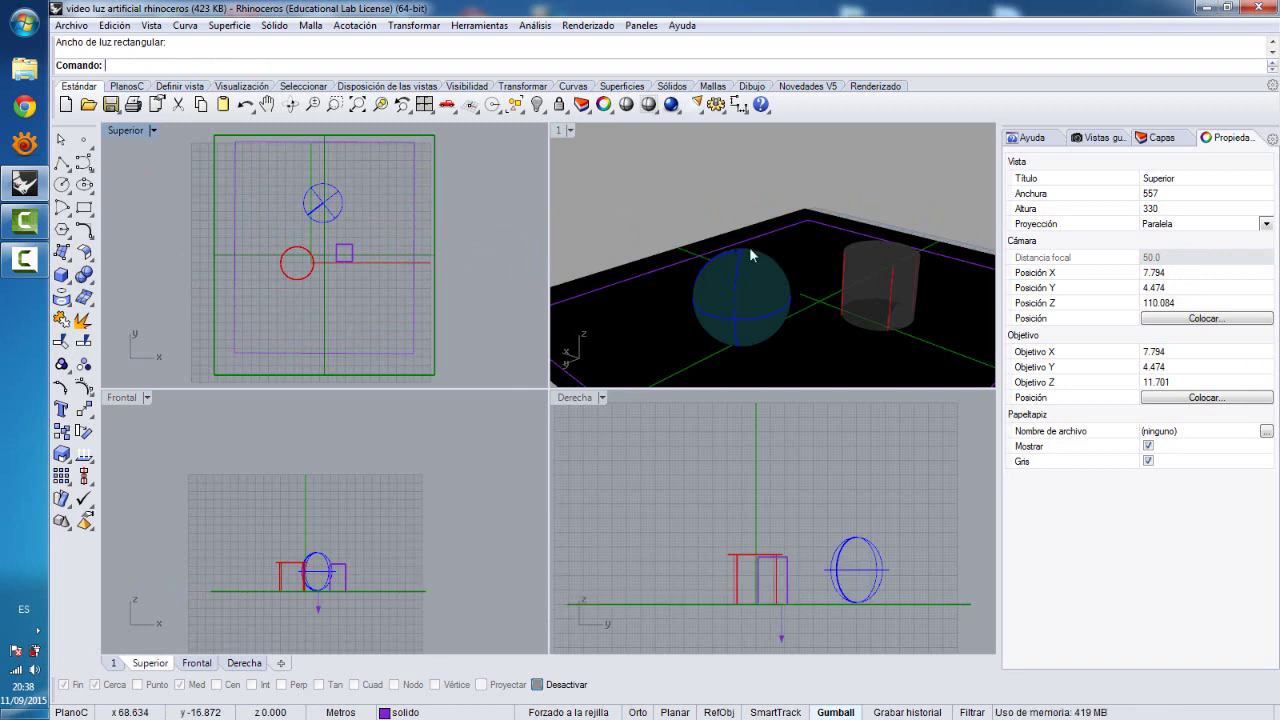
# - Raise the rectangular light above the objects in the front view in two moves, about 68 m and about 13 m
pyautogui.click(321, 607)
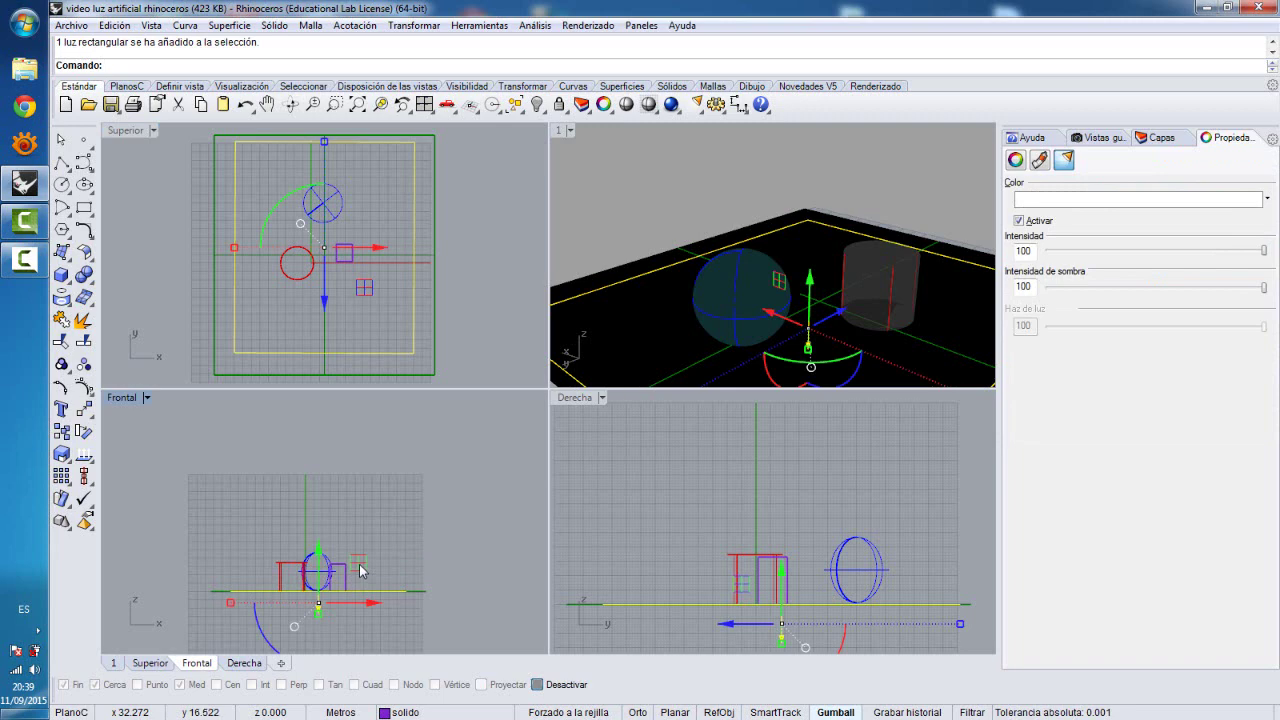
pyautogui.moveTo(361, 566); pyautogui.dragTo(363, 449)
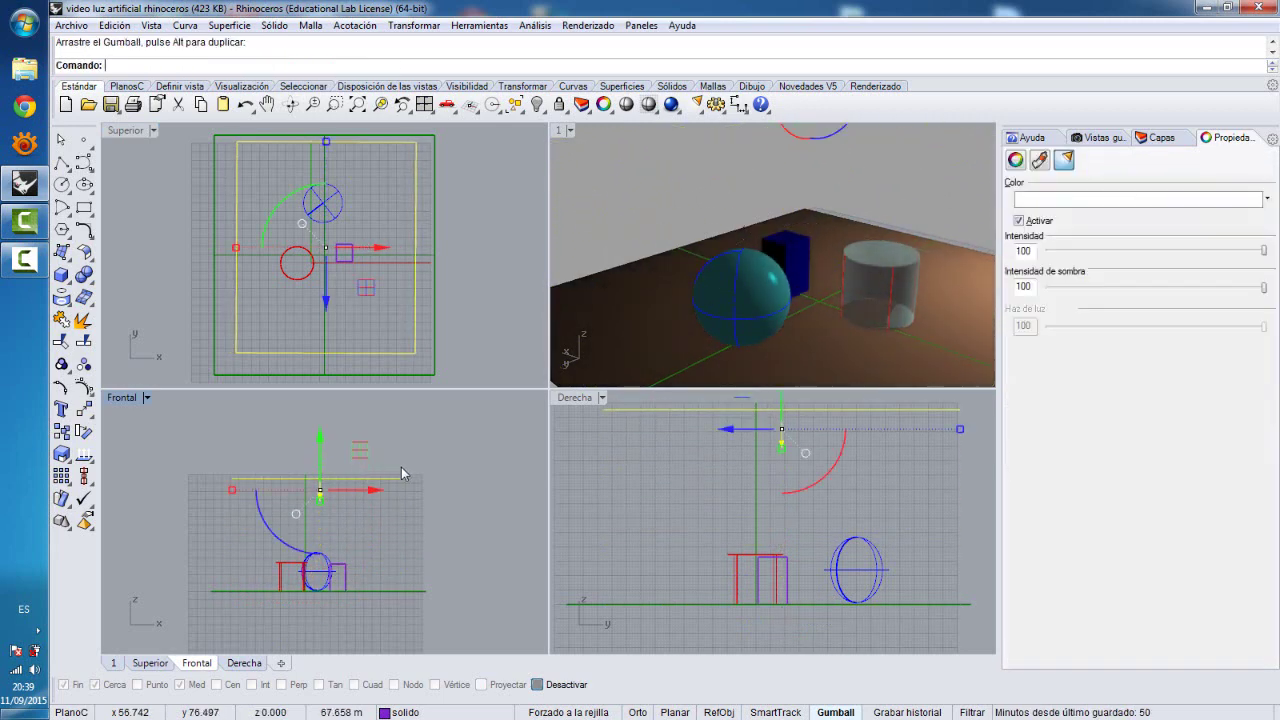
pyautogui.scroll(-4, 402, 468)
pyautogui.moveTo(402, 468); pyautogui.dragTo(397, 511, button='right')
pyautogui.moveTo(386, 486); pyautogui.dragTo(381, 471)
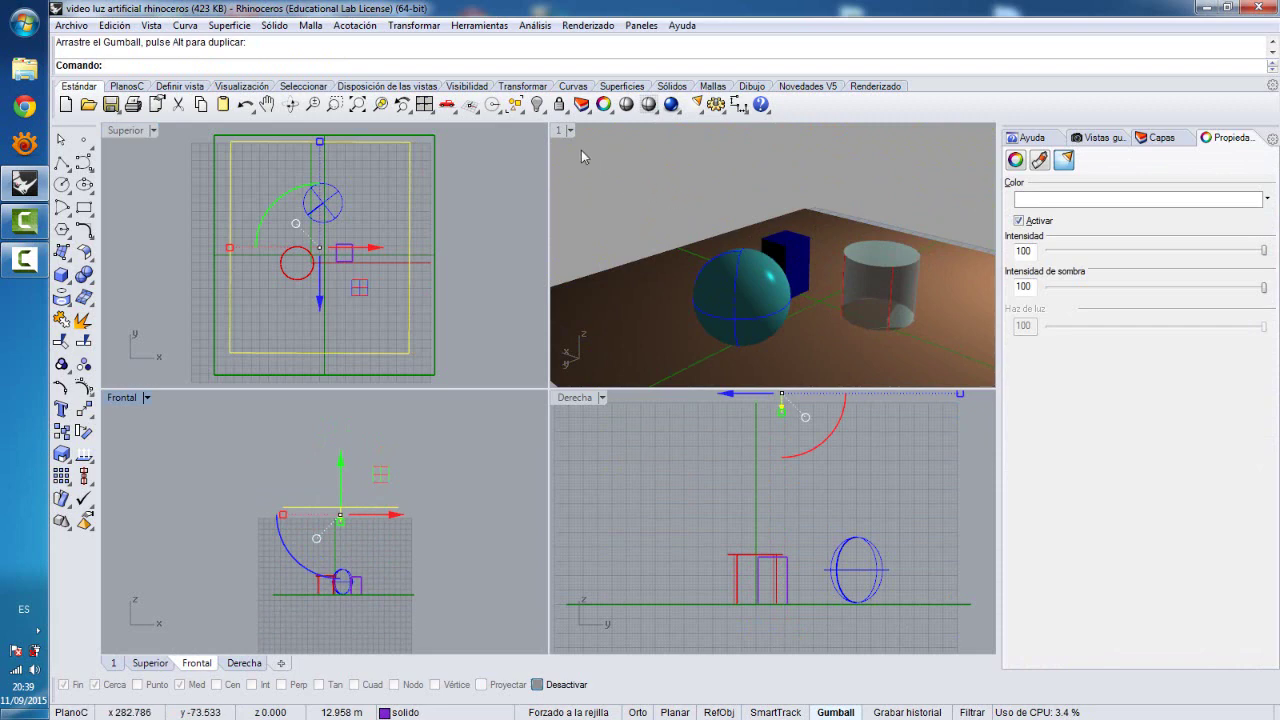
# - Render the maximized perspective view to examine the overhead rectangular light's soft shadows, close the render and restore the four viewports
pyautogui.doubleClick(560, 132)
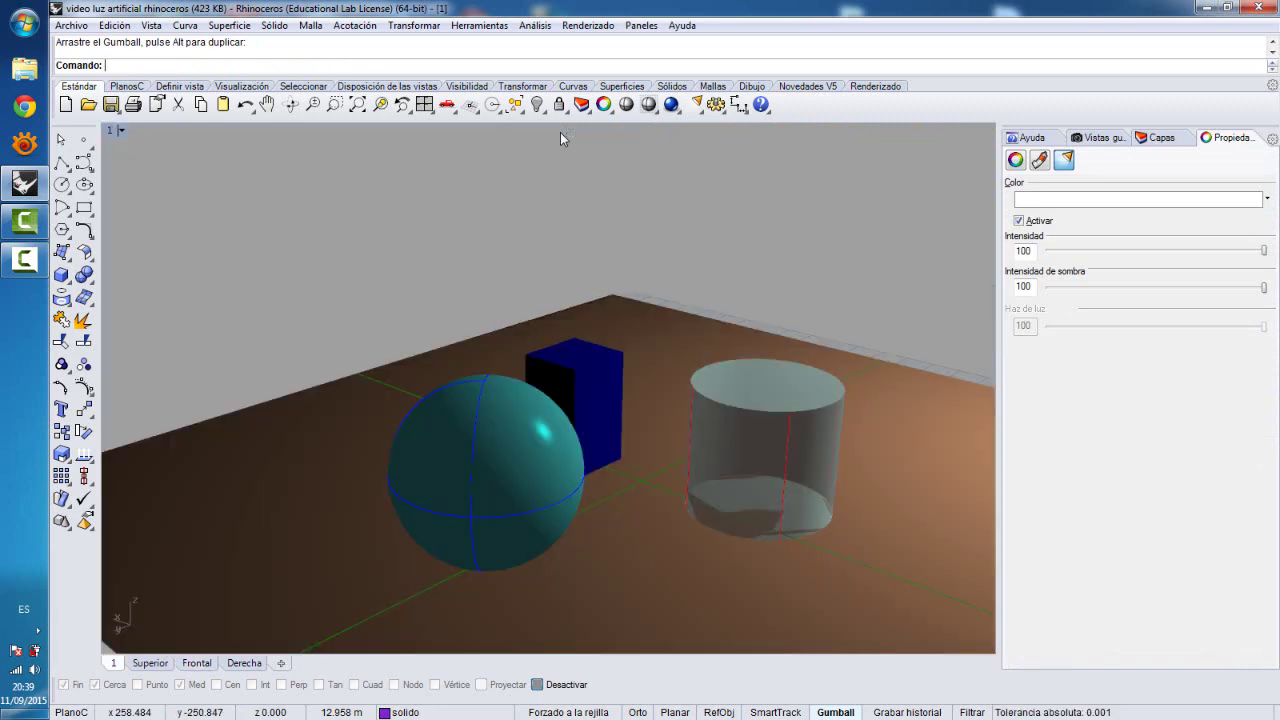
pyautogui.click(670, 110)
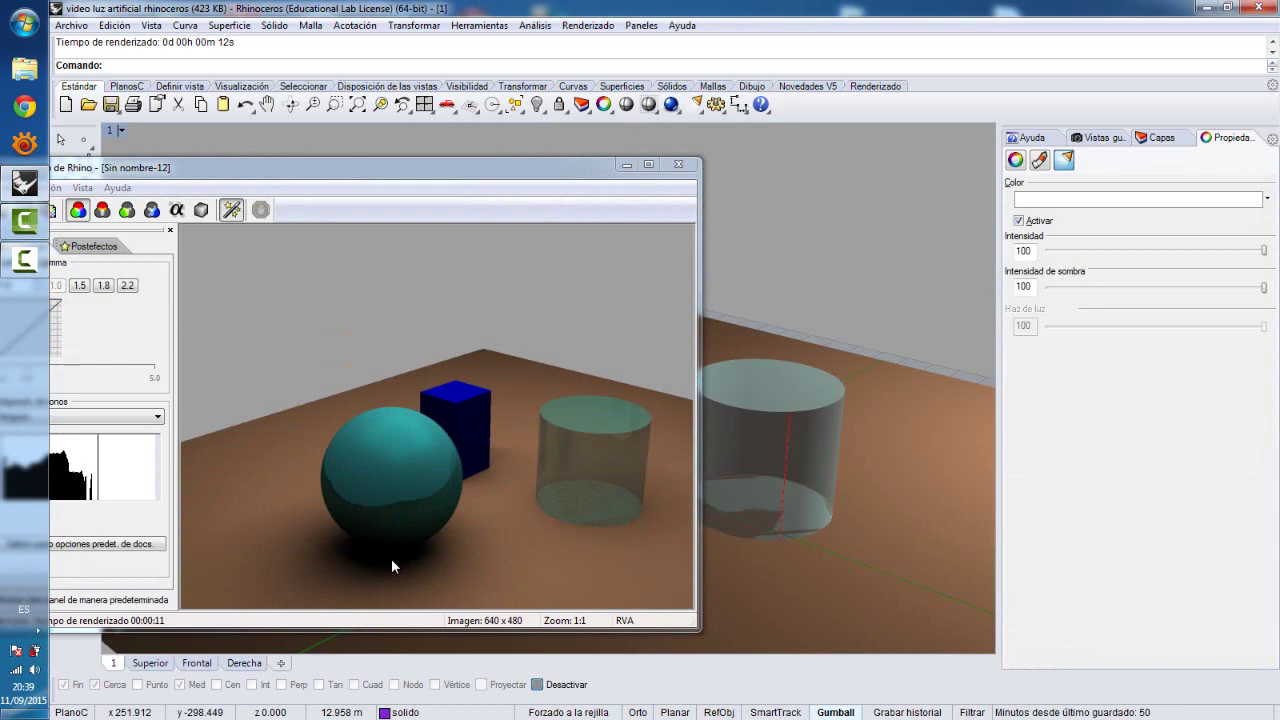
pyautogui.moveTo(403, 177); pyautogui.dragTo(476, 177)
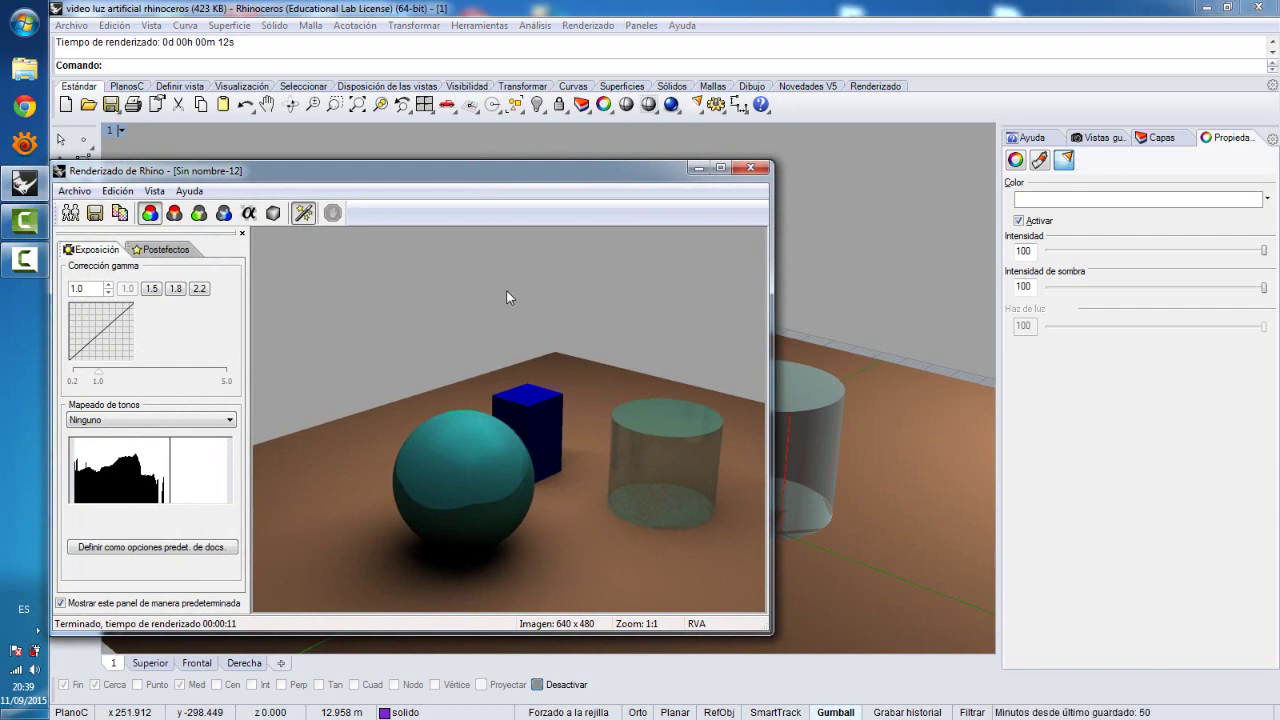
pyautogui.click(753, 170)
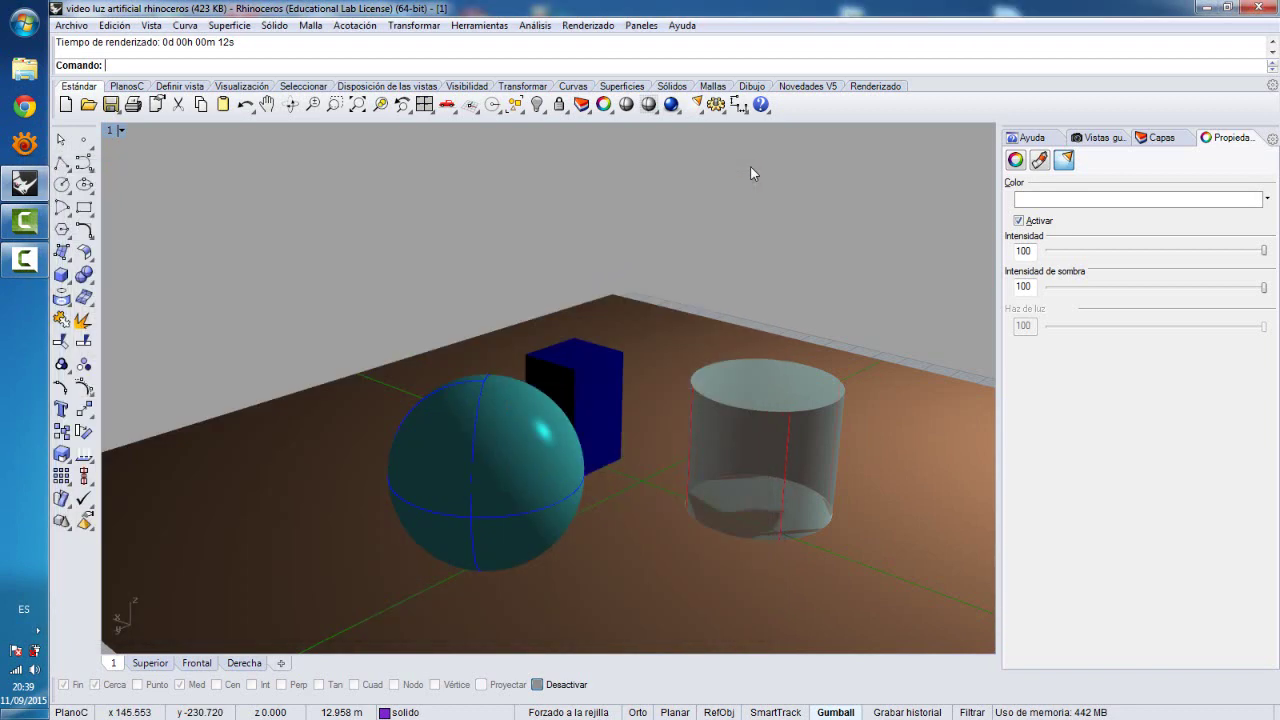
pyautogui.doubleClick(110, 132)
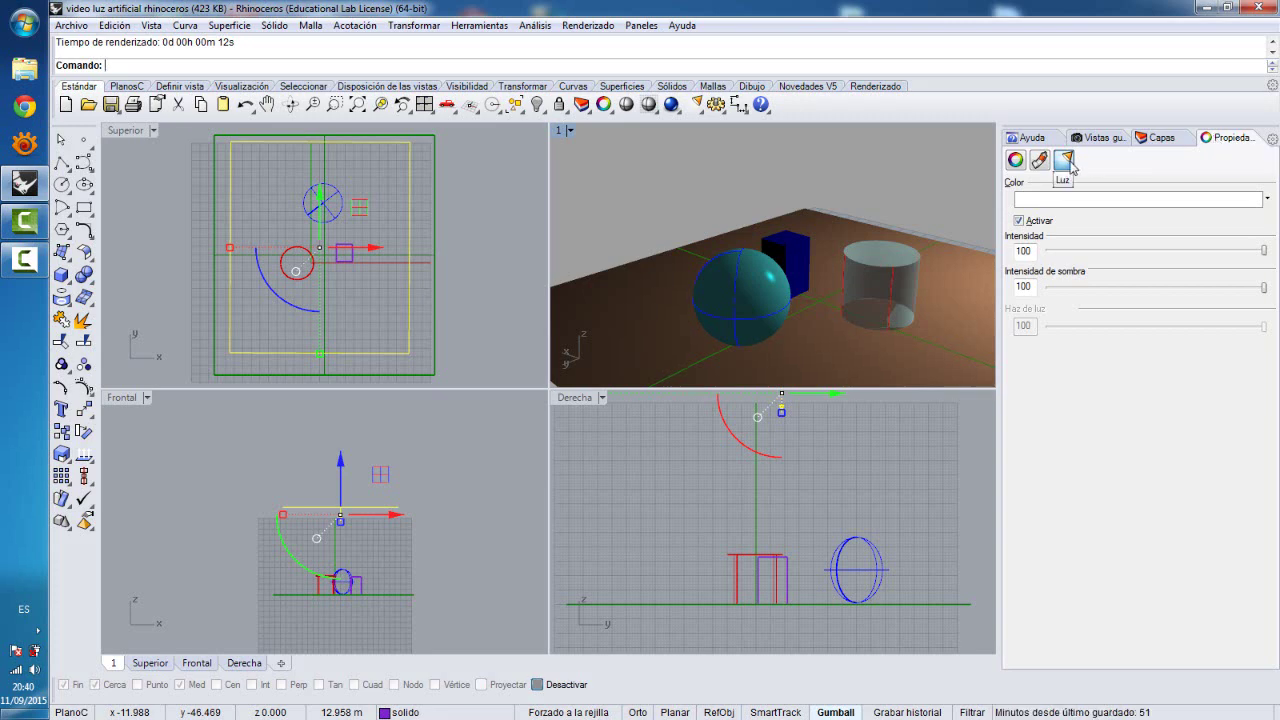
# - Try an intensity of 50 on the rectangular light and set it back to 100
pyautogui.click(1095, 201)
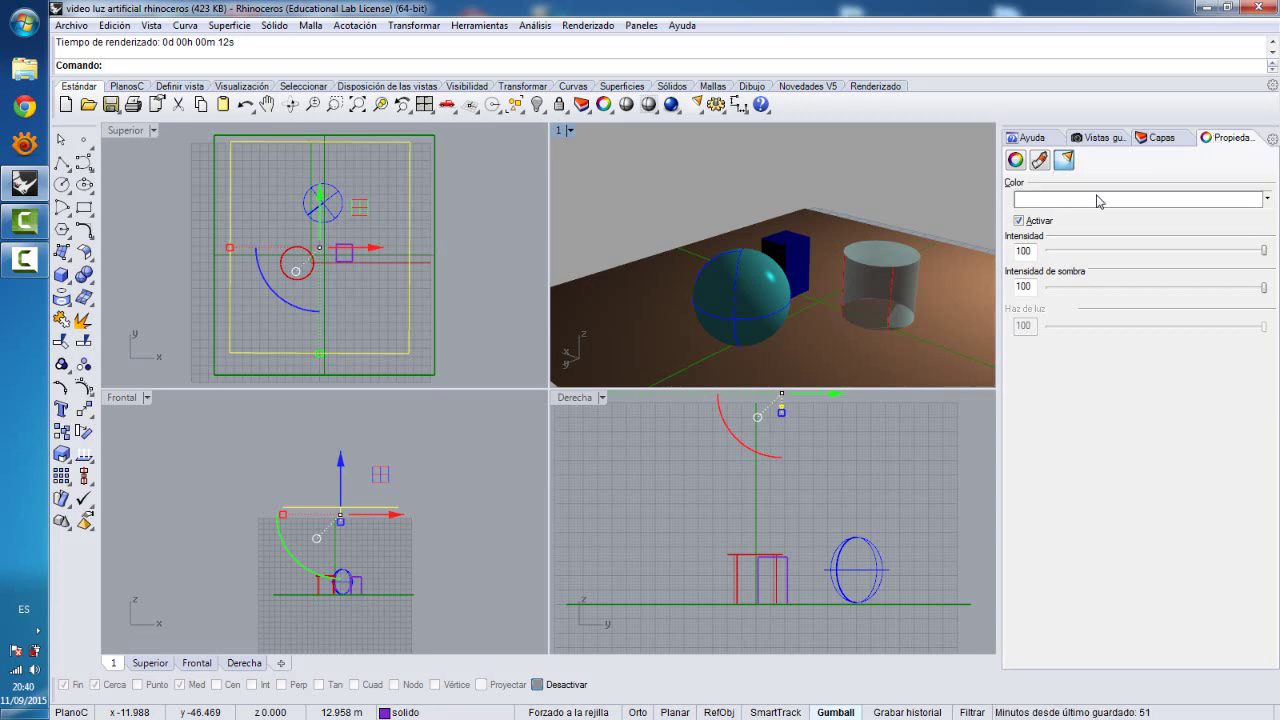
pyautogui.click(813, 191)
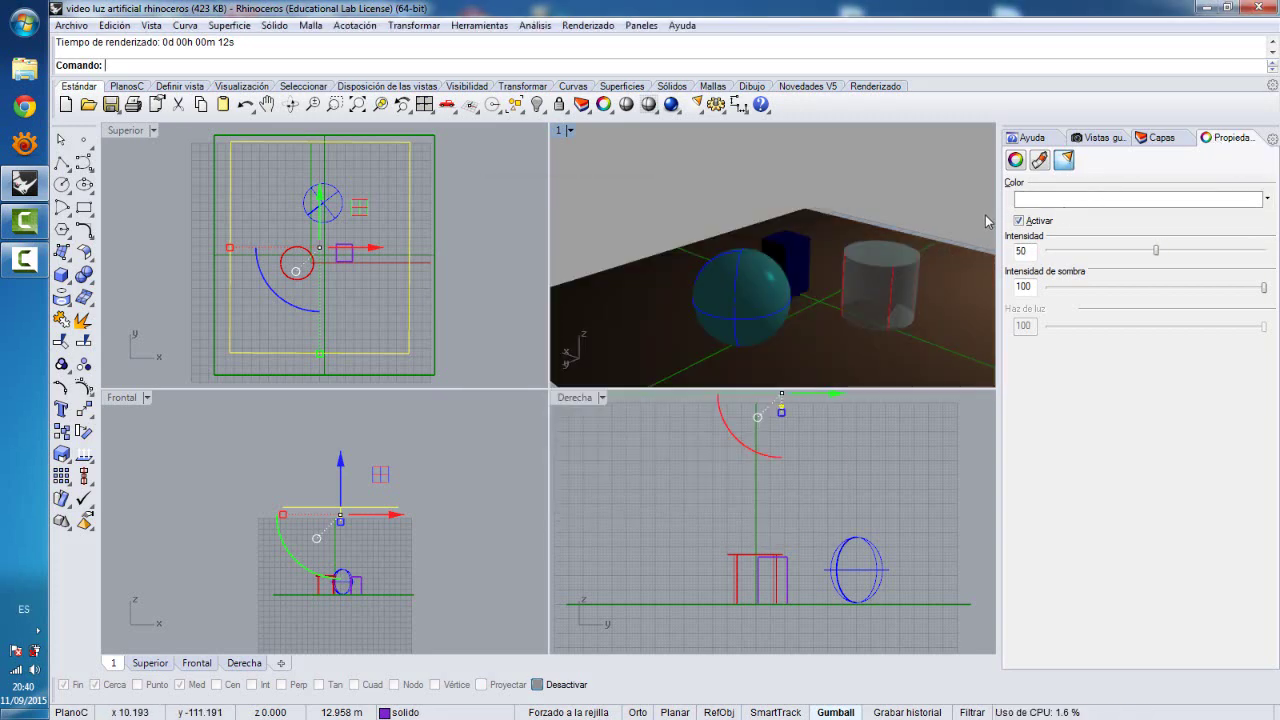
pyautogui.click(1158, 252)
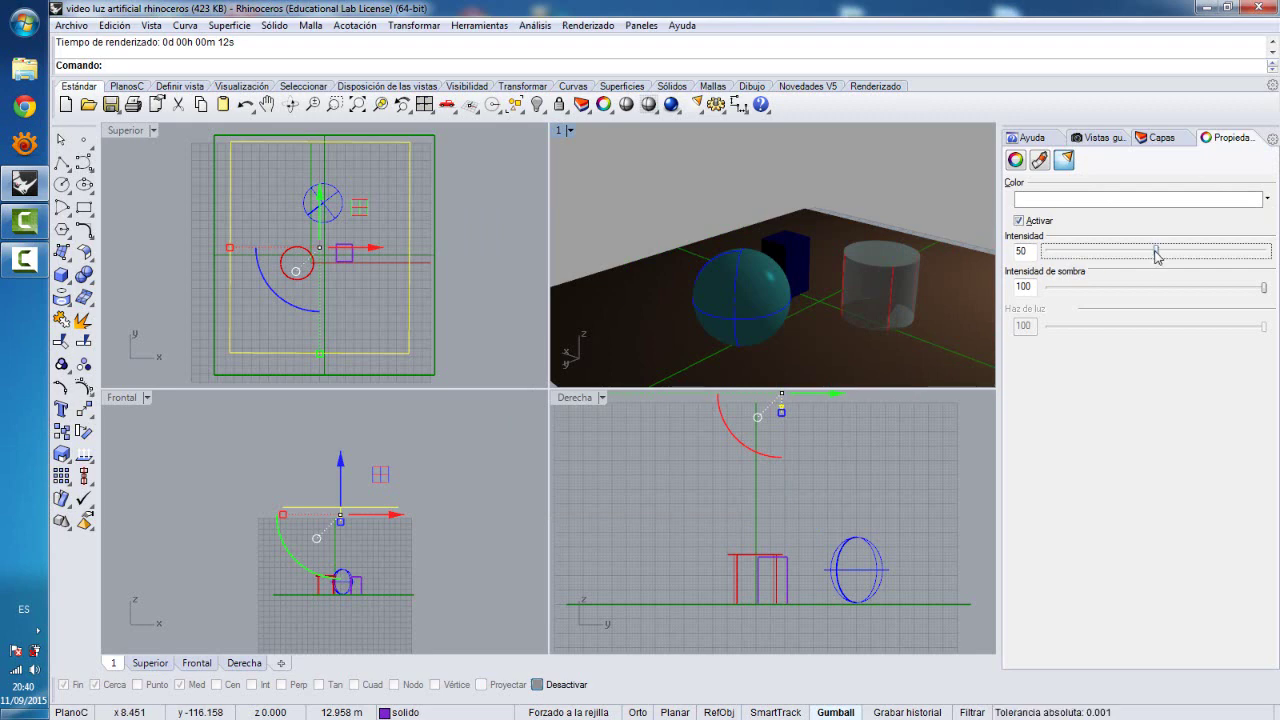
pyautogui.moveTo(1157, 256); pyautogui.dragTo(1273, 293)
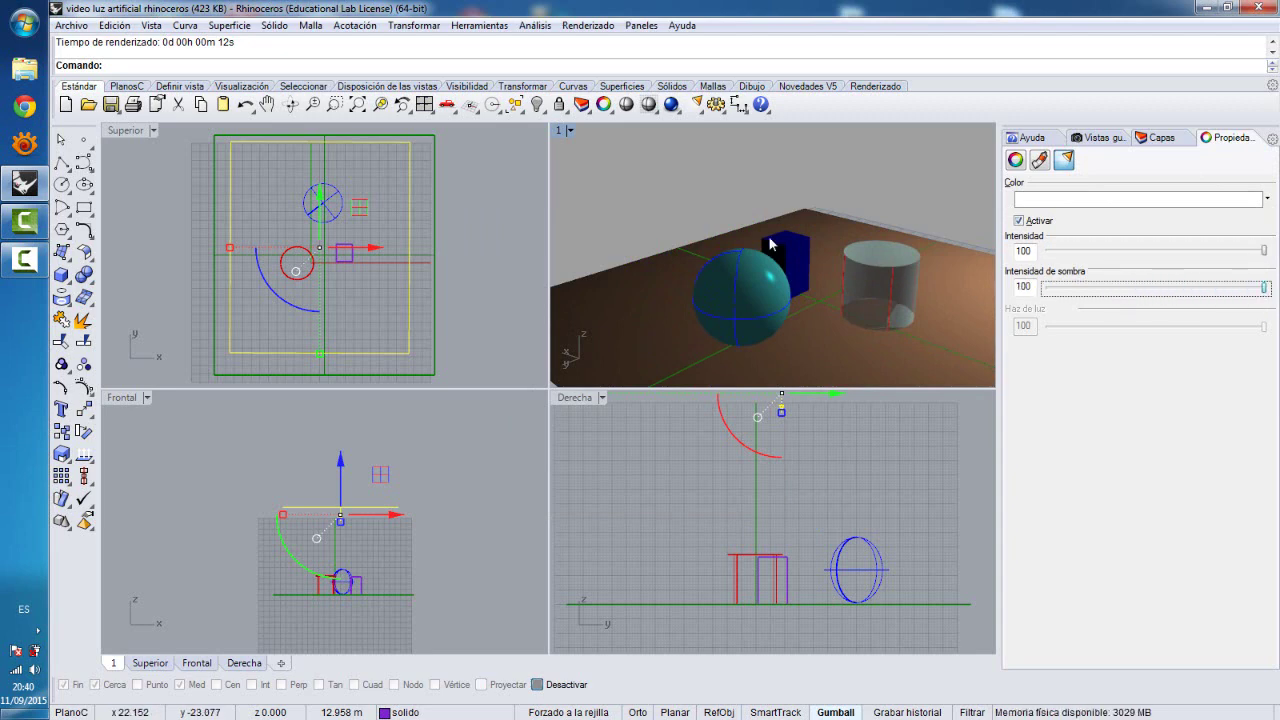
pyautogui.click(680, 189)
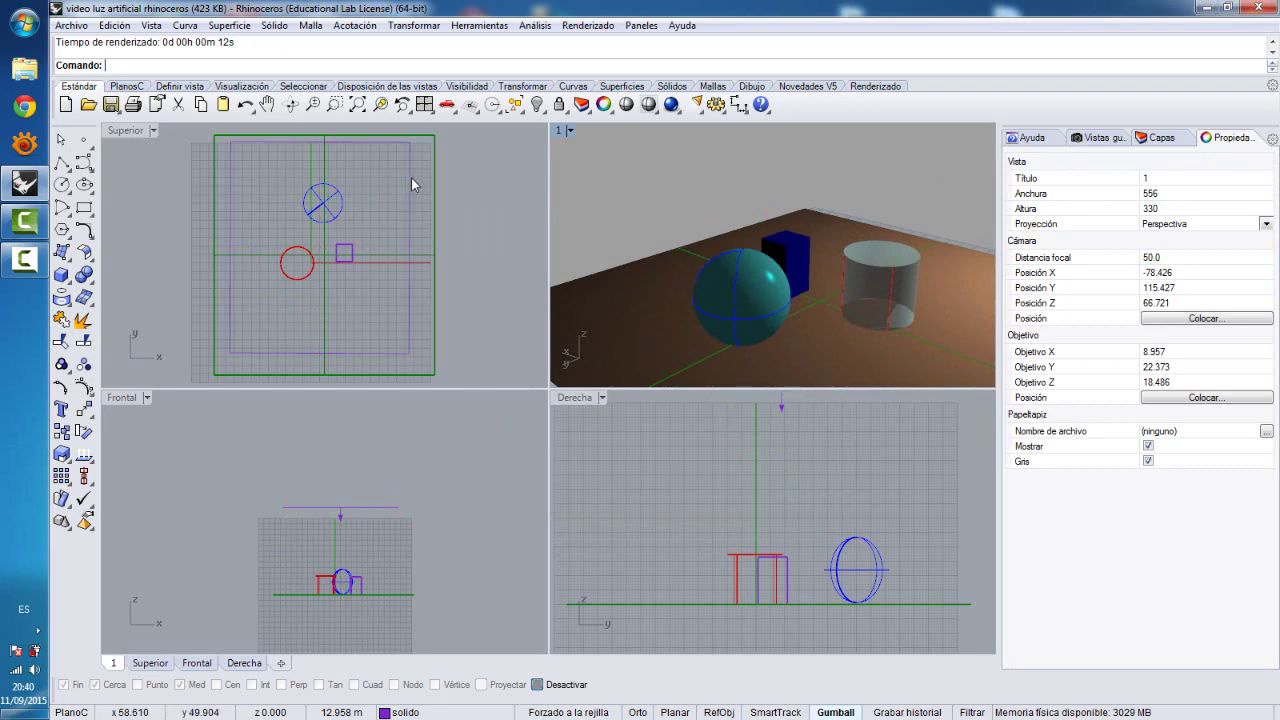
# - Rotate the rectangular light 90 degrees in the front view and move it about 53 m to stand upright beside the cylinder
pyautogui.click(356, 508)
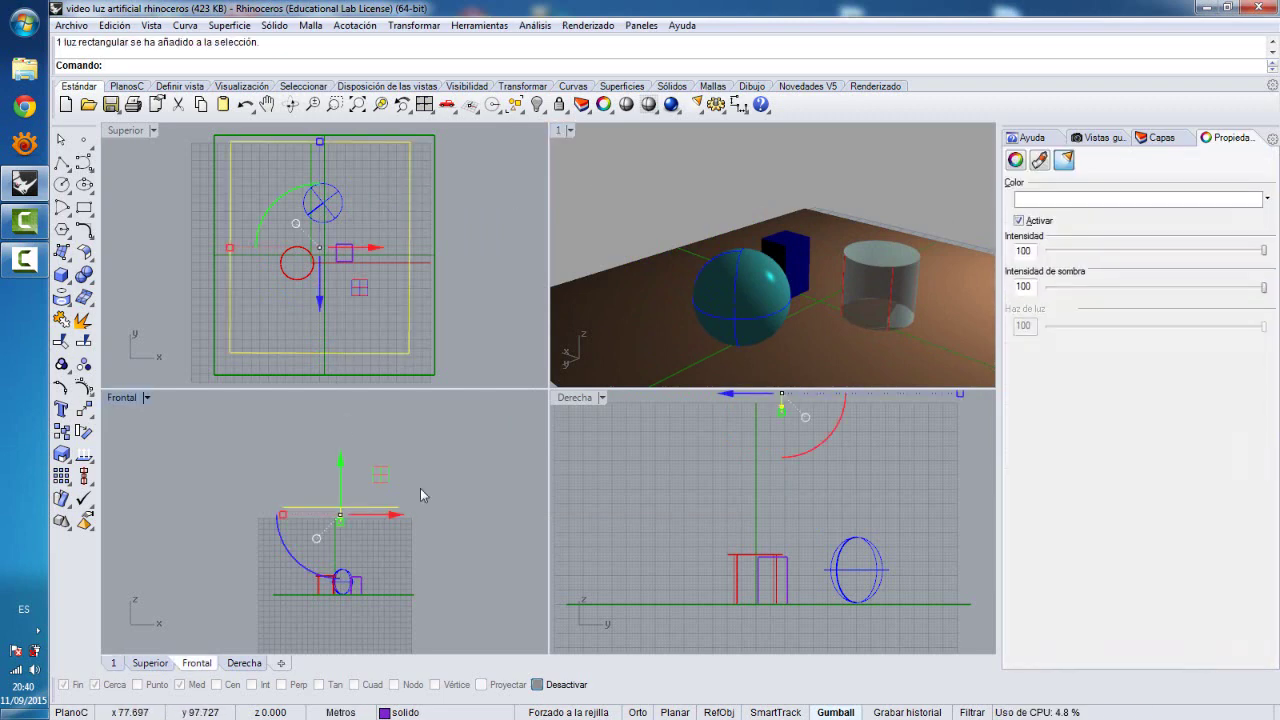
pyautogui.click(282, 543)
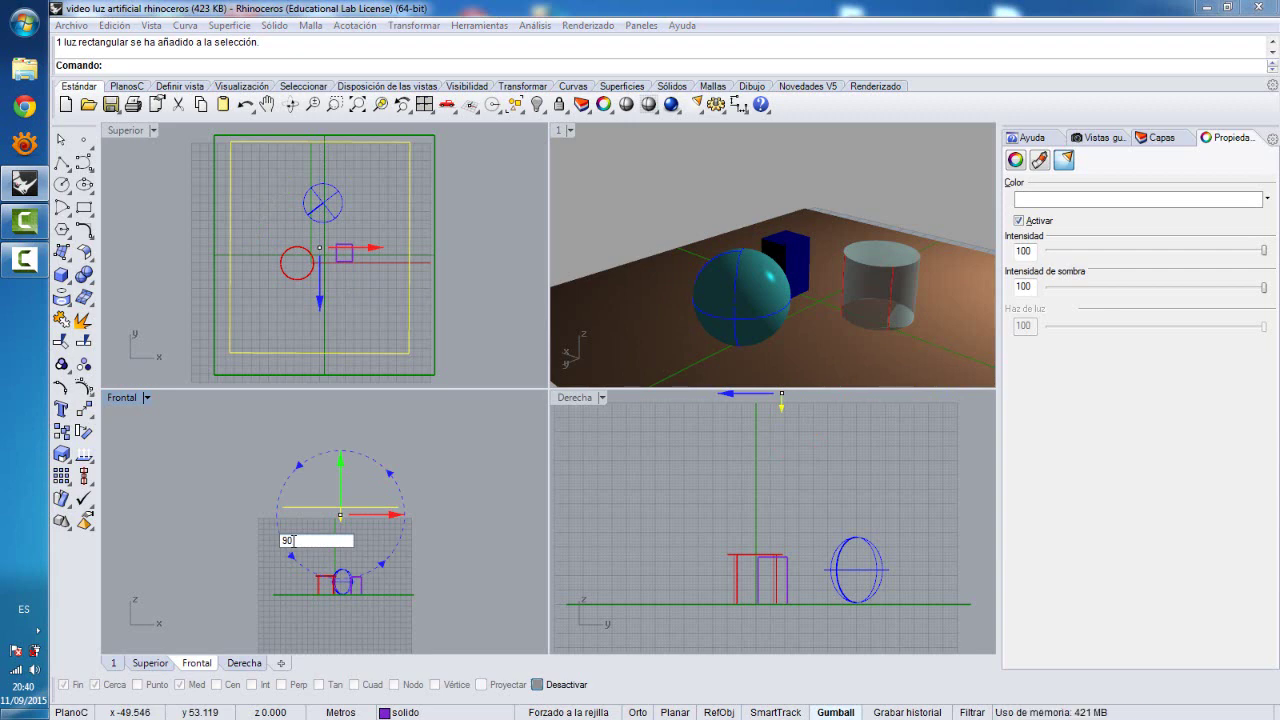
pyautogui.press('Return')
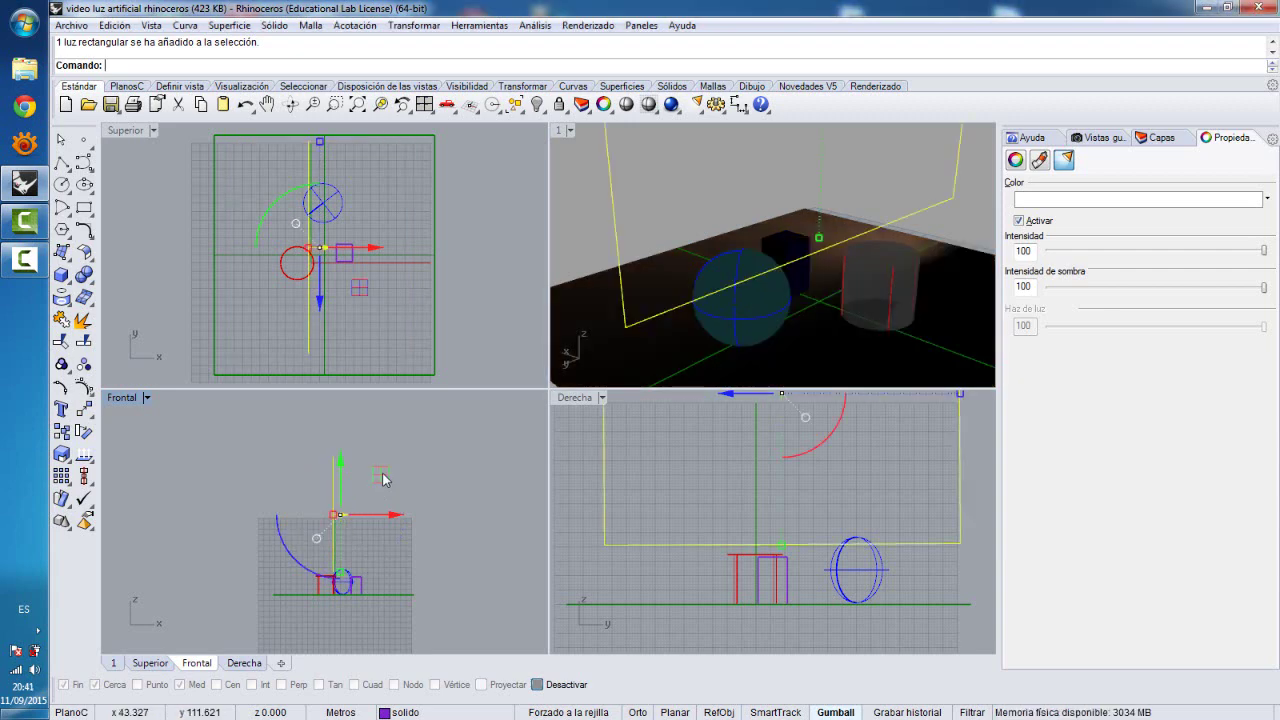
pyautogui.moveTo(385, 480); pyautogui.dragTo(330, 501)
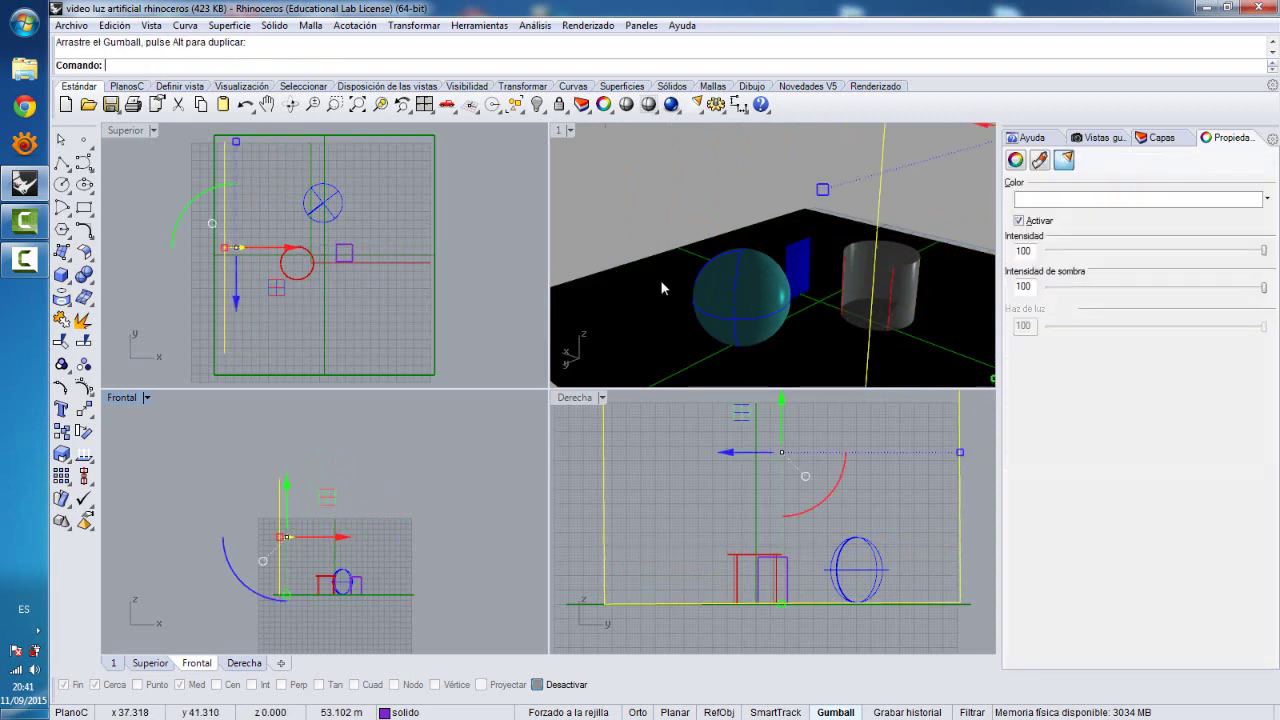
pyautogui.scroll(-4, 645, 187)
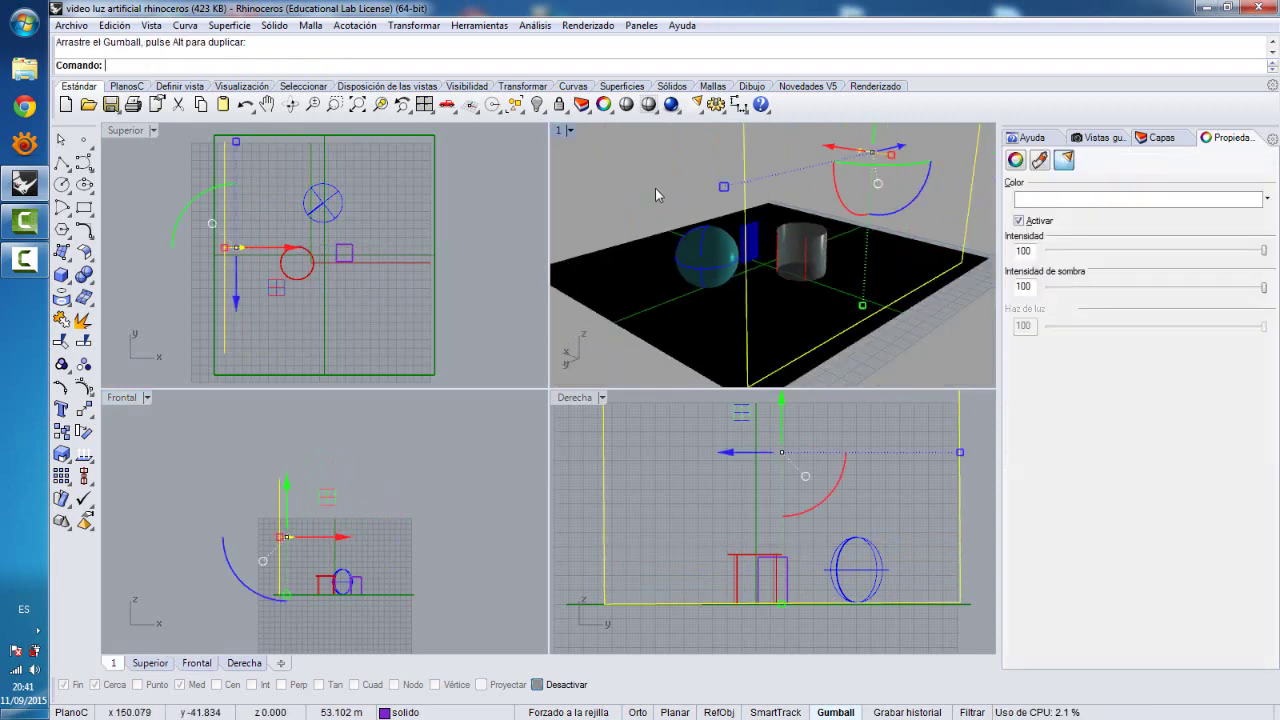
pyautogui.click(445, 482)
pyautogui.click(445, 482)
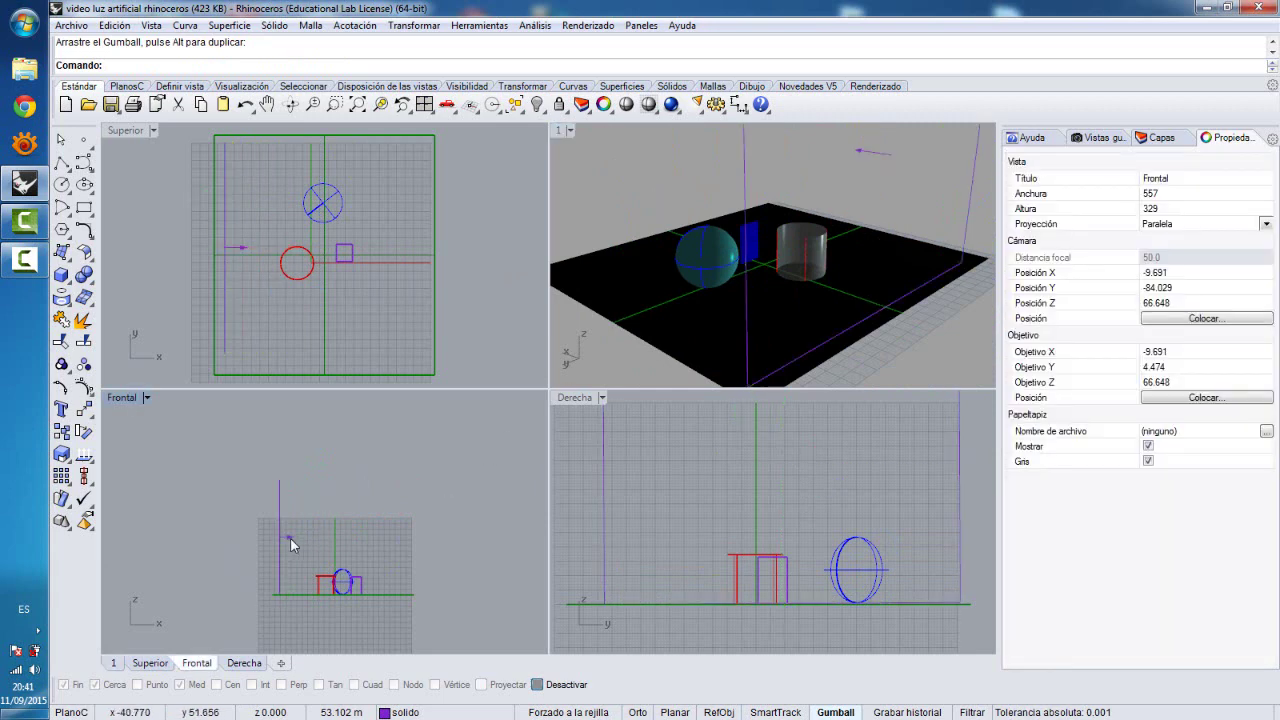
# - Render the perspective view to examine the scene lit by the upright rectangular light, and close the render
pyautogui.click(290, 537)
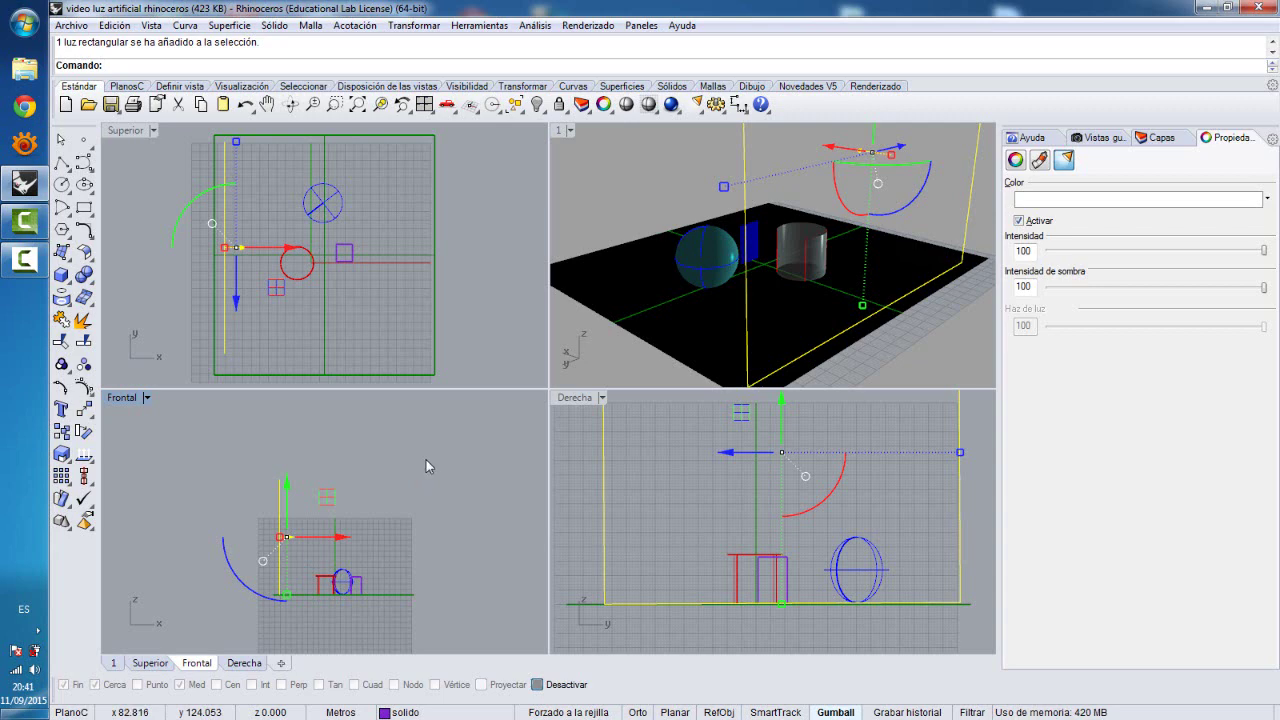
pyautogui.click(612, 184)
pyautogui.click(669, 104)
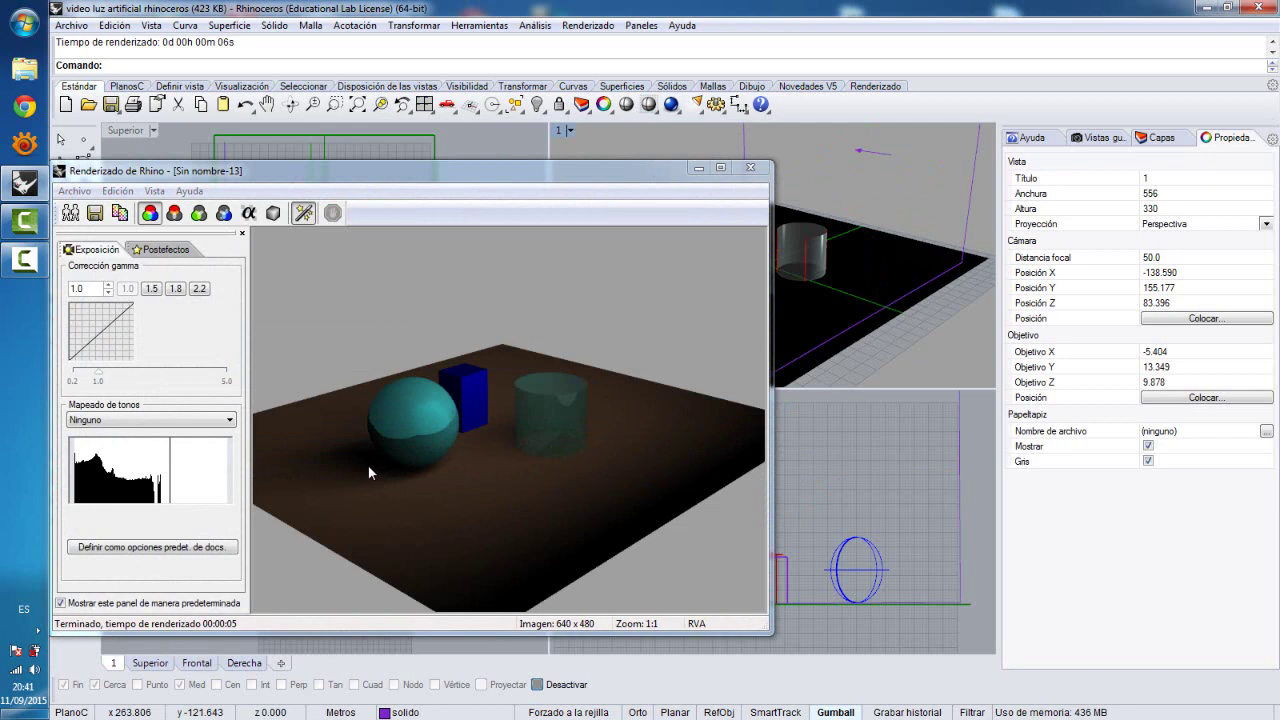
pyautogui.click(750, 167)
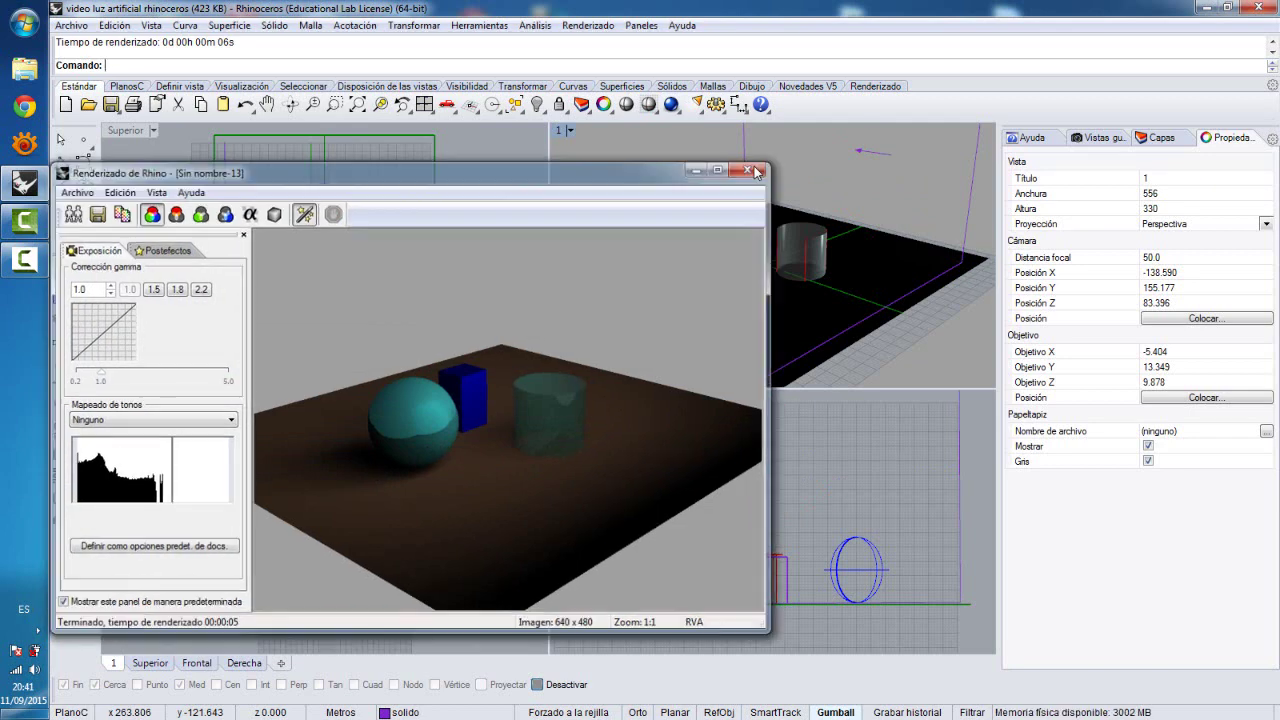
# - Tilt the rectangular light diagonally down toward the objects in the front view, raise it, and rotate it about 28 degrees more toward horizontal
pyautogui.scroll(1, 294, 567)
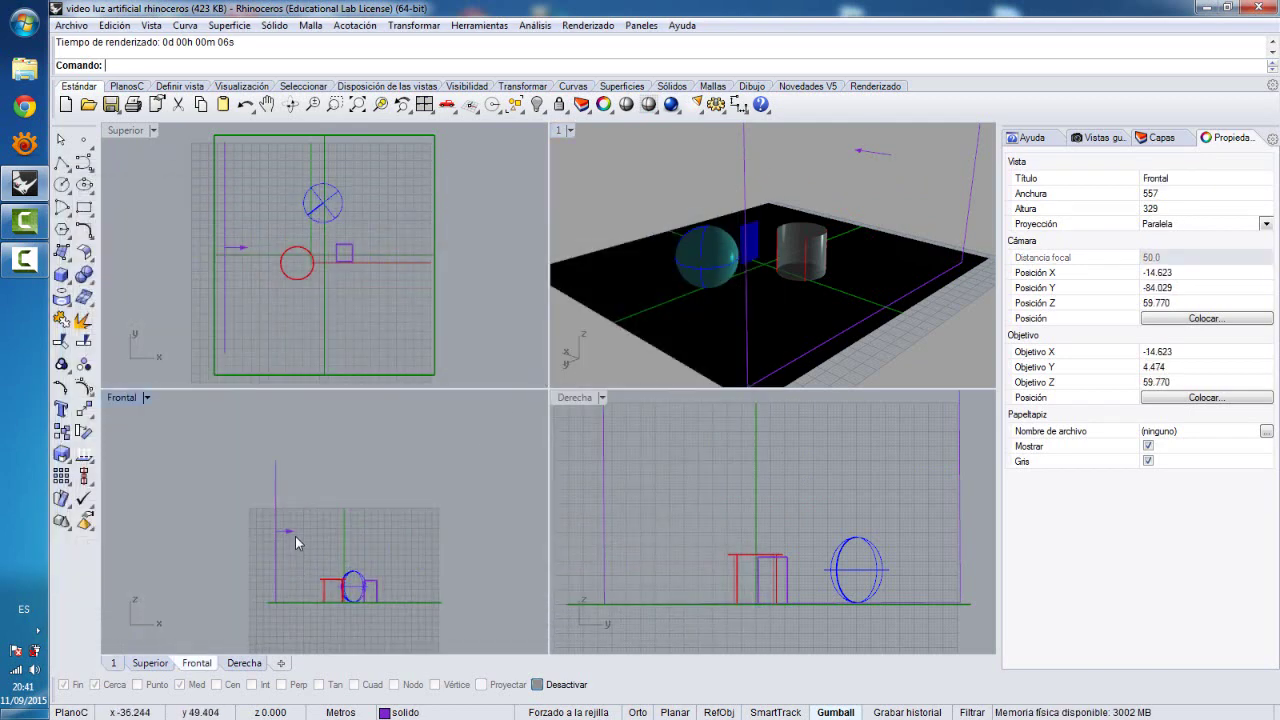
pyautogui.click(295, 536)
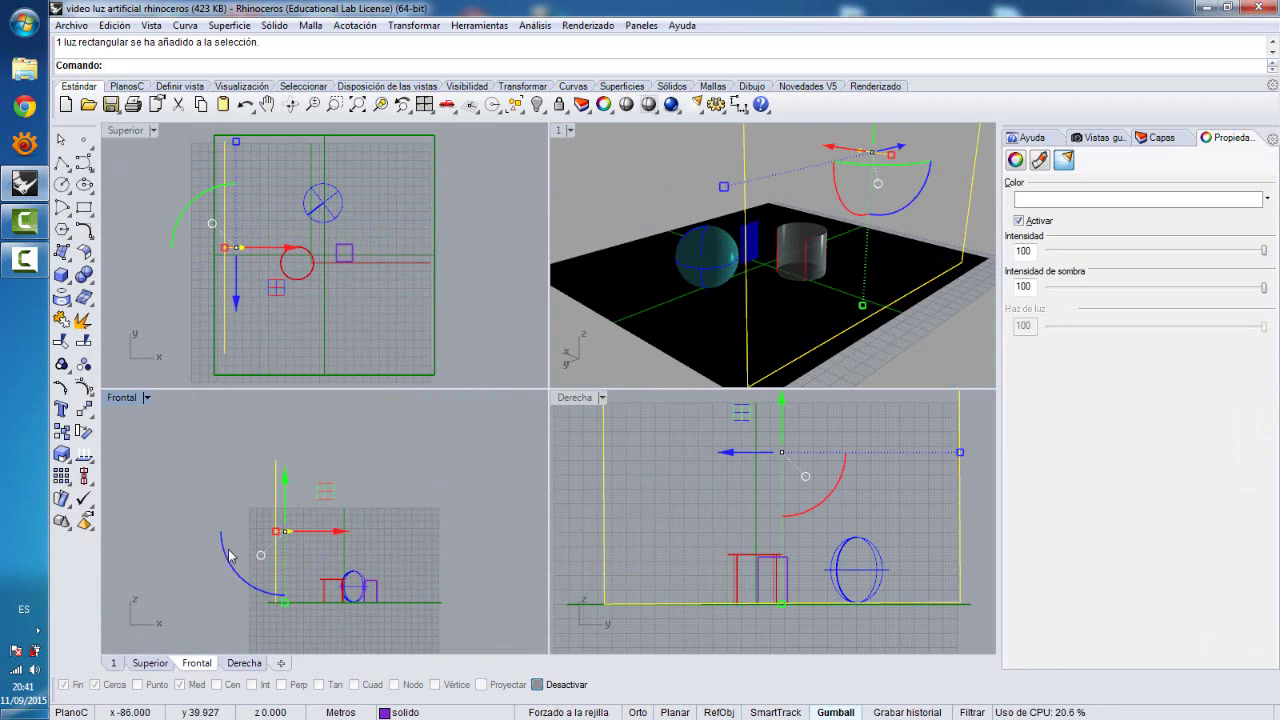
pyautogui.moveTo(226, 556); pyautogui.dragTo(294, 509)
pyautogui.click(316, 504)
pyautogui.click(280, 527)
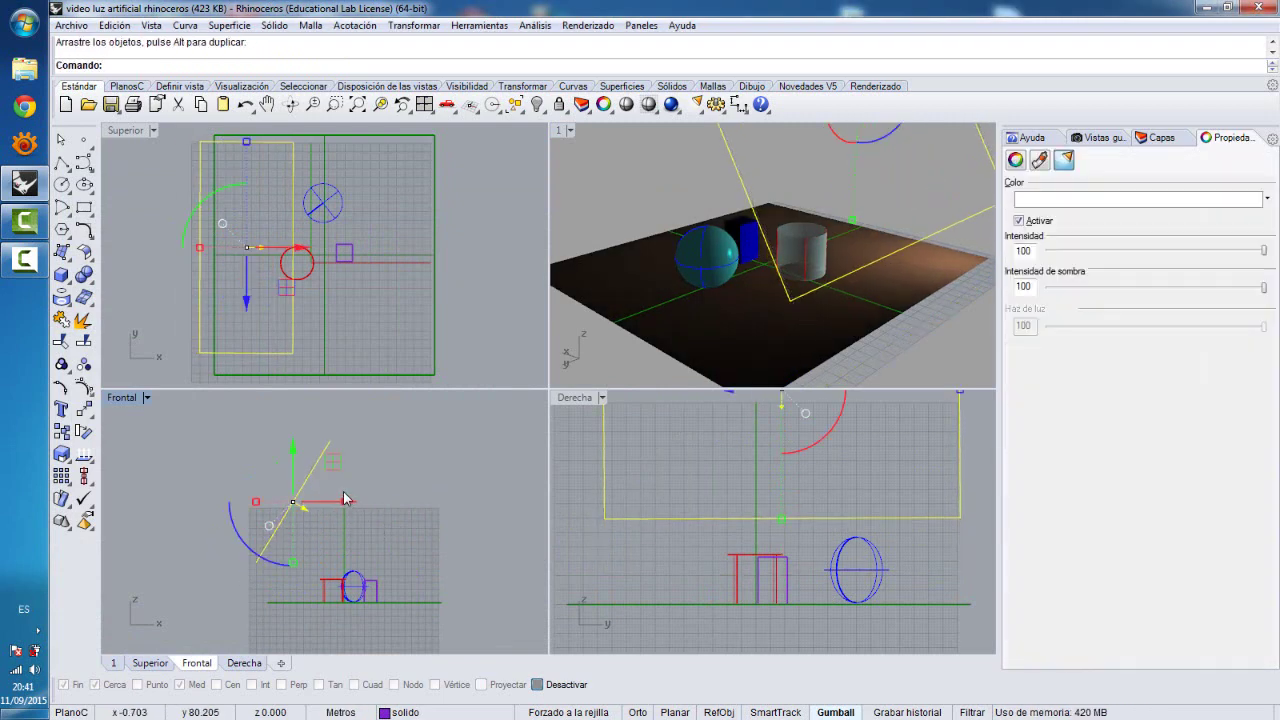
pyautogui.moveTo(234, 515); pyautogui.dragTo(244, 482)
pyautogui.click(406, 464)
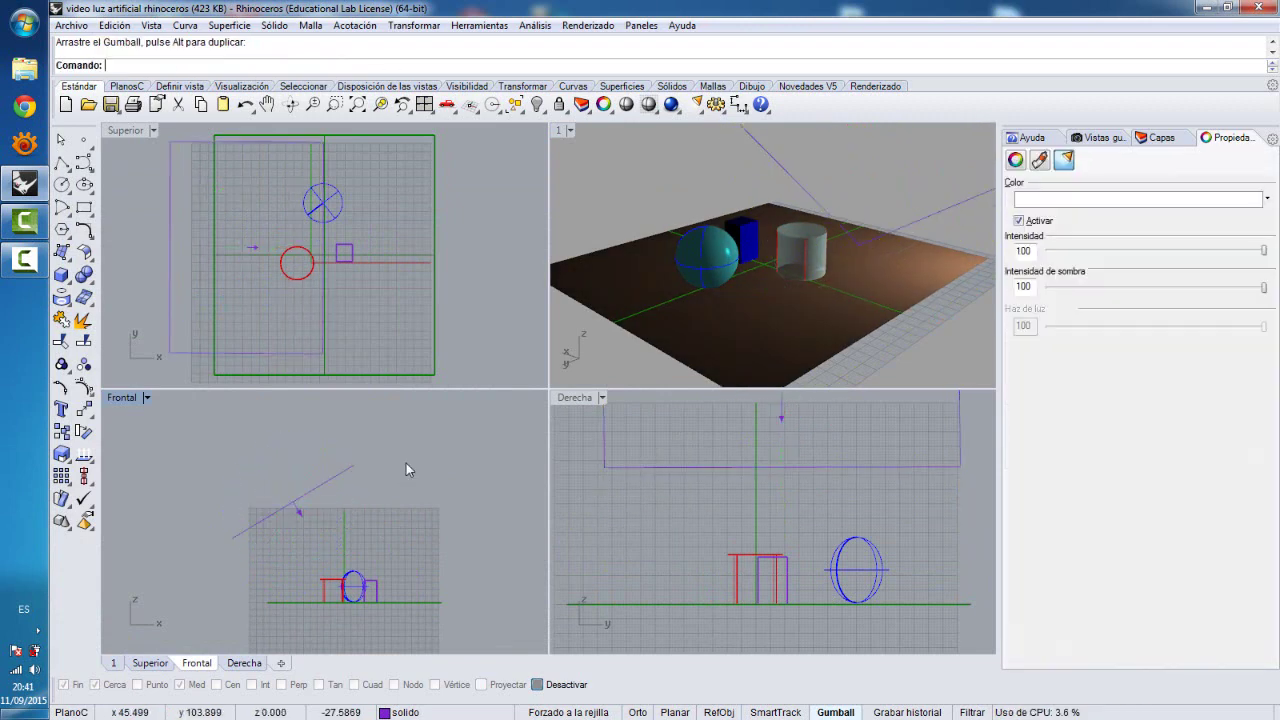
# - Render the maximized perspective view to examine the effect of the tilted rectangular light, and close the render
pyautogui.doubleClick(558, 131)
pyautogui.click(670, 104)
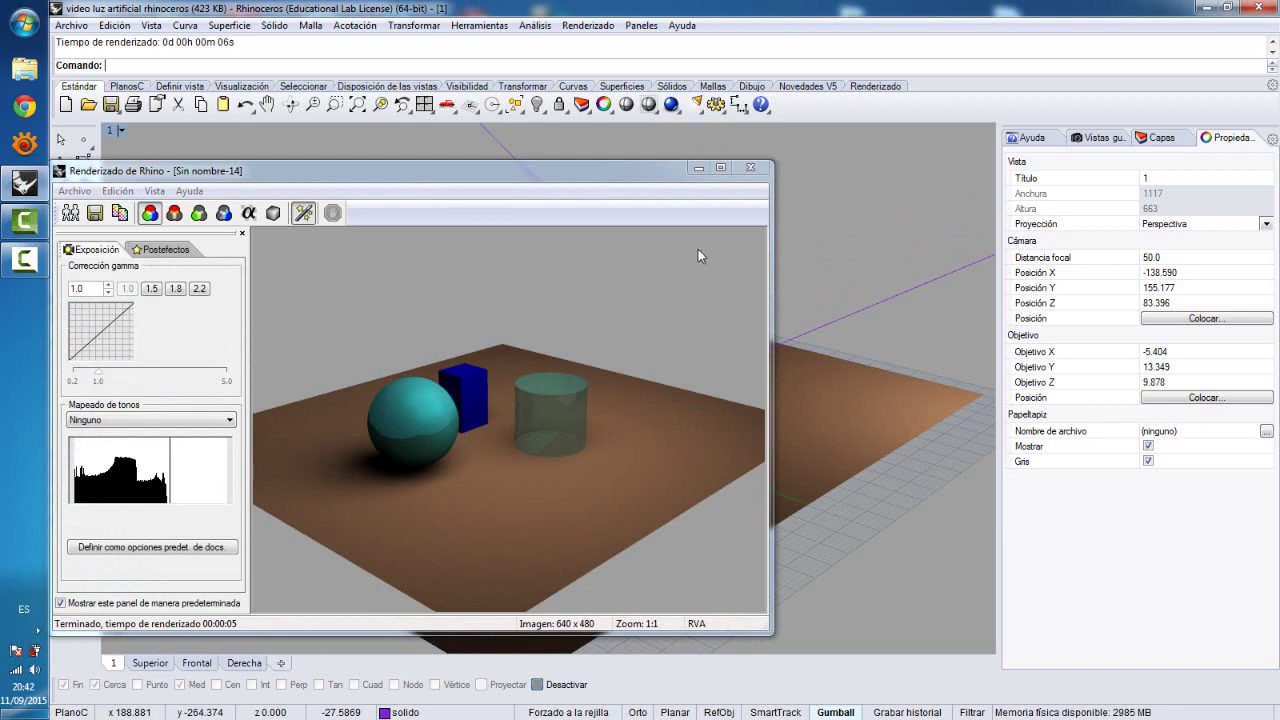
pyautogui.click(750, 167)
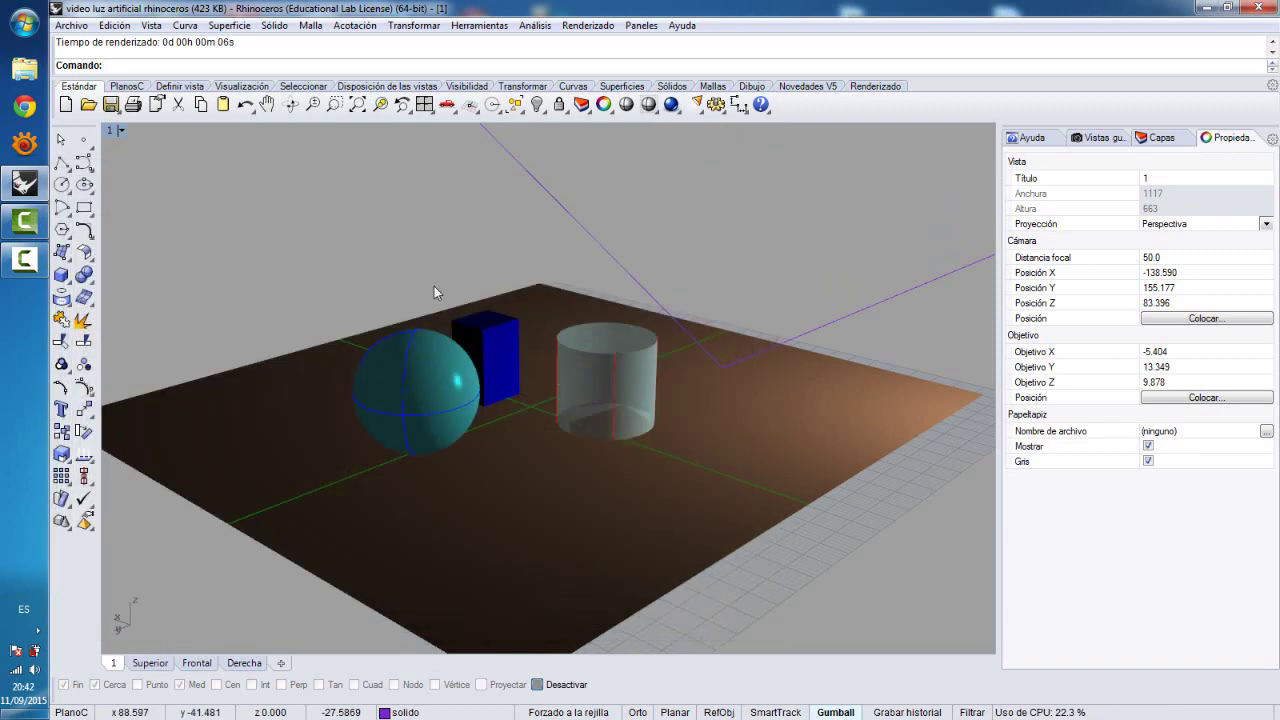
# - Restore the four viewports and delete the rectangular light from the scene
pyautogui.doubleClick(111, 130)
pyautogui.click(183, 352)
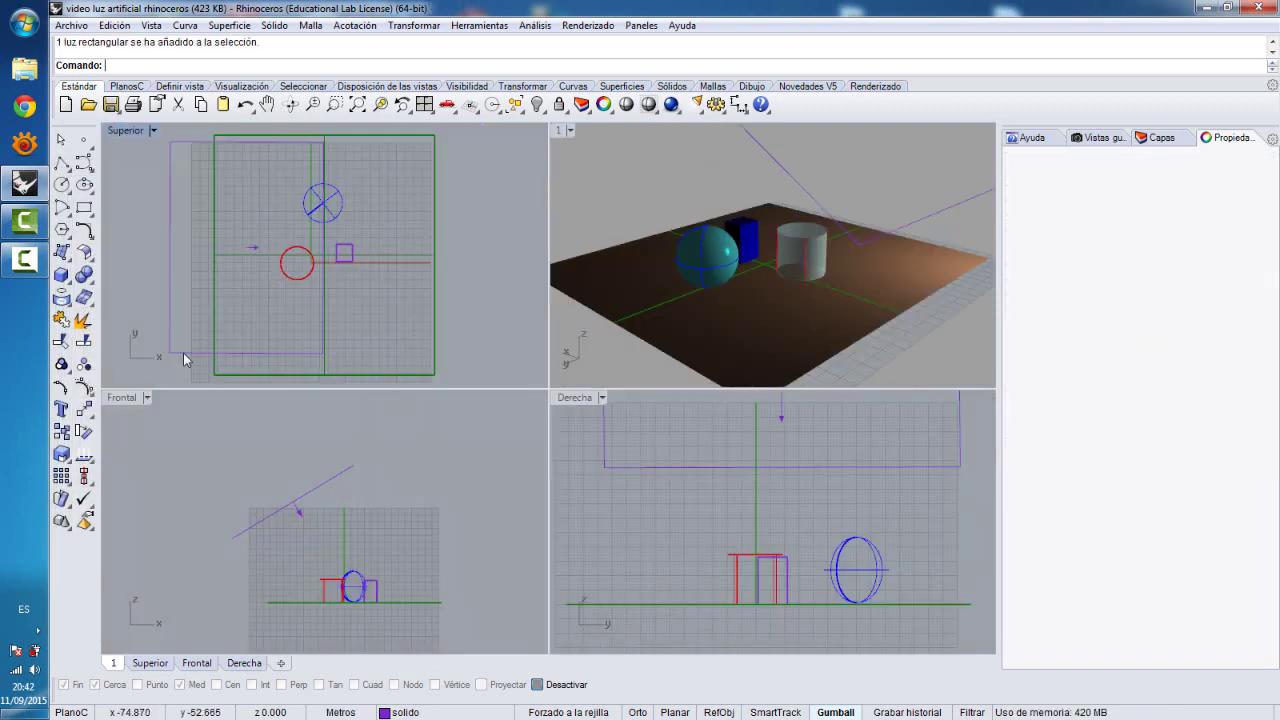
pyautogui.press('Delete')
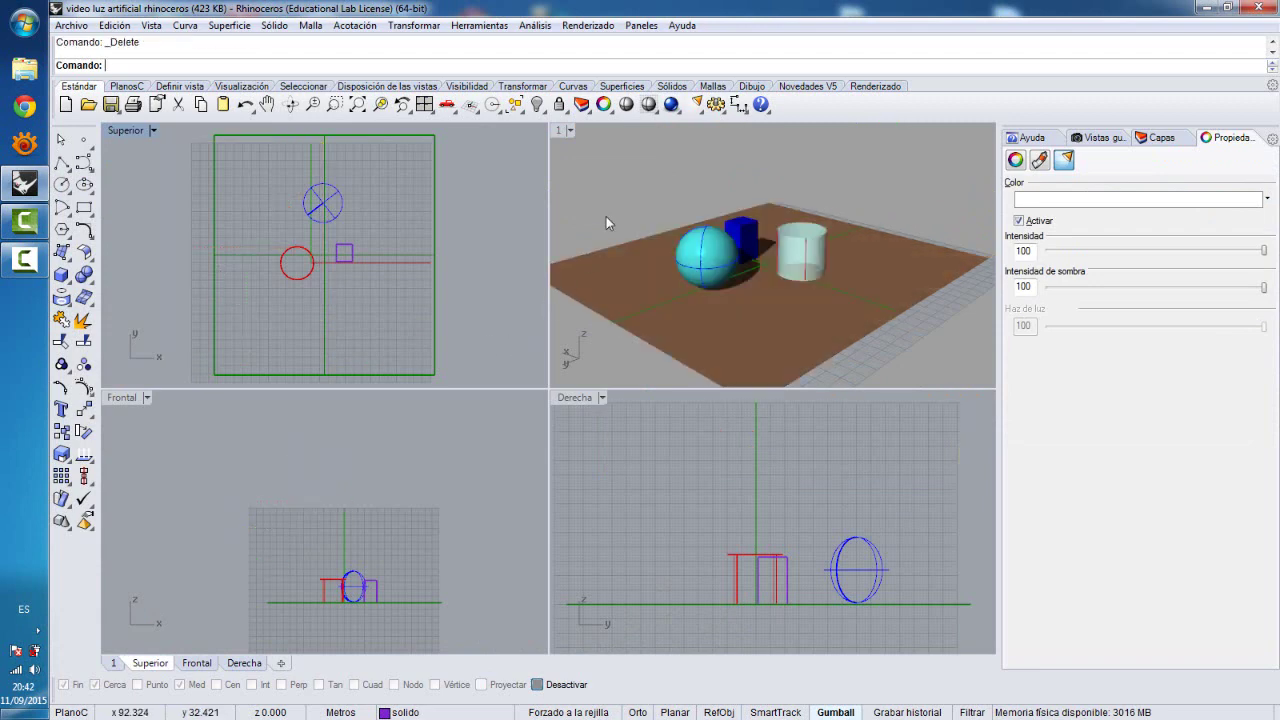
# - Create a linear light parallel to the Y axis beside the objects, and raise it about 62 m above the ground
pyautogui.click(703, 111)
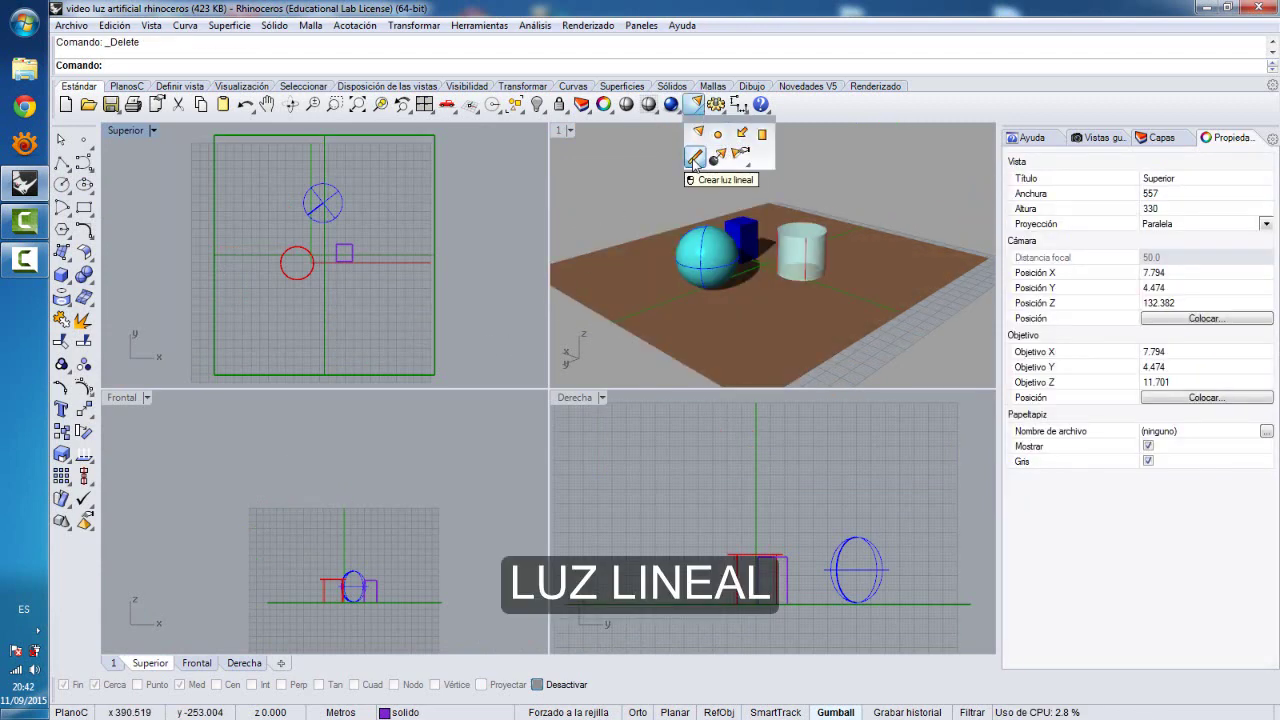
pyautogui.click(694, 158)
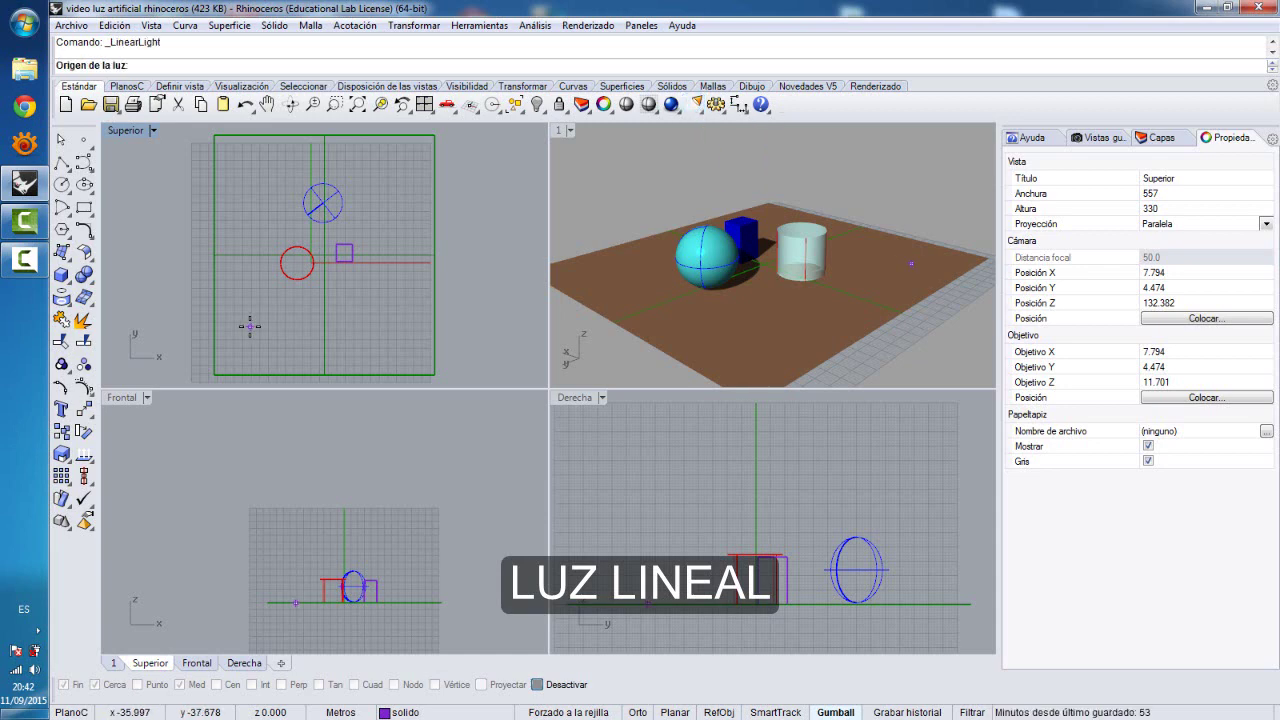
pyautogui.click(251, 325)
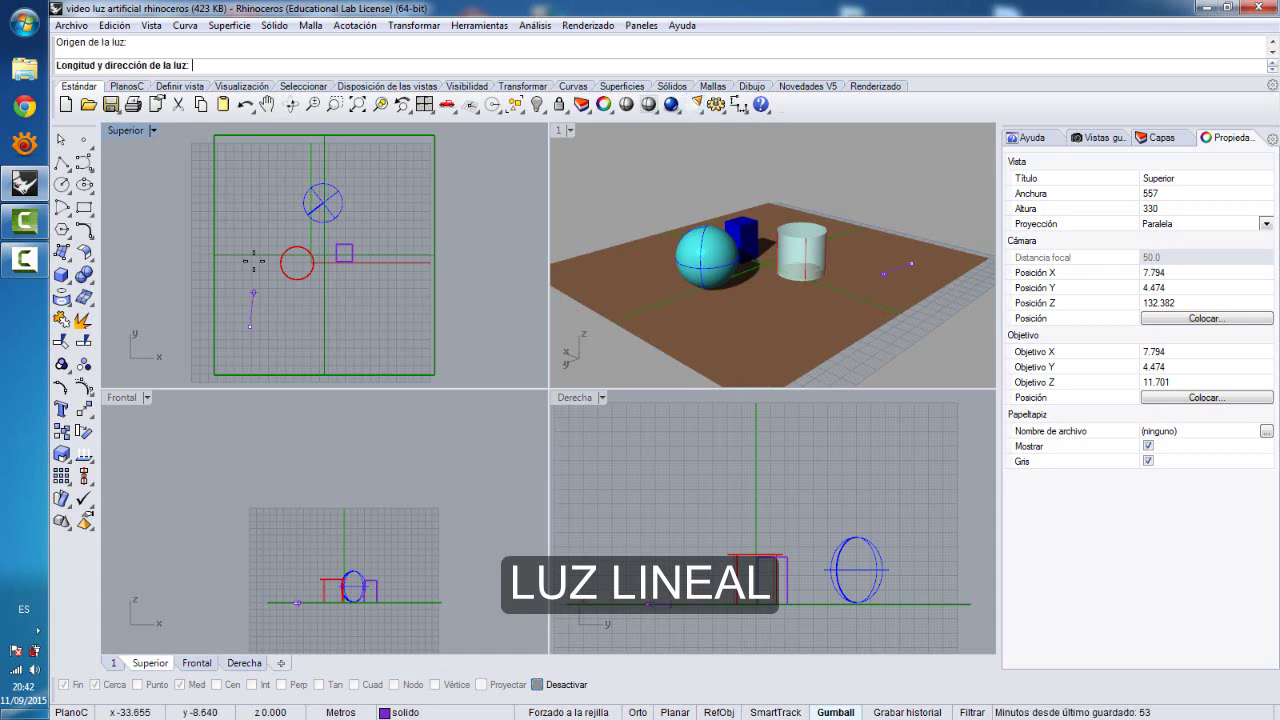
pyautogui.click(251, 188)
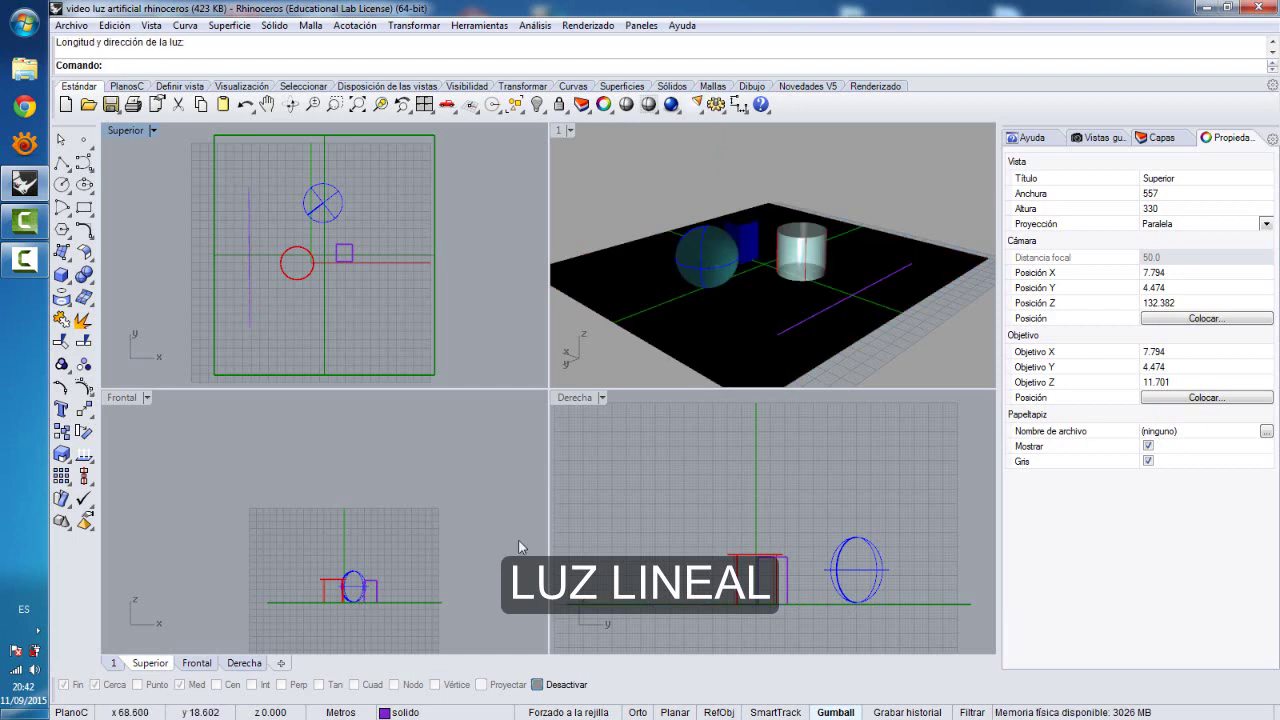
pyautogui.click(859, 291)
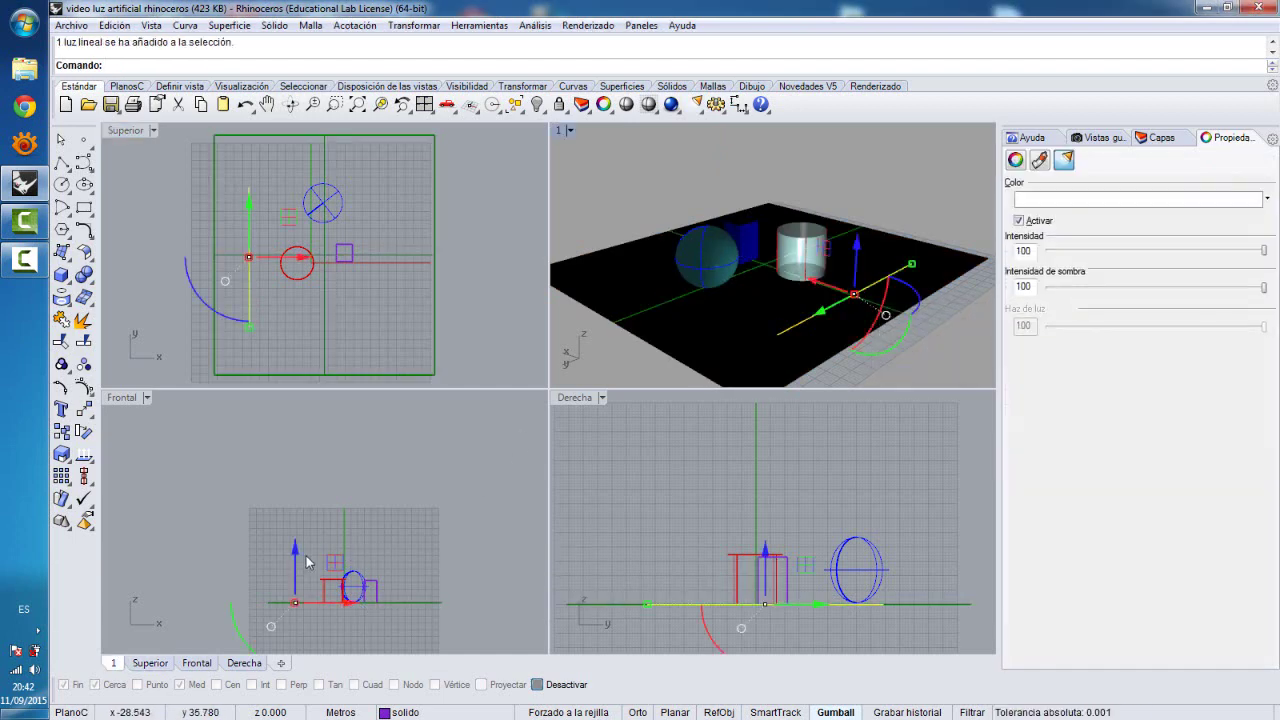
pyautogui.moveTo(335, 566); pyautogui.dragTo(338, 481)
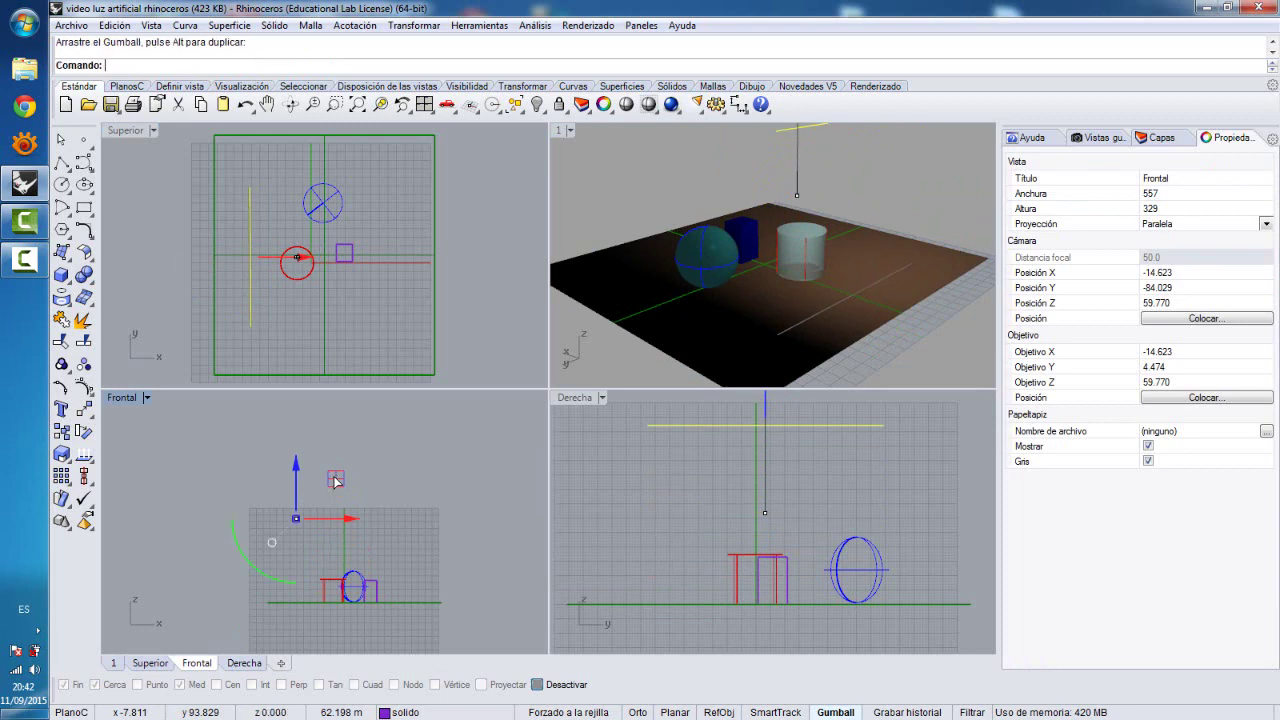
# - Render the maximized perspective view to examine the raised linear light, close the render, and restore the four viewports
pyautogui.doubleClick(561, 131)
pyautogui.click(673, 105)
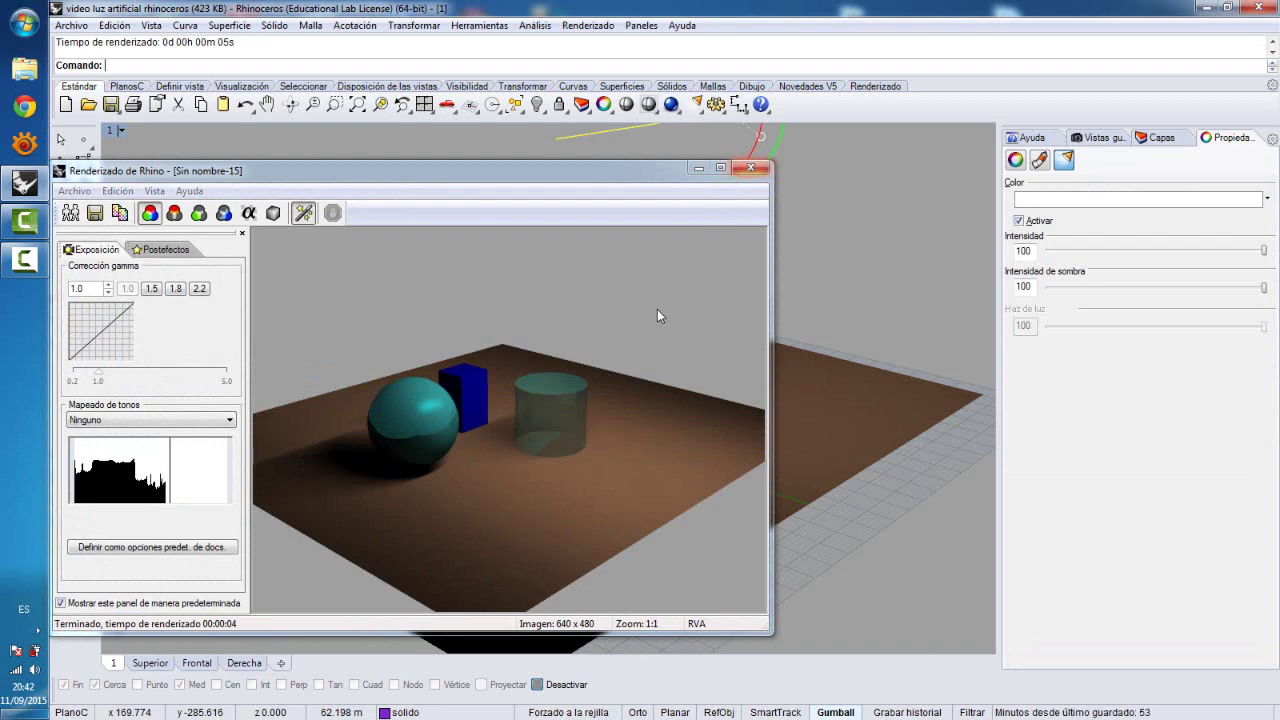
pyautogui.click(754, 169)
pyautogui.doubleClick(110, 132)
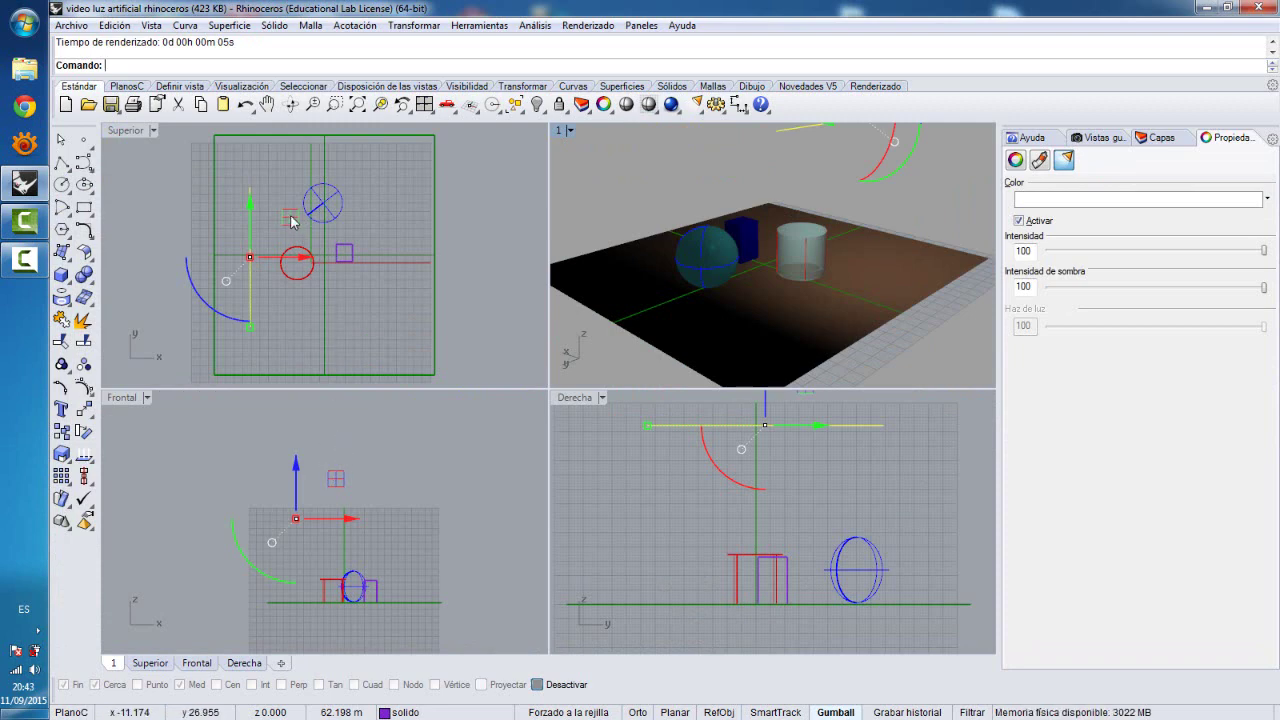
# - Rotate the linear light about 90 degrees parallel to the X axis in the top view, and move it about 48 m diagonally in front of the cylinder
pyautogui.moveTo(186, 276); pyautogui.dragTo(246, 228)
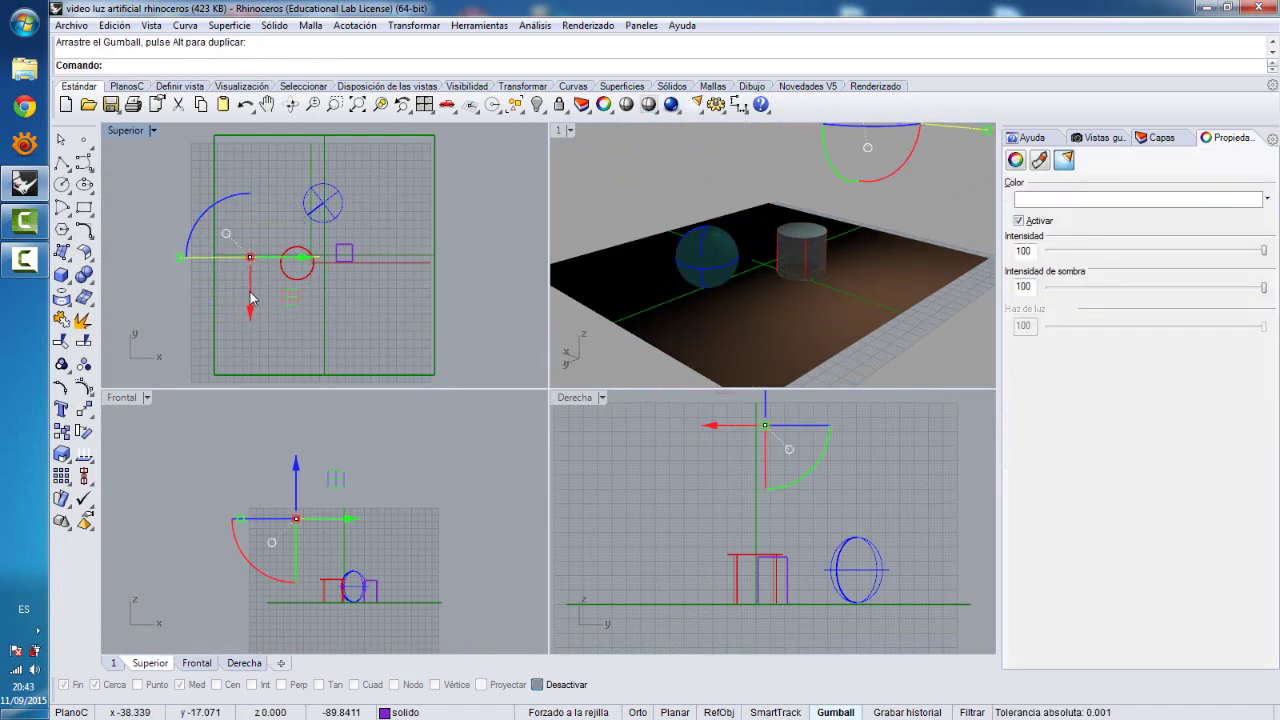
pyautogui.moveTo(288, 298); pyautogui.dragTo(362, 332)
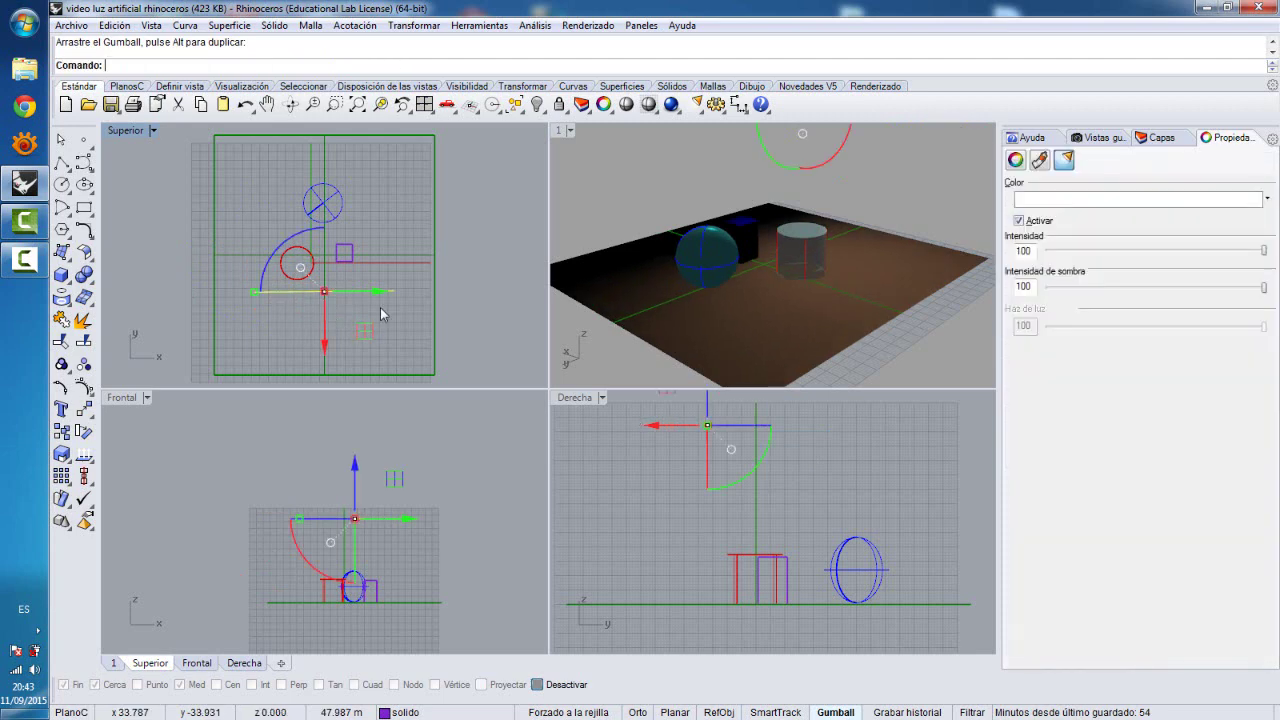
# - Render a closer, maximized perspective view to examine the shadows from the rotated linear light, close the render, and restore the four viewports
pyautogui.scroll(-2, 625, 210)
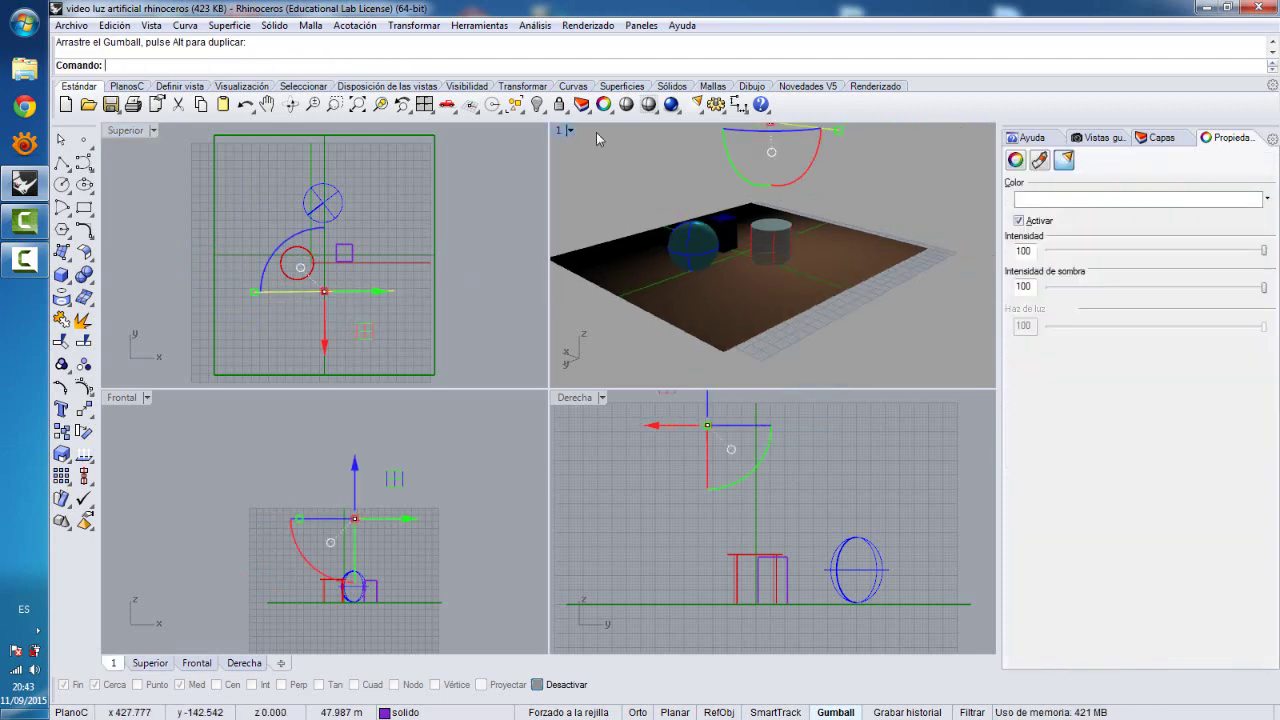
pyautogui.click(268, 105)
pyautogui.moveTo(680, 189); pyautogui.dragTo(688, 243)
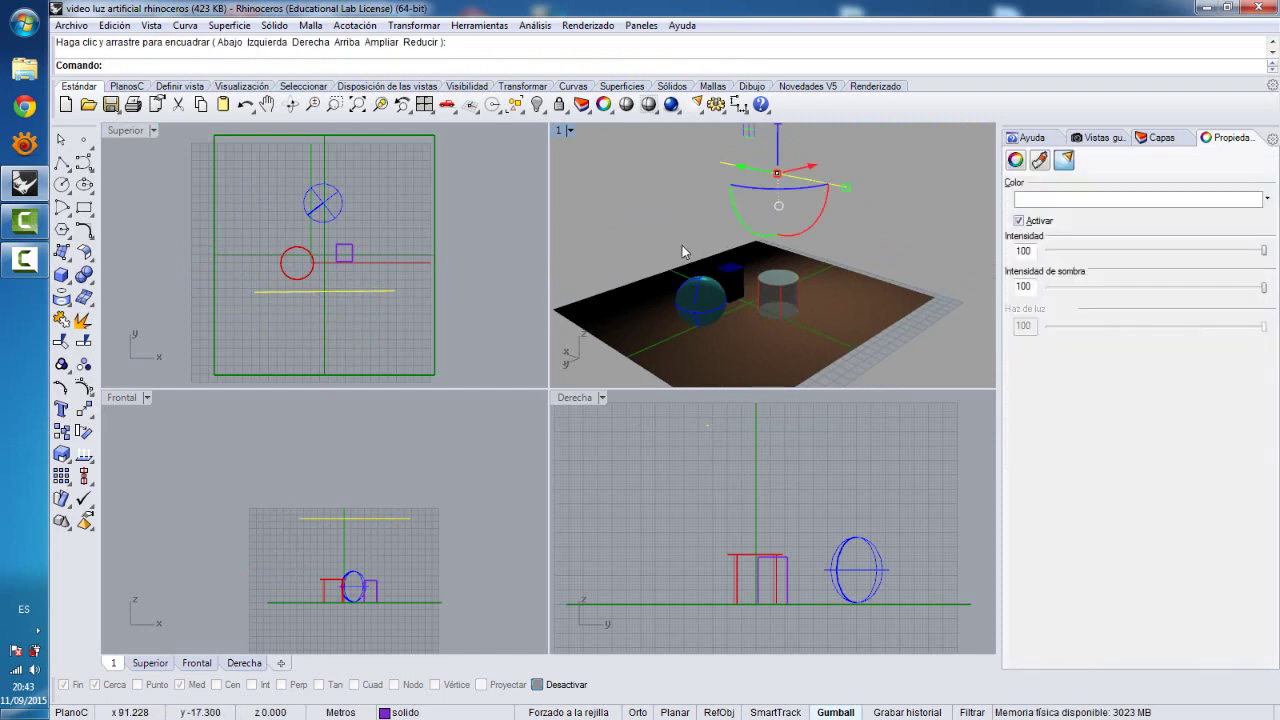
pyautogui.click(677, 233)
pyautogui.doubleClick(560, 131)
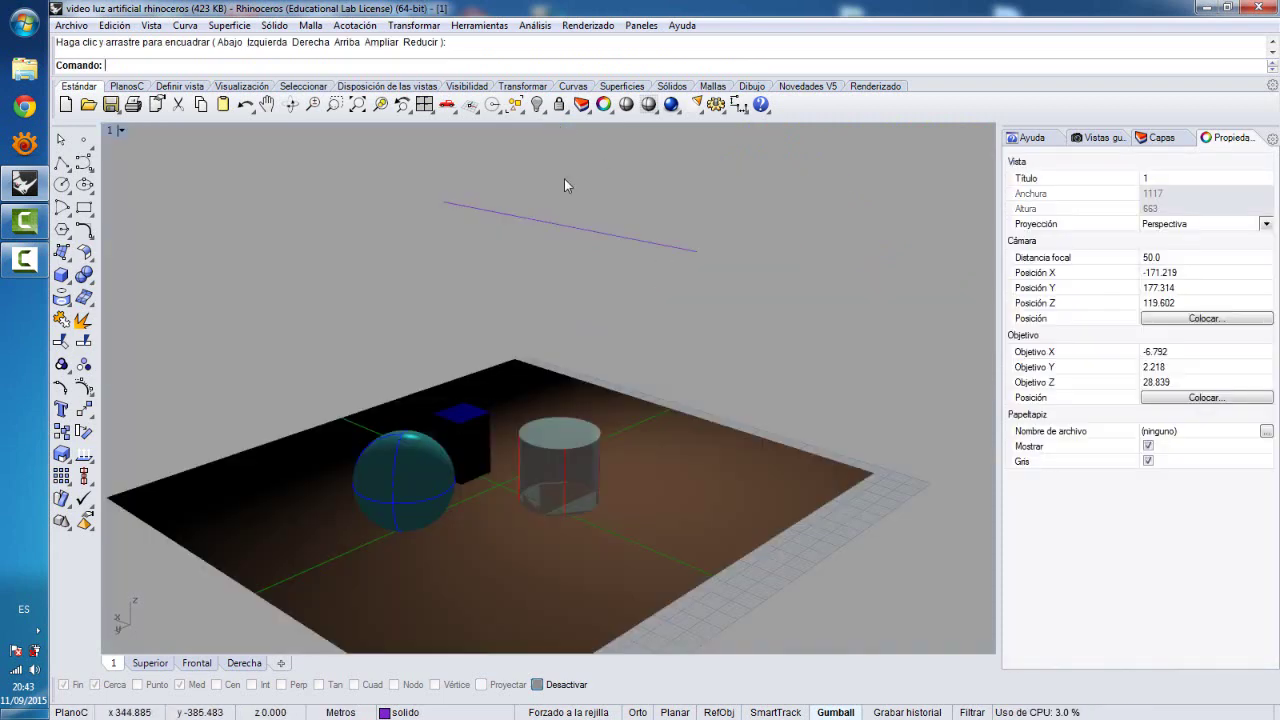
pyautogui.scroll(4, 458, 474)
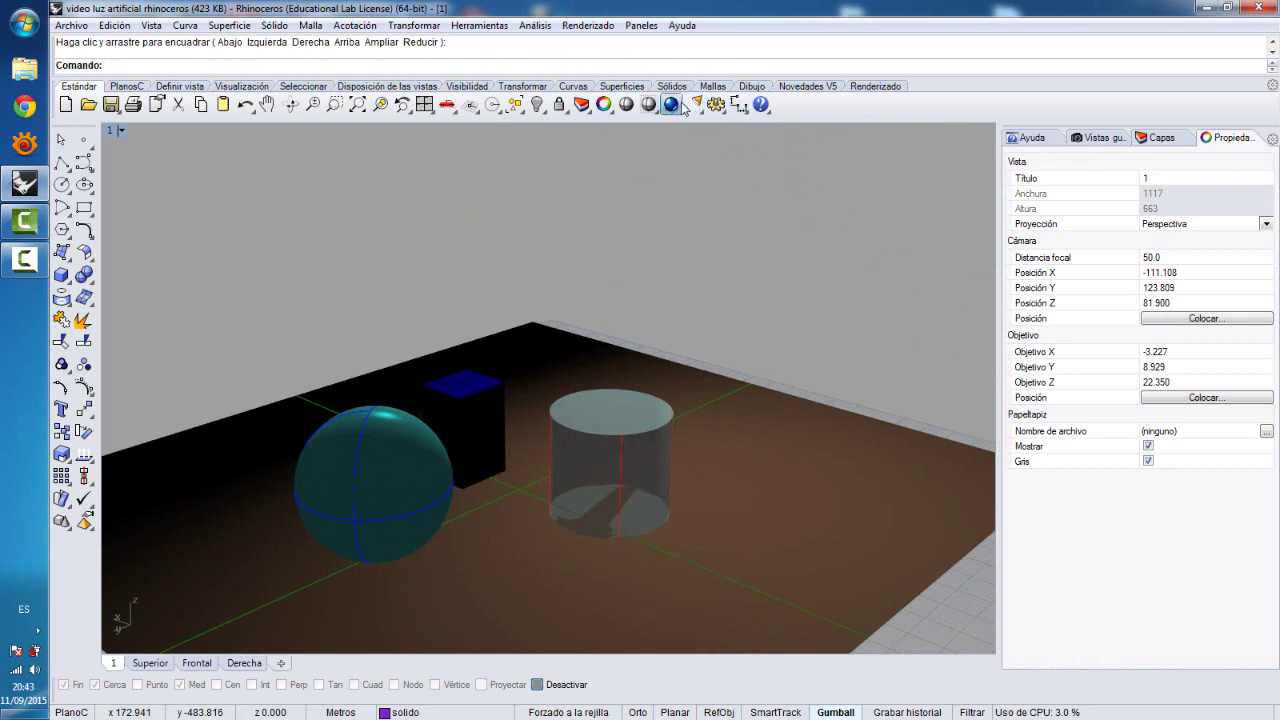
pyautogui.click(671, 105)
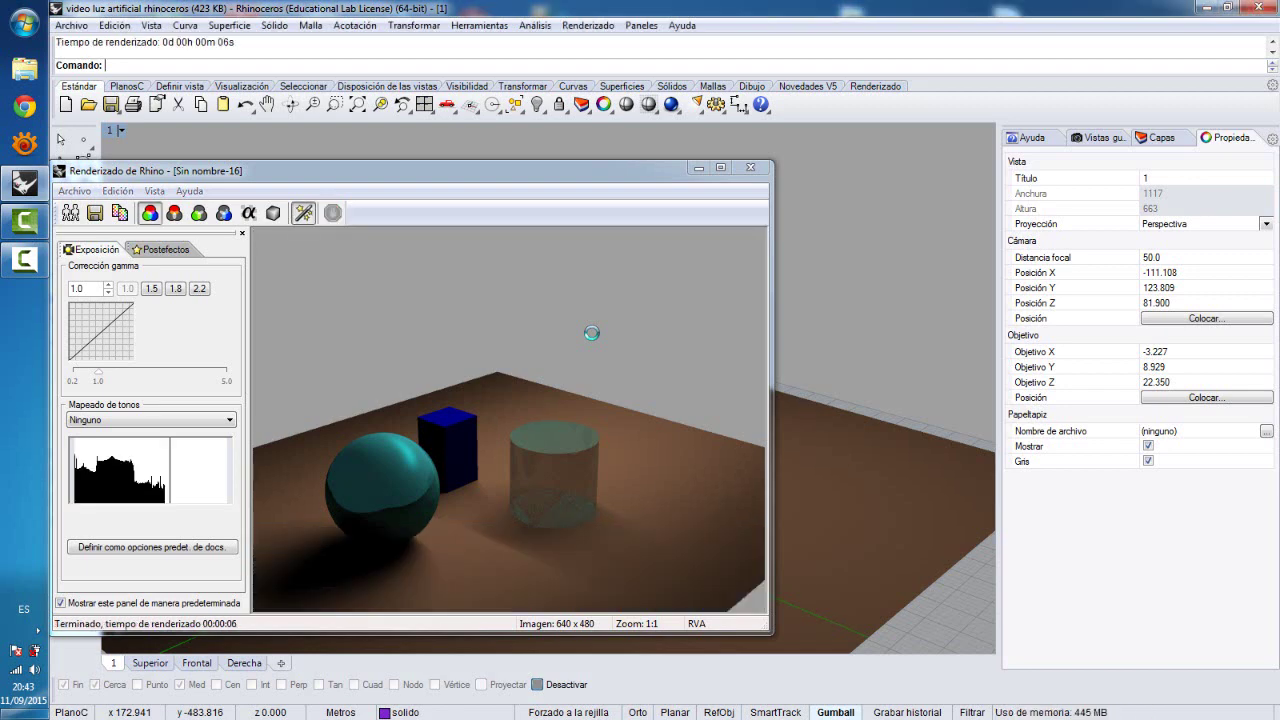
pyautogui.click(751, 168)
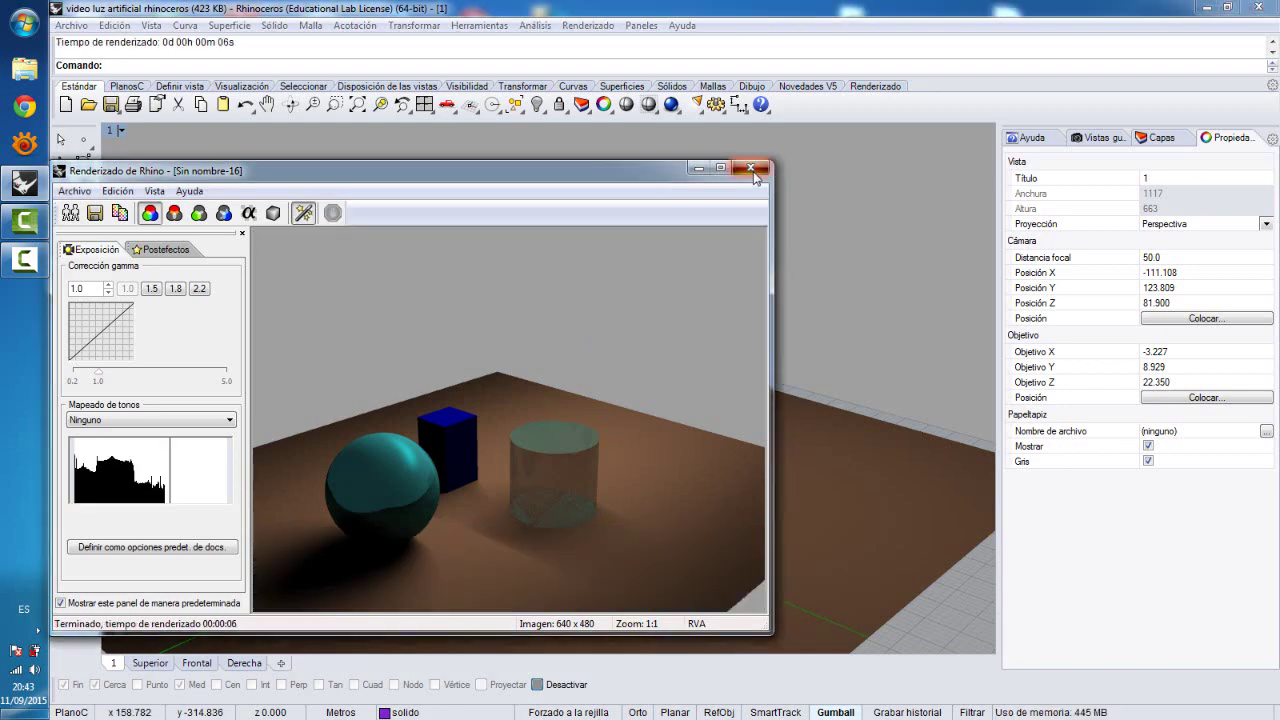
pyautogui.doubleClick(111, 132)
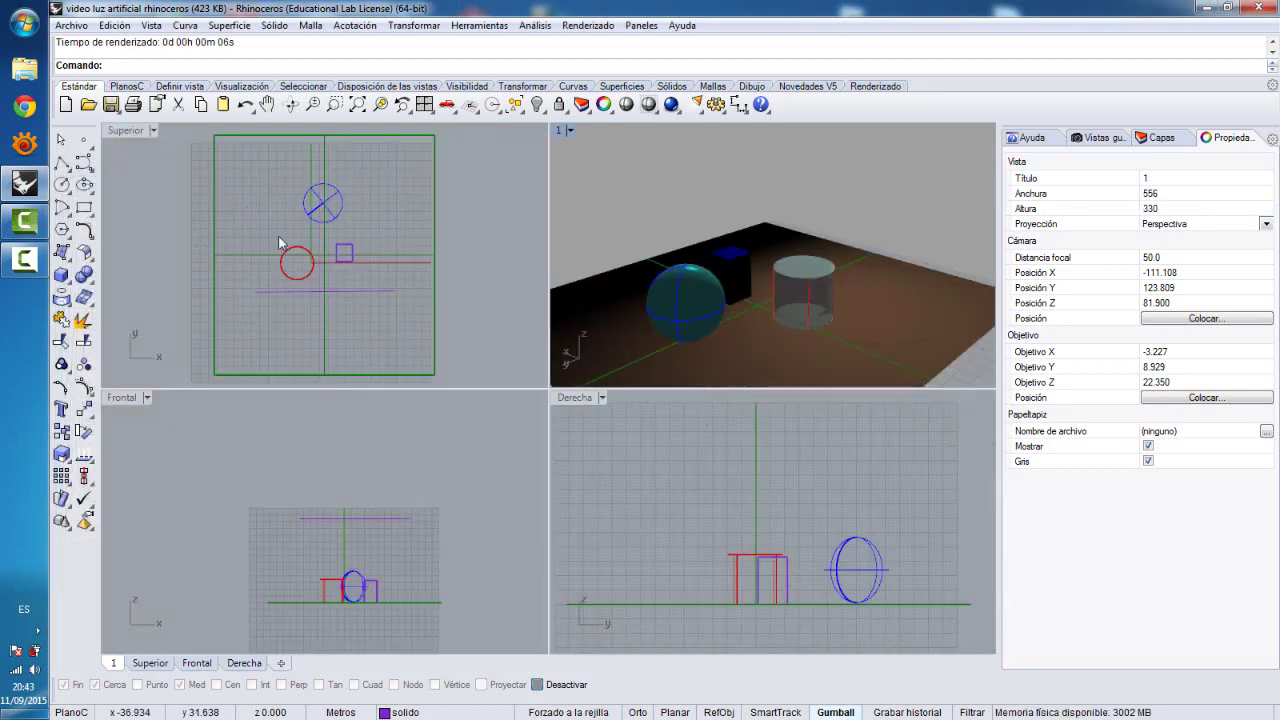
# - Lower the linear light about 30 m in the front view, and move it about 67 m past the sphere in the top view
pyautogui.click(356, 293)
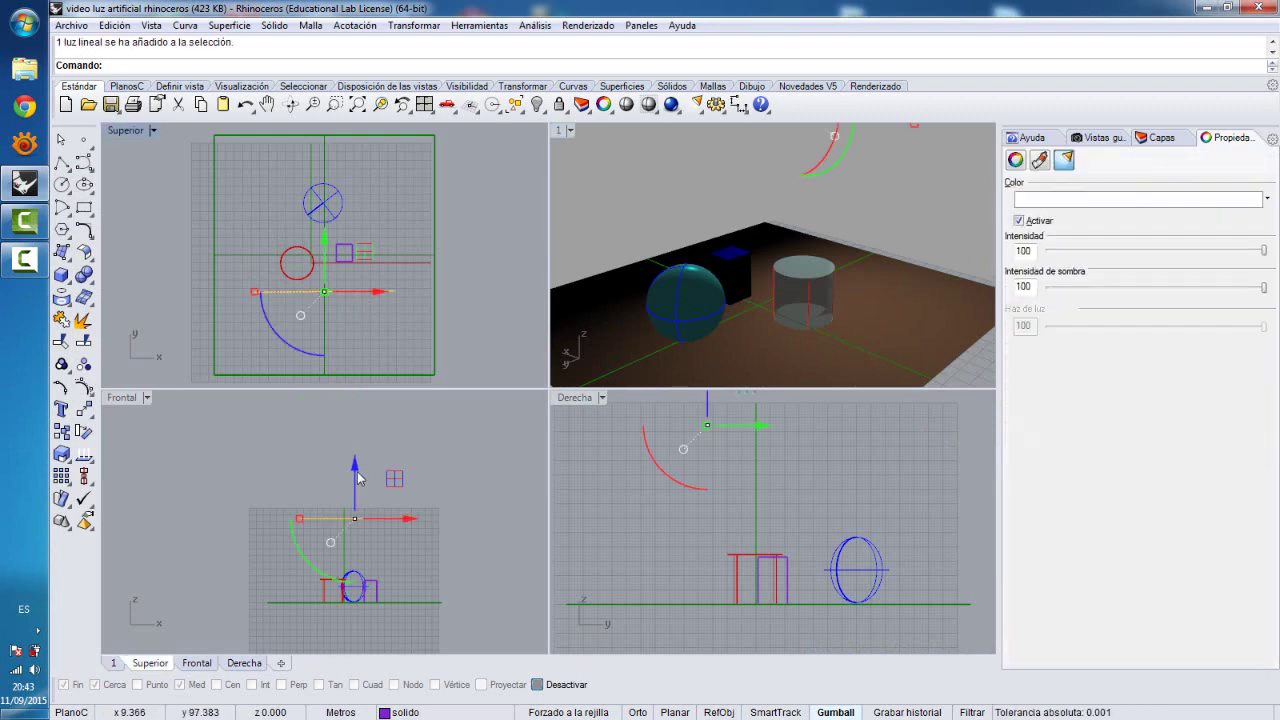
pyautogui.moveTo(355, 473); pyautogui.dragTo(354, 517)
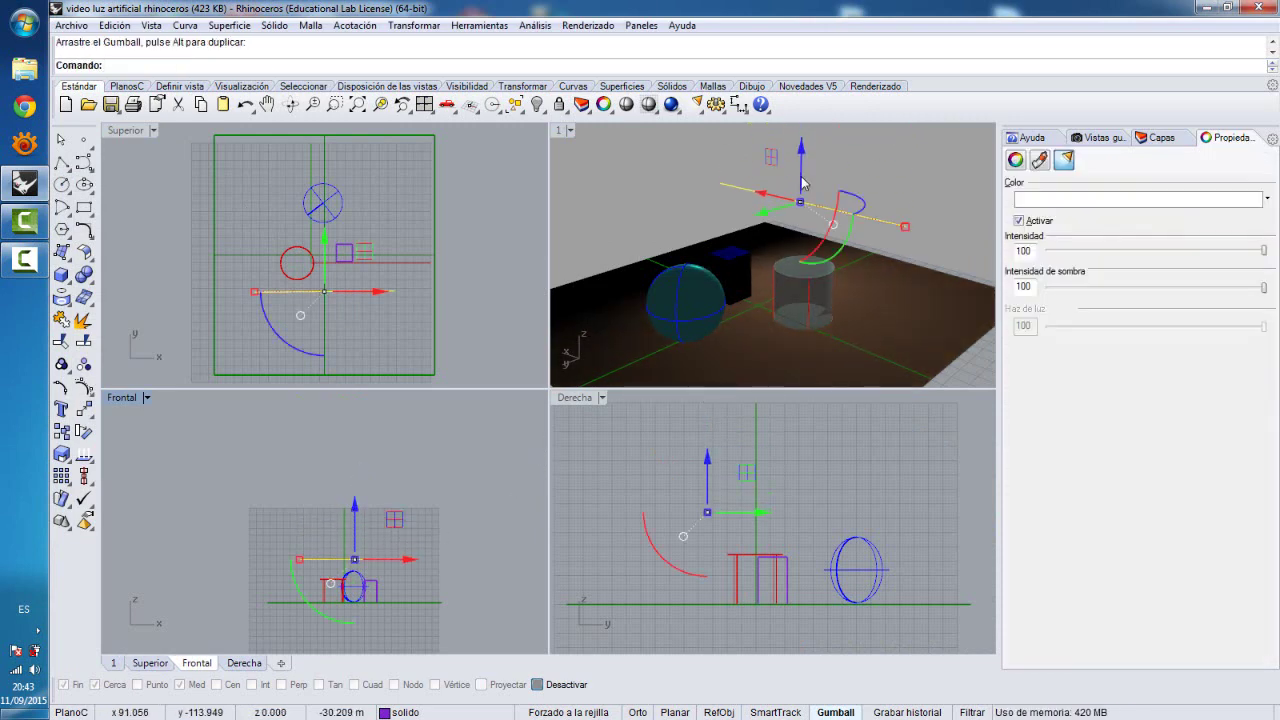
pyautogui.click(680, 191)
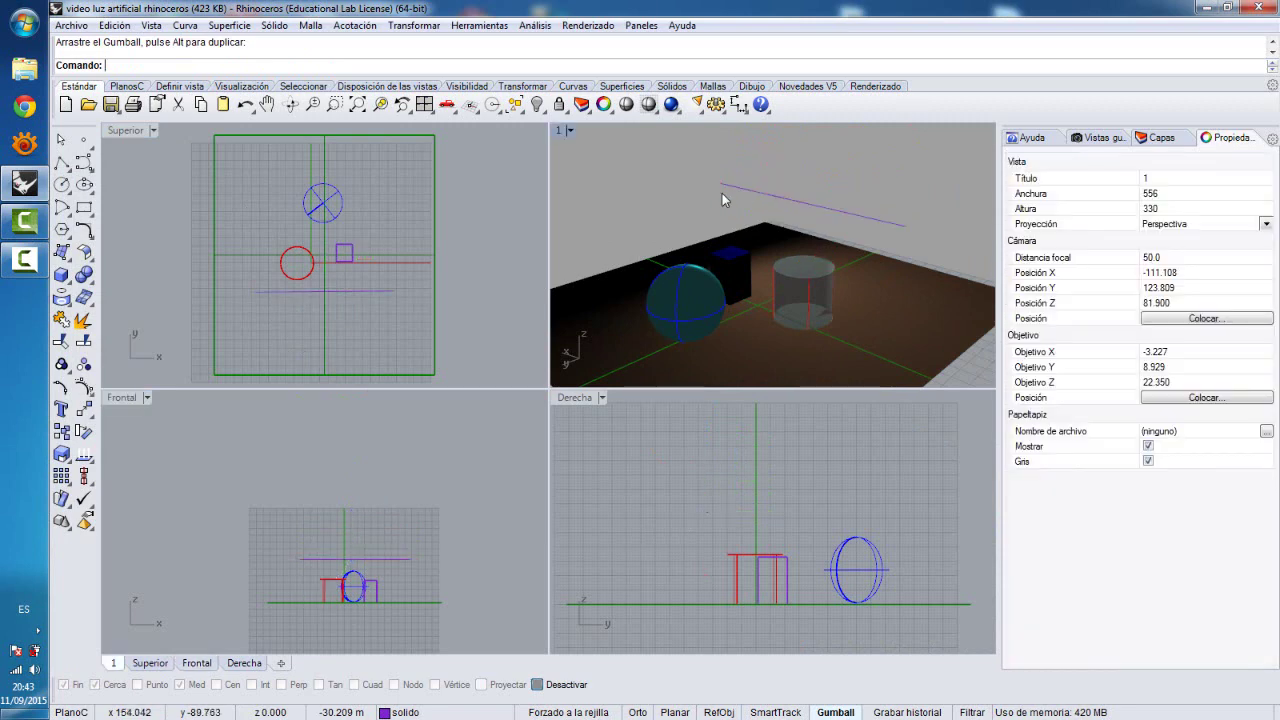
pyautogui.click(790, 199)
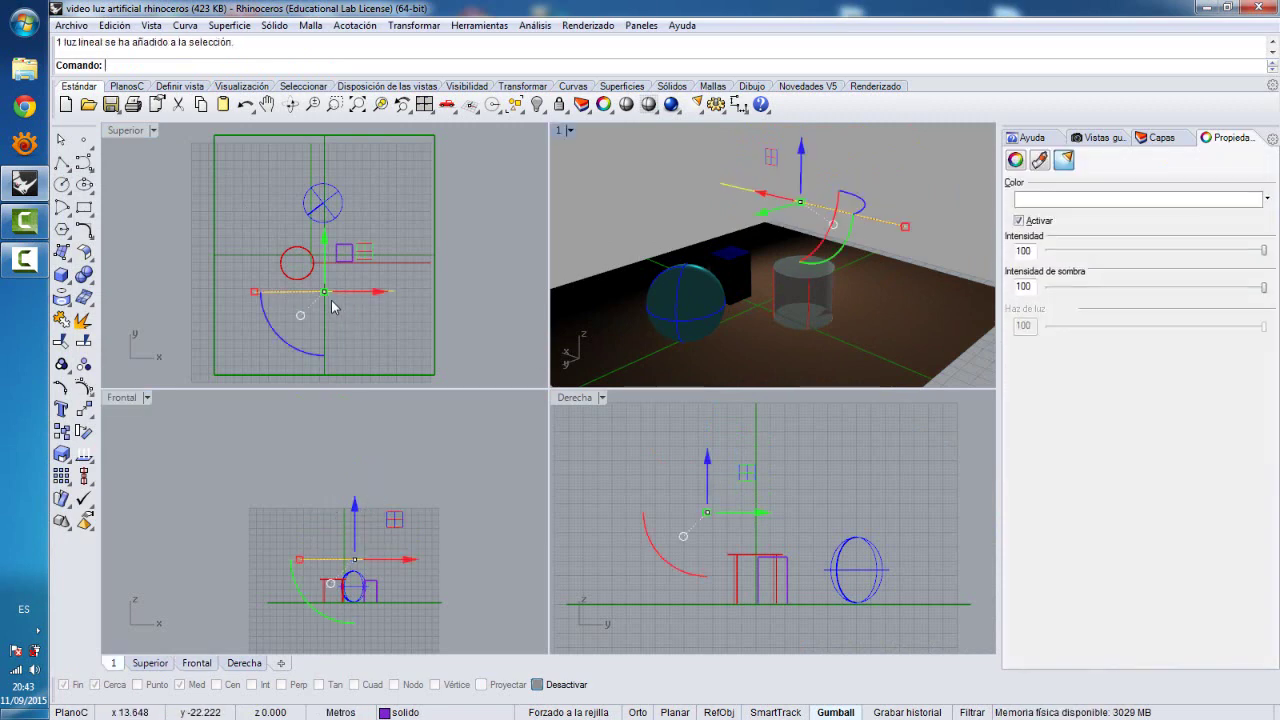
pyautogui.click(366, 250)
pyautogui.moveTo(366, 253); pyautogui.dragTo(366, 131)
# - Render the maximized perspective view to examine the lowered light behind the sphere, close the render, and restore the four viewports
pyautogui.doubleClick(562, 130)
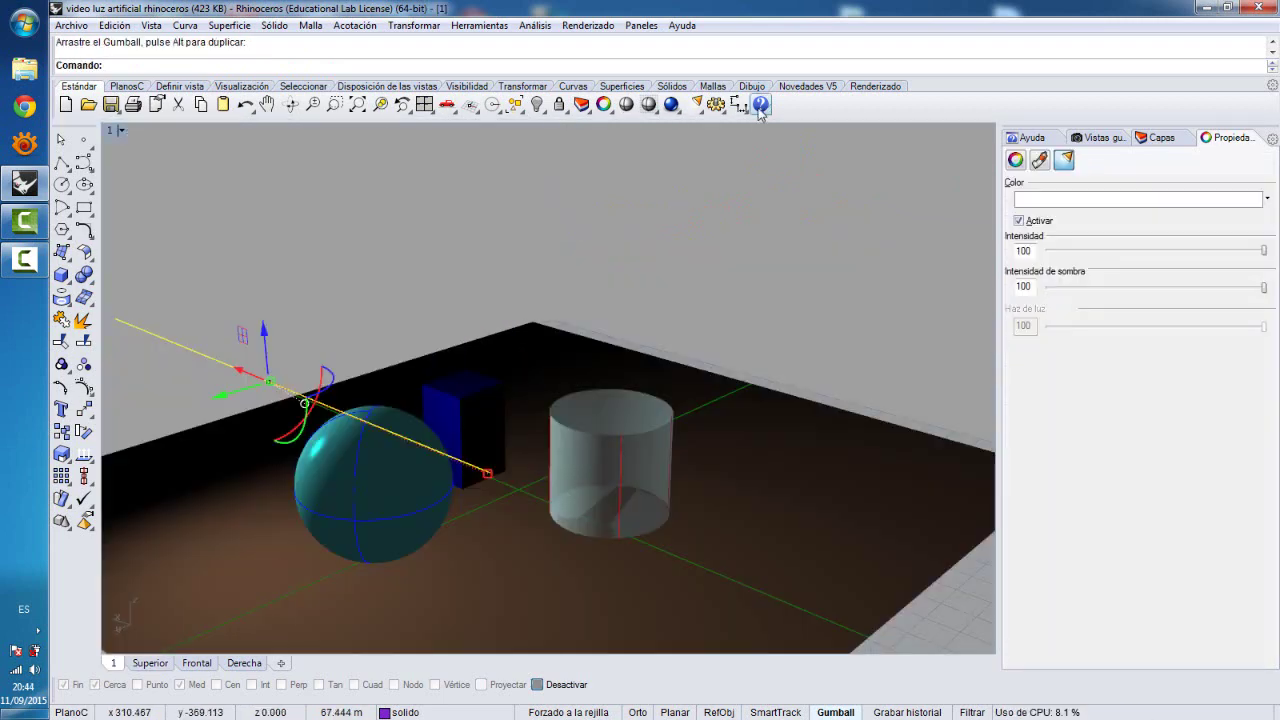
pyautogui.click(677, 106)
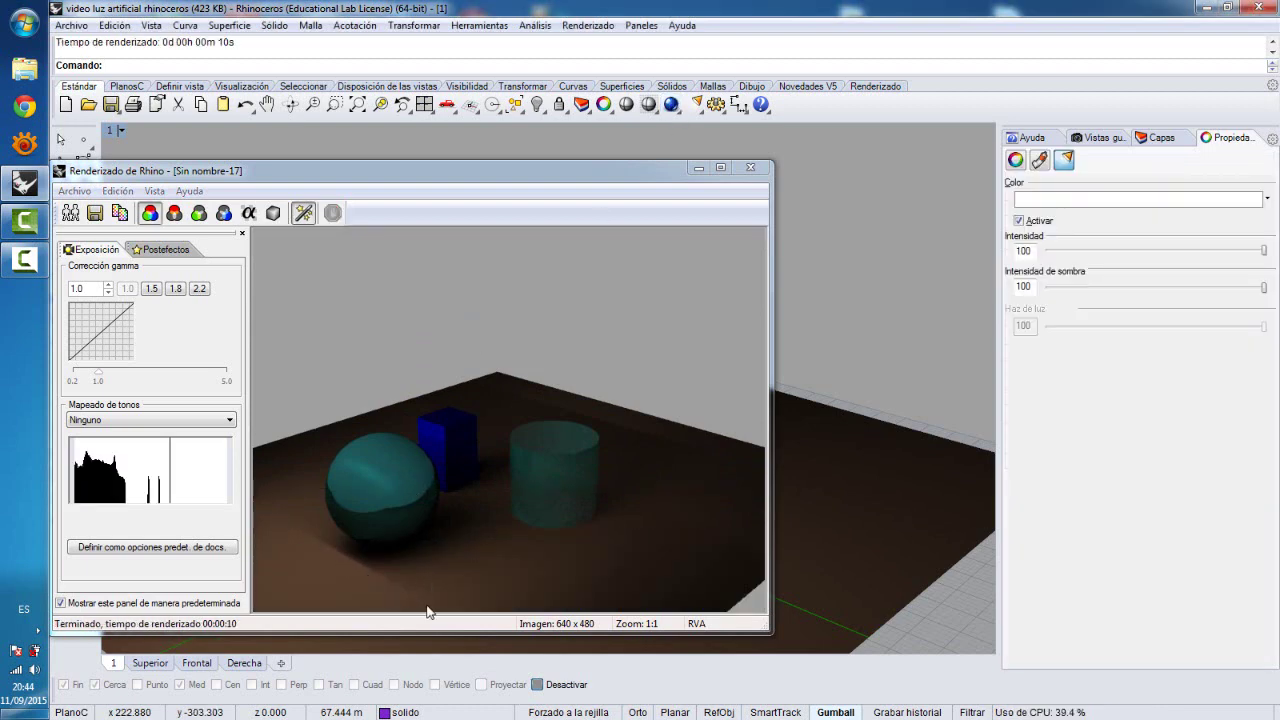
pyautogui.click(750, 167)
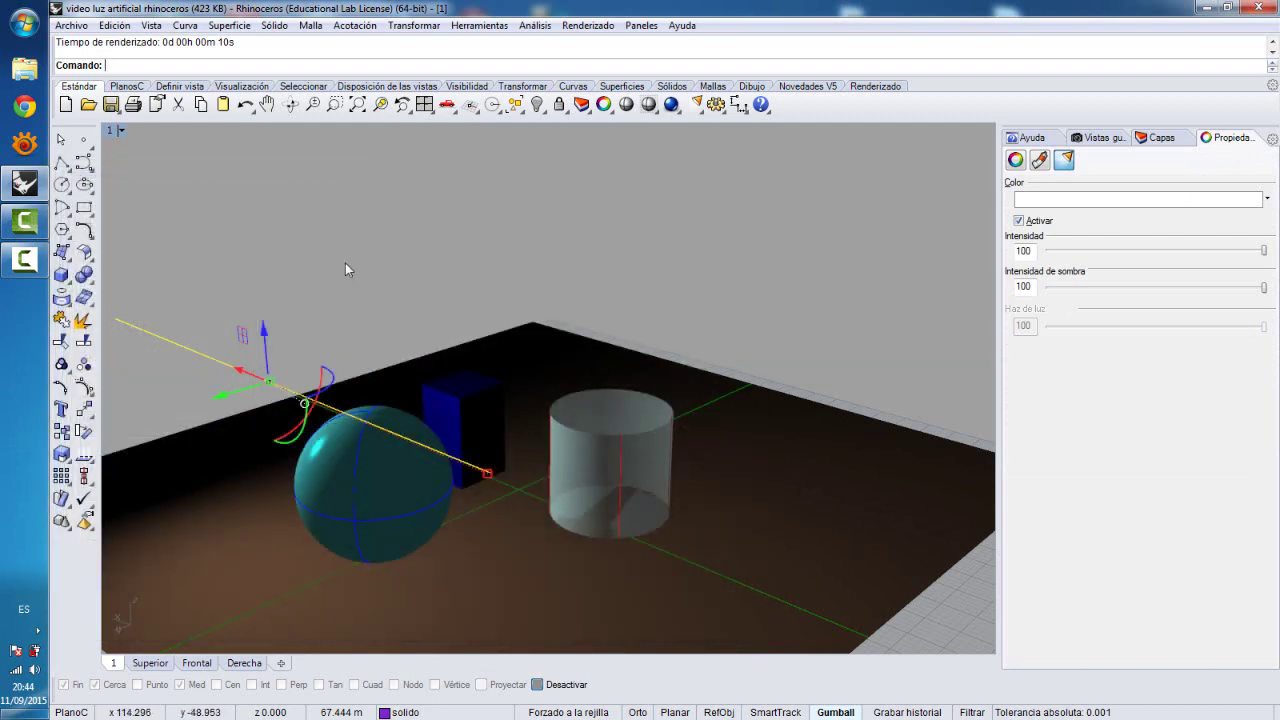
pyautogui.doubleClick(112, 131)
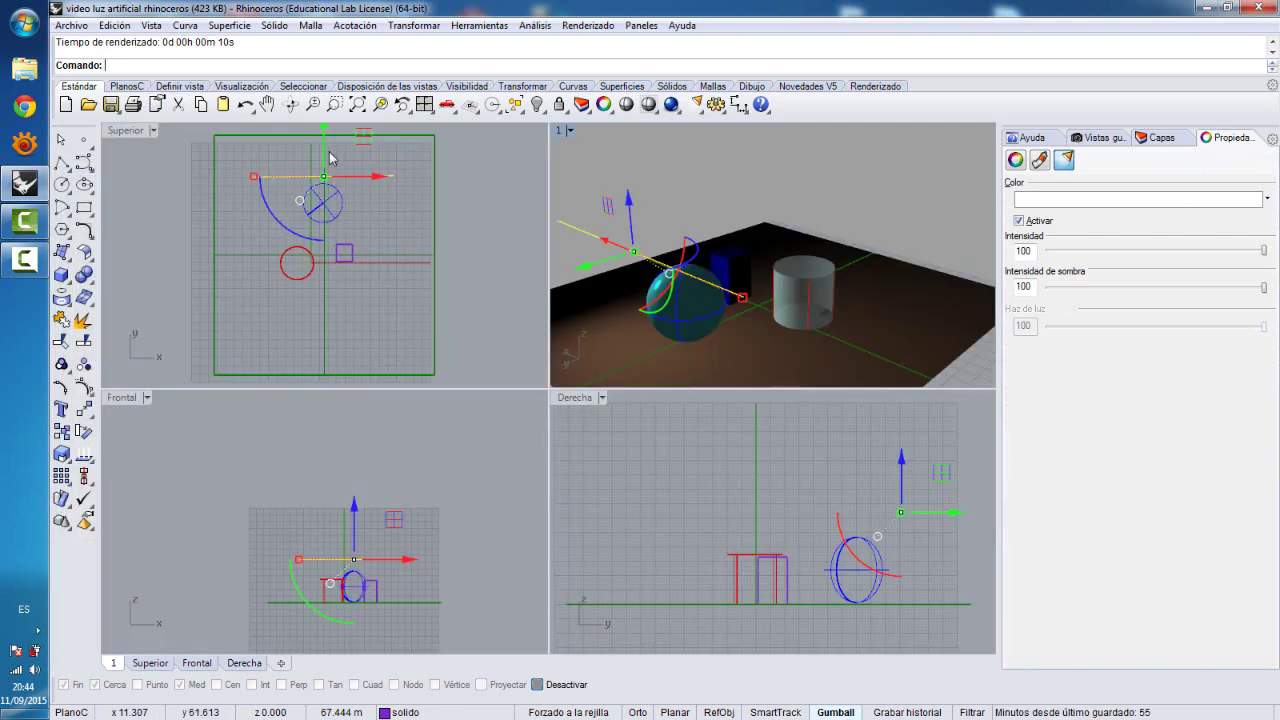
# - Move the linear light about 86 m back beyond the cylinder's side in the top view, and render the maximized perspective view to examine the effect
pyautogui.moveTo(362, 138); pyautogui.dragTo(355, 280)
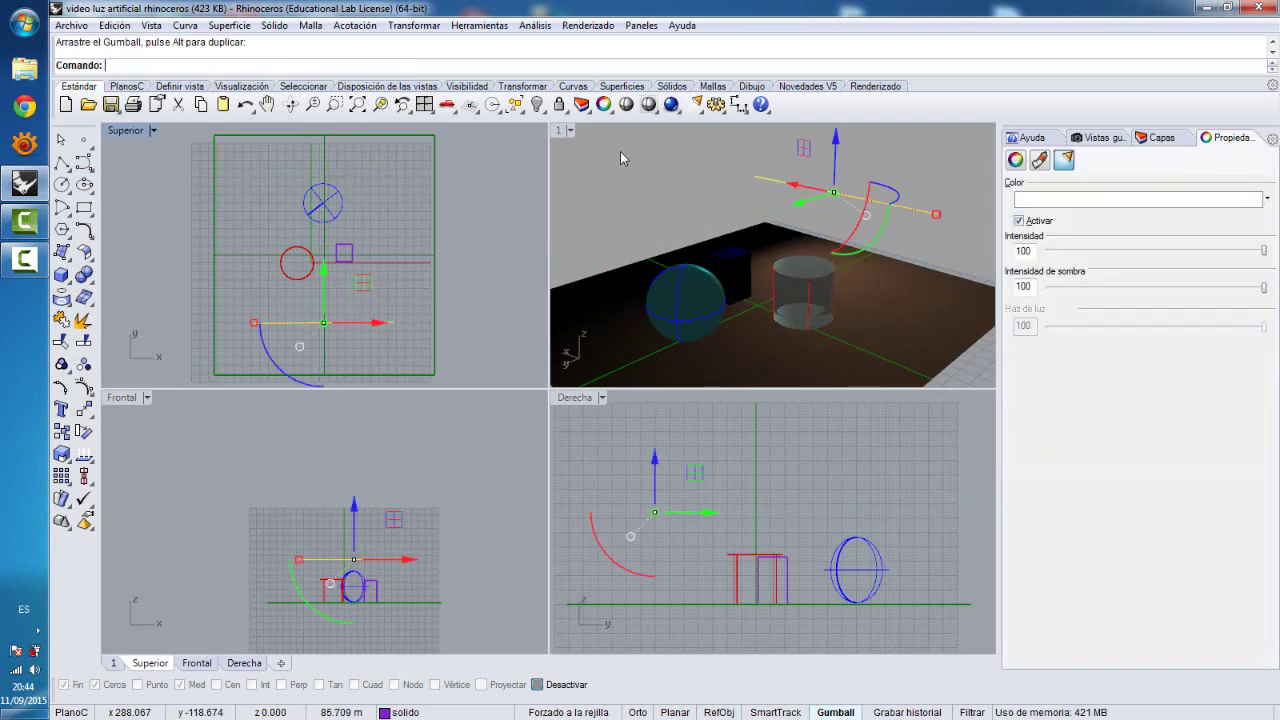
pyautogui.doubleClick(558, 130)
pyautogui.click(670, 104)
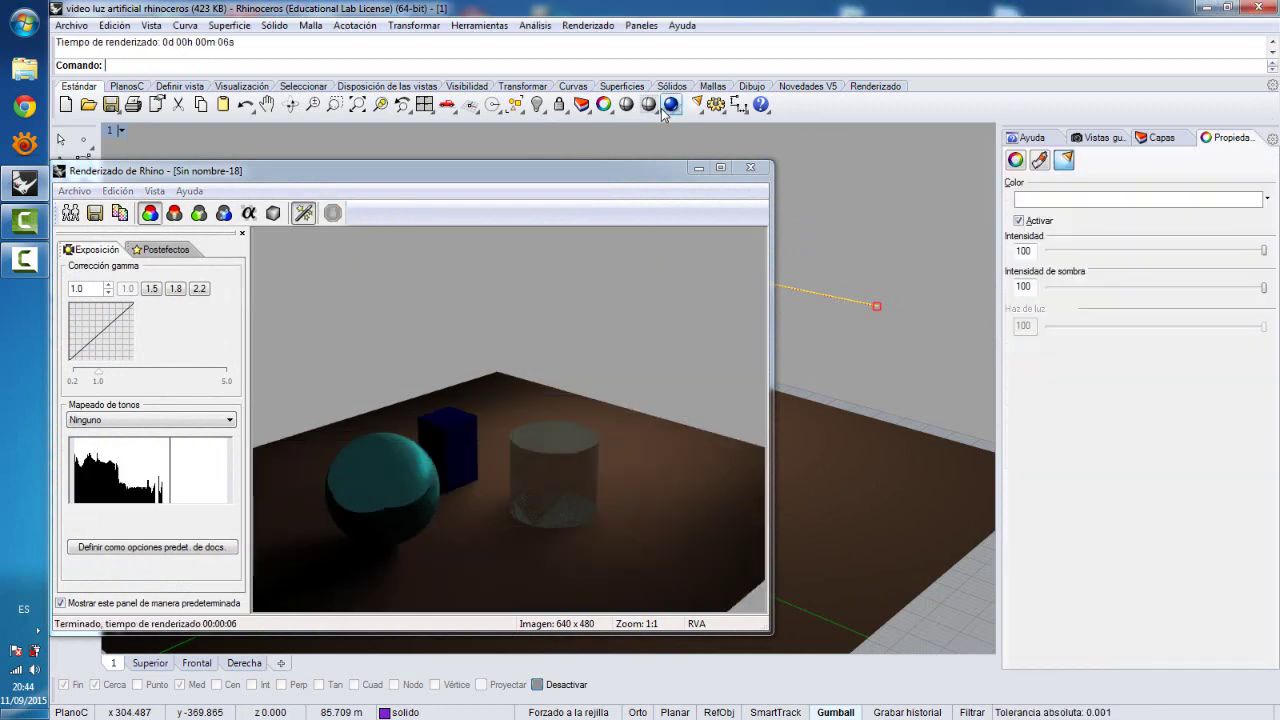
pyautogui.click(690, 178)
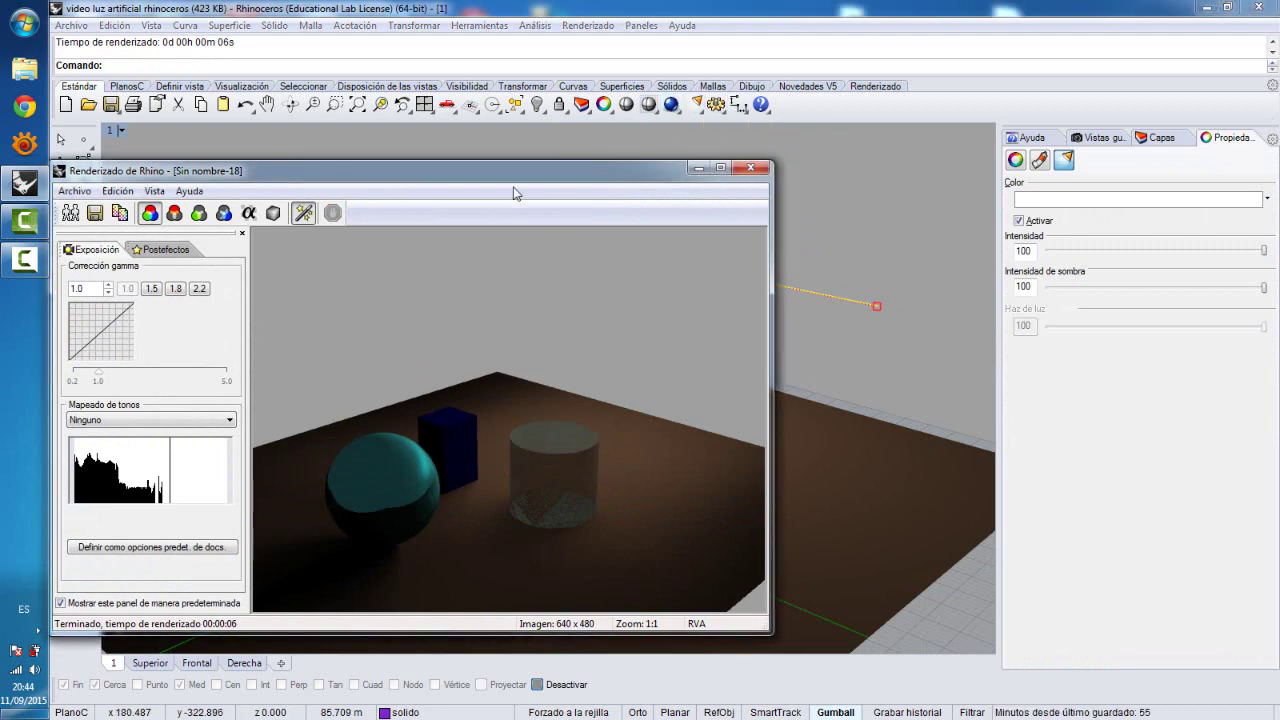
pyautogui.click(748, 168)
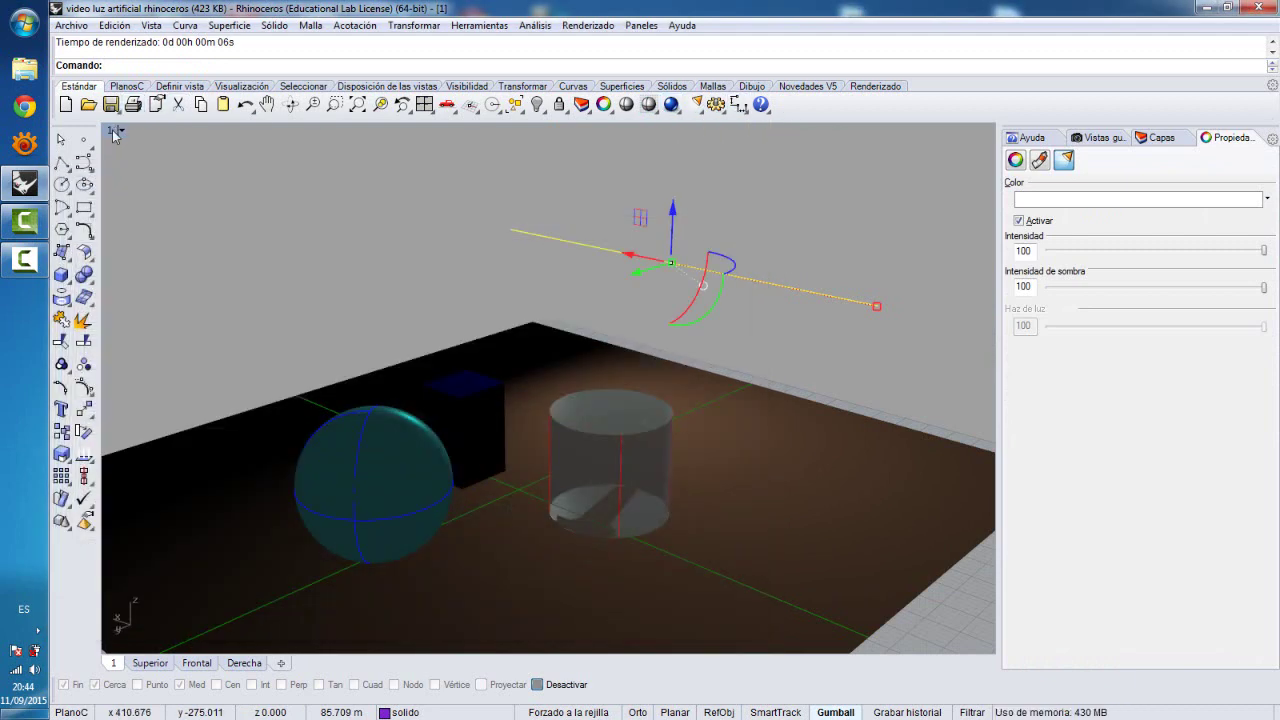
pyautogui.press('Escape')
pyautogui.doubleClick(113, 132)
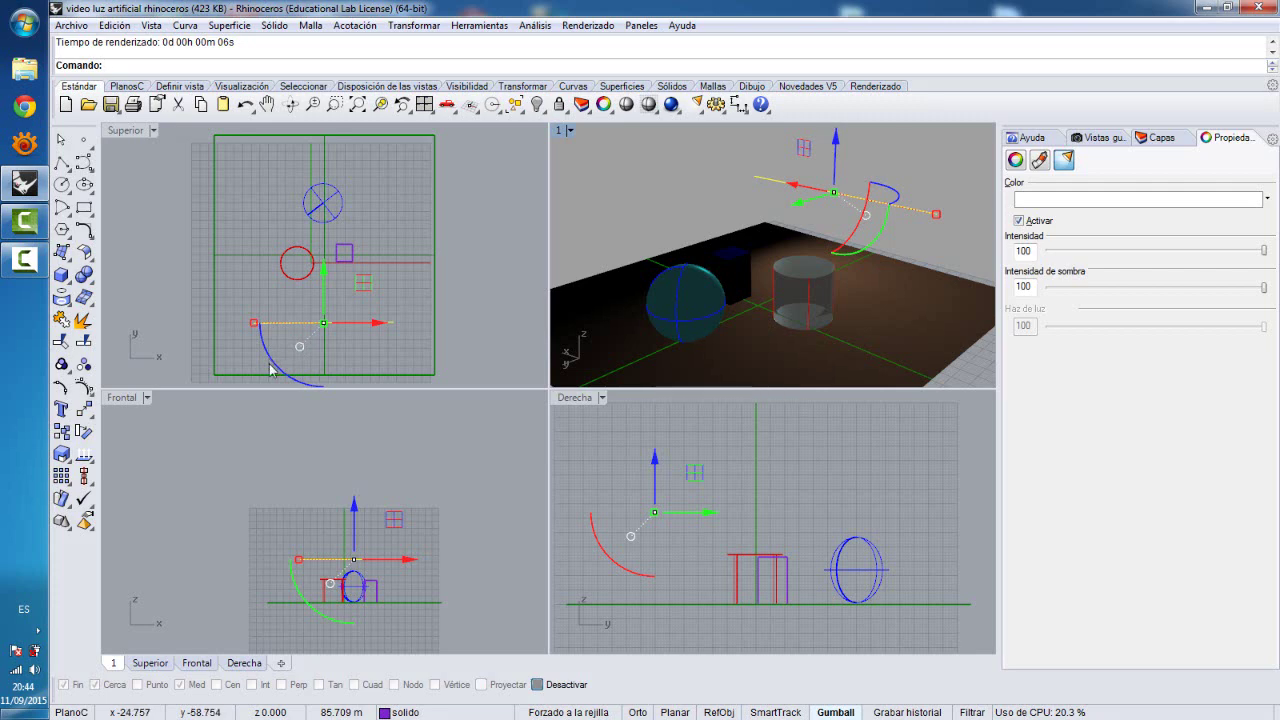
# - Rotate the linear light about 40 degrees in the top view, and move it about 26 m toward the box's side of the ground plane
pyautogui.moveTo(271, 368); pyautogui.dragTo(316, 368)
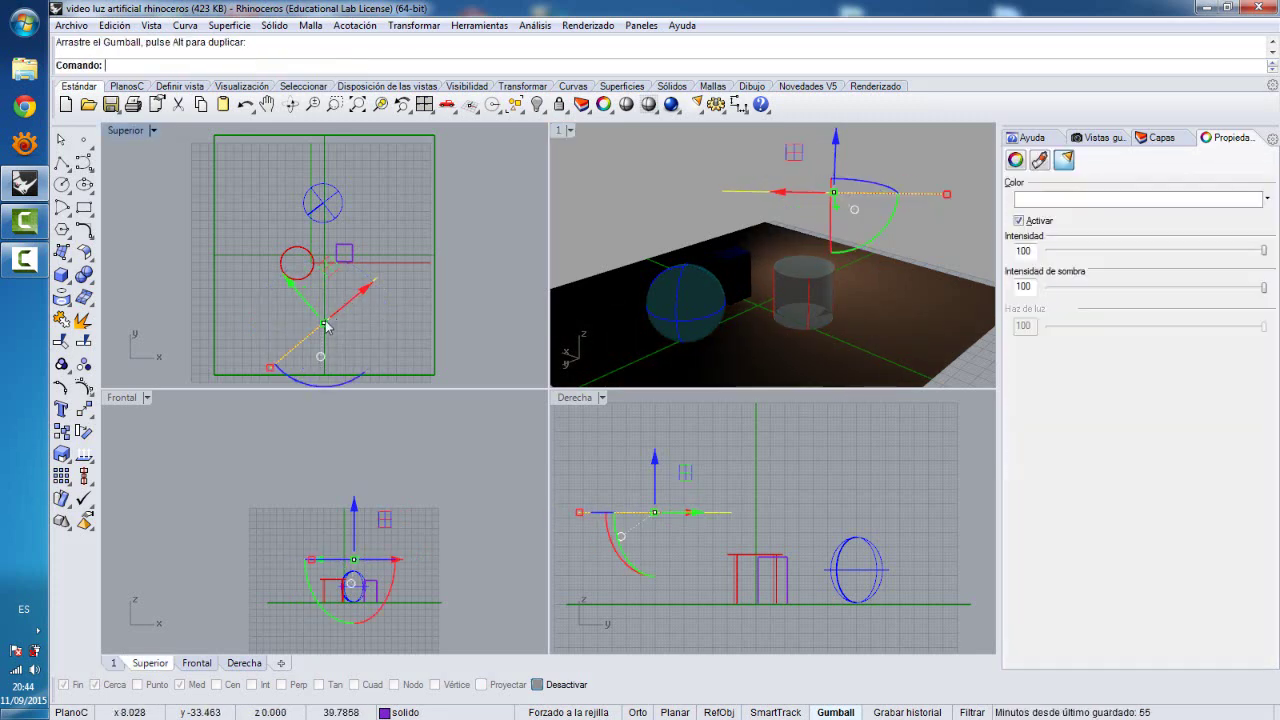
pyautogui.moveTo(325, 322)
pyautogui.mouseDown()
pyautogui.moveTo(361, 313)
pyautogui.moveTo(324, 324)
pyautogui.mouseUp()
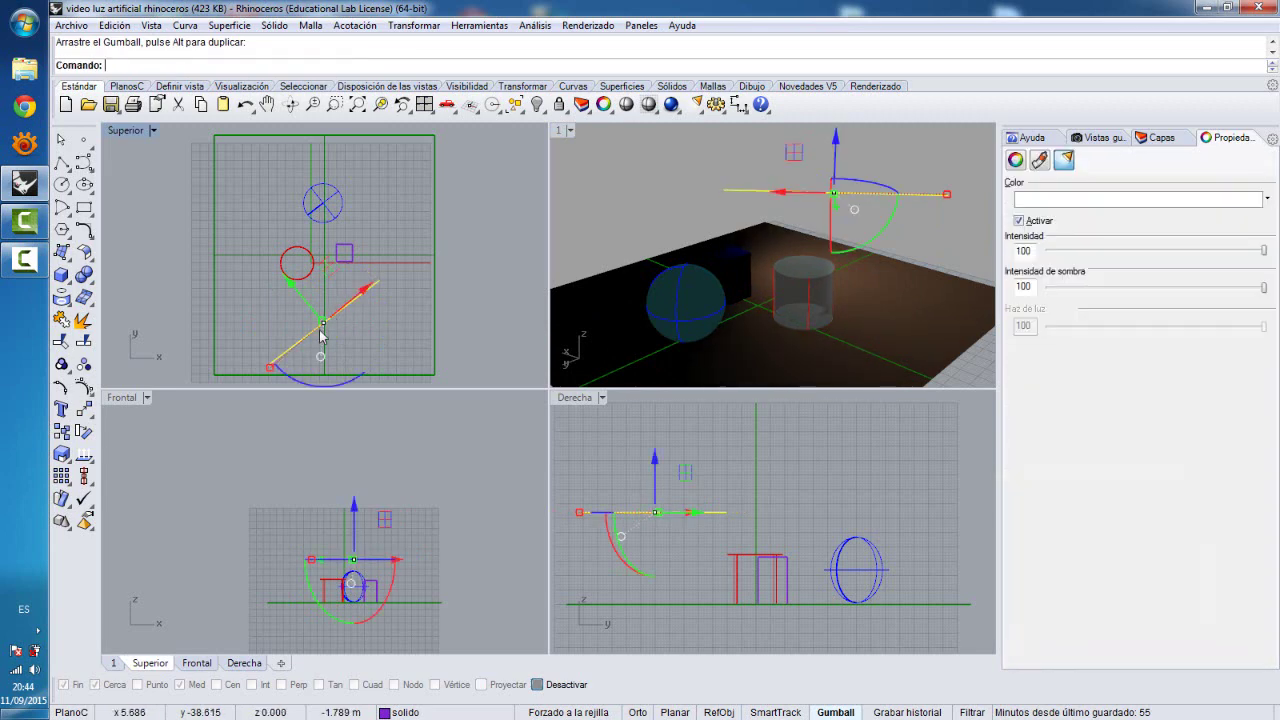
pyautogui.hotkey('ctrl', 'z')
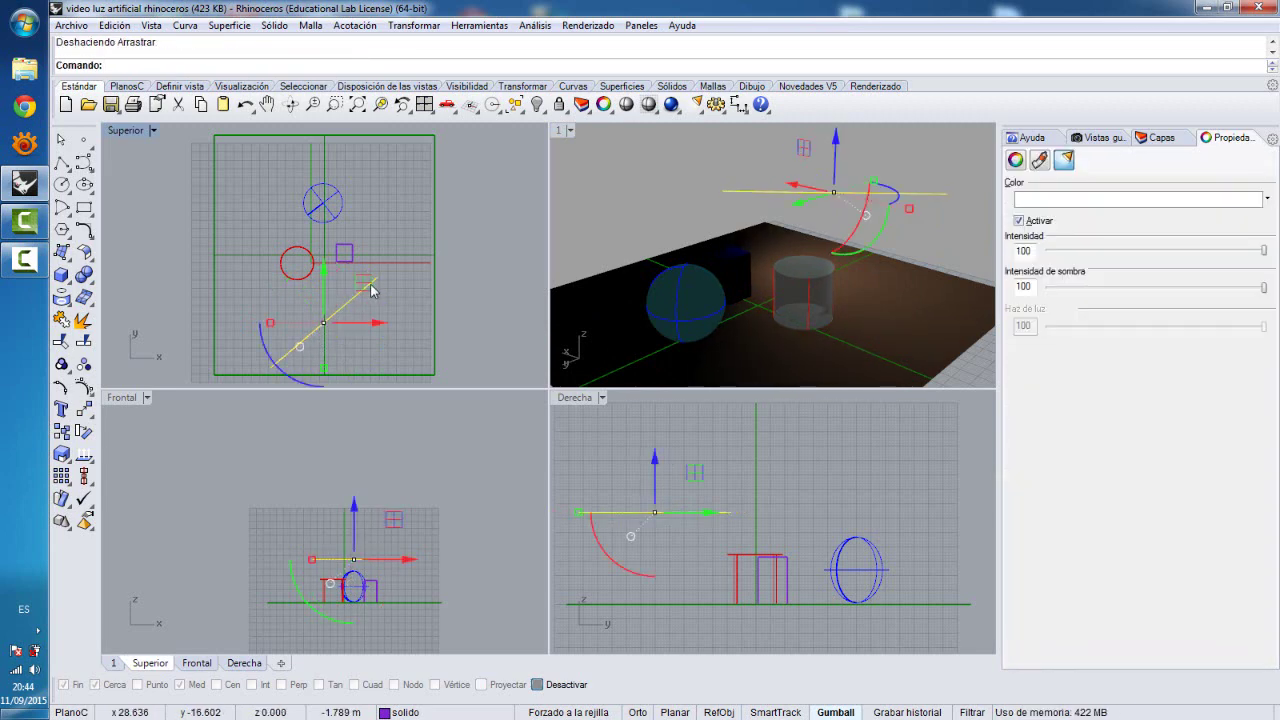
pyautogui.moveTo(371, 289); pyautogui.dragTo(409, 274)
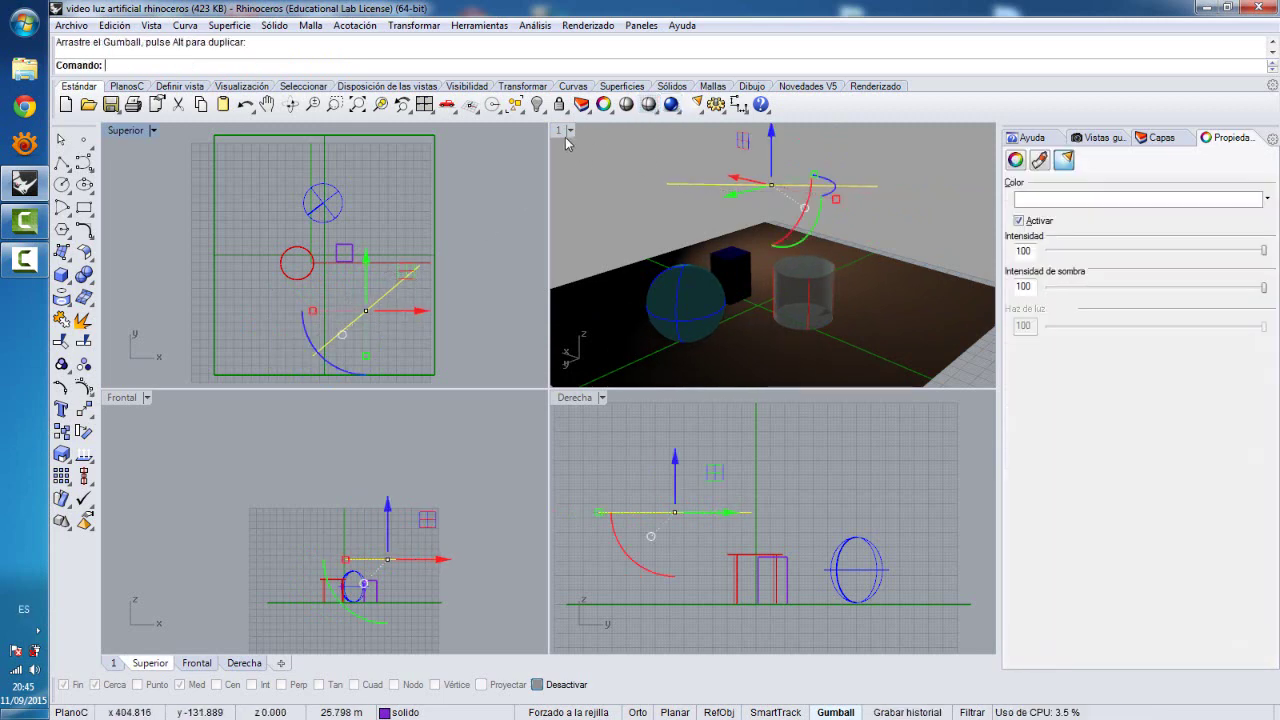
# - Render the perspective view to examine the shadows cast by the diagonal linear light
pyautogui.click(582, 164)
pyautogui.click(671, 106)
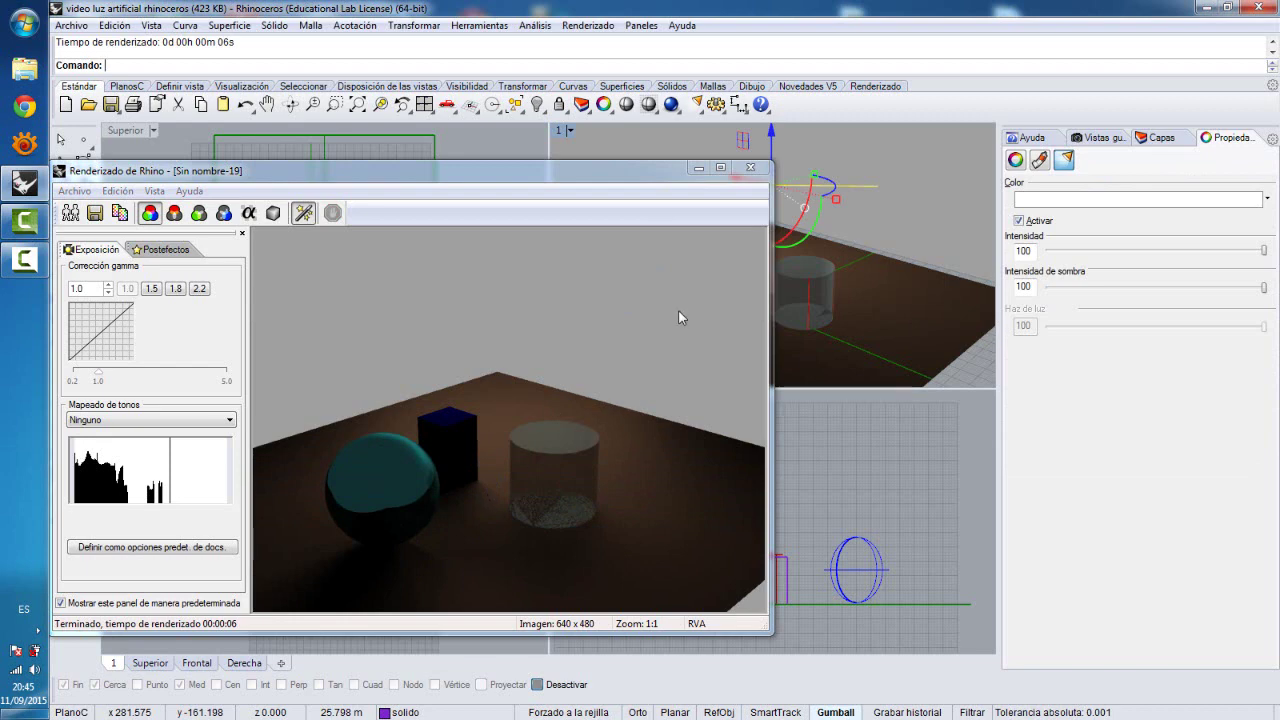
# - Close the render and delete the diagonal linear light from the scene
pyautogui.click(750, 167)
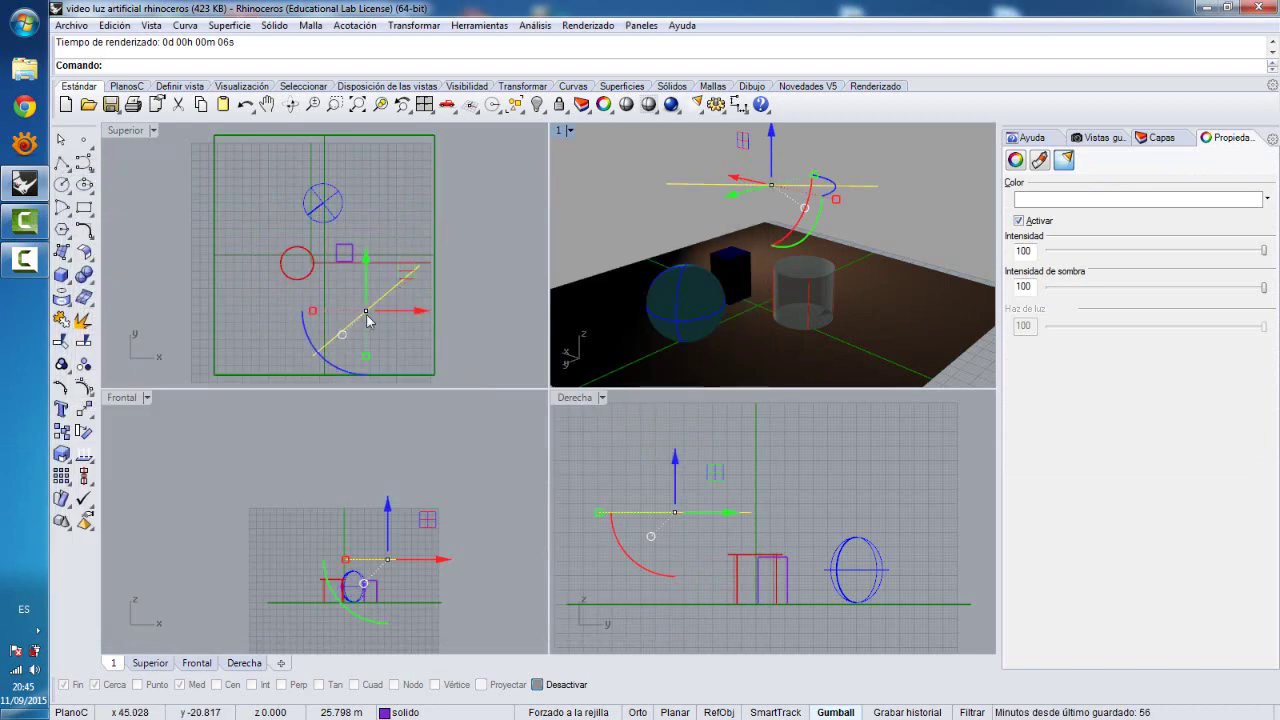
pyautogui.click(698, 110)
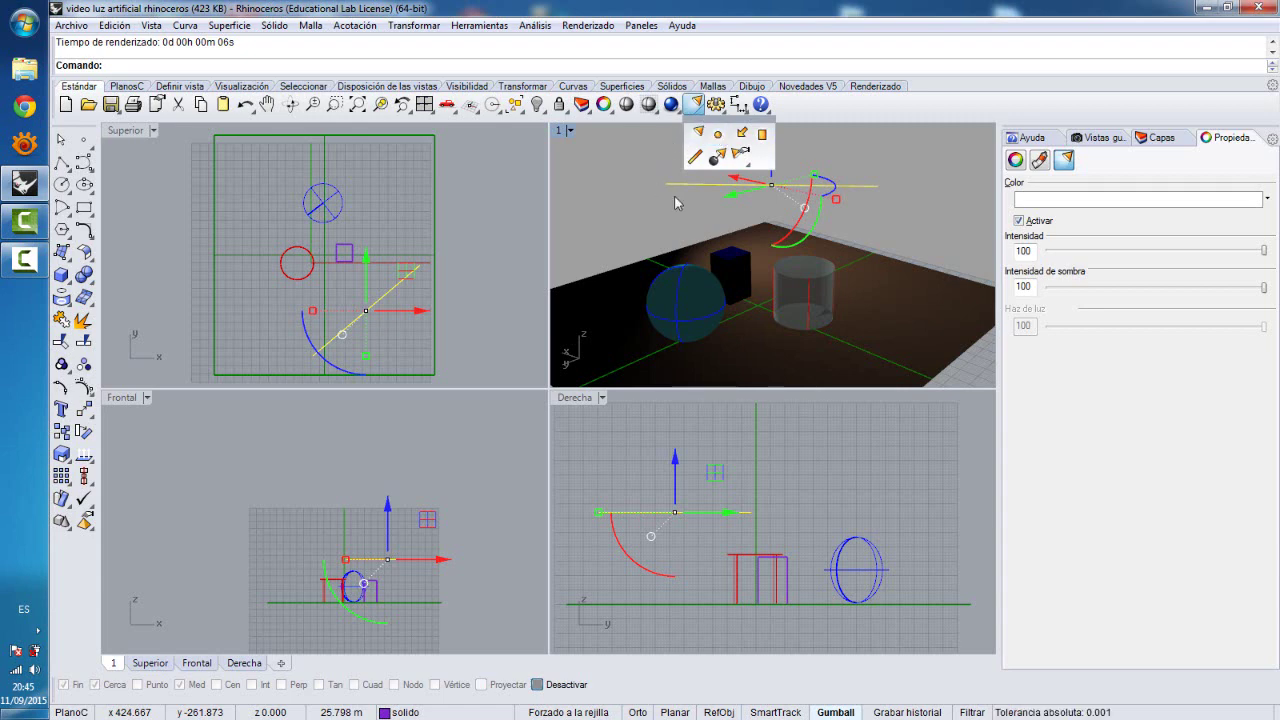
pyautogui.press('Delete')
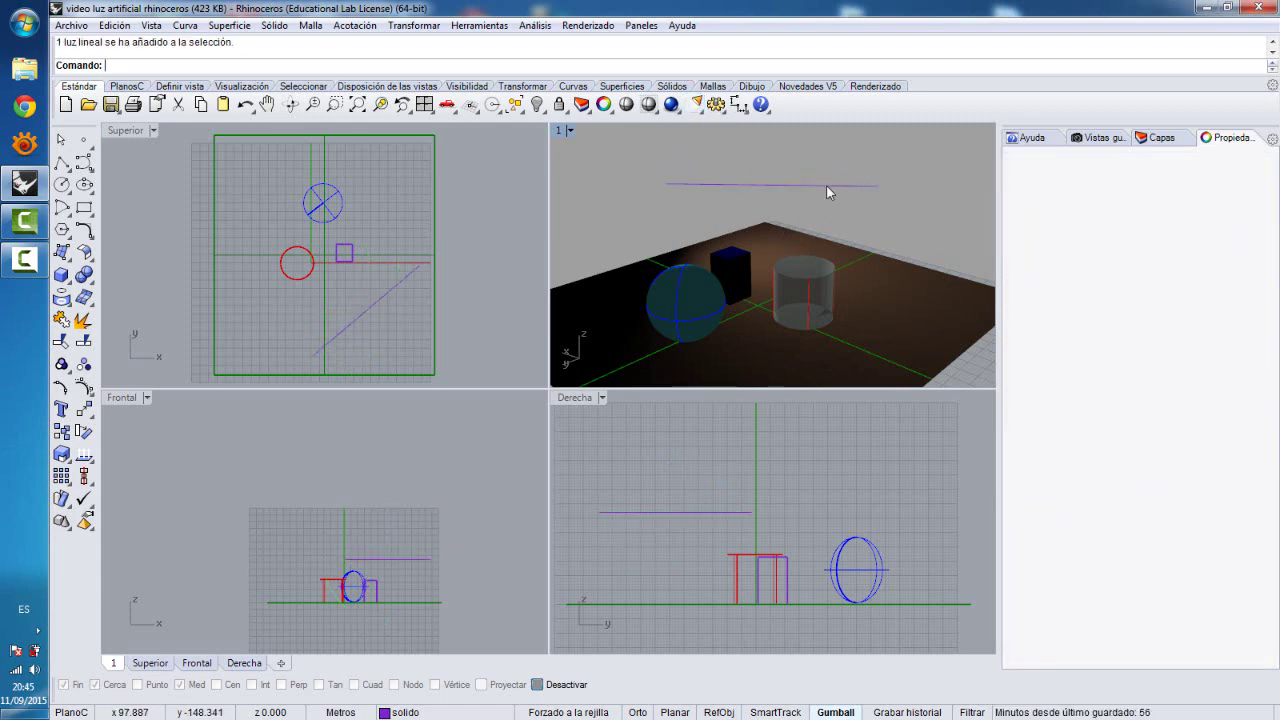
# - Create a spotlight aimed between the objects, with a base radius of about 27 m and its apex about 125 m high on the box's side
pyautogui.click(703, 112)
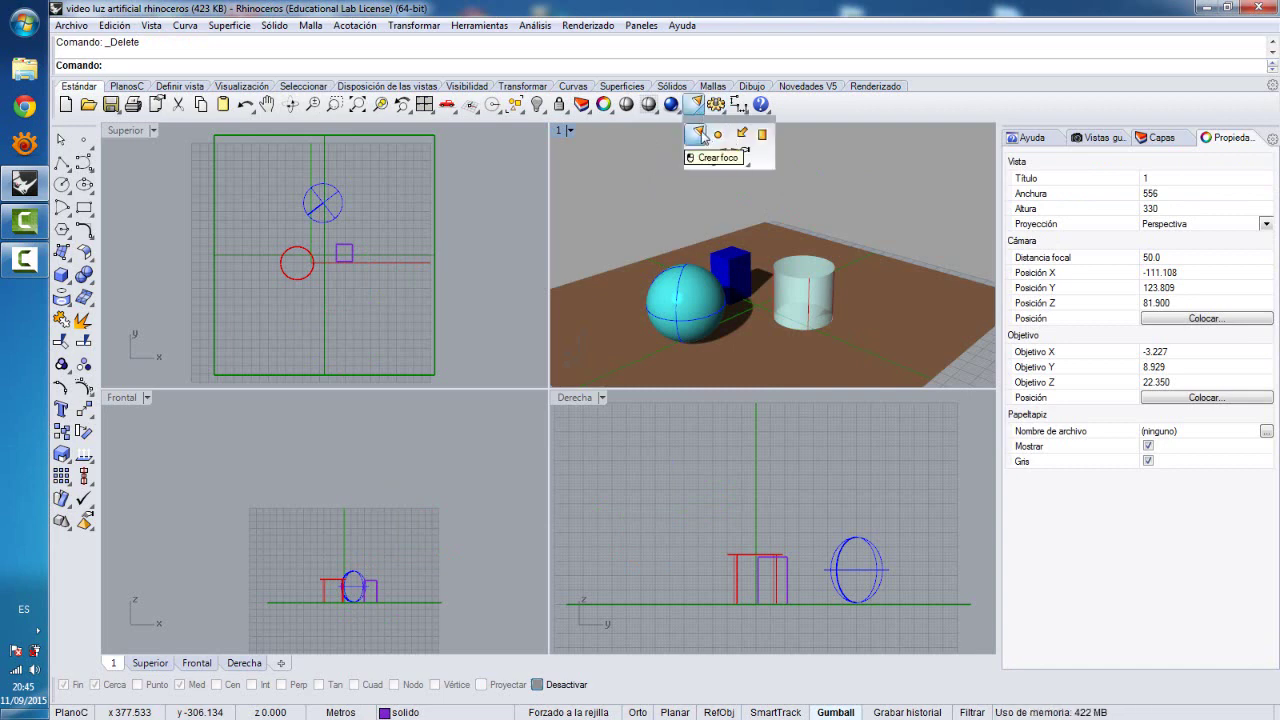
pyautogui.click(700, 133)
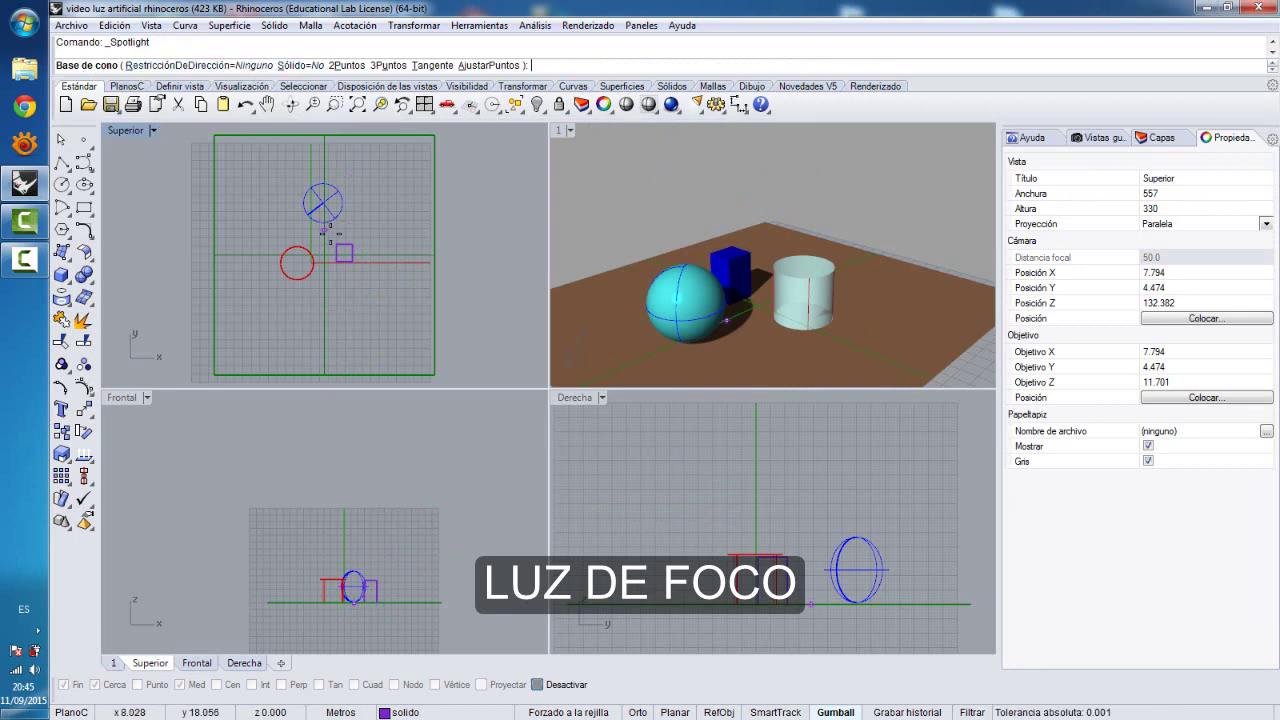
pyautogui.click(321, 237)
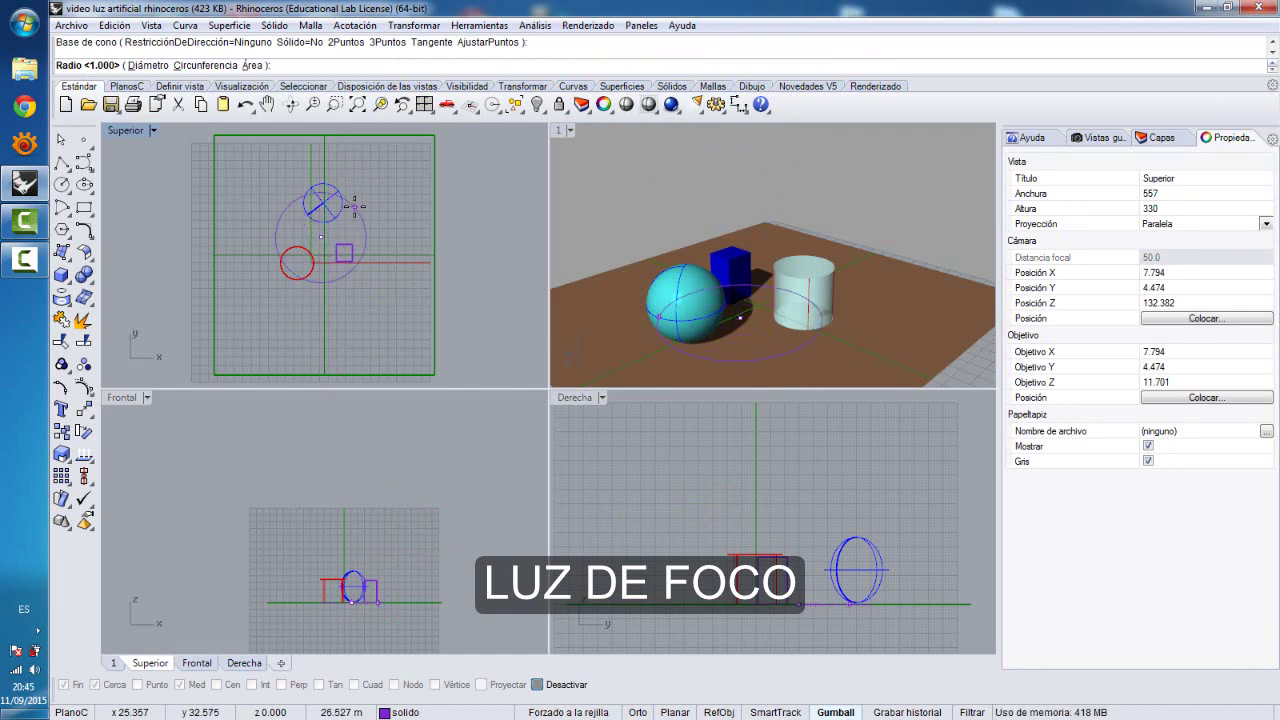
pyautogui.click(354, 206)
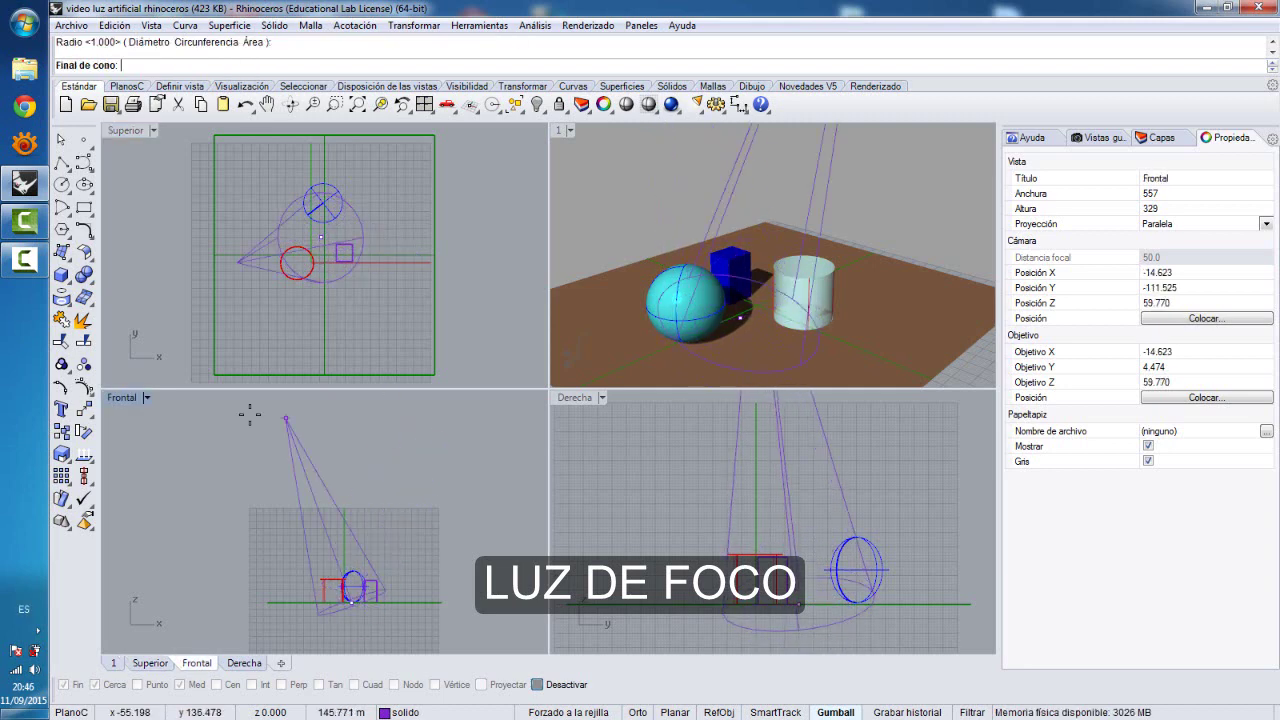
pyautogui.click(407, 435)
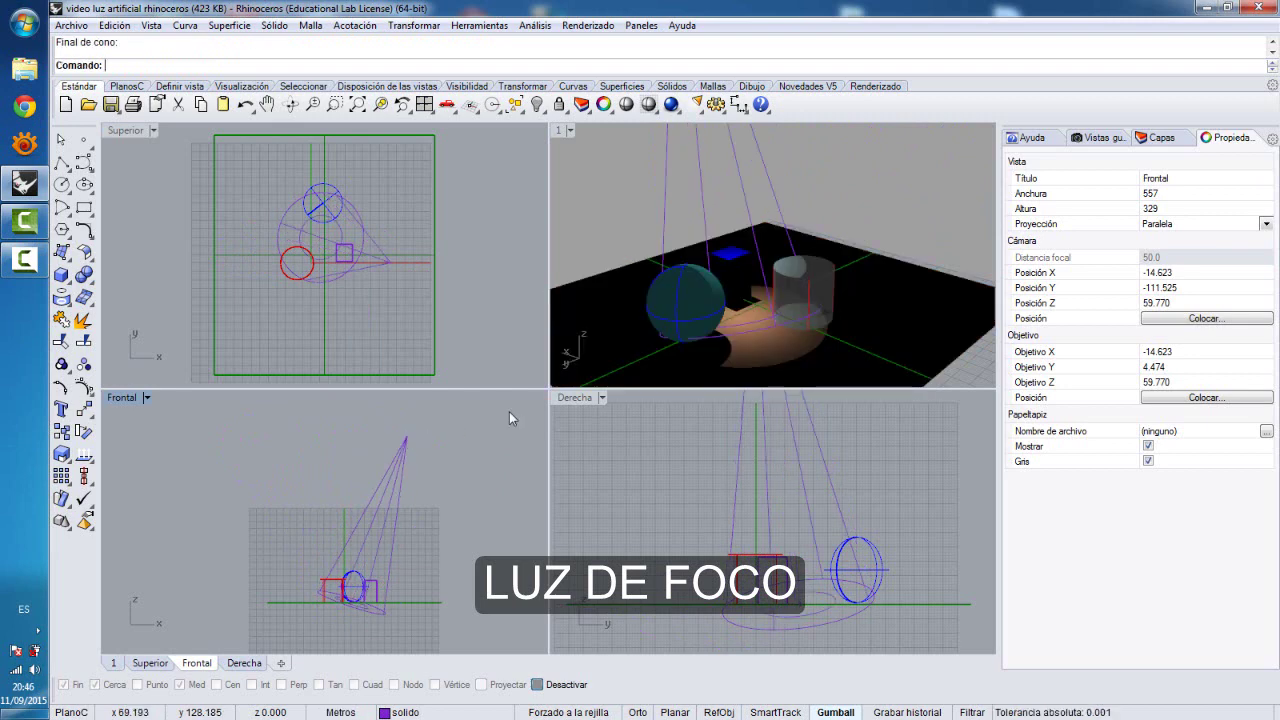
# - Select the spotlight in the maximized perspective view, try its light beam value (Haz de luz) at 100, and set it to 38
pyautogui.doubleClick(560, 131)
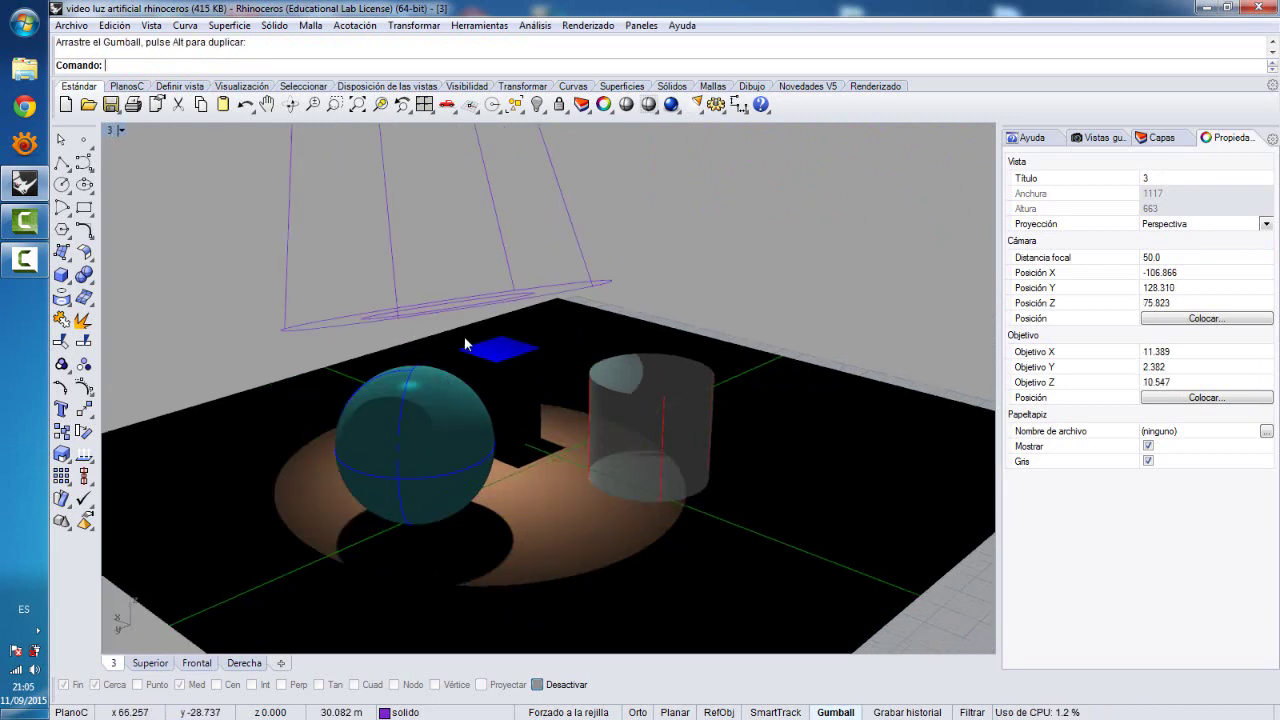
pyautogui.scroll(2, 465, 344)
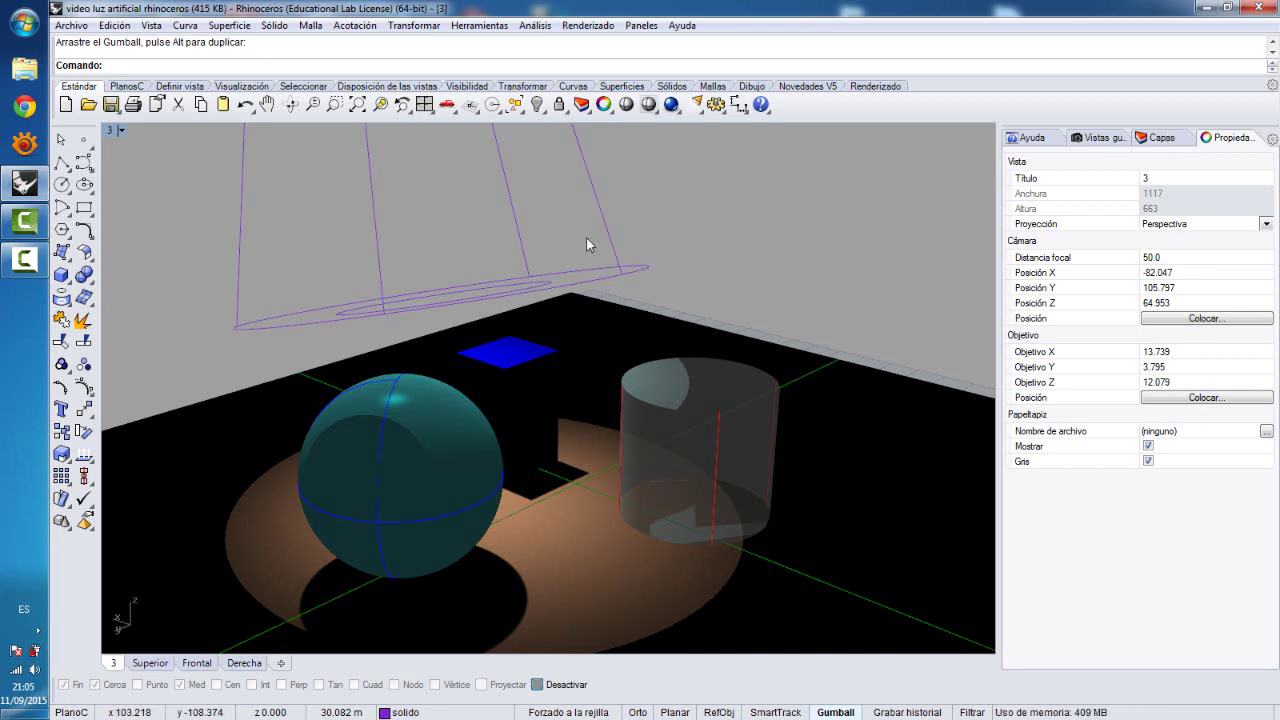
pyautogui.click(520, 275)
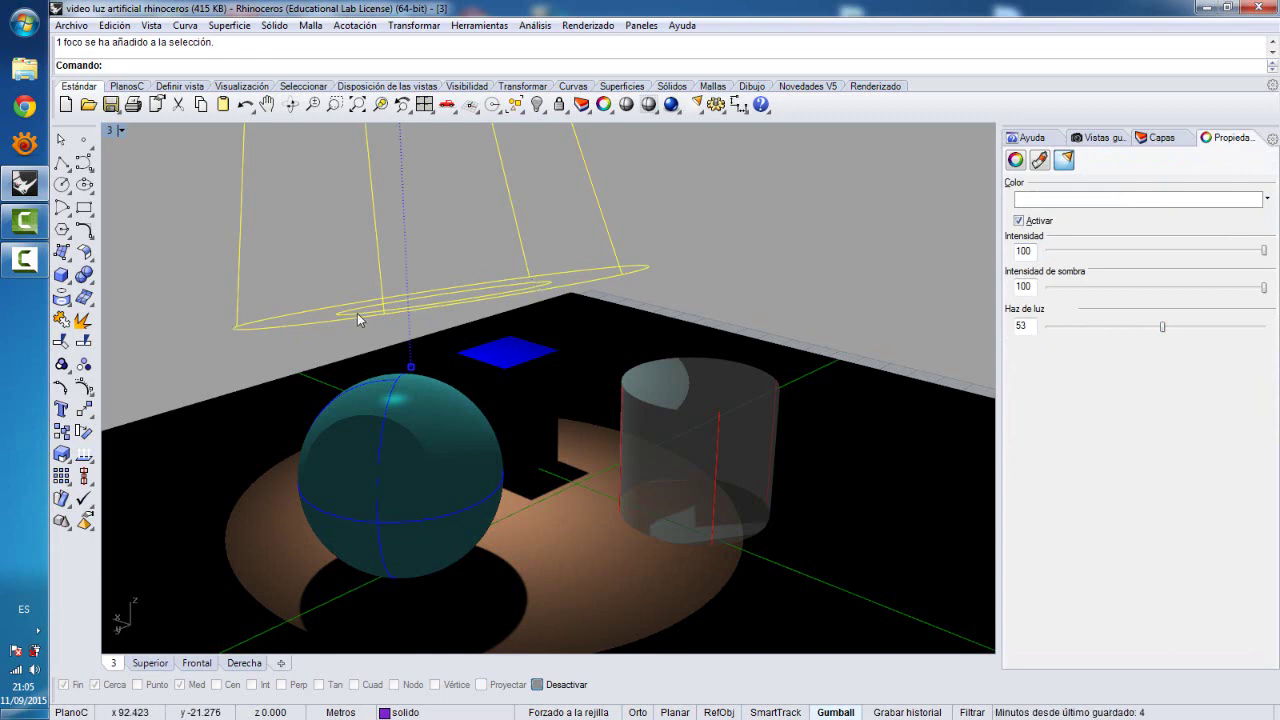
pyautogui.click(1163, 327)
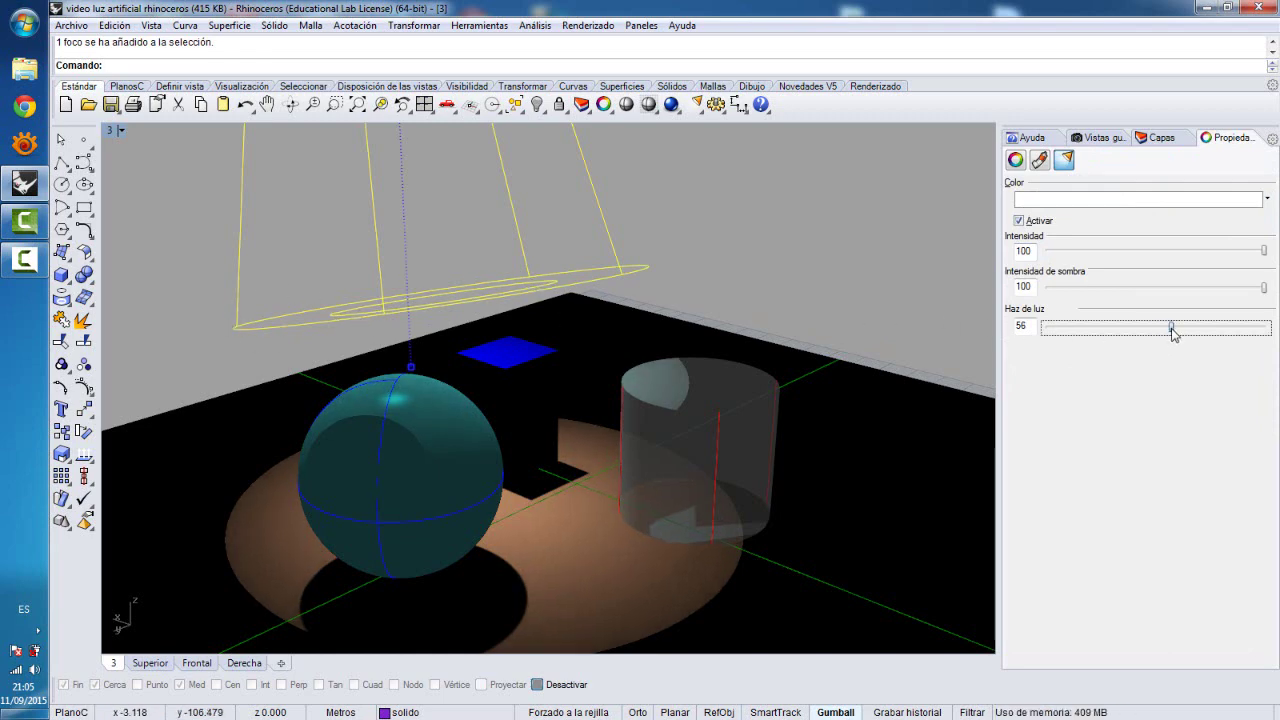
pyautogui.moveTo(1173, 333); pyautogui.dragTo(1265, 333)
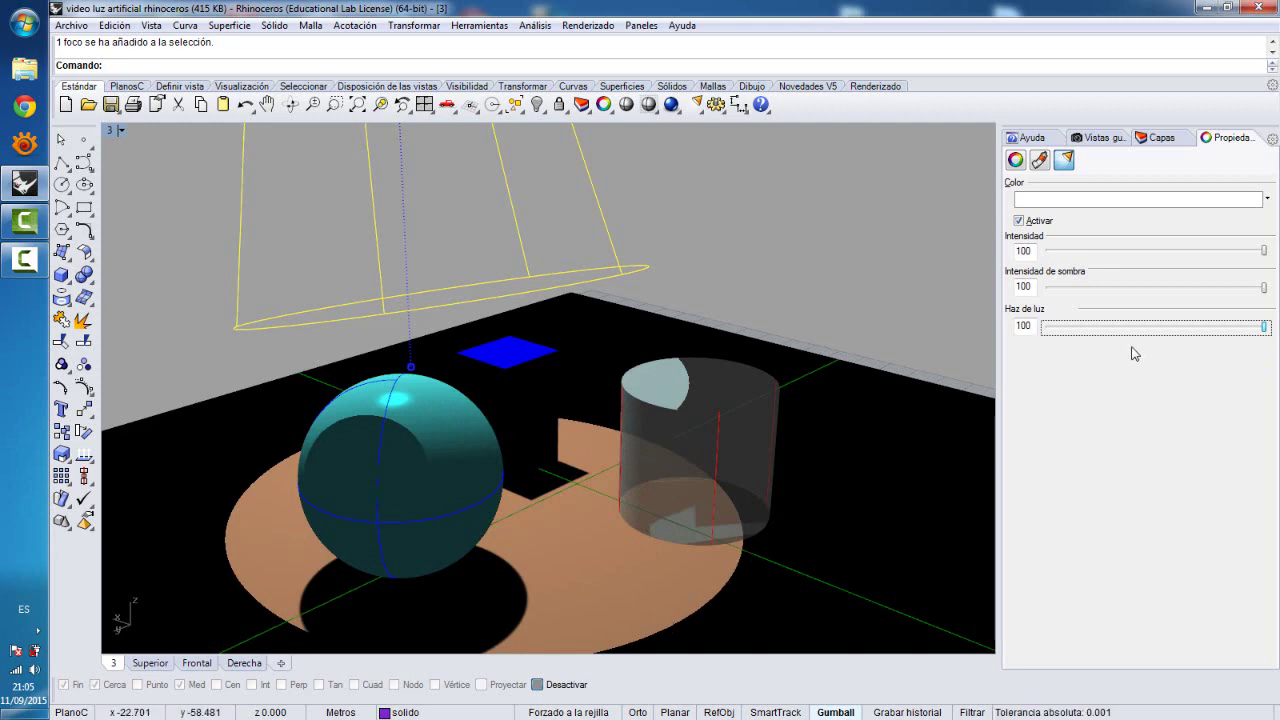
pyautogui.moveTo(1265, 330); pyautogui.dragTo(1131, 331)
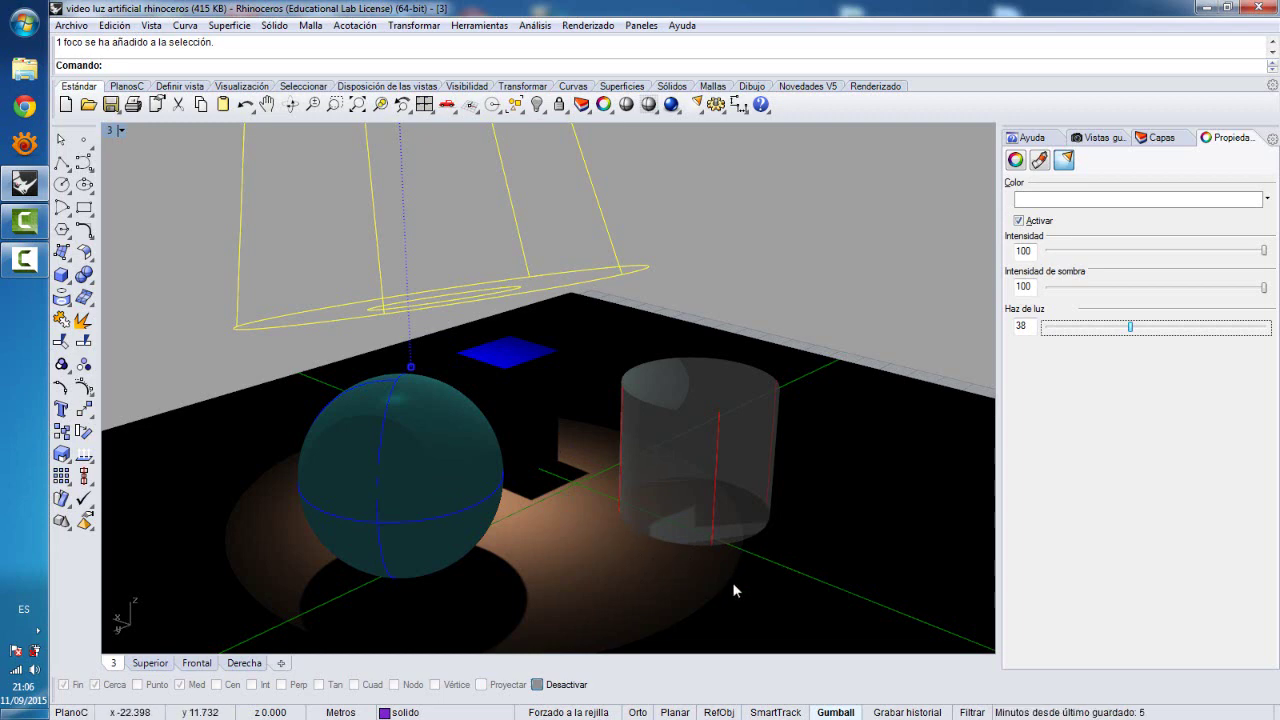
# - Render the perspective view to examine the spotlight's soft edge and shadows, close the render, and restore the four viewports
pyautogui.click(672, 105)
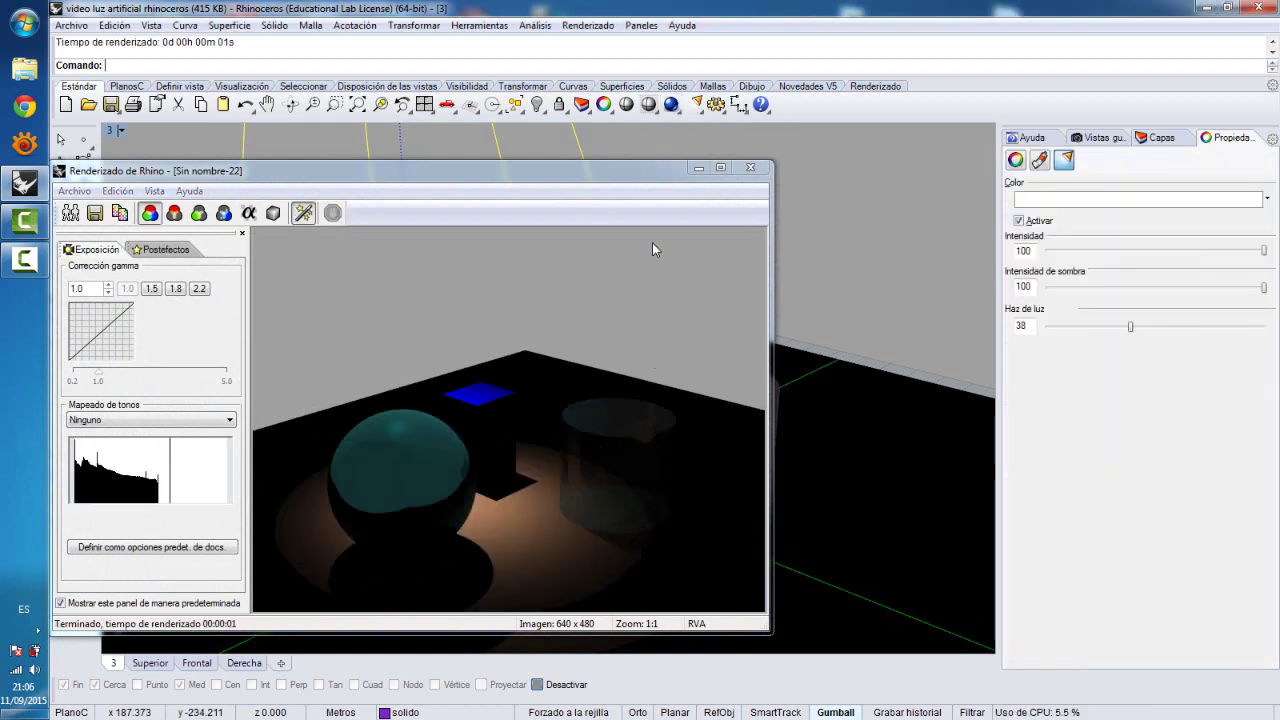
pyautogui.click(750, 169)
pyautogui.doubleClick(111, 131)
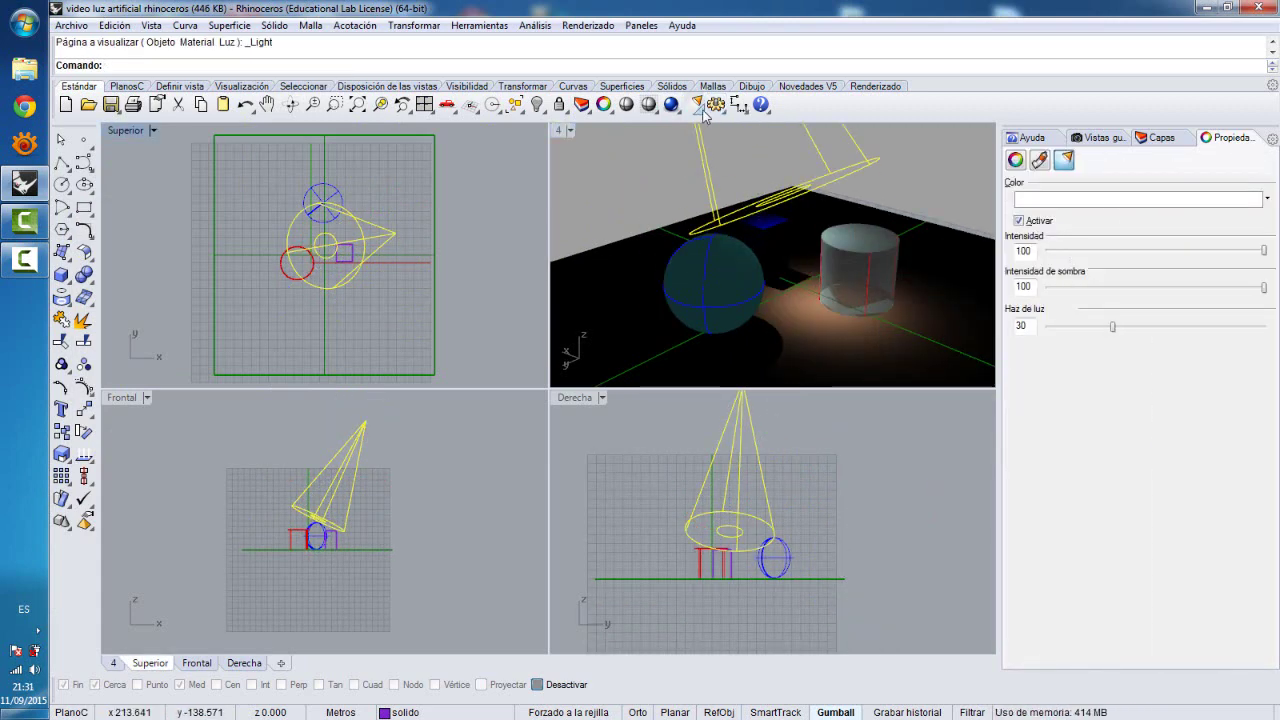
# - Align the selected spotlight with the top view's camera using the set-spotlight-to-view command
pyautogui.click(698, 108)
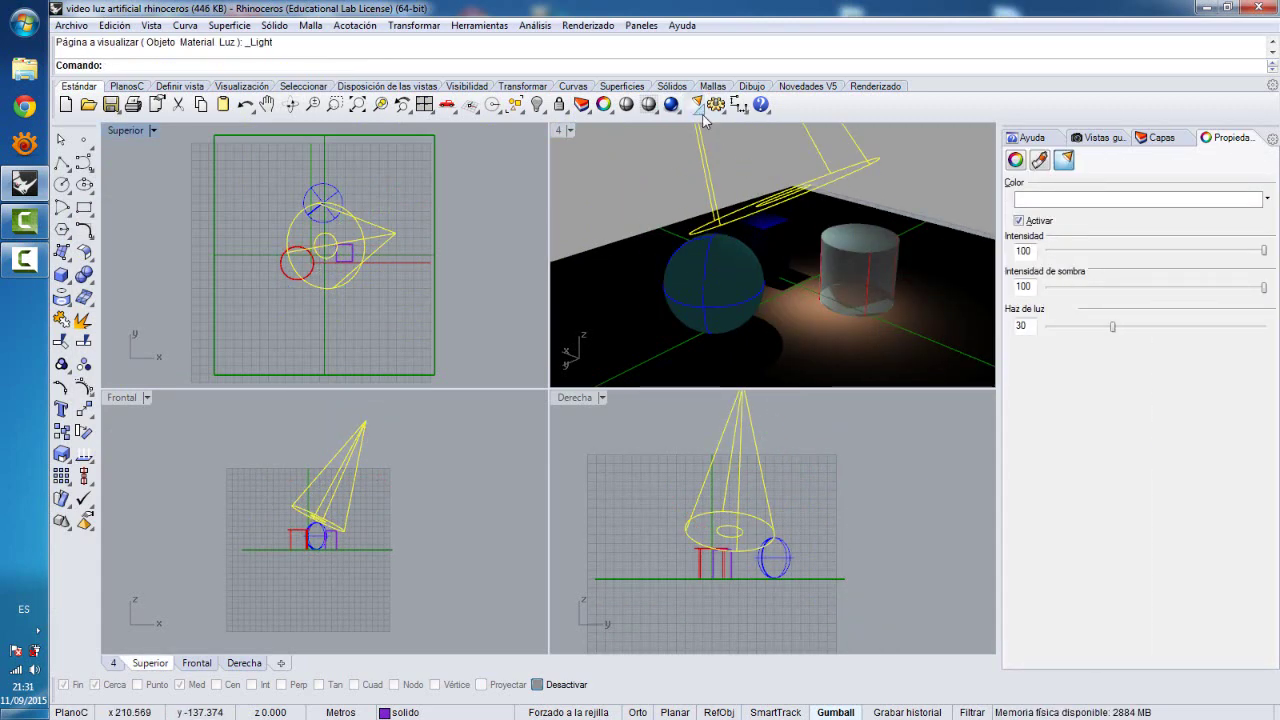
pyautogui.click(700, 108)
pyautogui.click(748, 168)
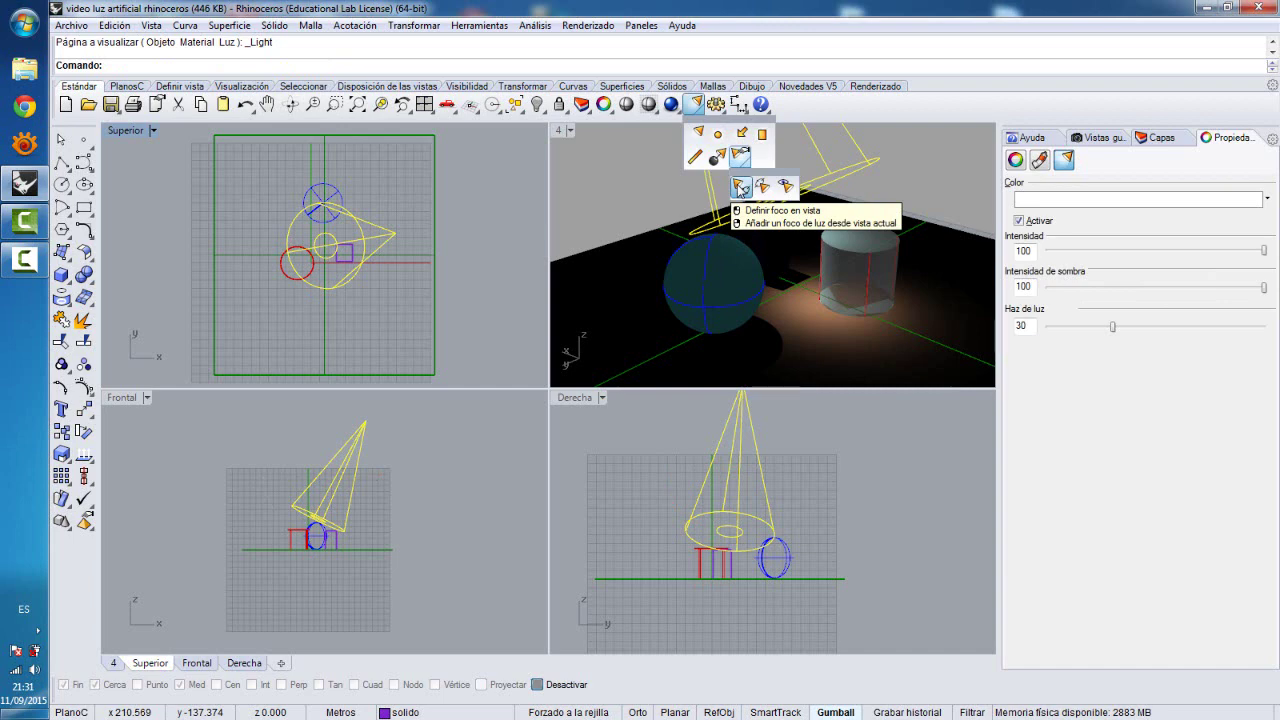
pyautogui.click(739, 186)
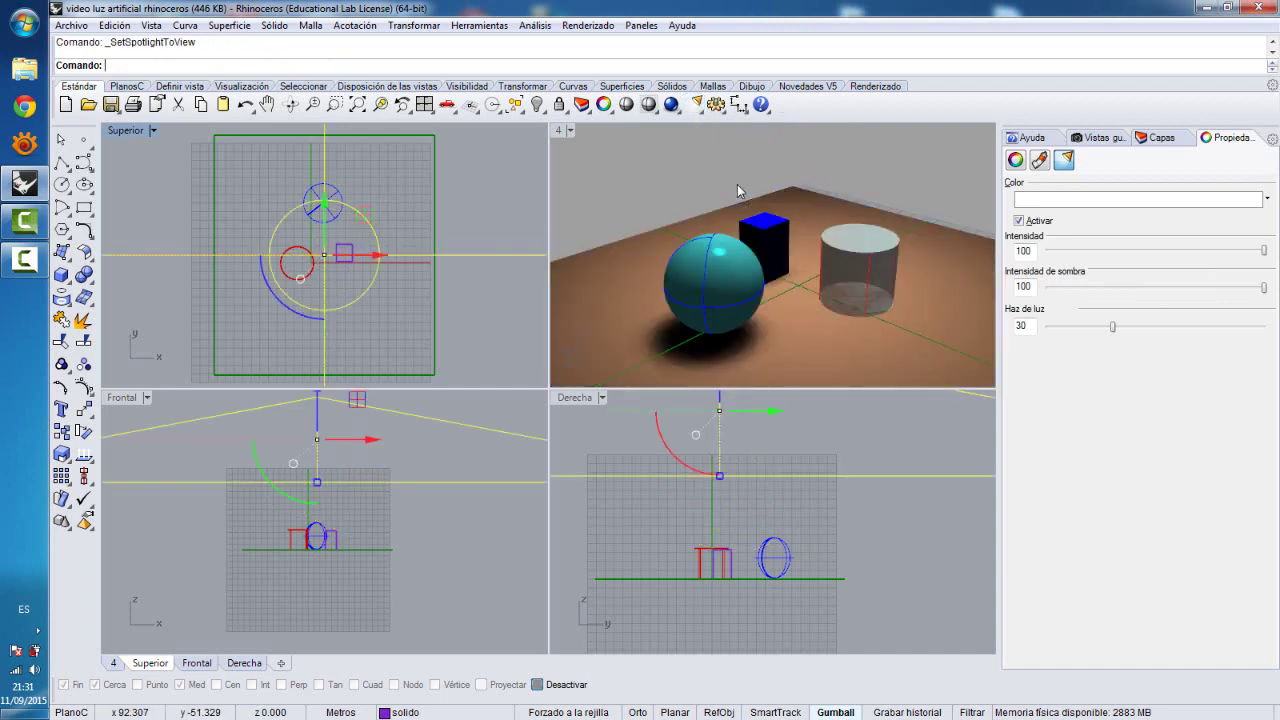
# - Examine the realigned spotlight's cone and its position above the objects in the top, front and perspective views
pyautogui.scroll(5, 371, 229)
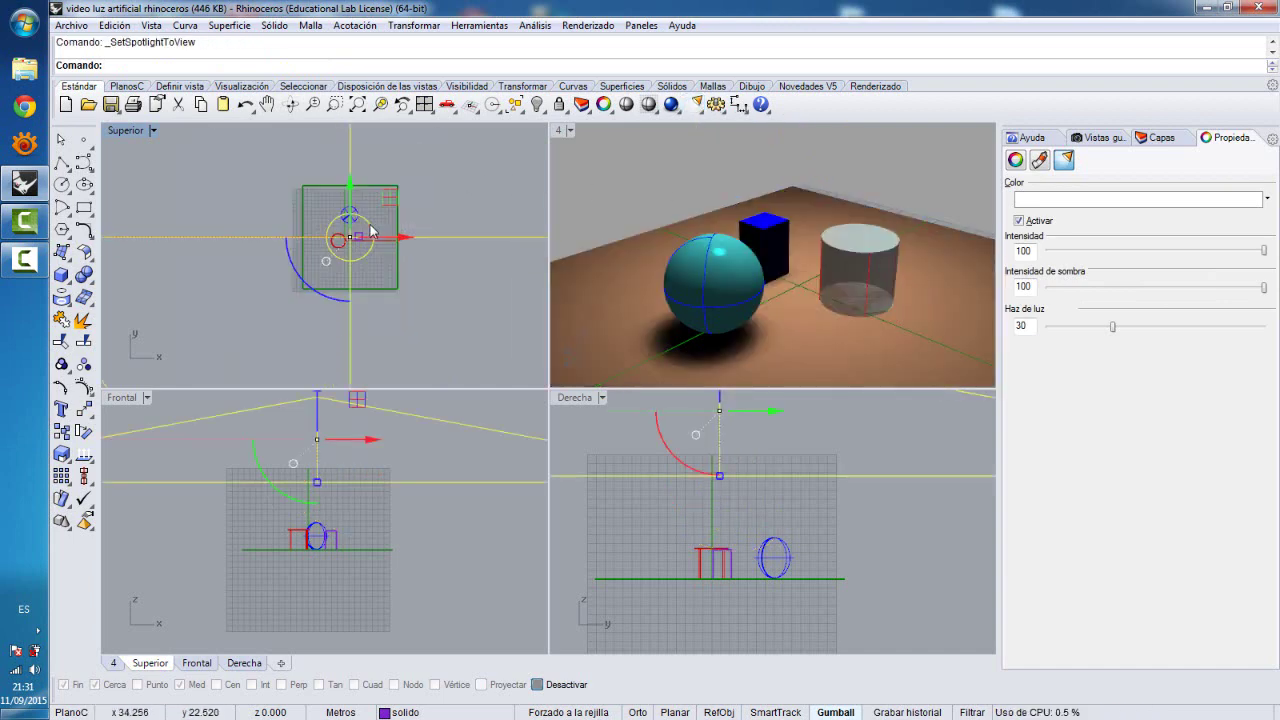
pyautogui.scroll(-4, 314, 428)
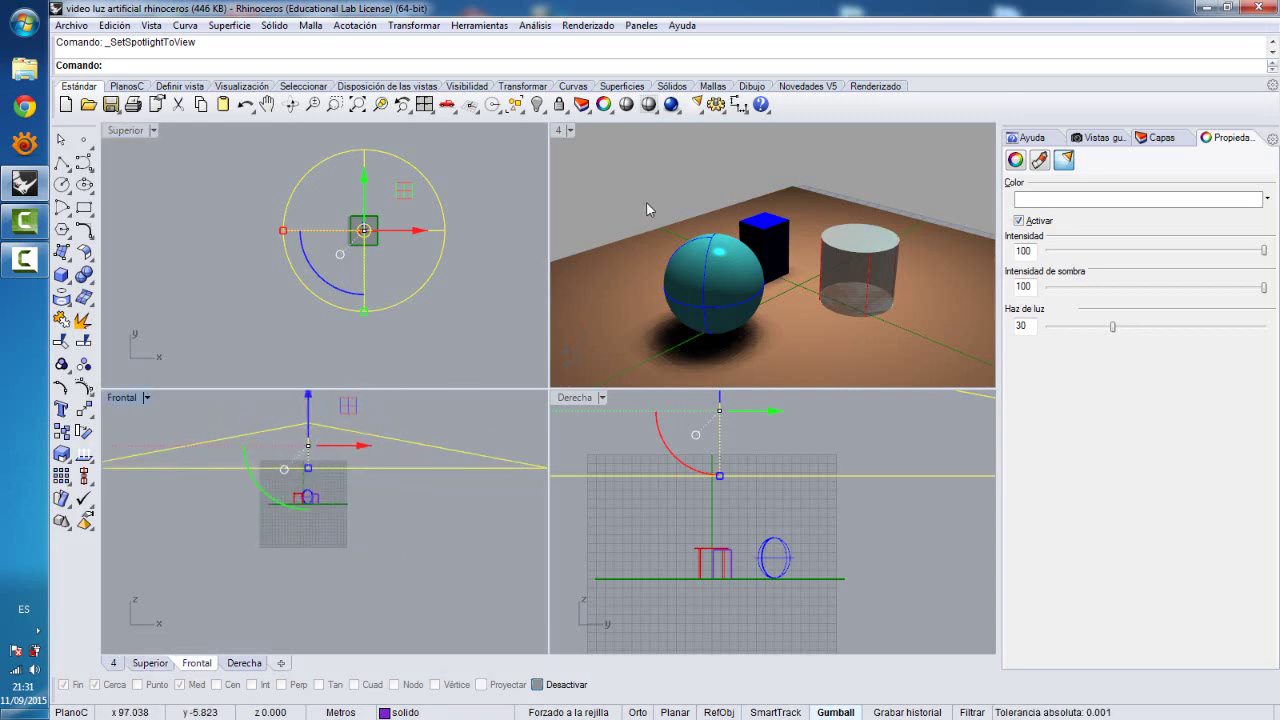
pyautogui.scroll(-4, 646, 202)
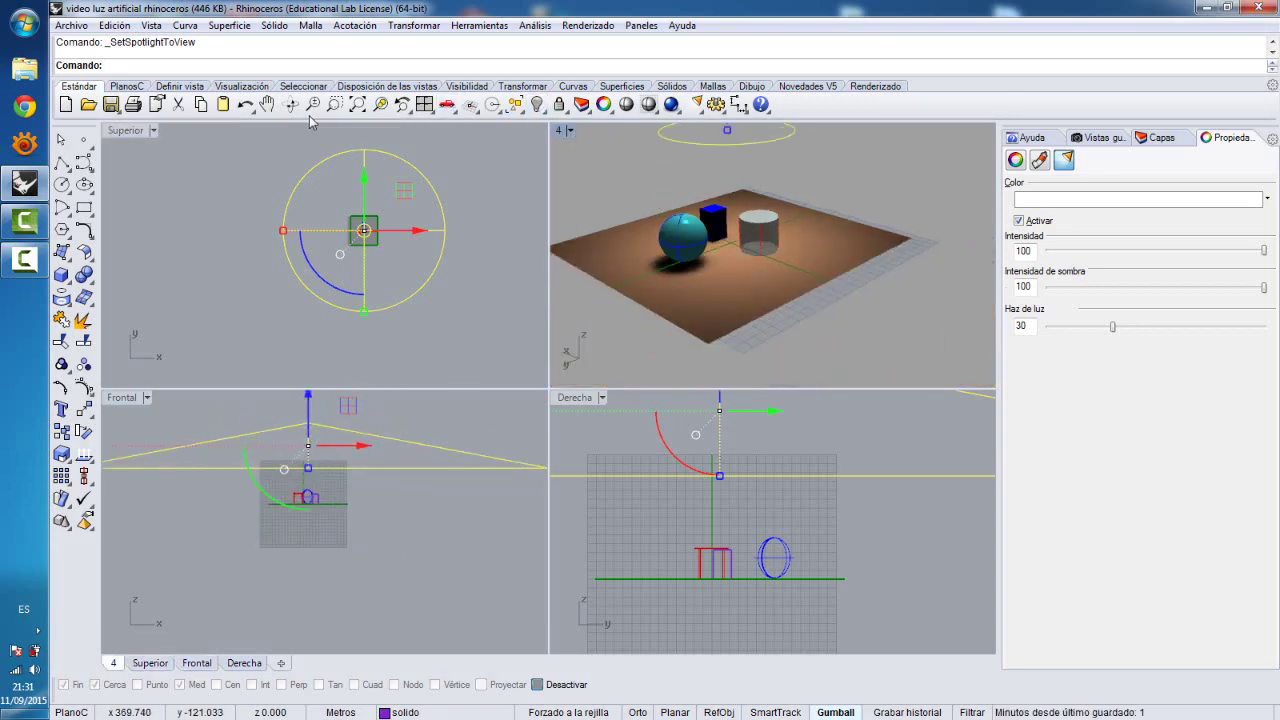
pyautogui.click(267, 104)
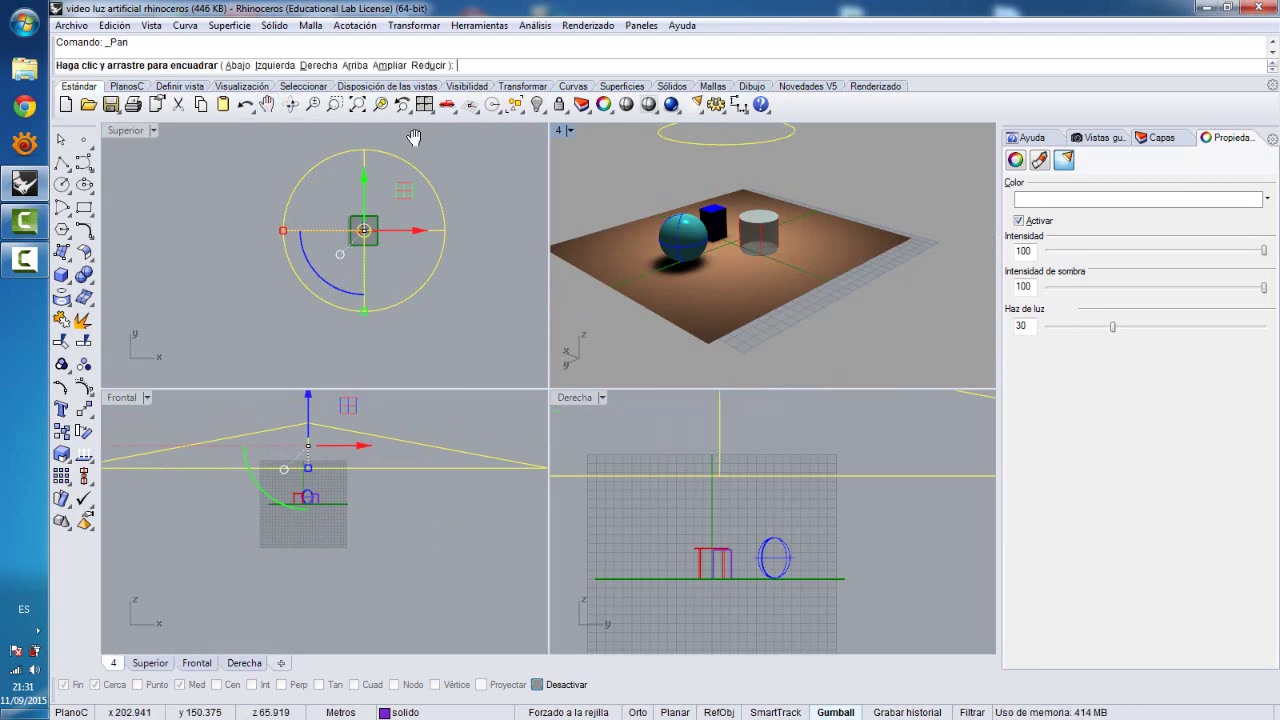
pyautogui.moveTo(633, 167); pyautogui.dragTo(654, 258)
pyautogui.press('Escape')
pyautogui.scroll(-3, 656, 247)
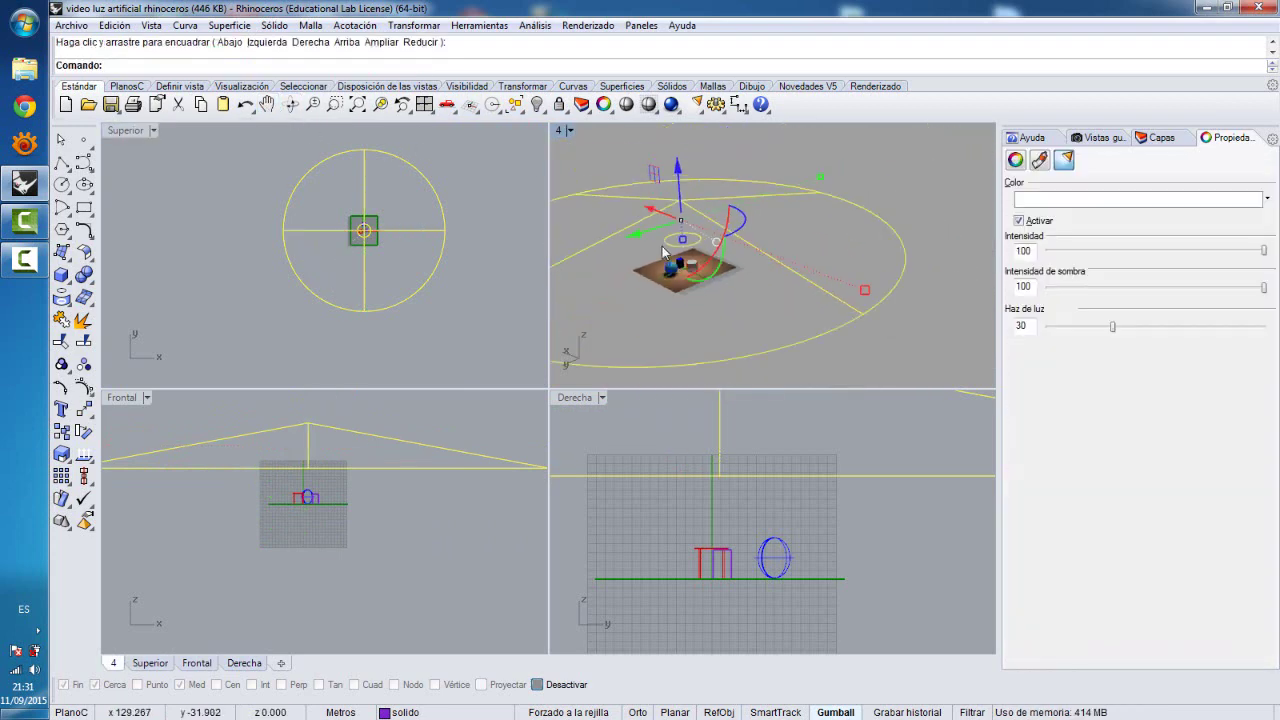
pyautogui.scroll(3, 652, 237)
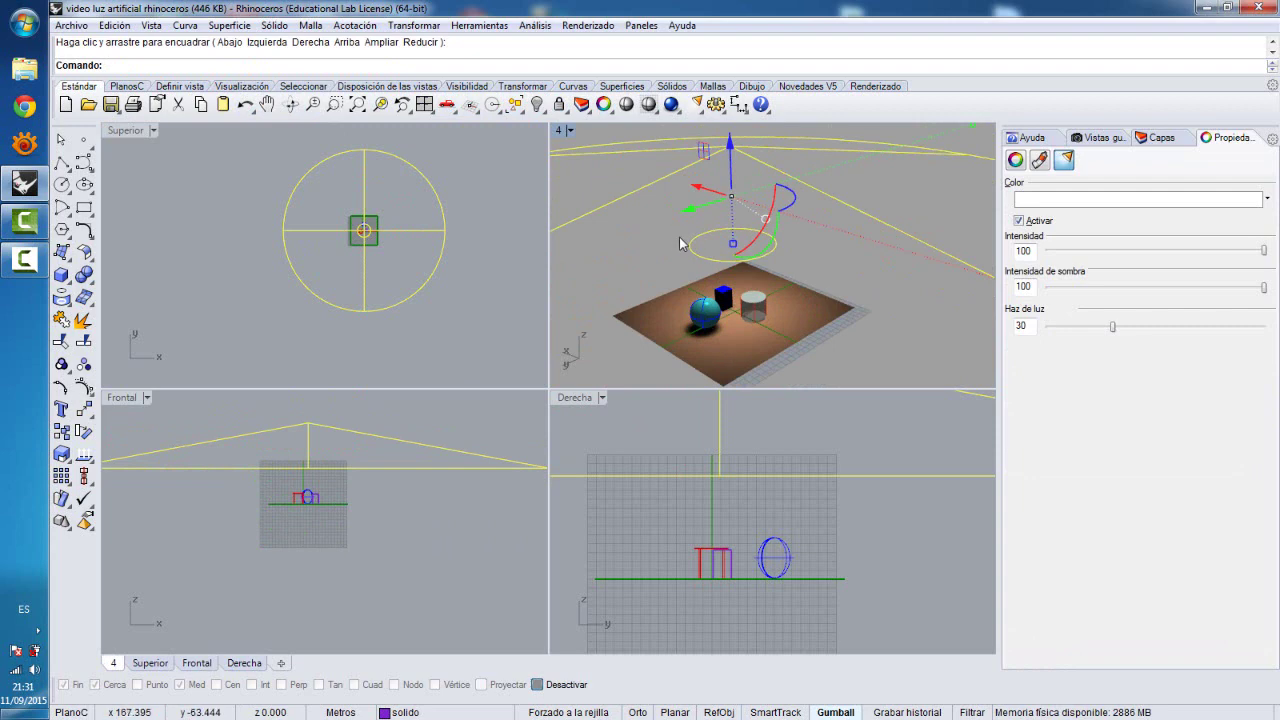
pyautogui.scroll(3, 684, 244)
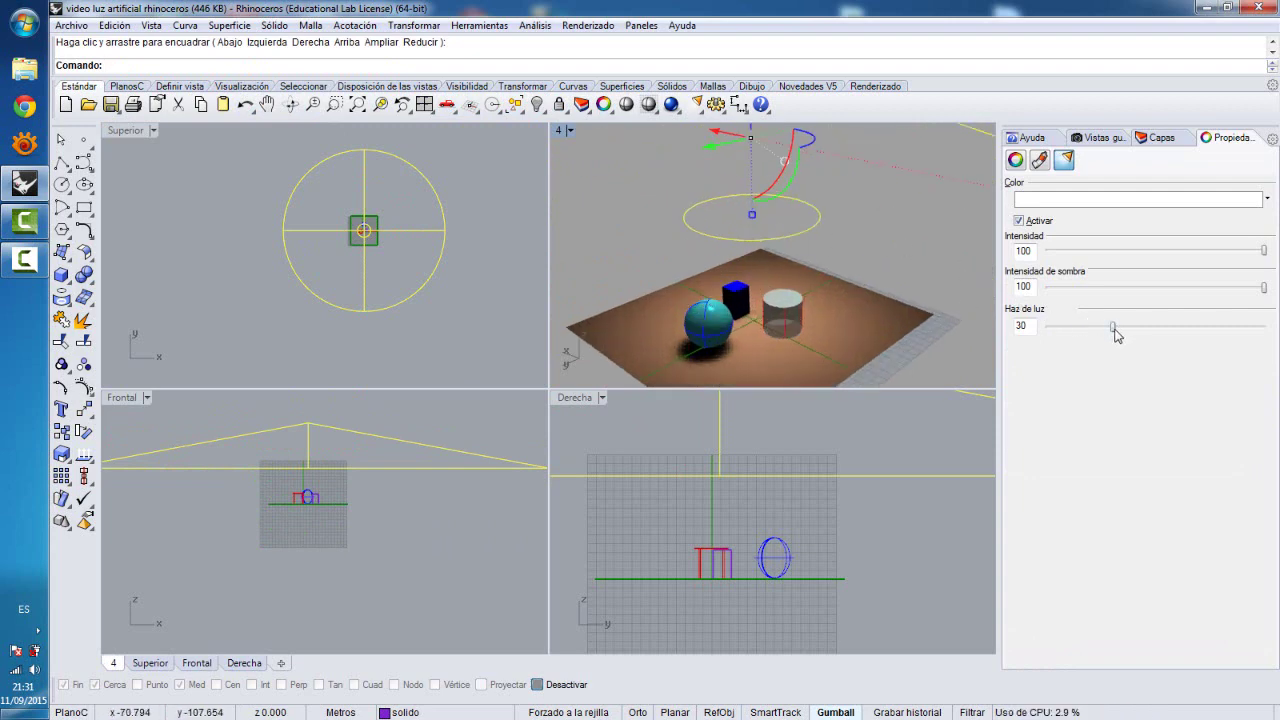
# - Try the overhead spotlight's light beam value at 35, and reduce it to 17 in the maximized perspective view
pyautogui.moveTo(1115, 330)
pyautogui.mouseDown()
pyautogui.moveTo(1171, 333)
pyautogui.moveTo(1124, 331)
pyautogui.mouseUp()
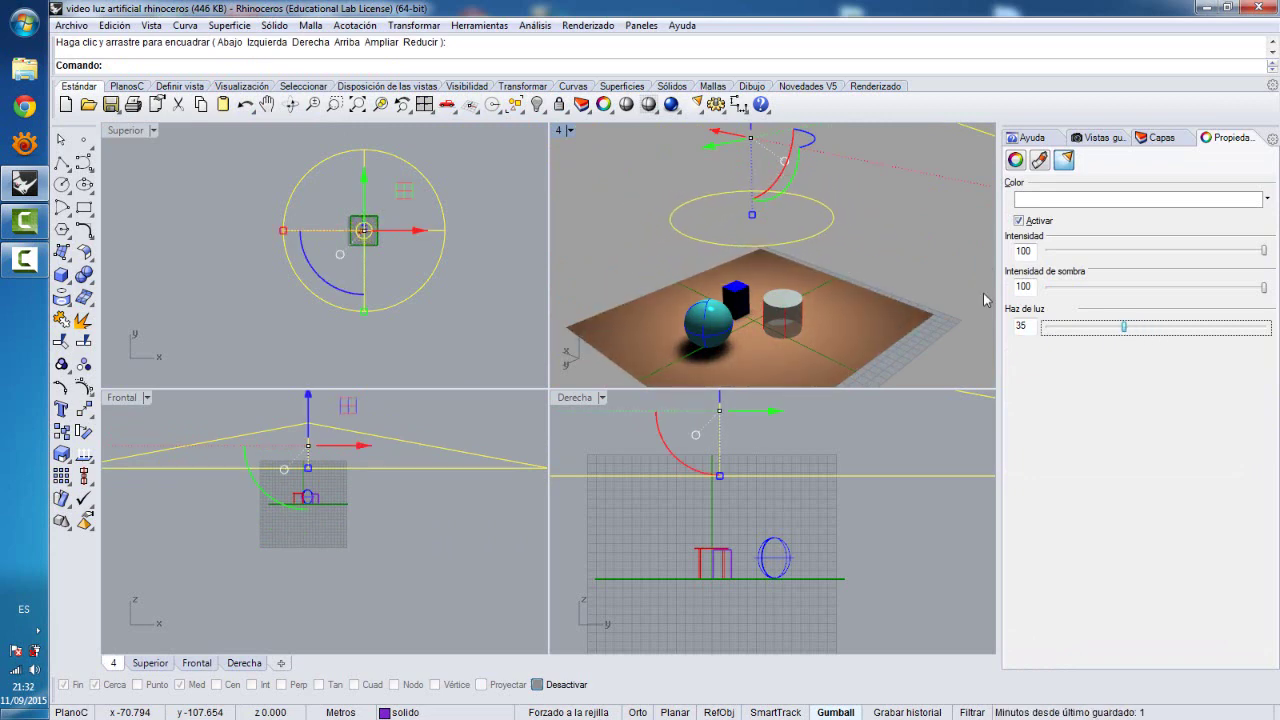
pyautogui.doubleClick(561, 131)
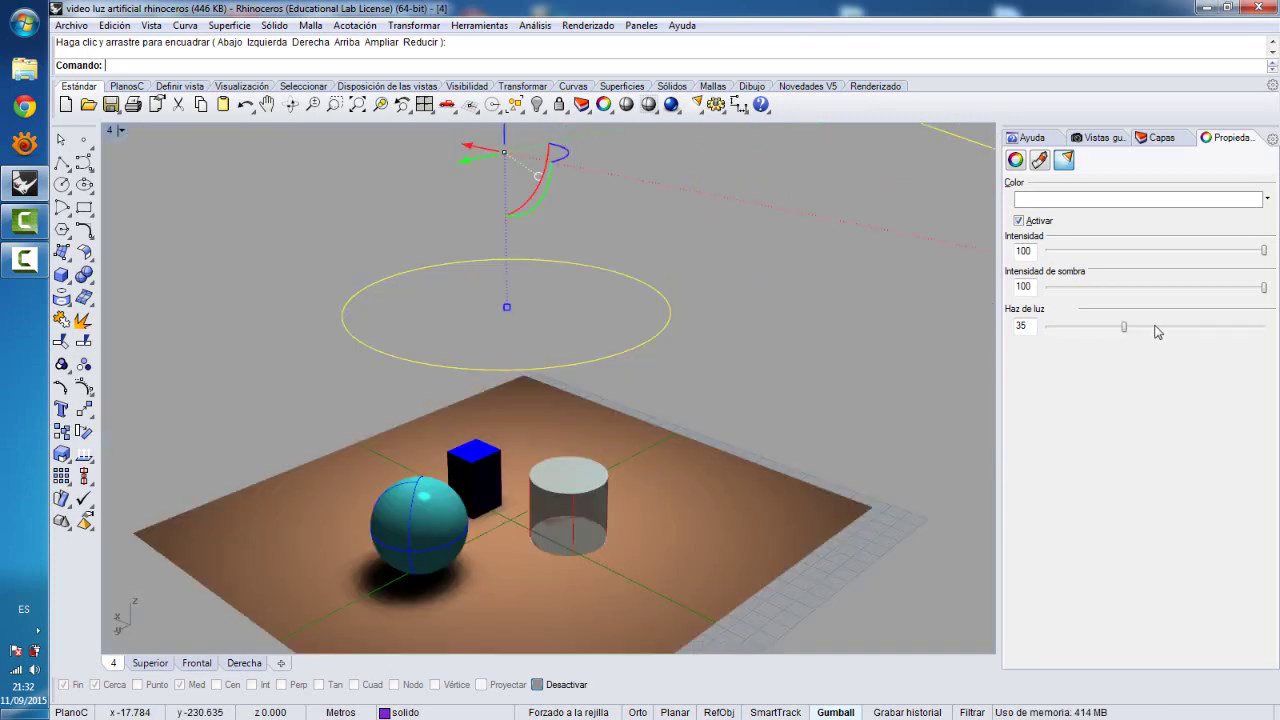
pyautogui.moveTo(1129, 334); pyautogui.dragTo(1089, 329)
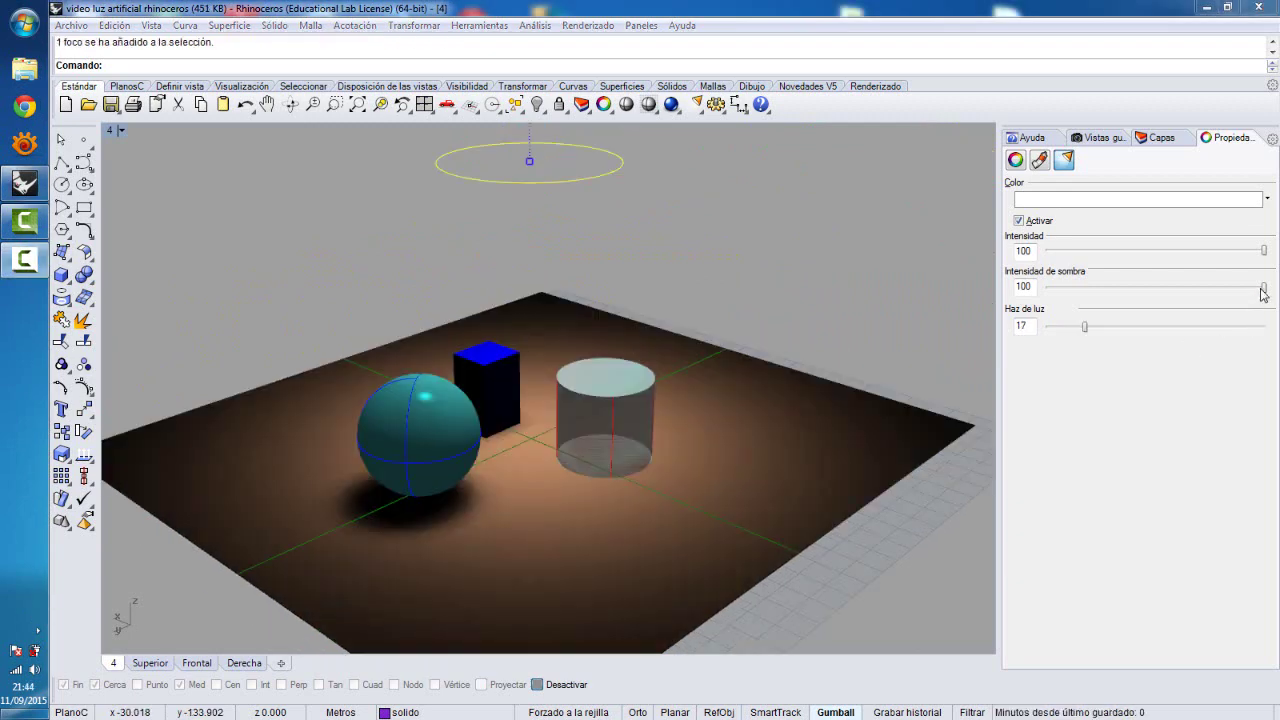
# - Review the overhead spotlight's intensity and shadow intensity settings, and render the maximized perspective view
pyautogui.moveTo(1263, 289)
pyautogui.mouseDown()
pyautogui.moveTo(1137, 291)
pyautogui.moveTo(1220, 303)
pyautogui.moveTo(1264, 289)
pyautogui.moveTo(1223, 251)
pyautogui.moveTo(1158, 256)
pyautogui.moveTo(1260, 251)
pyautogui.moveTo(1200, 265)
pyautogui.moveTo(1266, 268)
pyautogui.mouseUp()
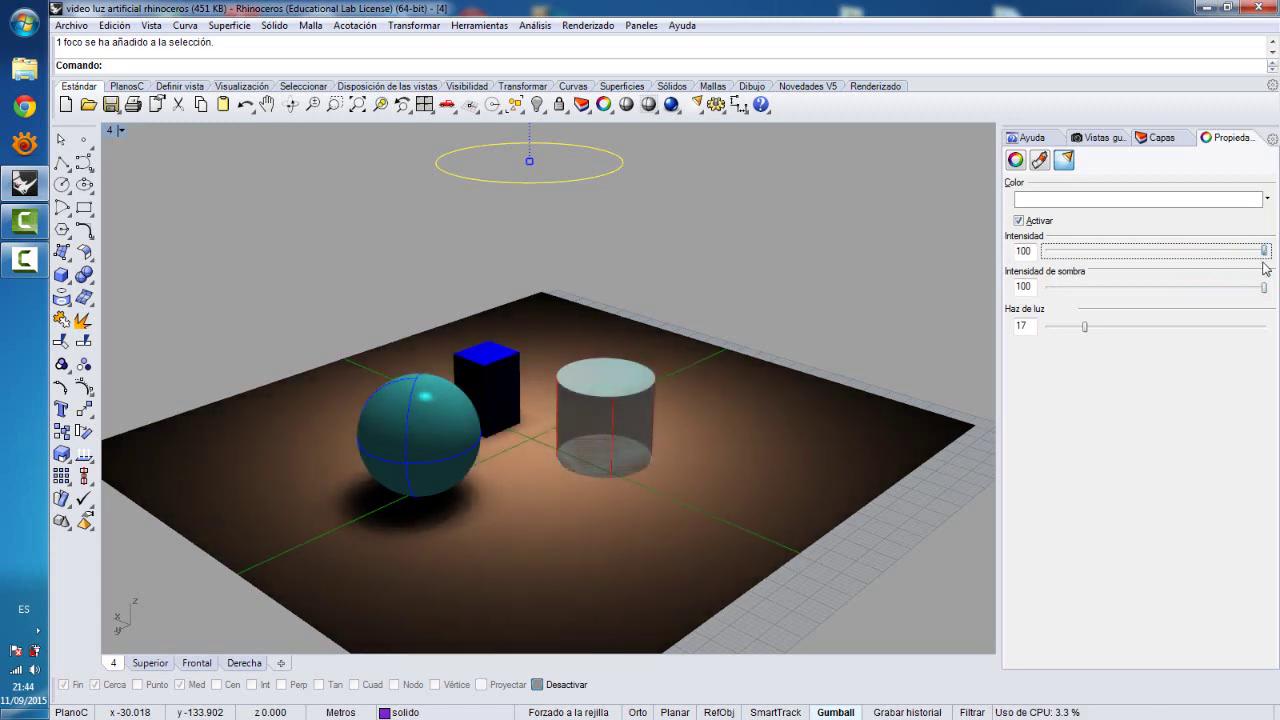
pyautogui.click(671, 104)
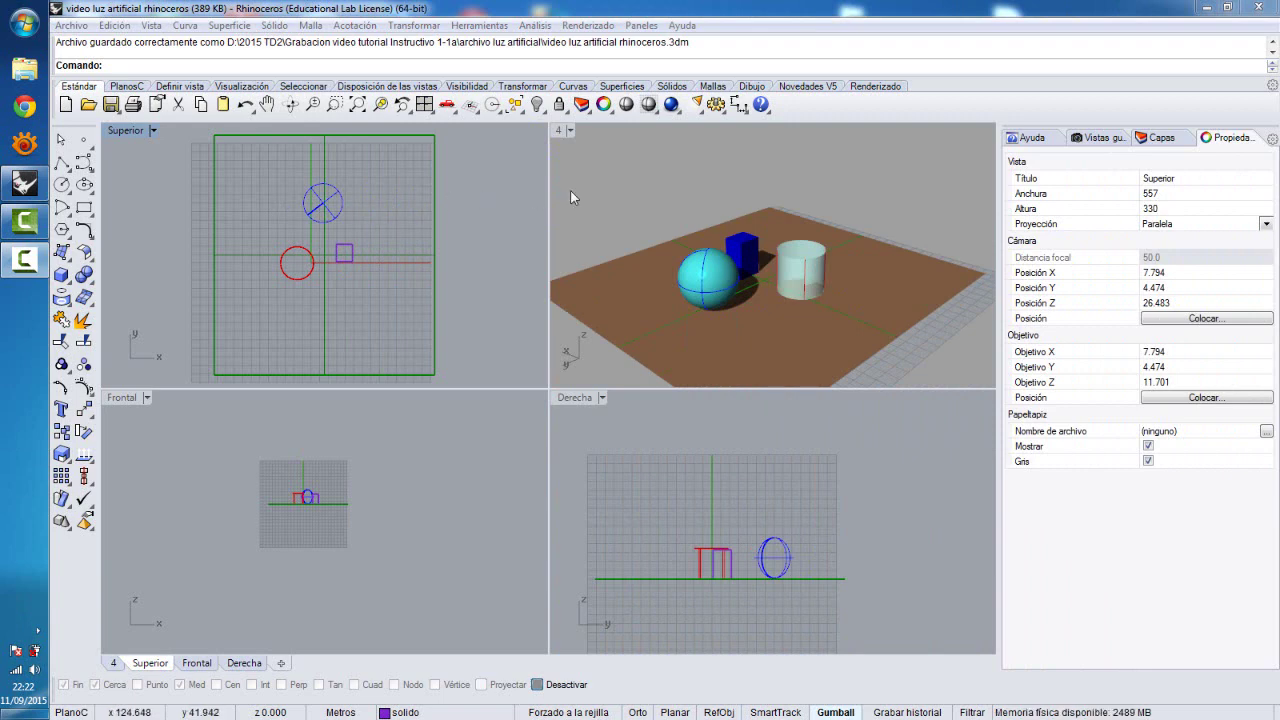
# - Create a main spotlight with its base centred between the three objects and its apex about 125 m high on the cylinder's side
pyautogui.click(698, 105)
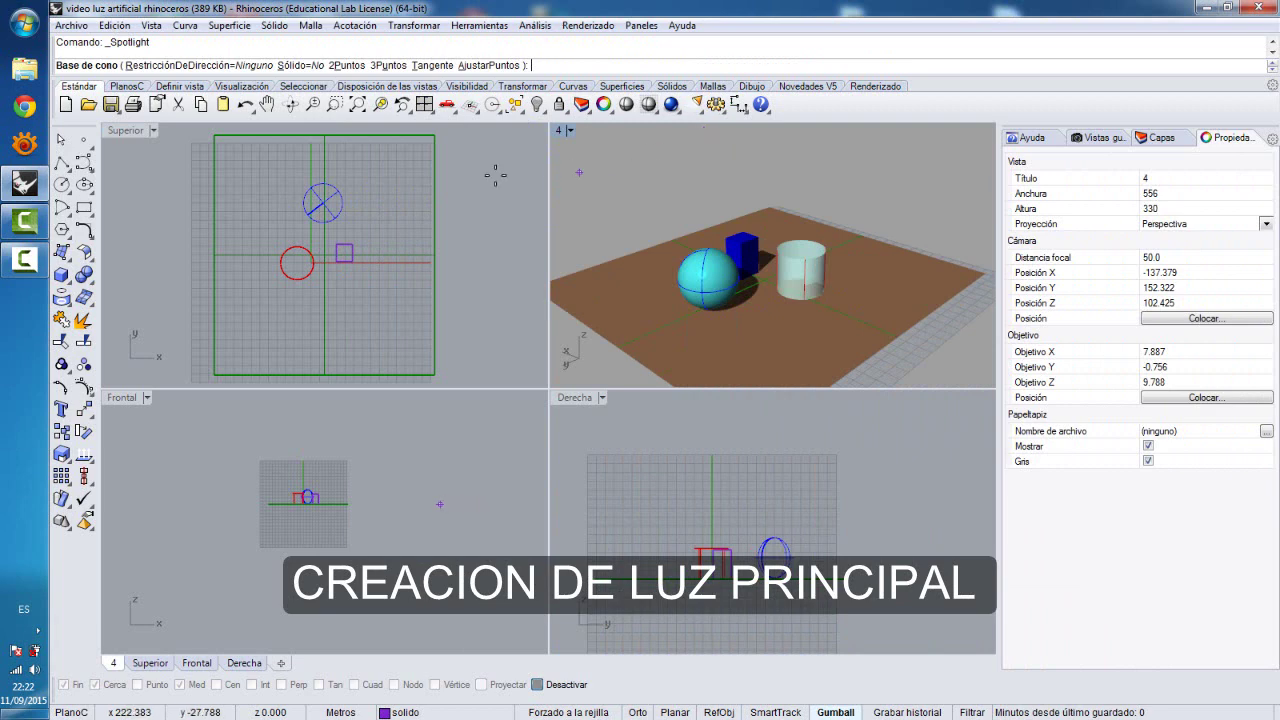
pyautogui.click(319, 237)
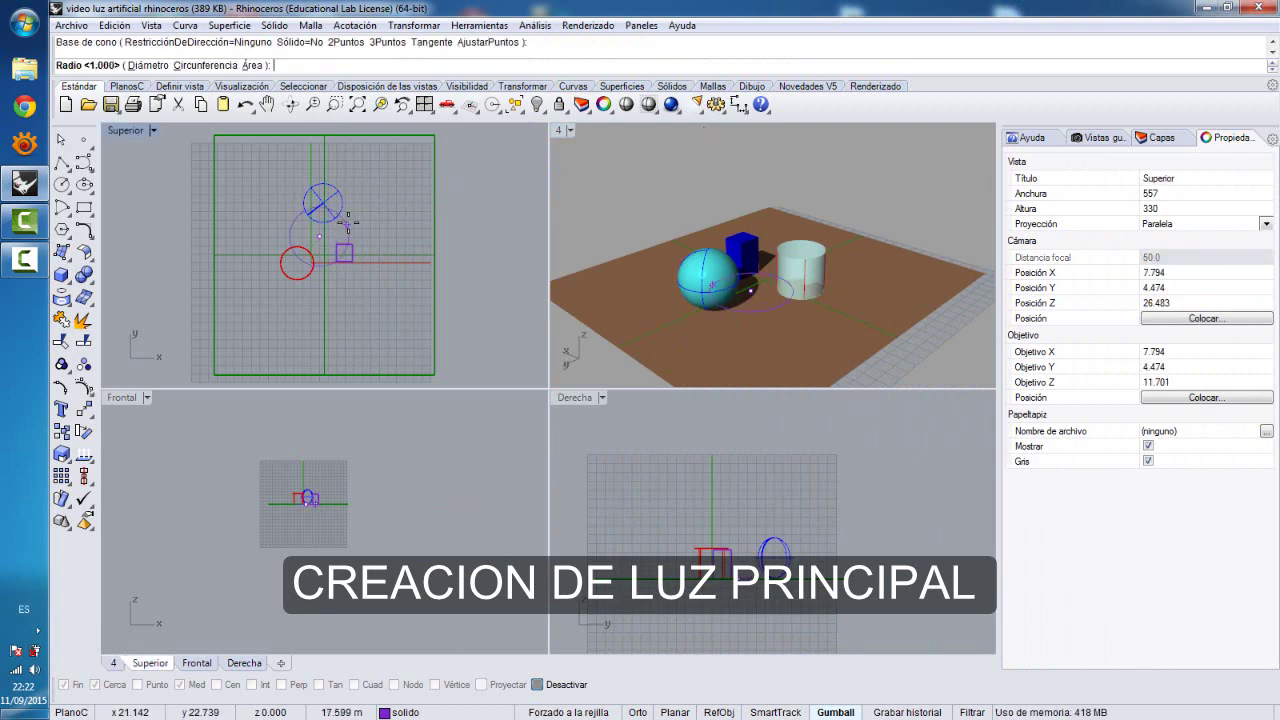
pyautogui.click(347, 221)
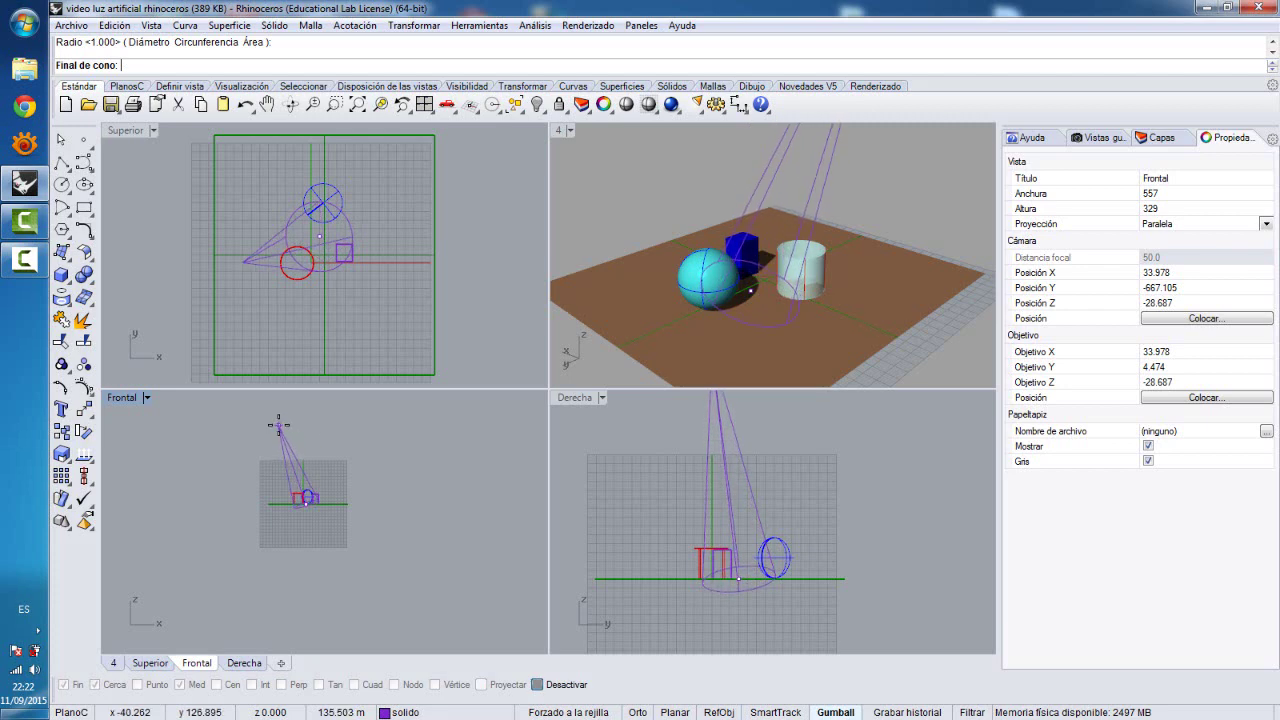
pyautogui.click(280, 430)
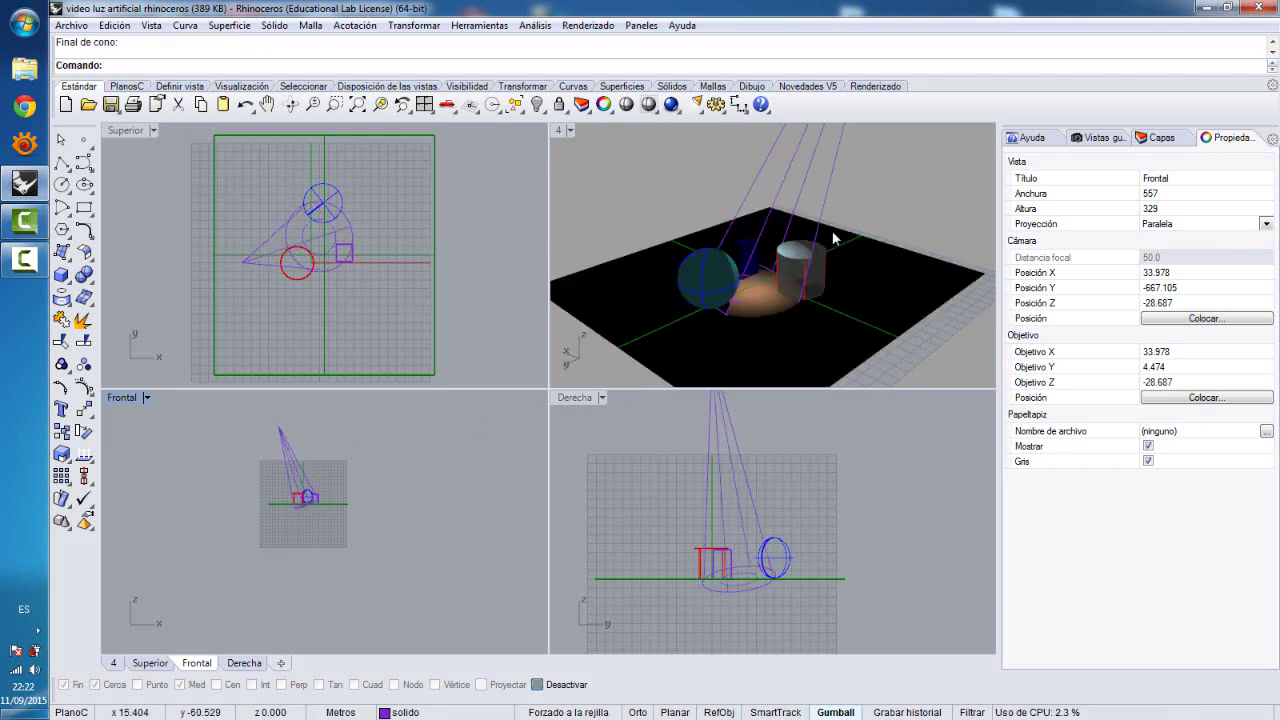
# - Reduce the main spotlight's light beam to 39 and render the maximized perspective view
pyautogui.click(818, 183)
pyautogui.doubleClick(559, 131)
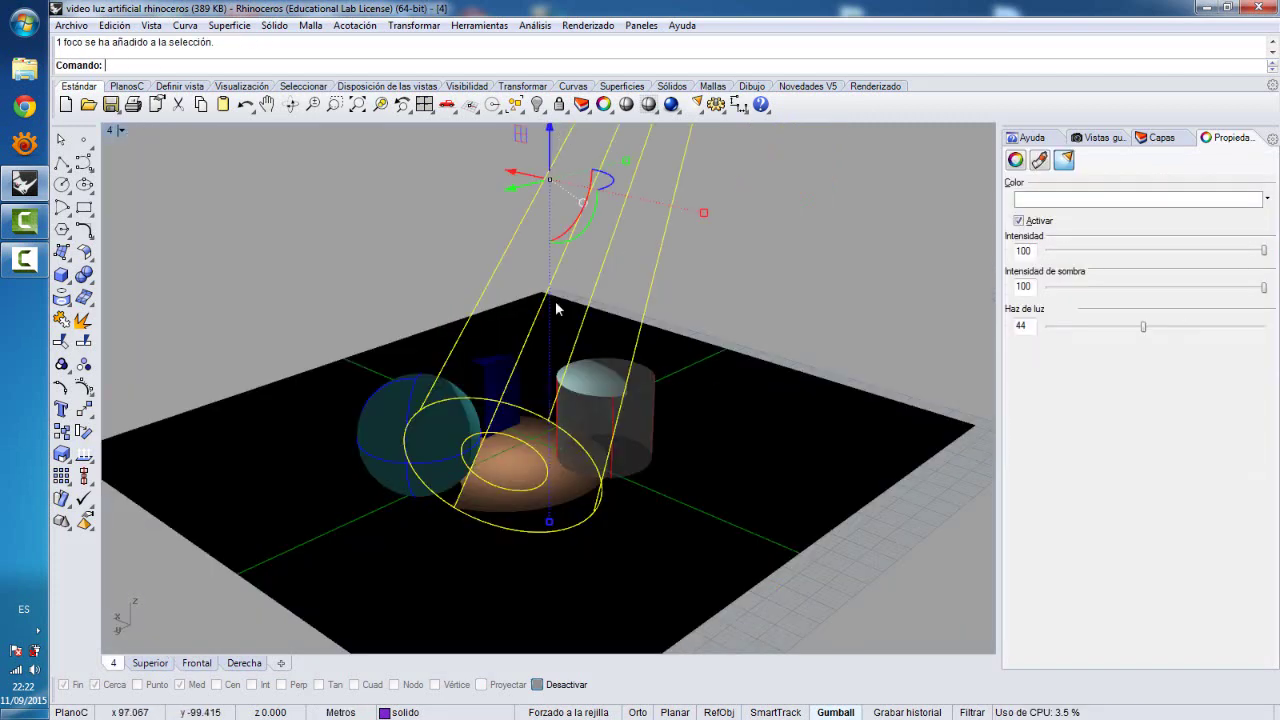
pyautogui.click(671, 105)
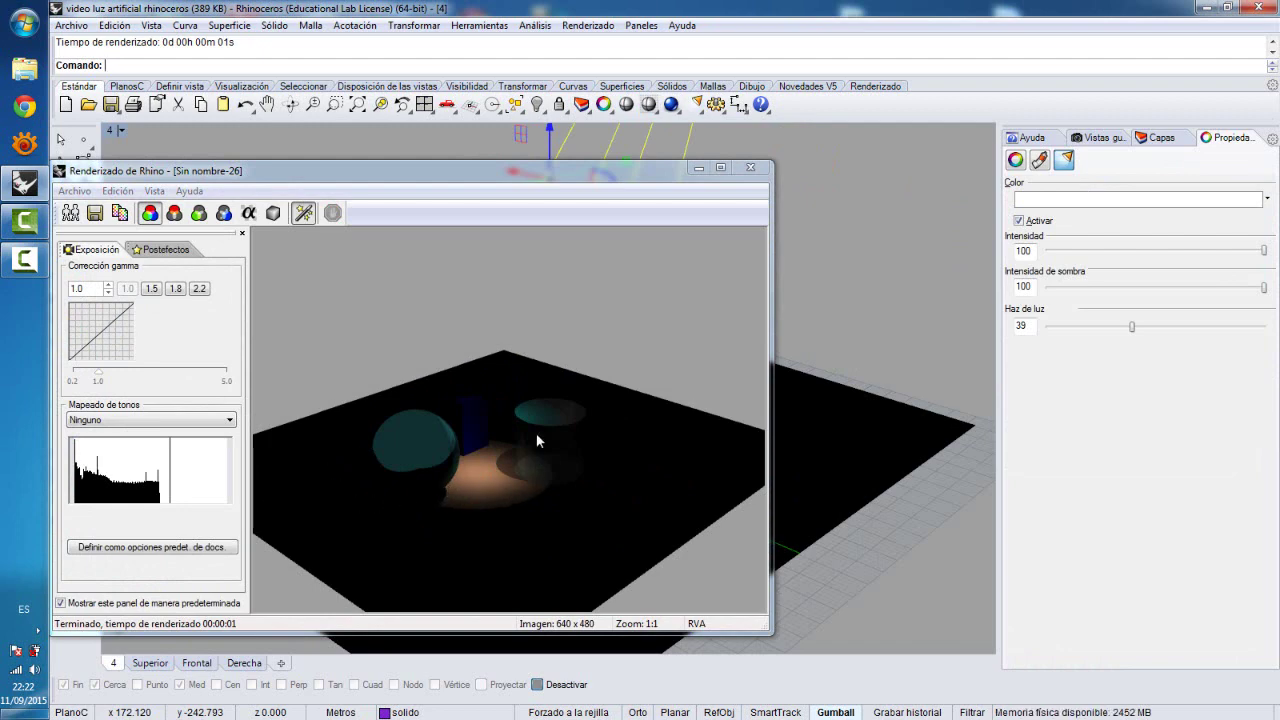
pyautogui.click(752, 170)
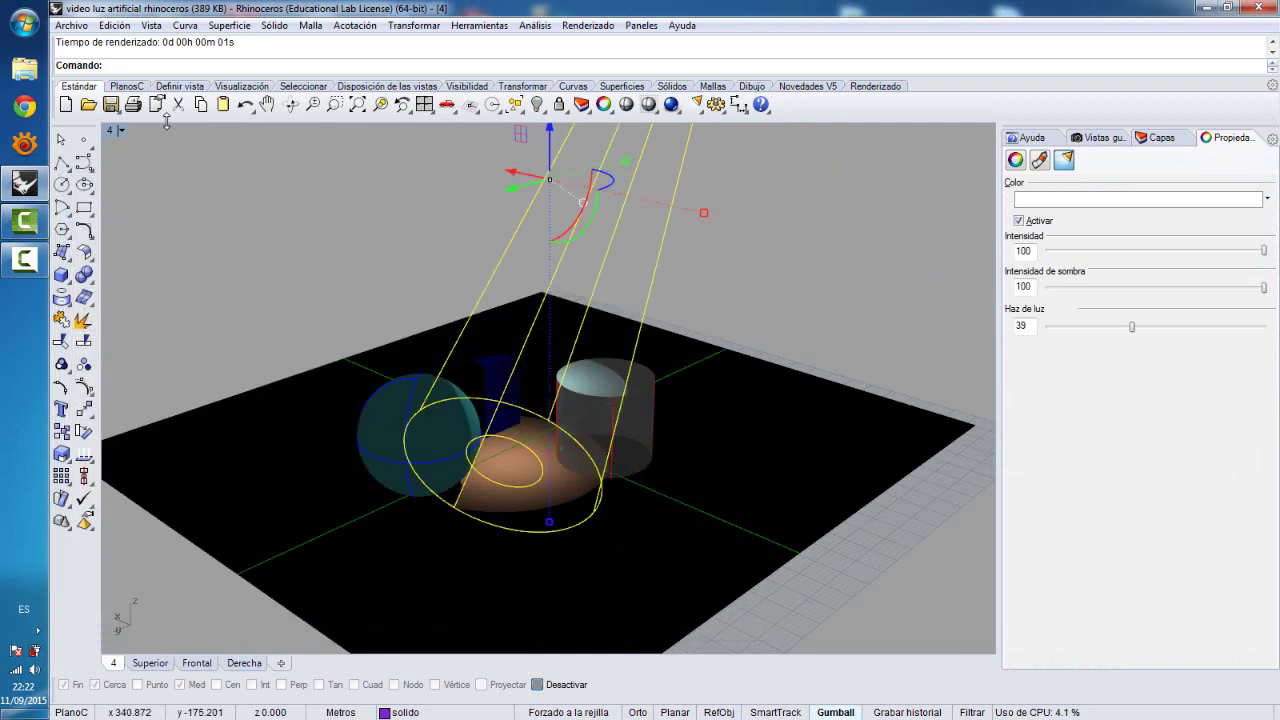
pyautogui.doubleClick(112, 132)
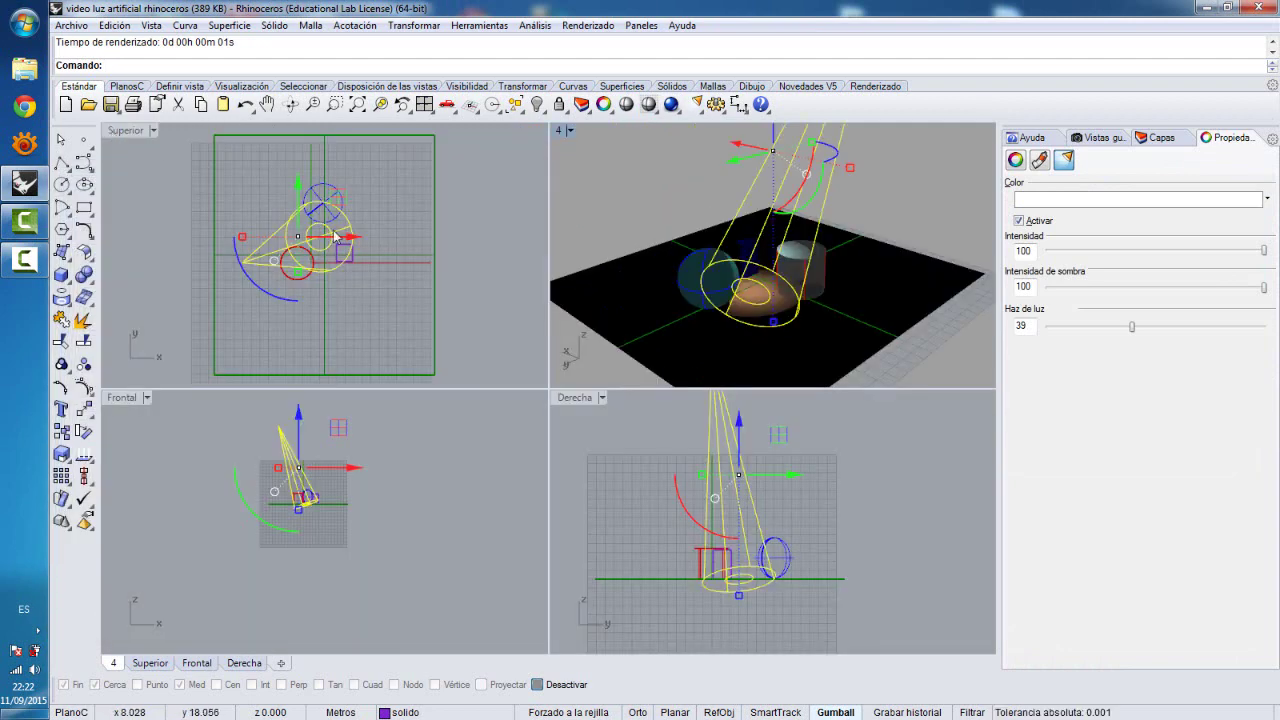
# - Create a point light just behind the box, between it and the sphere, in the top view
pyautogui.click(378, 203)
pyautogui.scroll(3, 299, 226)
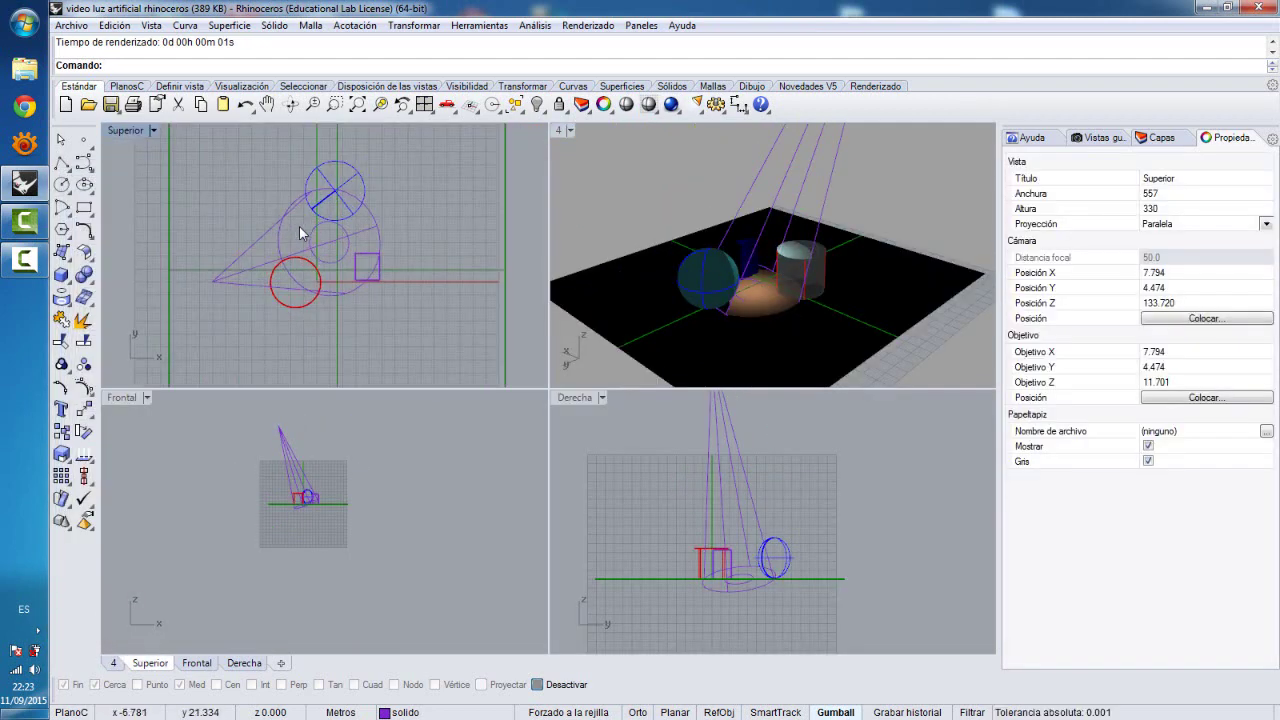
pyautogui.click(702, 110)
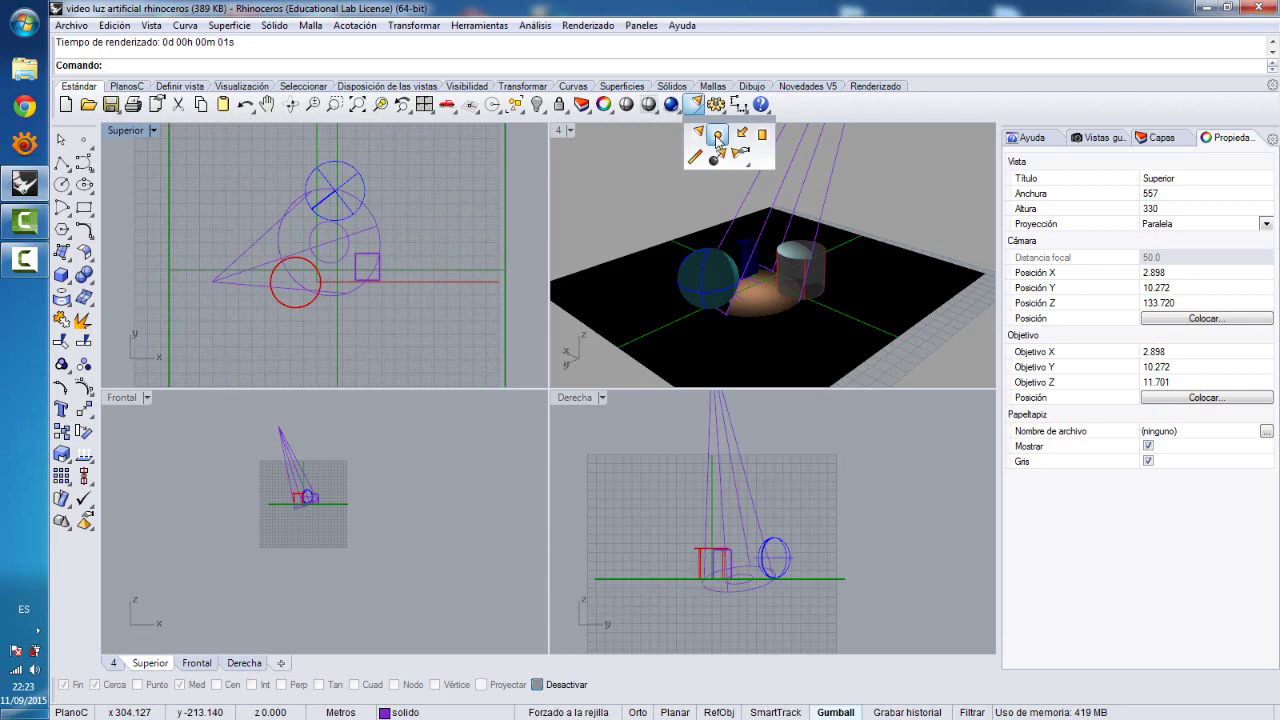
pyautogui.click(717, 136)
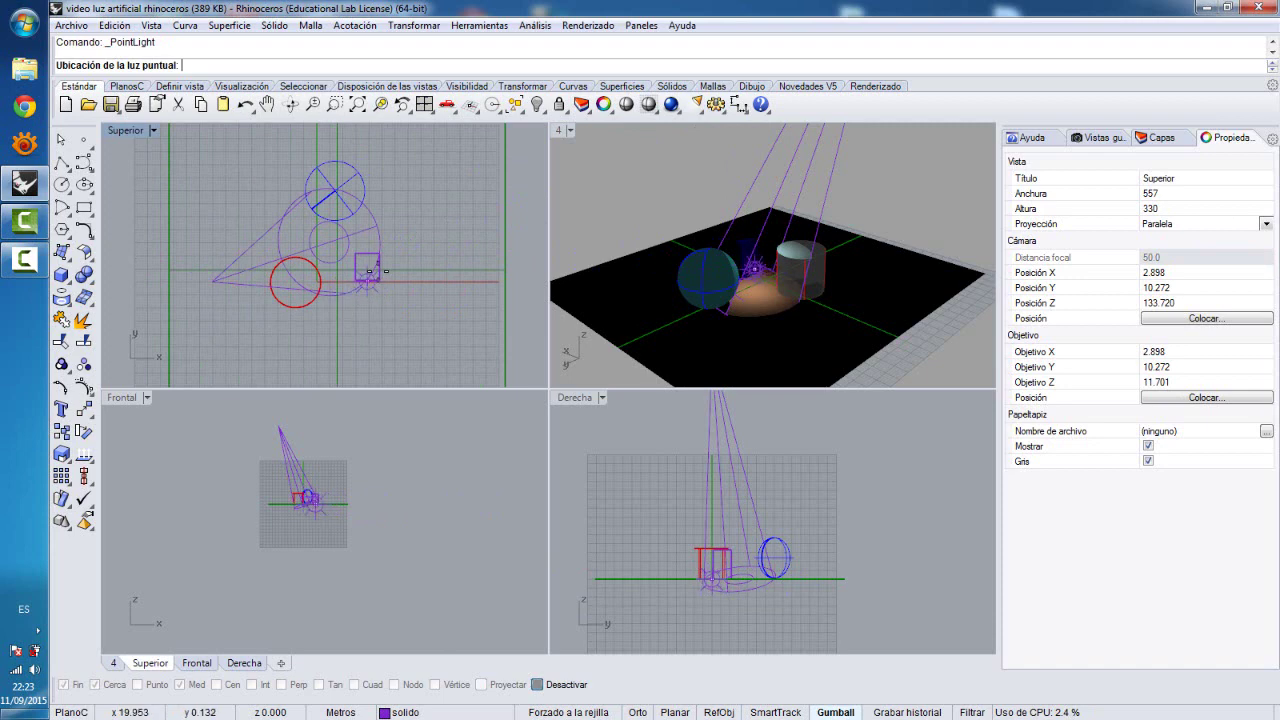
pyautogui.click(374, 235)
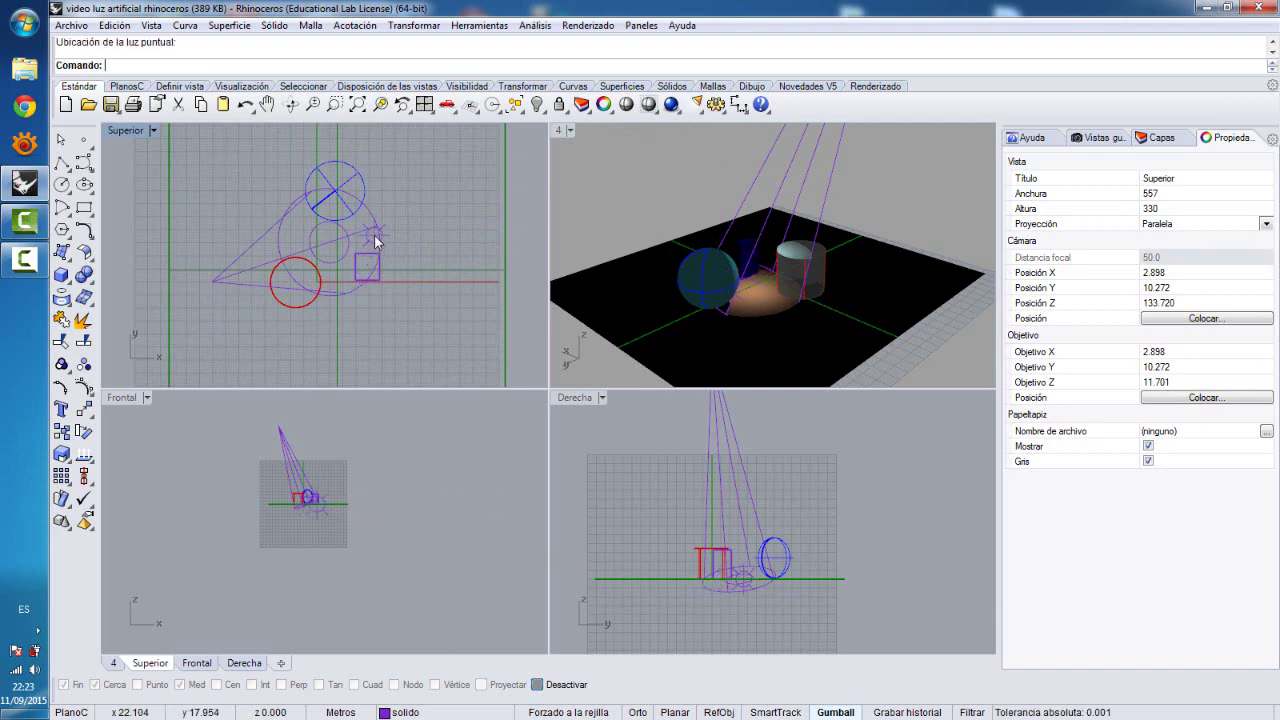
# - Move the new point light about 9.5 m up and slightly inward in the front view, to mid-height of the objects
pyautogui.click(280, 497)
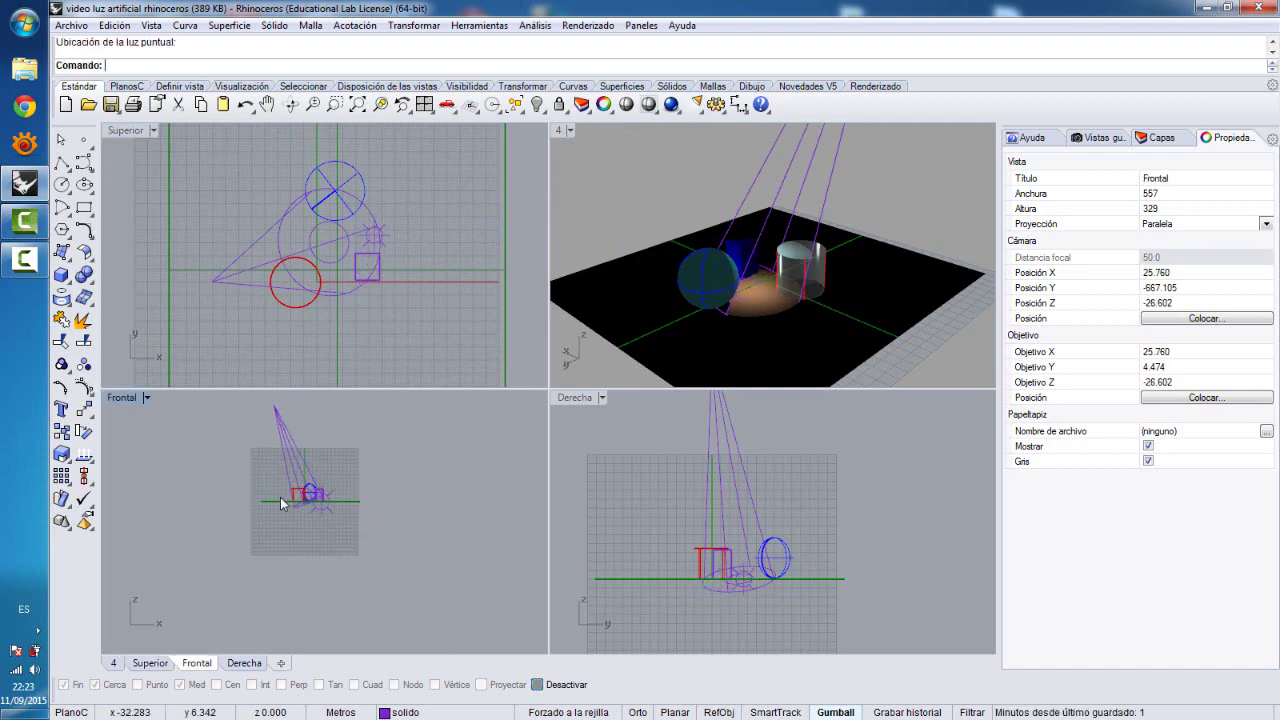
pyautogui.scroll(5, 290, 500)
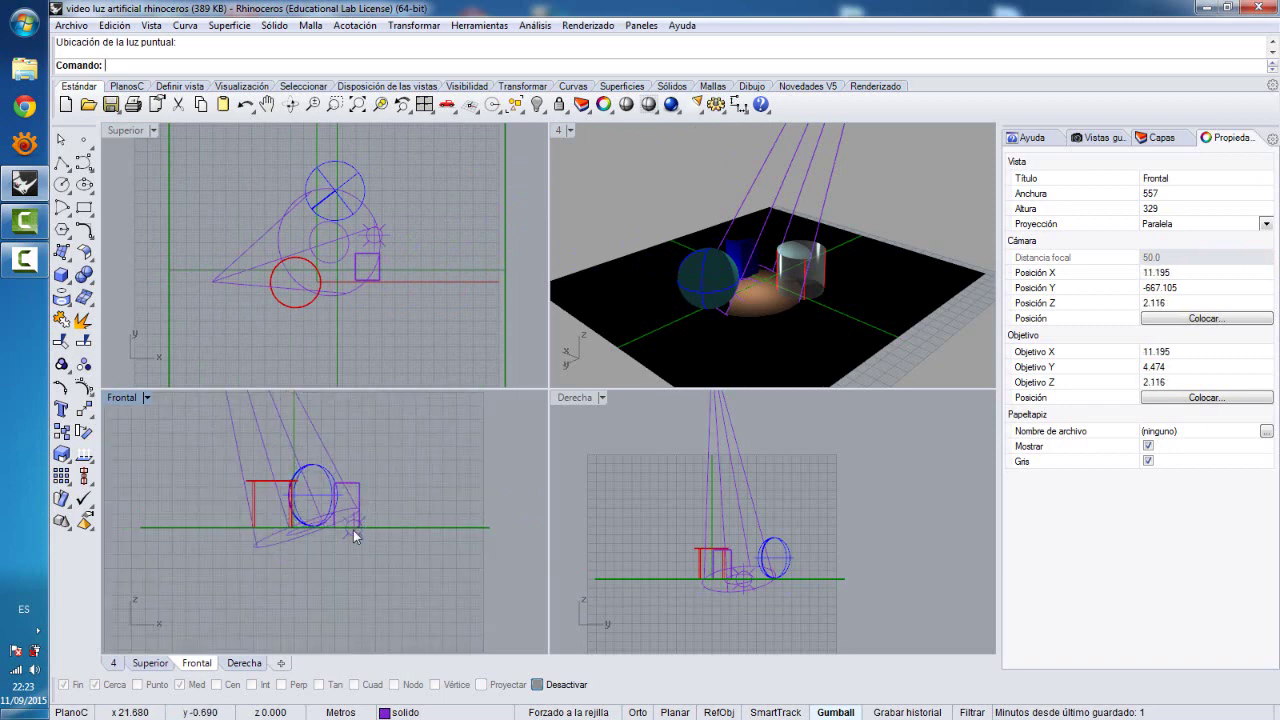
pyautogui.click(353, 530)
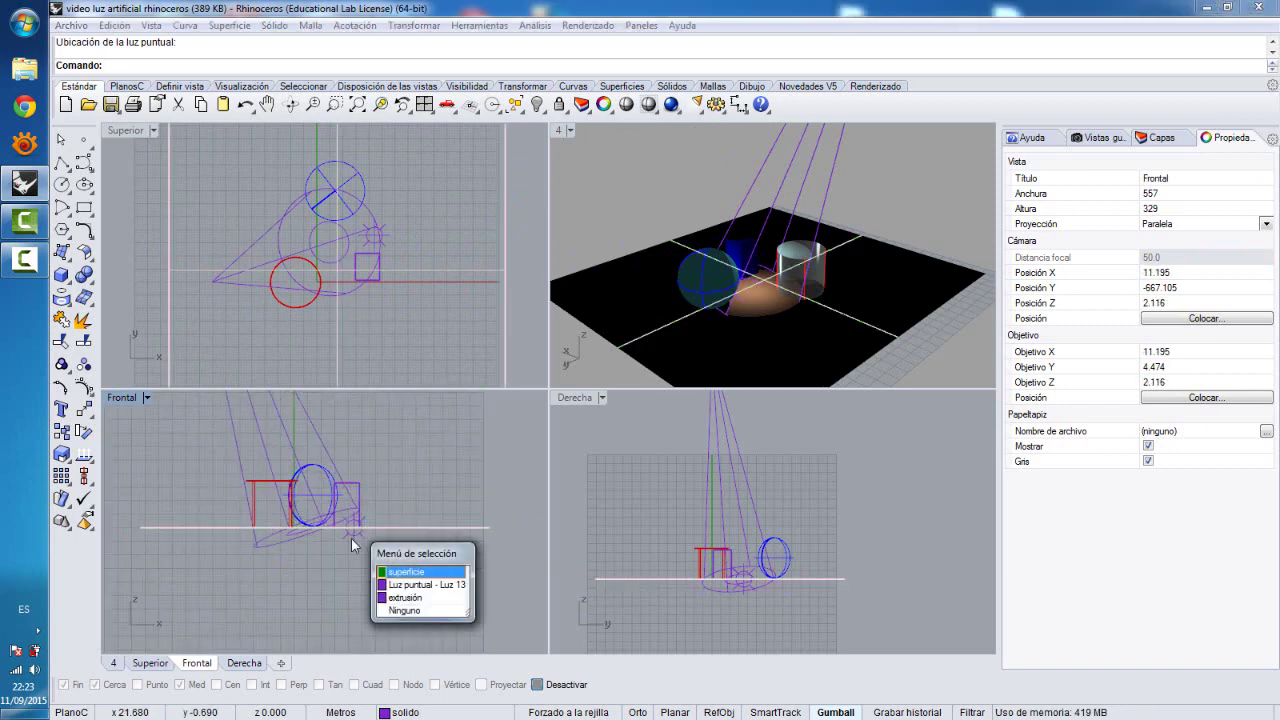
pyautogui.click(400, 585)
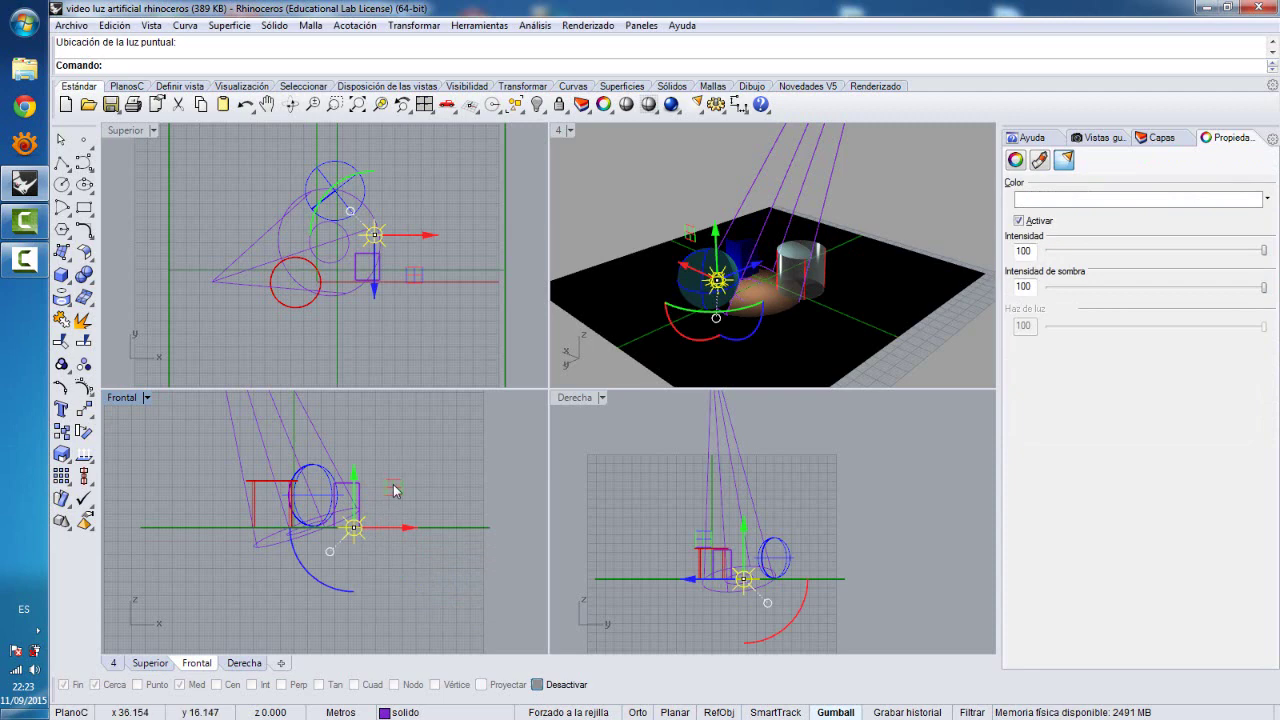
pyautogui.moveTo(395, 485); pyautogui.dragTo(384, 465)
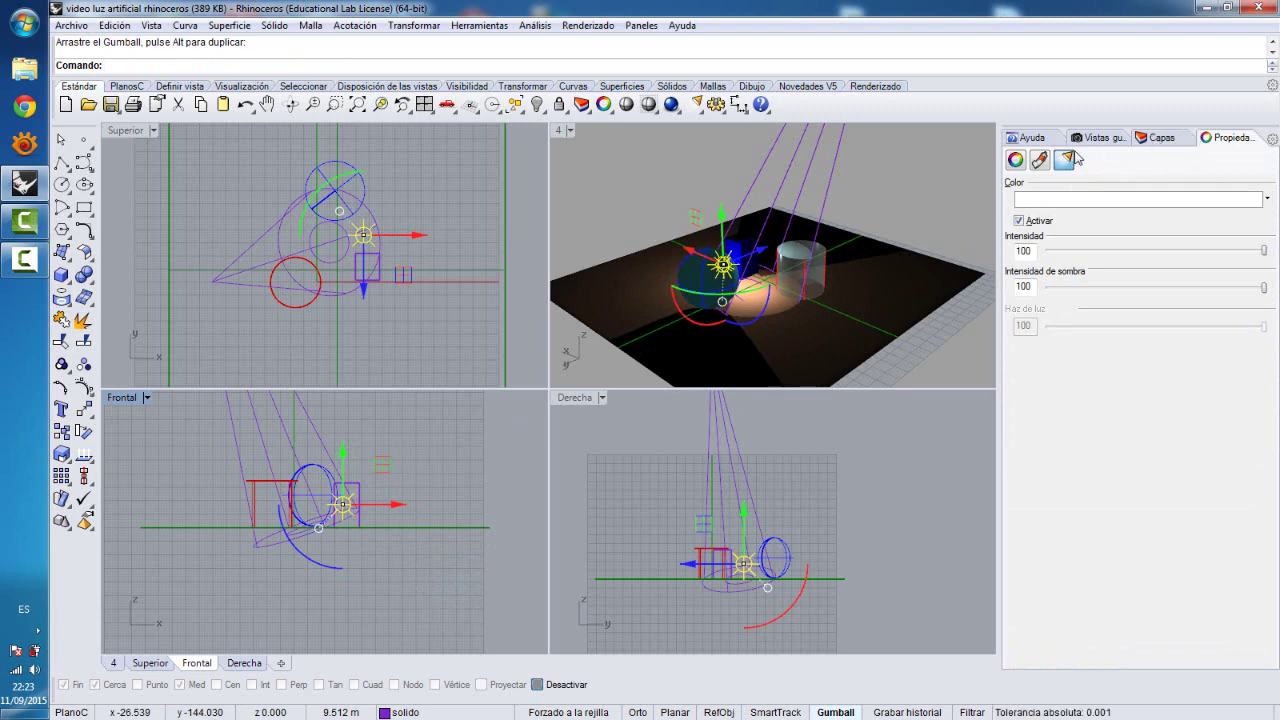
# - Set the point light's intensity to 43 and its shadow intensity to 16, judging the effect in a close perspective view
pyautogui.moveTo(1263, 251); pyautogui.dragTo(1166, 252)
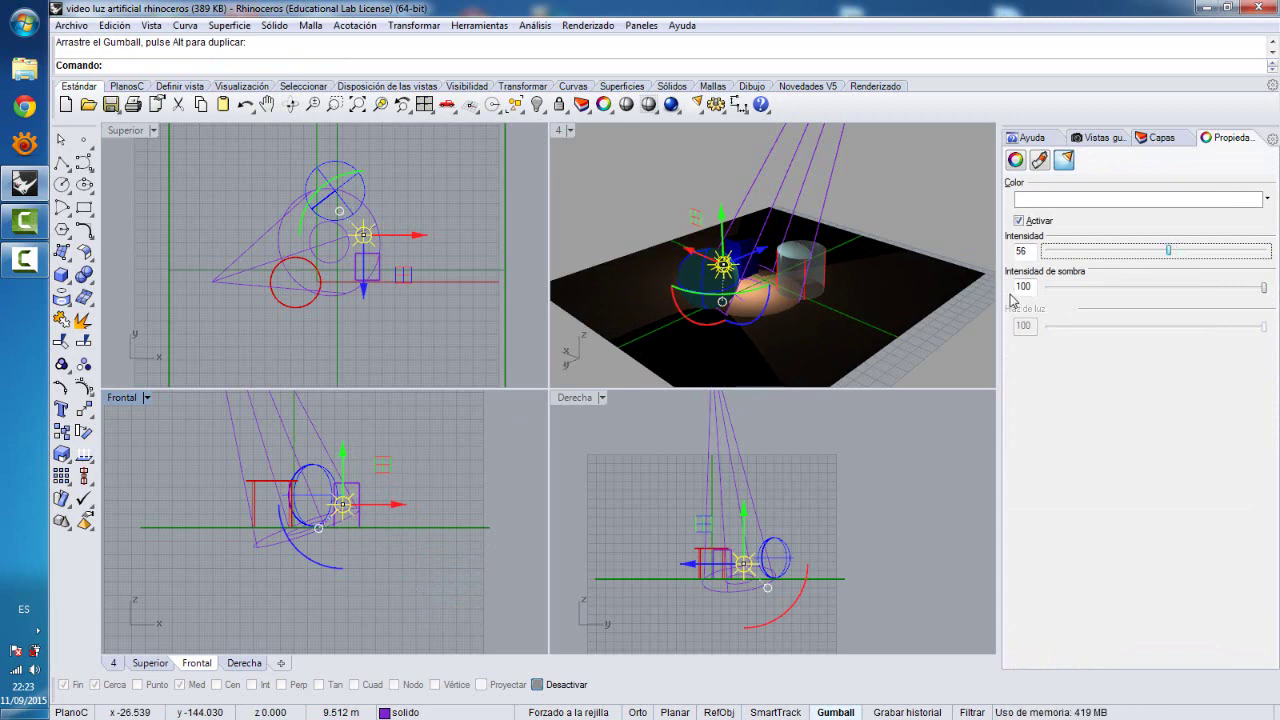
pyautogui.doubleClick(558, 131)
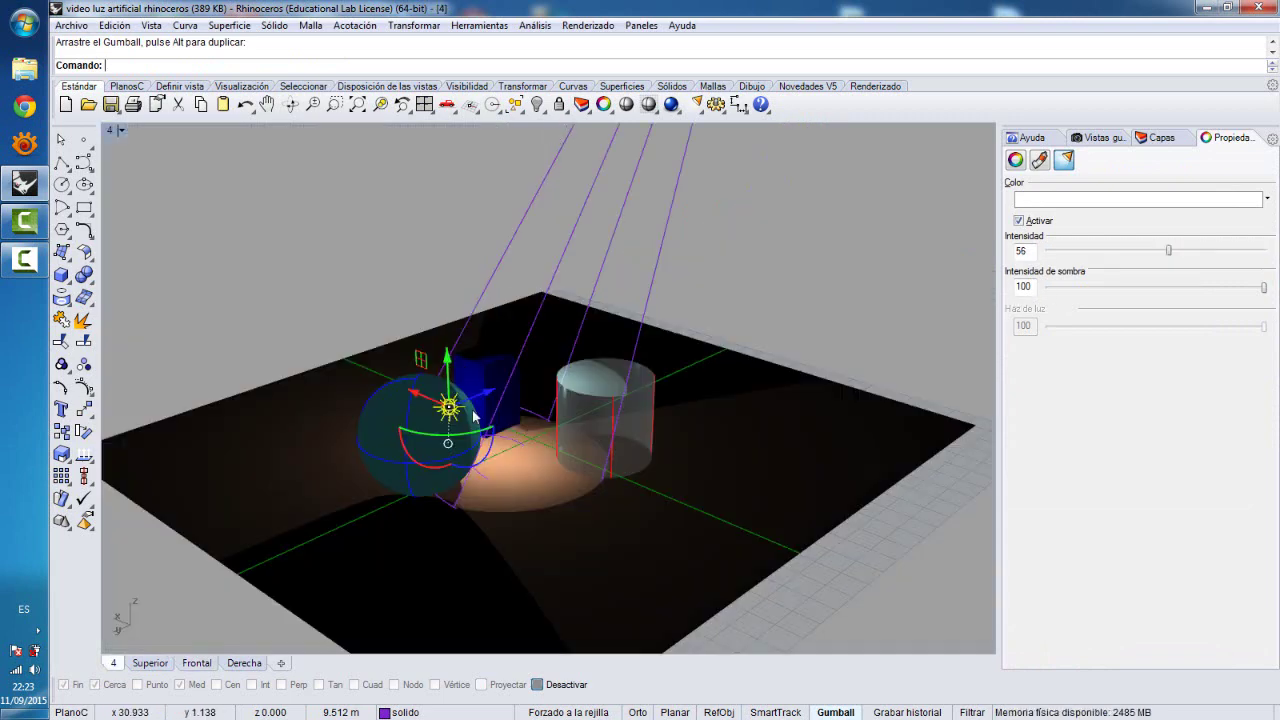
pyautogui.scroll(3, 490, 390)
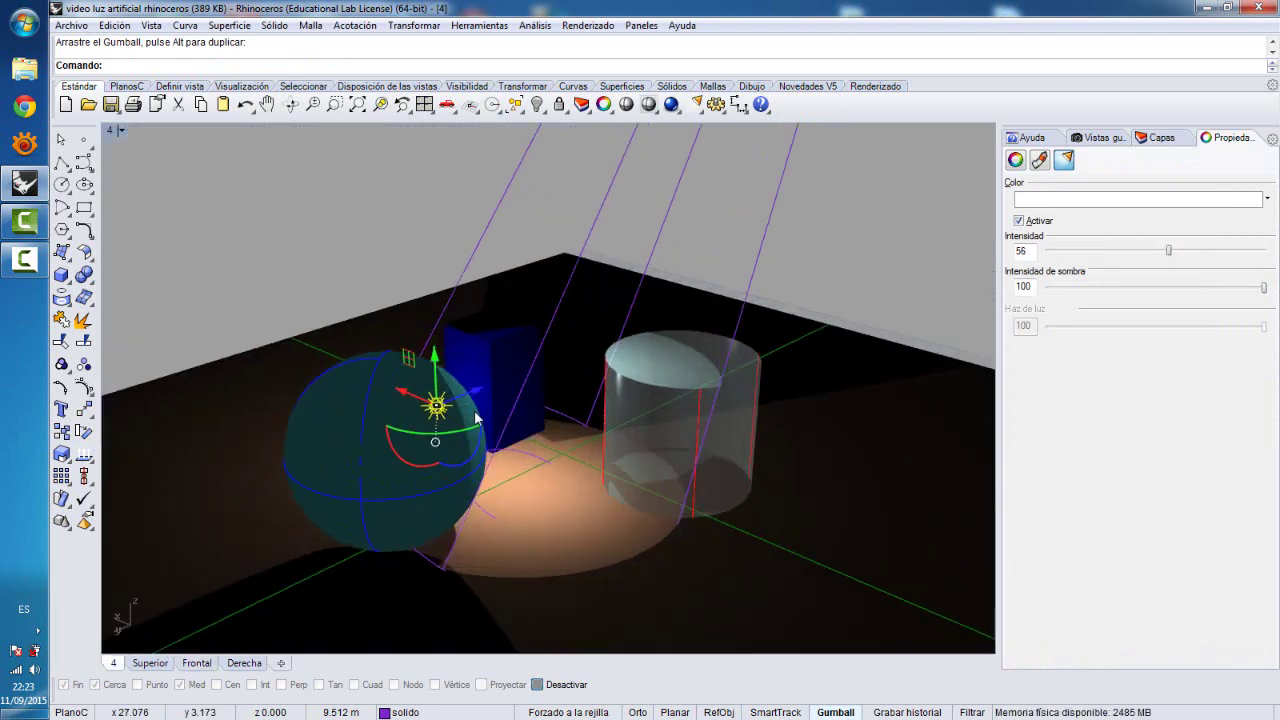
pyautogui.click(1265, 288)
pyautogui.moveTo(1265, 290); pyautogui.dragTo(1086, 300)
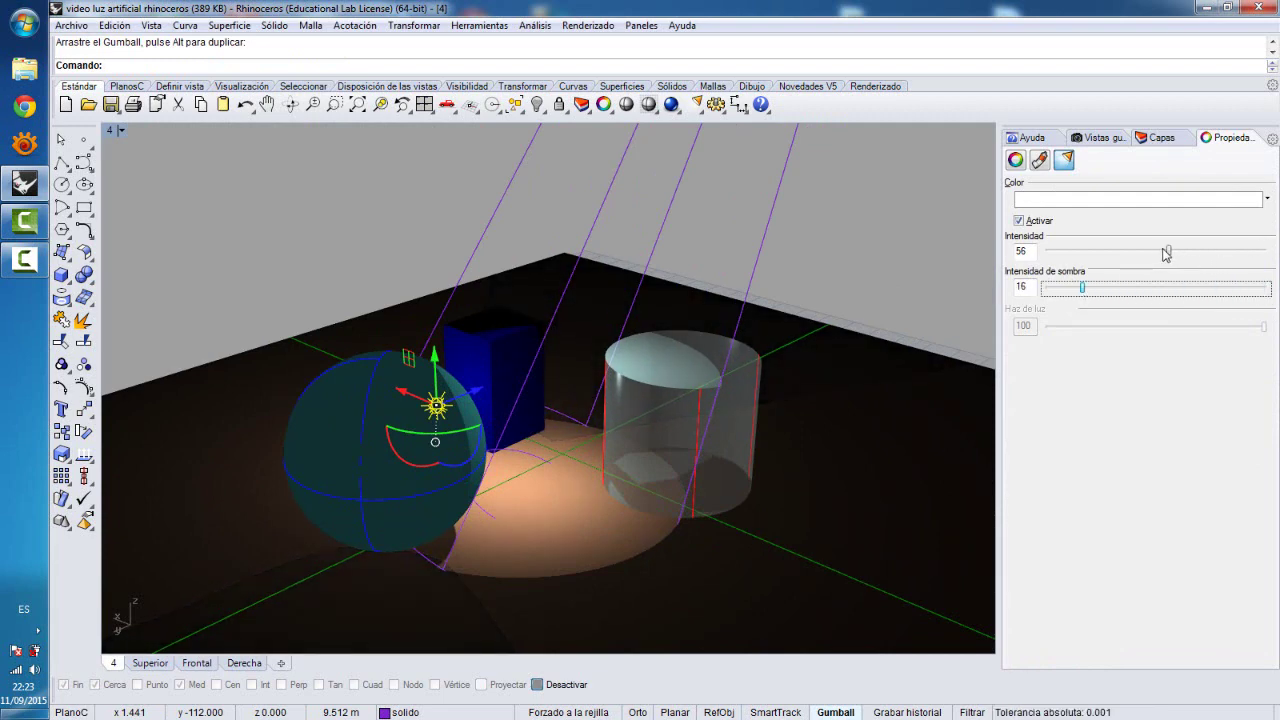
pyautogui.moveTo(1169, 257); pyautogui.dragTo(1138, 259)
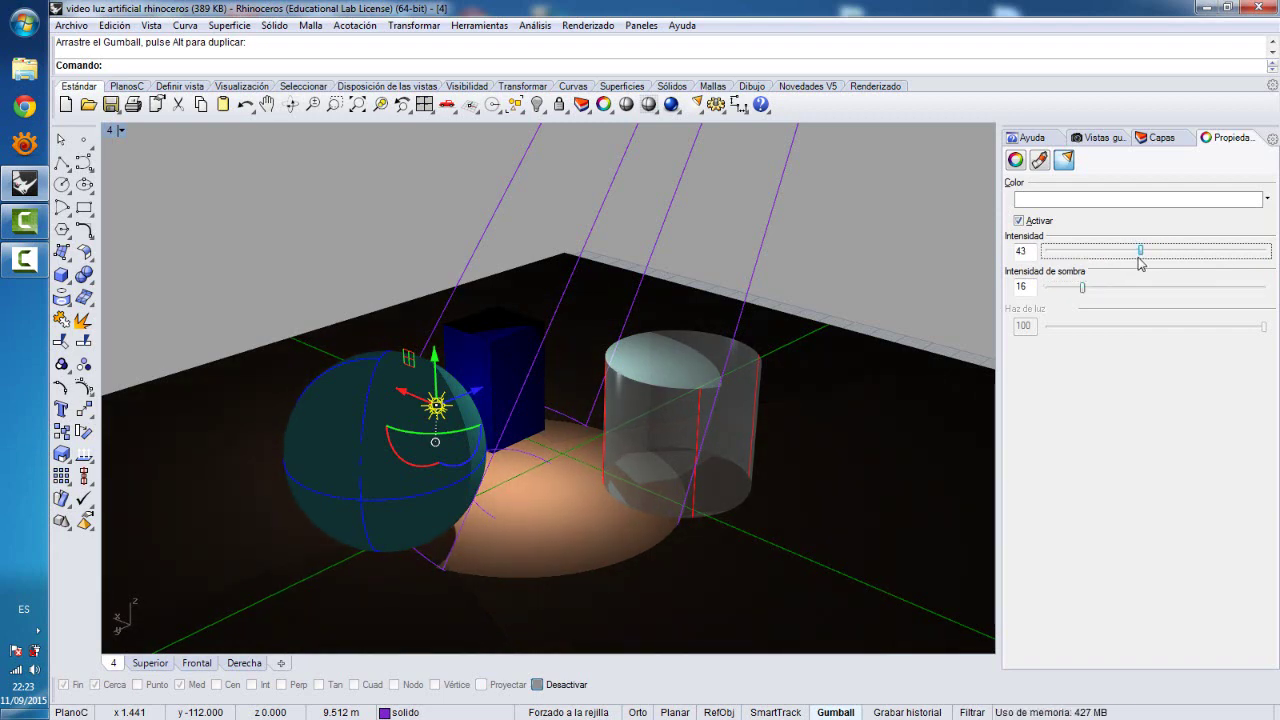
# - Render the perspective view with the added point light and return to the four-view layout
pyautogui.click(671, 104)
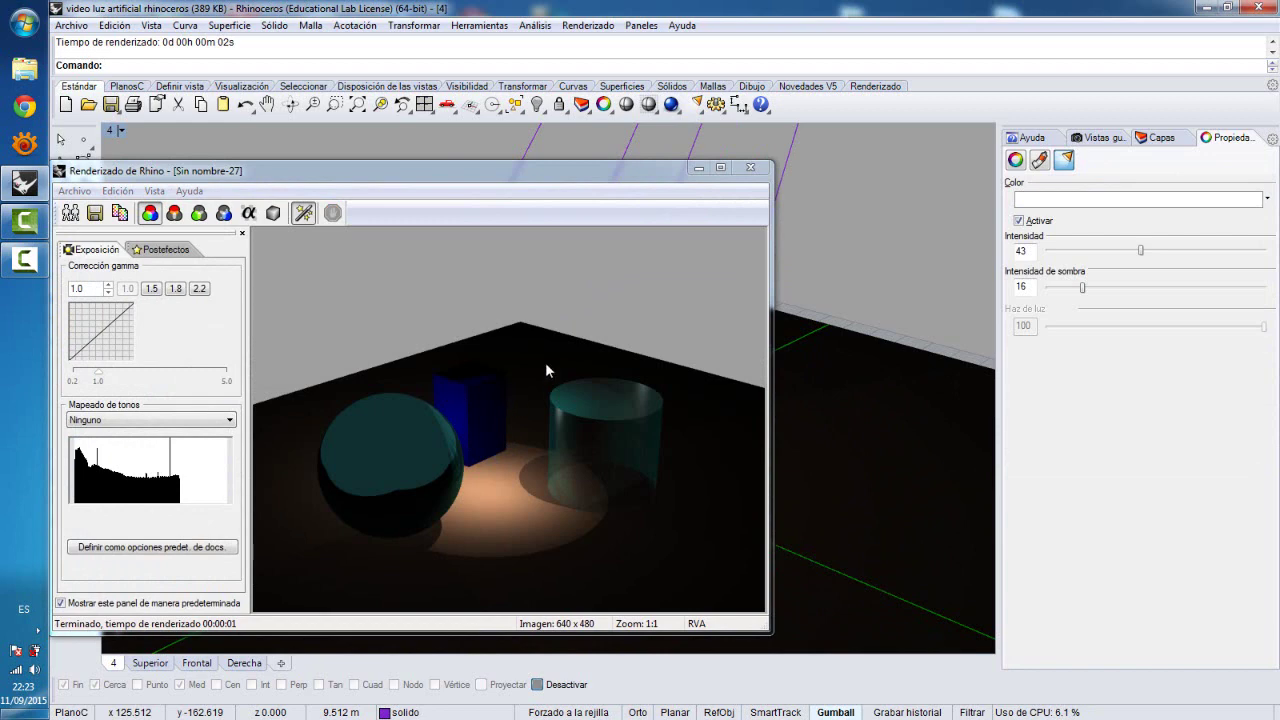
pyautogui.click(750, 167)
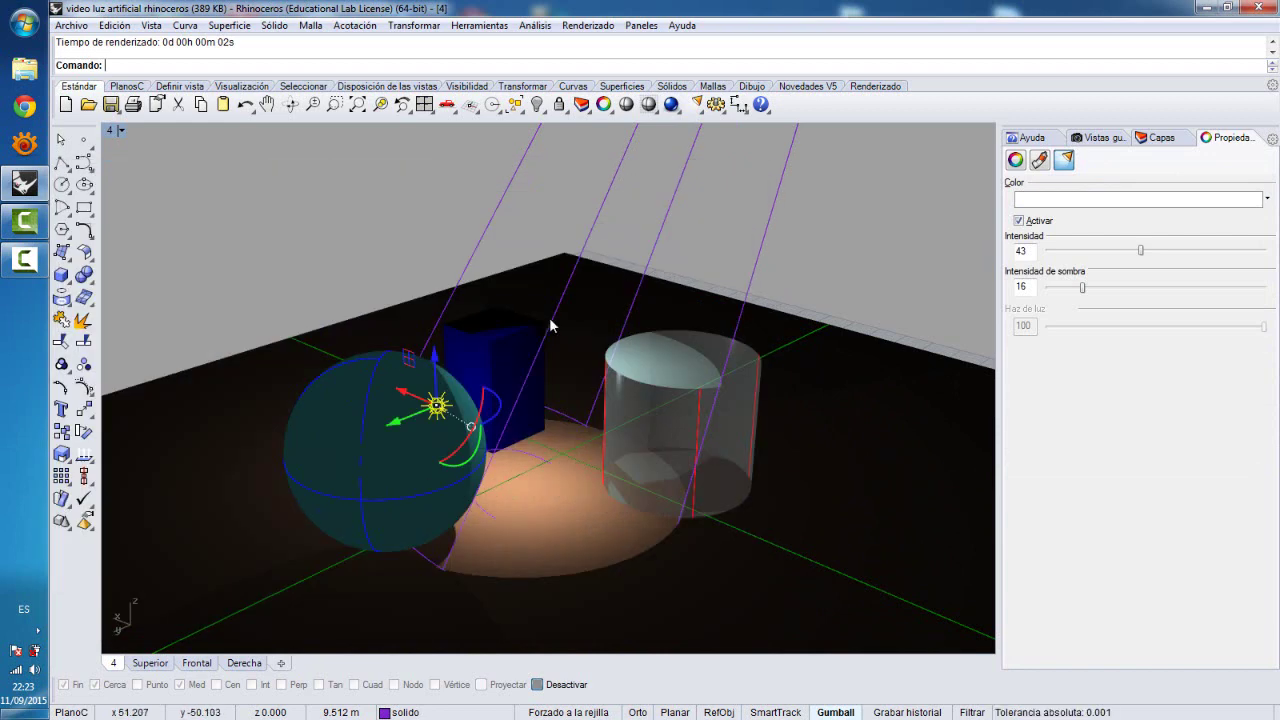
pyautogui.hotkey('ctrl', 'm')
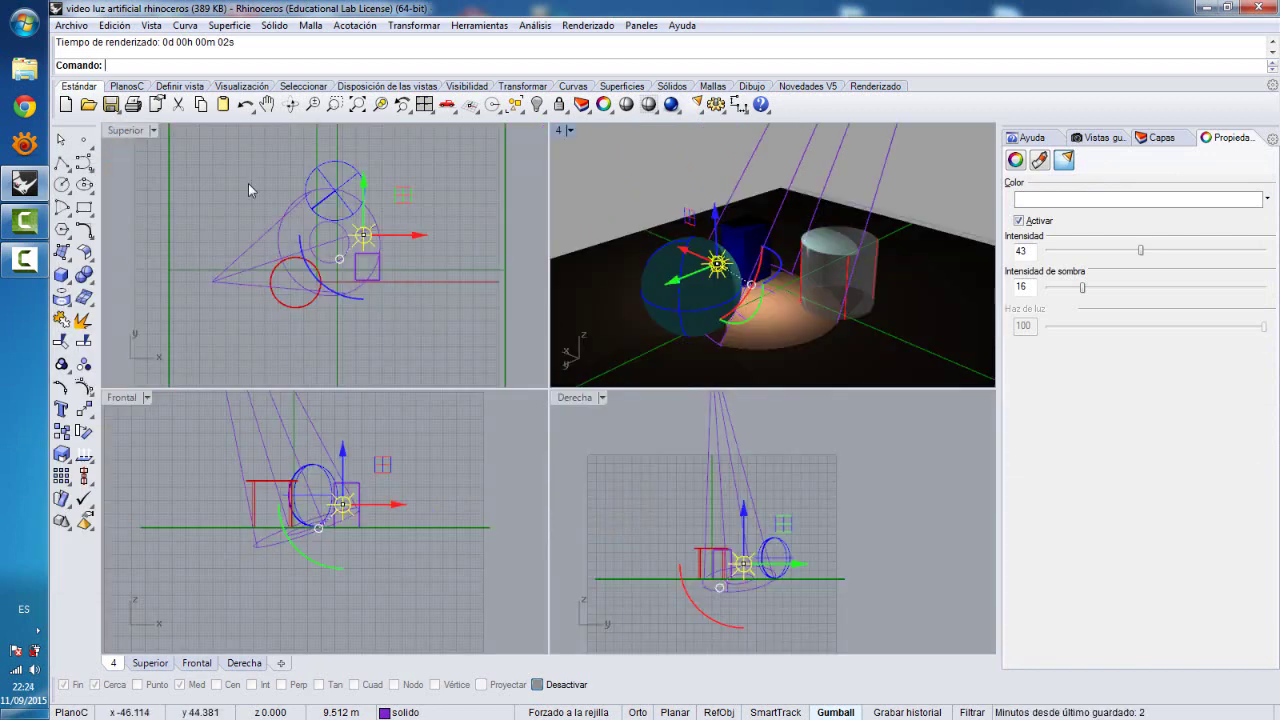
# - Set the main spotlight's light beam to 59, raise it about 20 m in the front view and shift it about 4.5 m in the right view
pyautogui.click(326, 232)
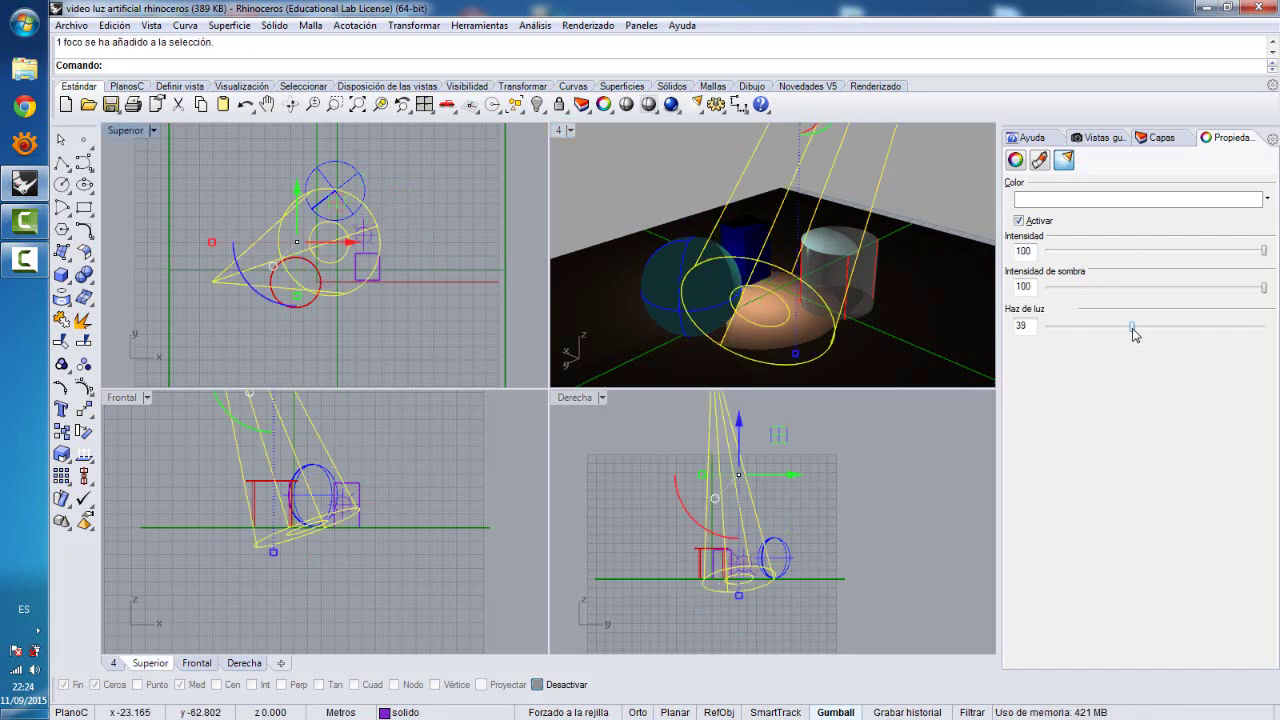
pyautogui.moveTo(1135, 333); pyautogui.dragTo(1178, 332)
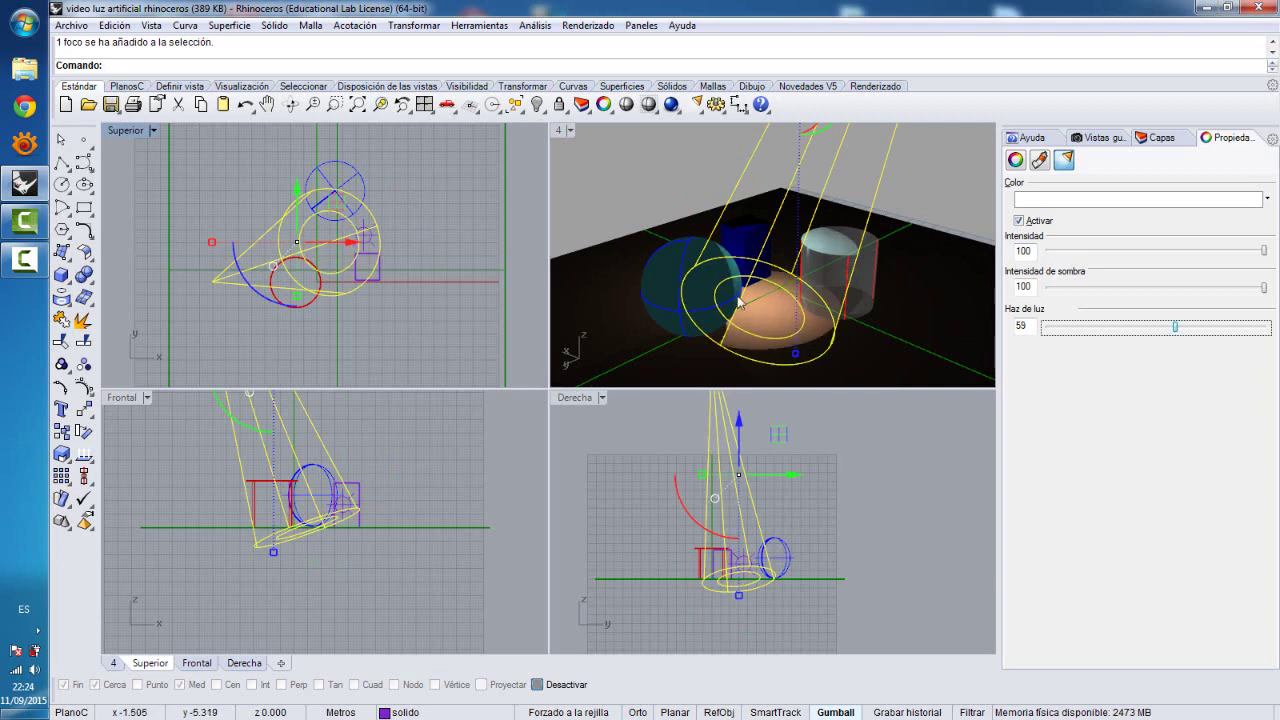
pyautogui.moveTo(334, 477); pyautogui.dragTo(368, 541, button='right')
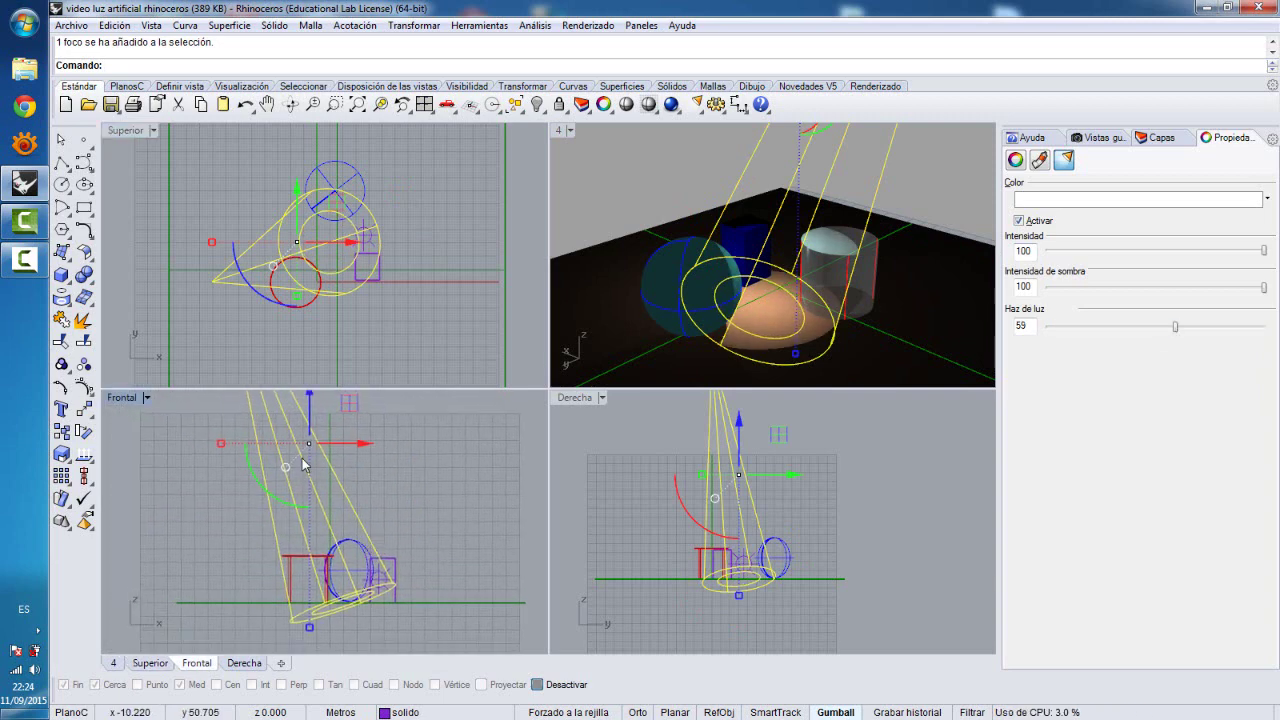
pyautogui.moveTo(343, 411); pyautogui.dragTo(341, 379)
pyautogui.scroll(-6, 387, 460)
pyautogui.moveTo(388, 466); pyautogui.dragTo(391, 523, button='right')
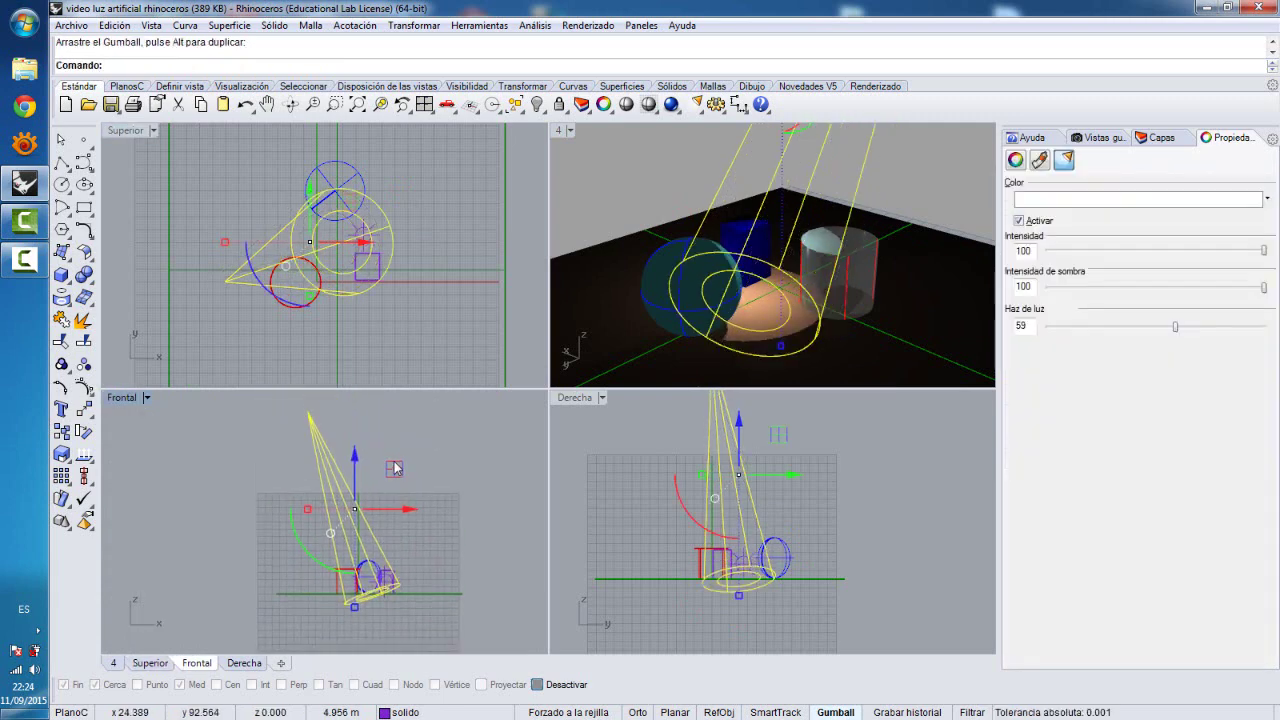
pyautogui.moveTo(395, 468); pyautogui.dragTo(389, 442)
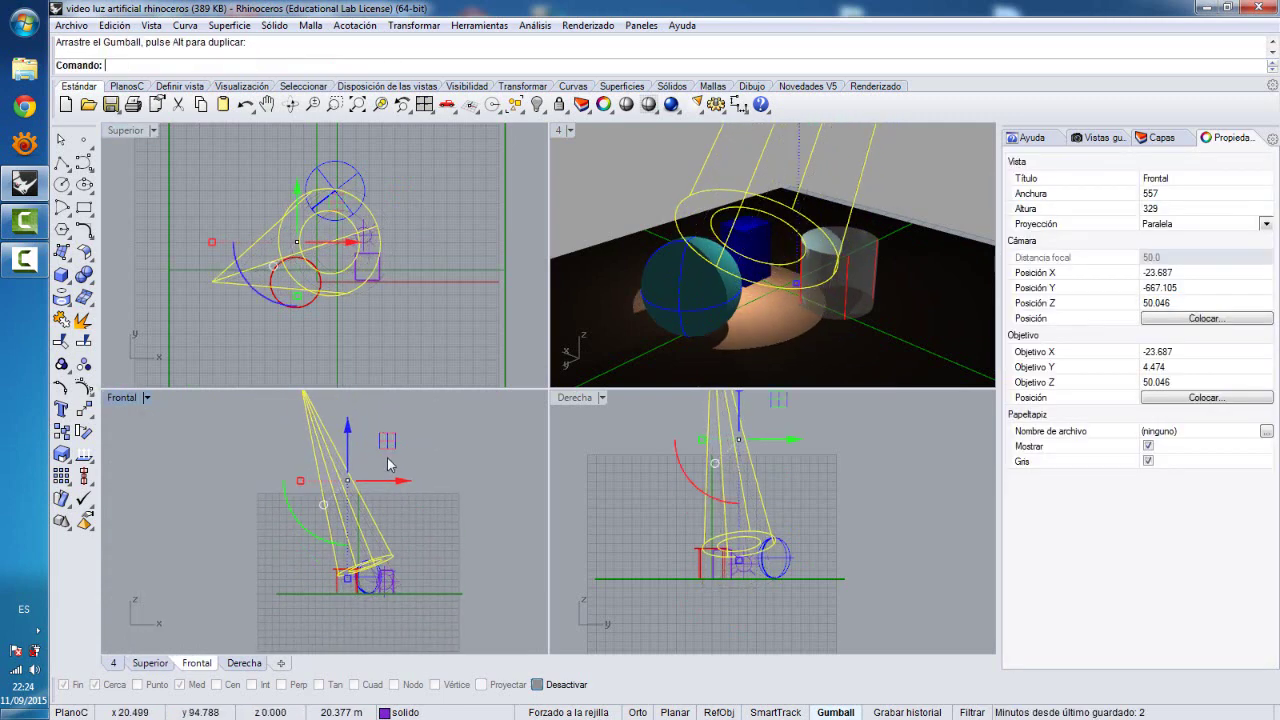
pyautogui.moveTo(755, 468); pyautogui.dragTo(739, 508, button='right')
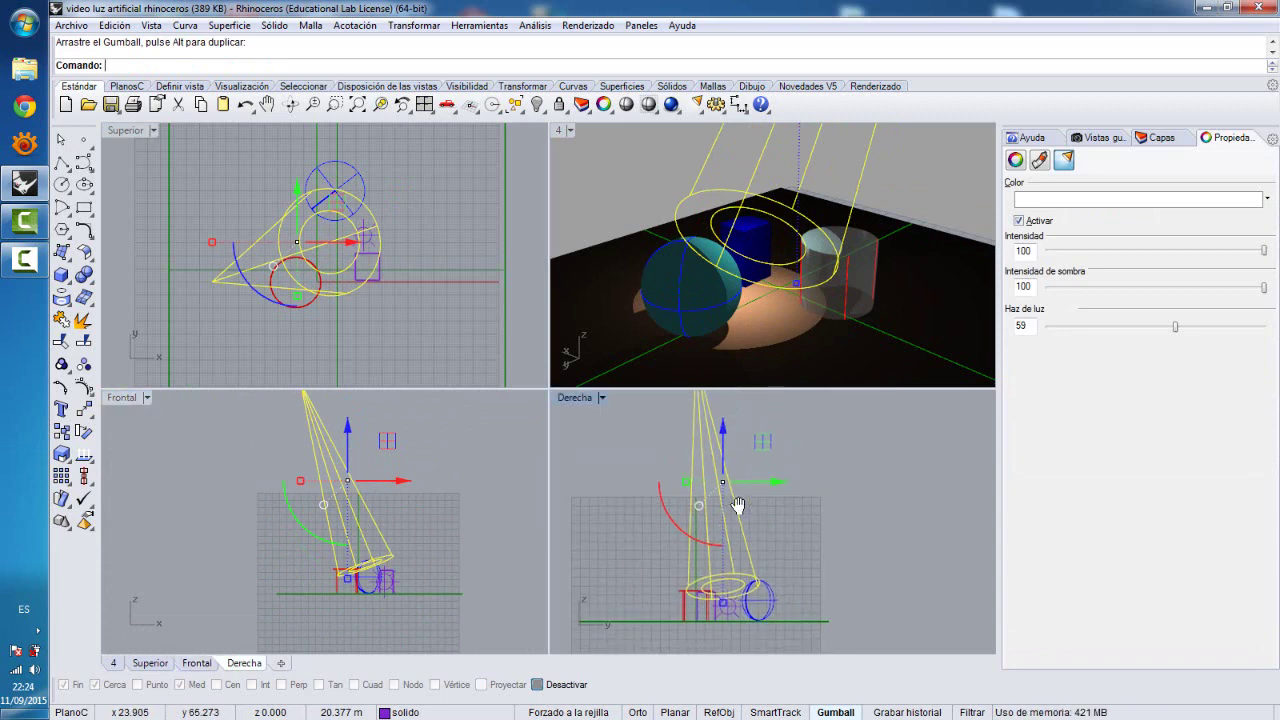
pyautogui.moveTo(766, 446); pyautogui.dragTo(758, 434)
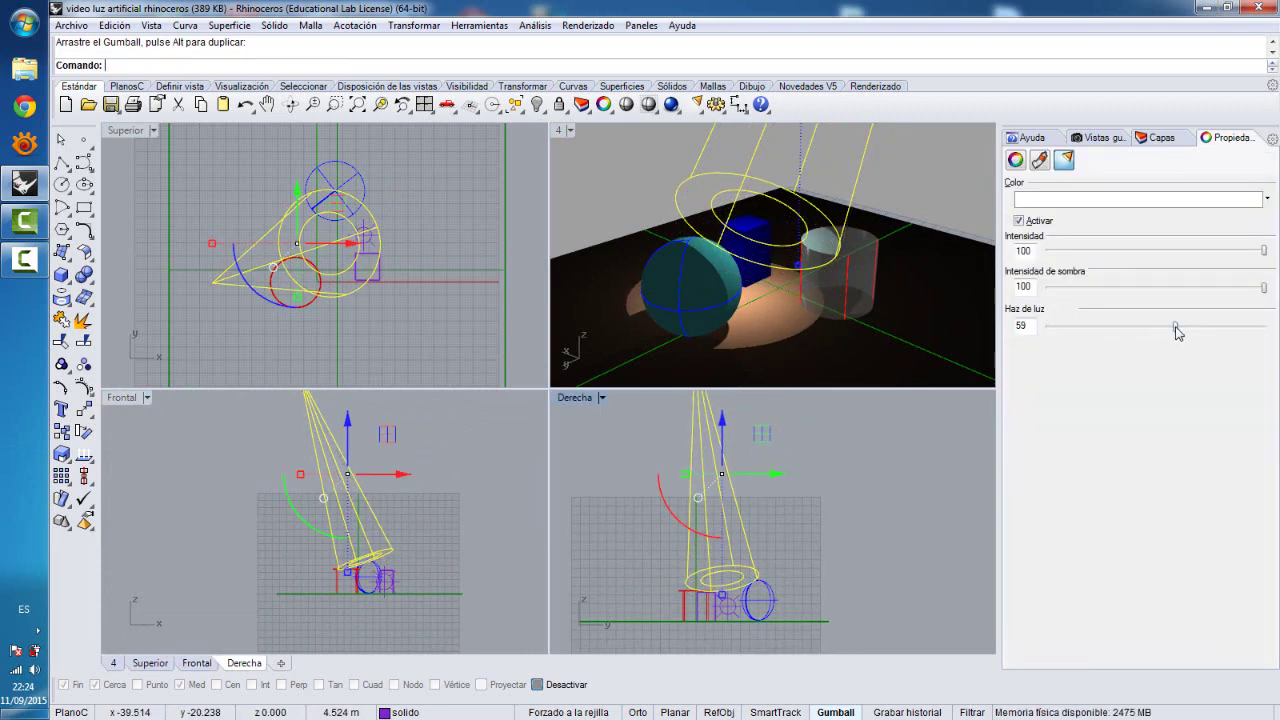
# - Set the raised spotlight's light beam to 54 and render the maximized perspective view
pyautogui.moveTo(1177, 332); pyautogui.dragTo(1164, 332)
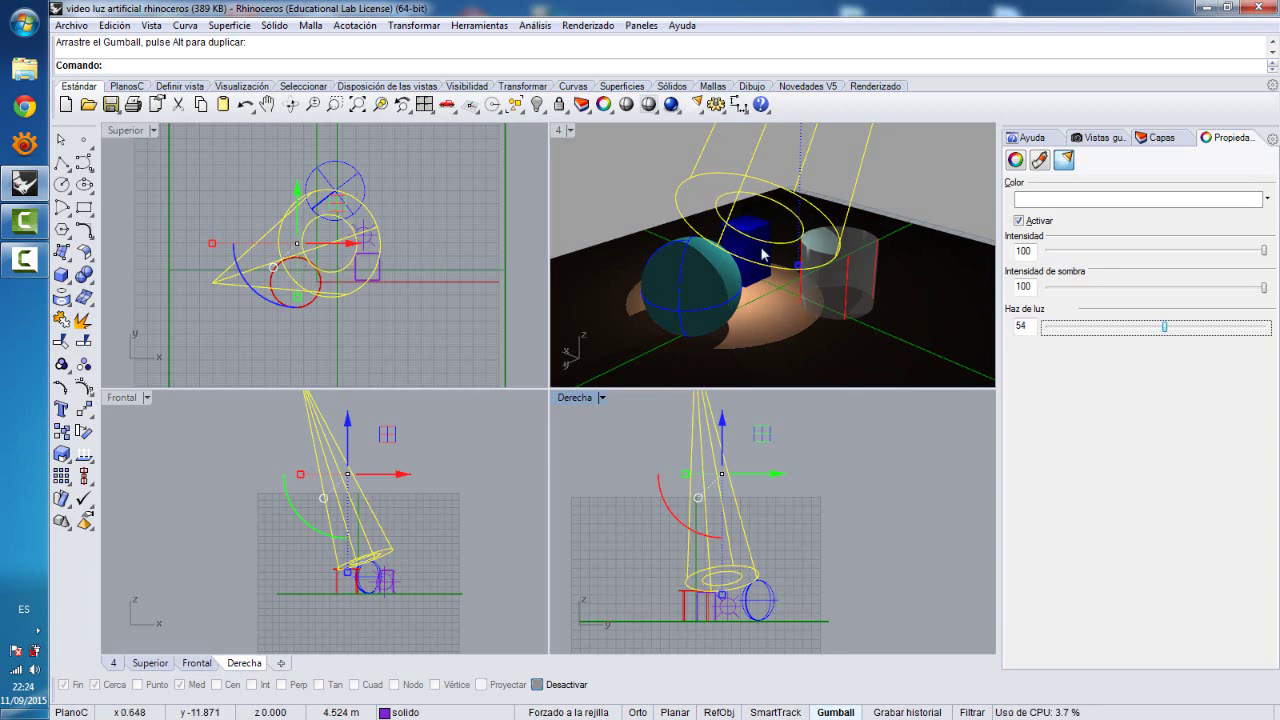
pyautogui.click(557, 133)
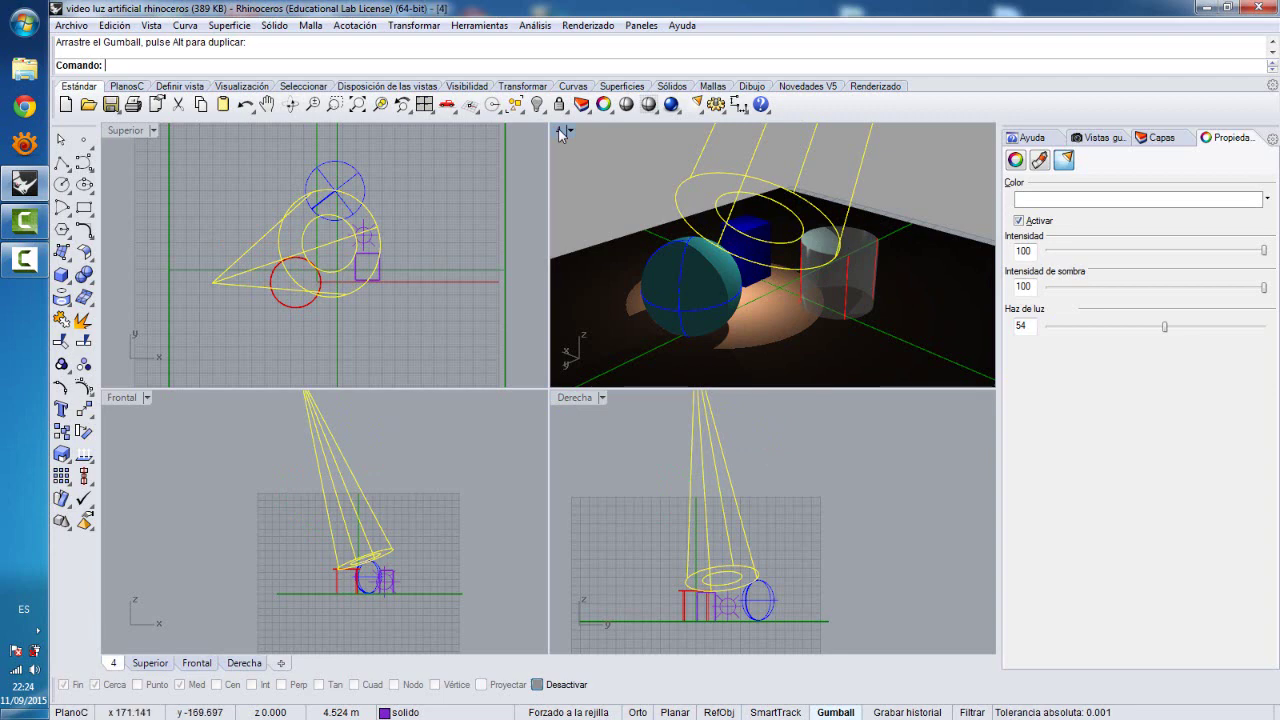
pyautogui.doubleClick(561, 131)
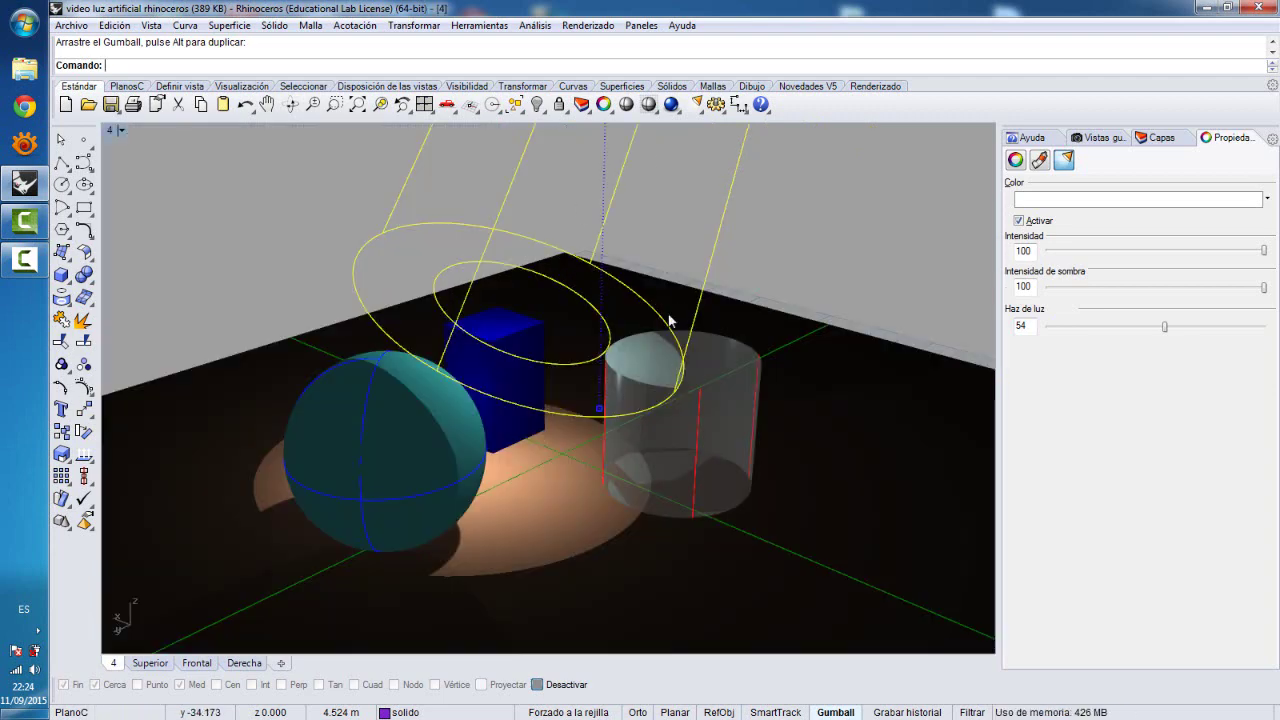
pyautogui.click(671, 105)
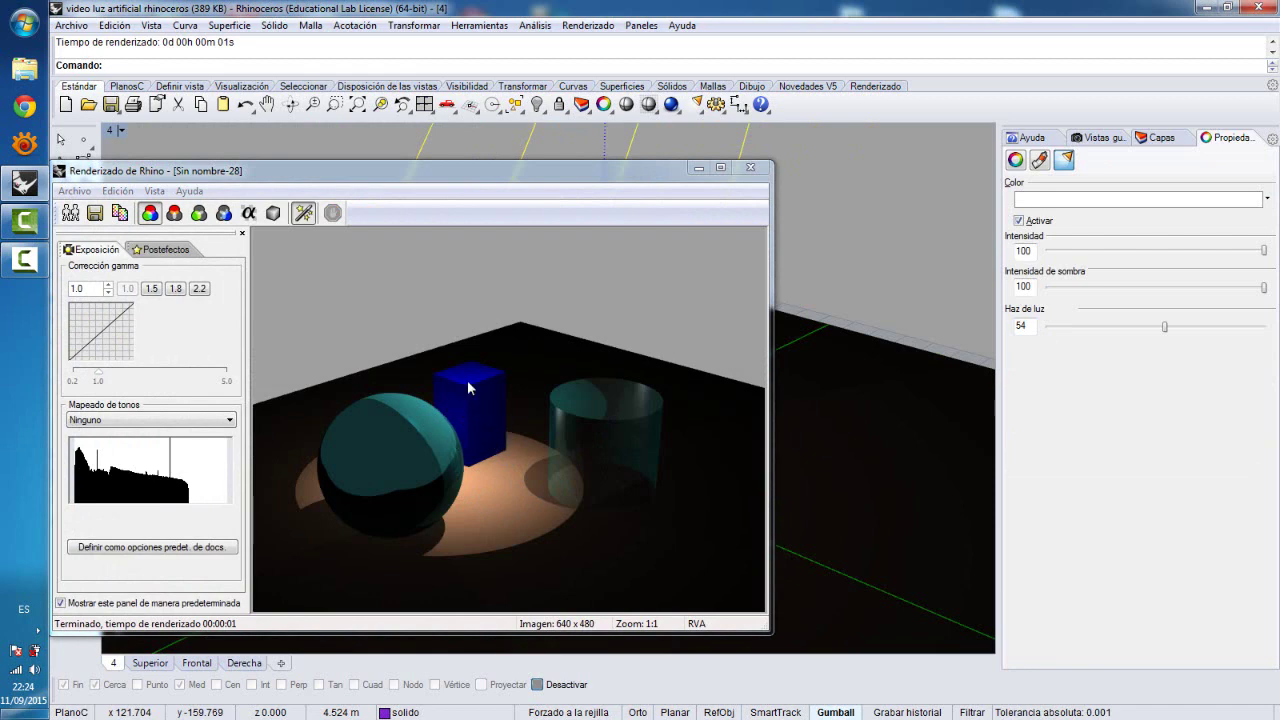
pyautogui.click(751, 169)
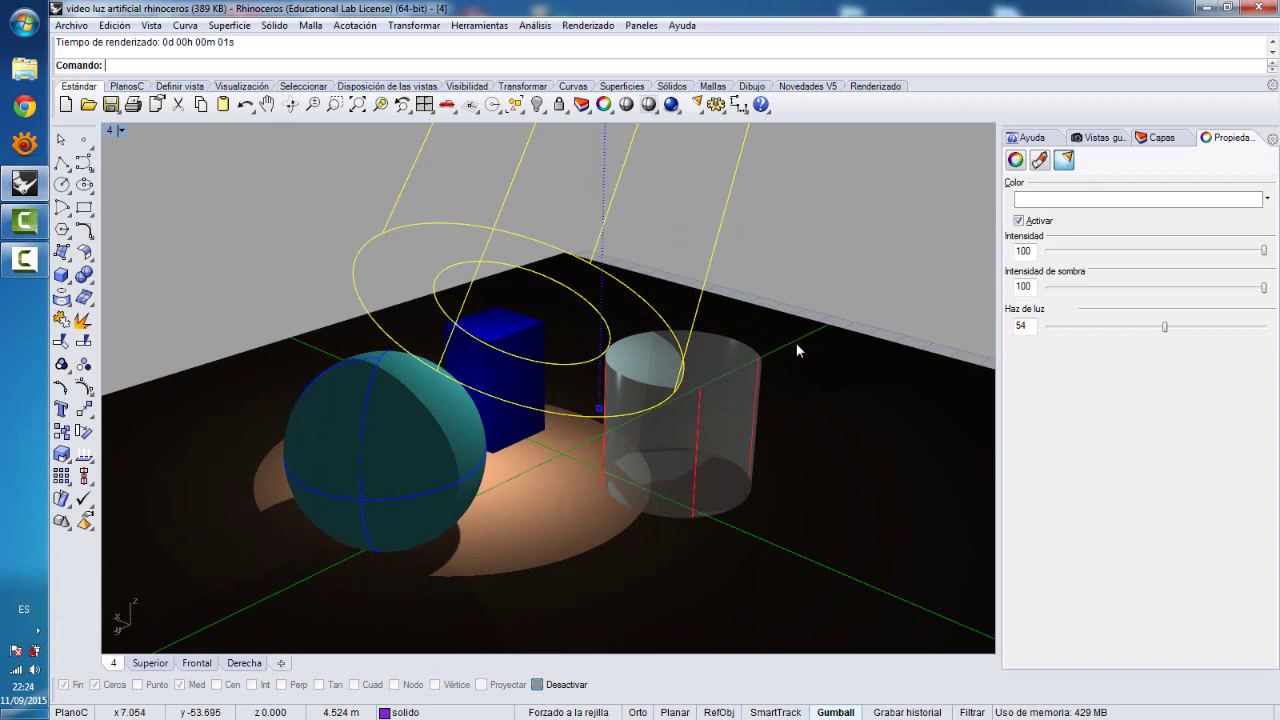
# - Render the scene from the opposite side, with the cylinder and box in front of the sphere
pyautogui.moveTo(796, 342); pyautogui.dragTo(473, 355, button='right')
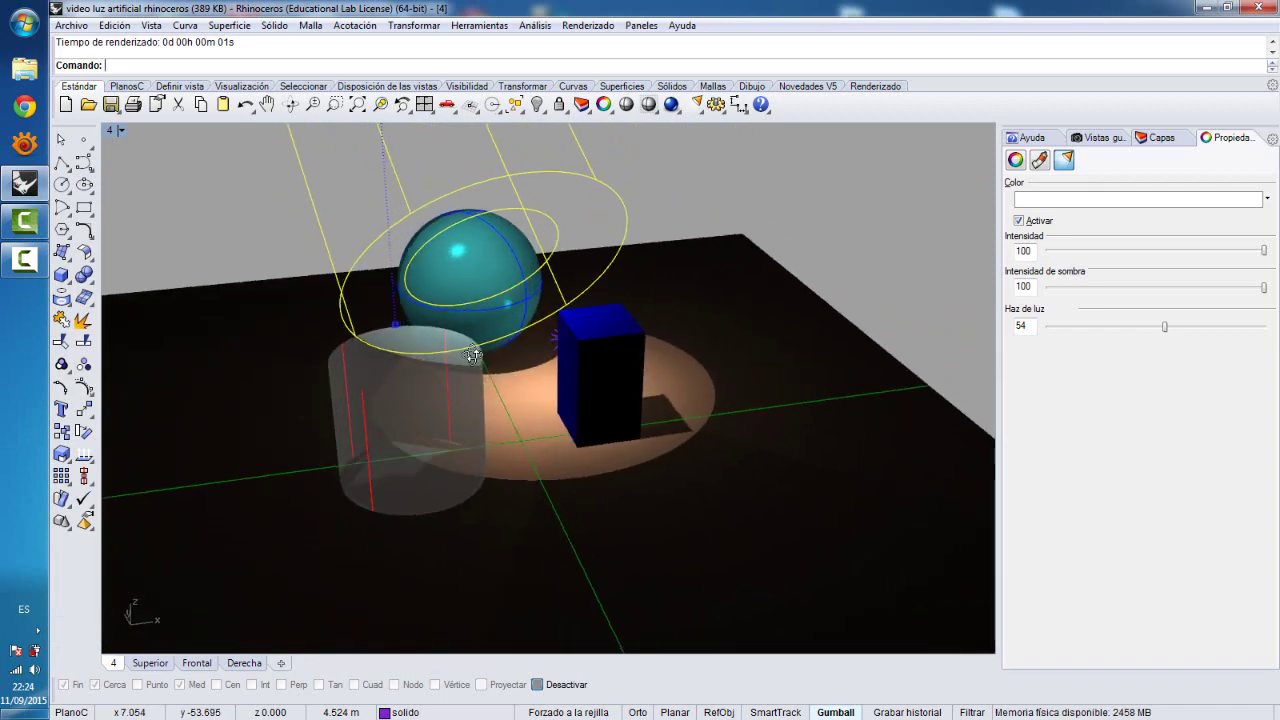
pyautogui.moveTo(671, 343); pyautogui.dragTo(626, 388, button='right')
pyautogui.click(670, 104)
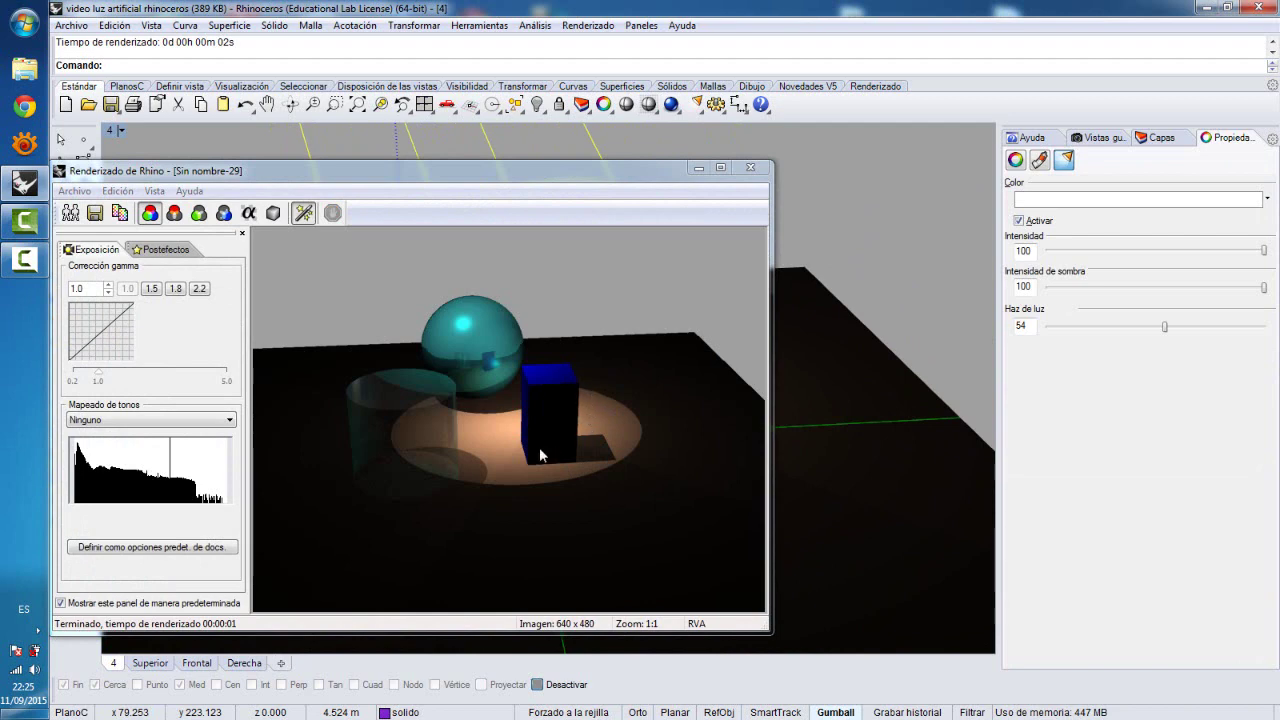
# - Duplicate the point light in the top view, placing the copy about 26 m away in front of the box
pyautogui.click(750, 167)
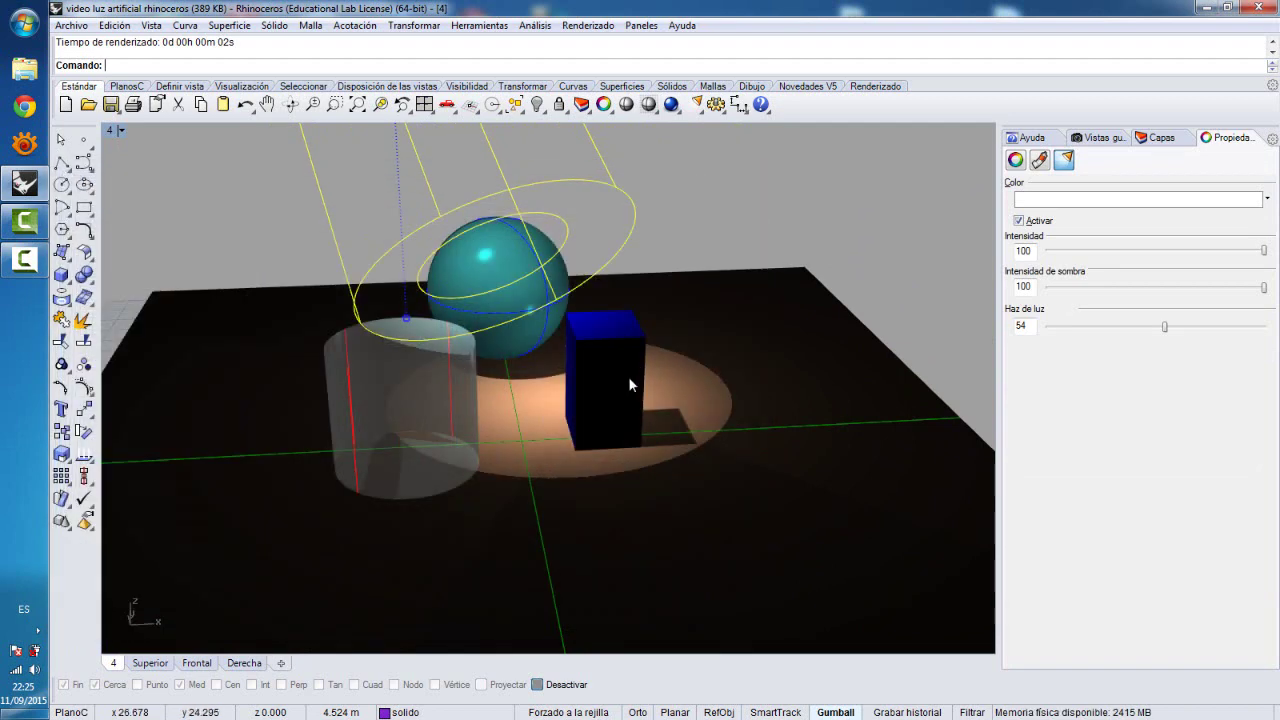
pyautogui.doubleClick(105, 129)
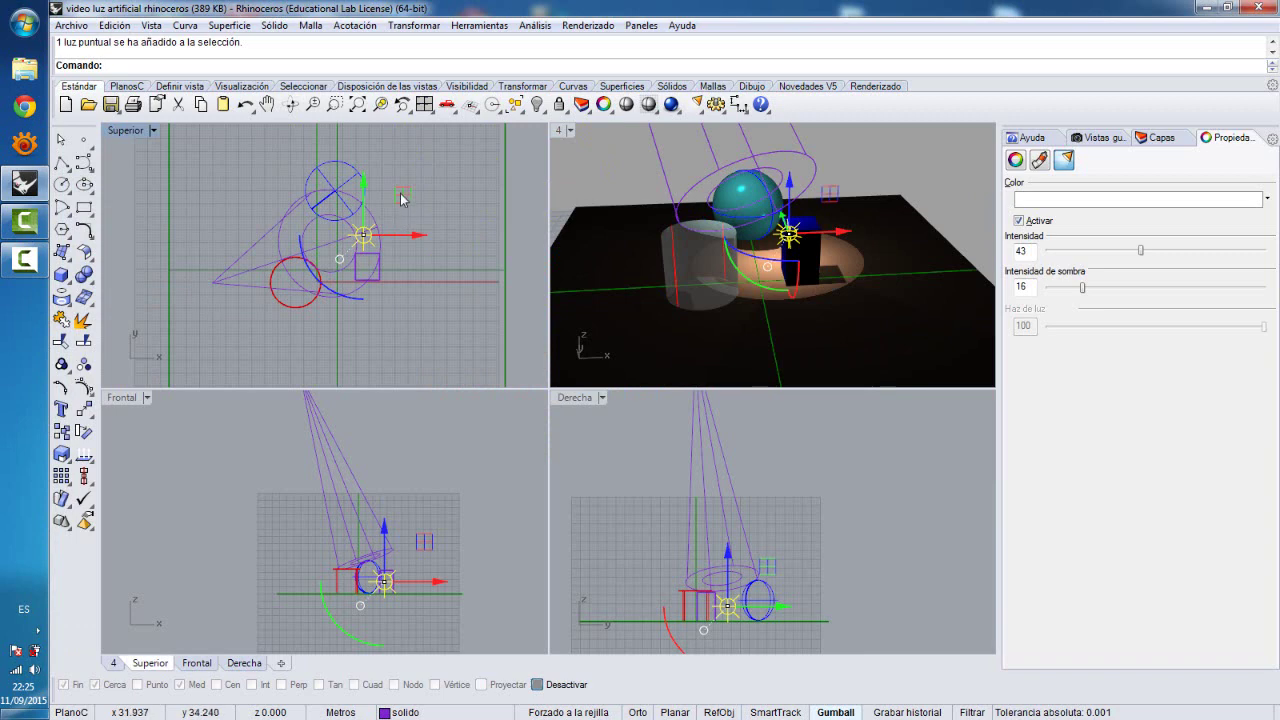
pyautogui.moveTo(398, 197); pyautogui.dragTo(401, 265)
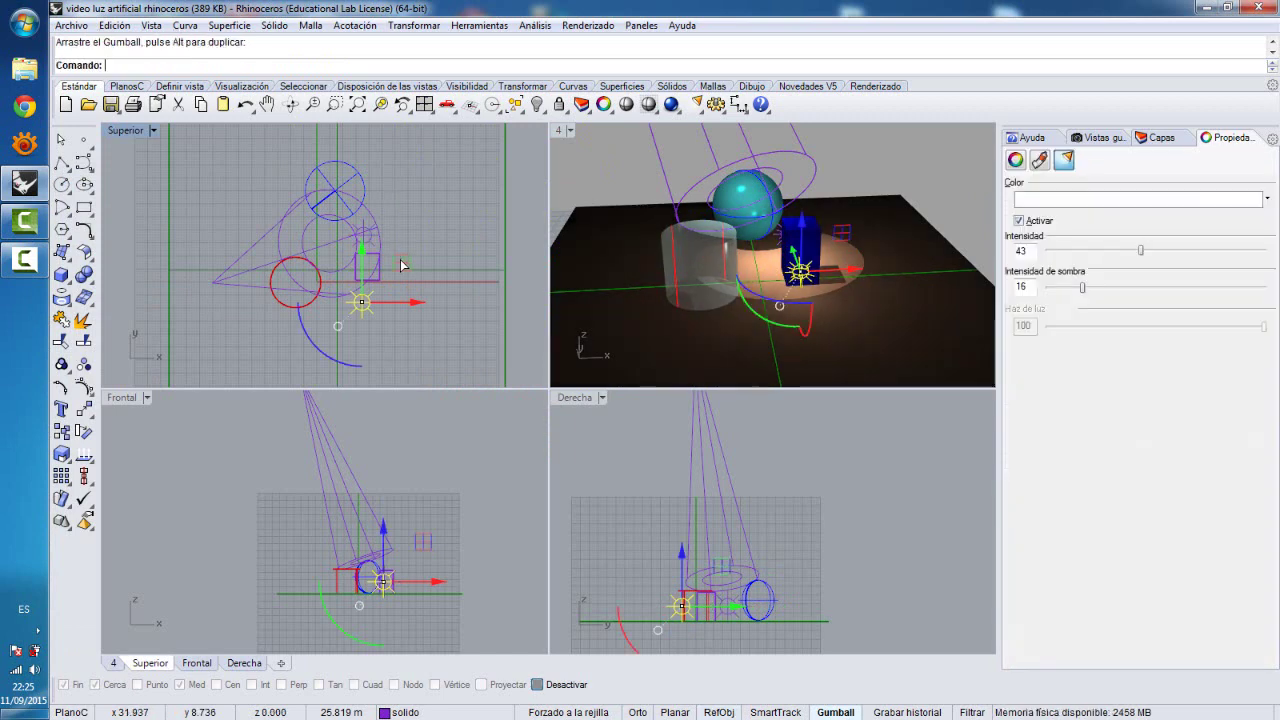
pyautogui.click(414, 233)
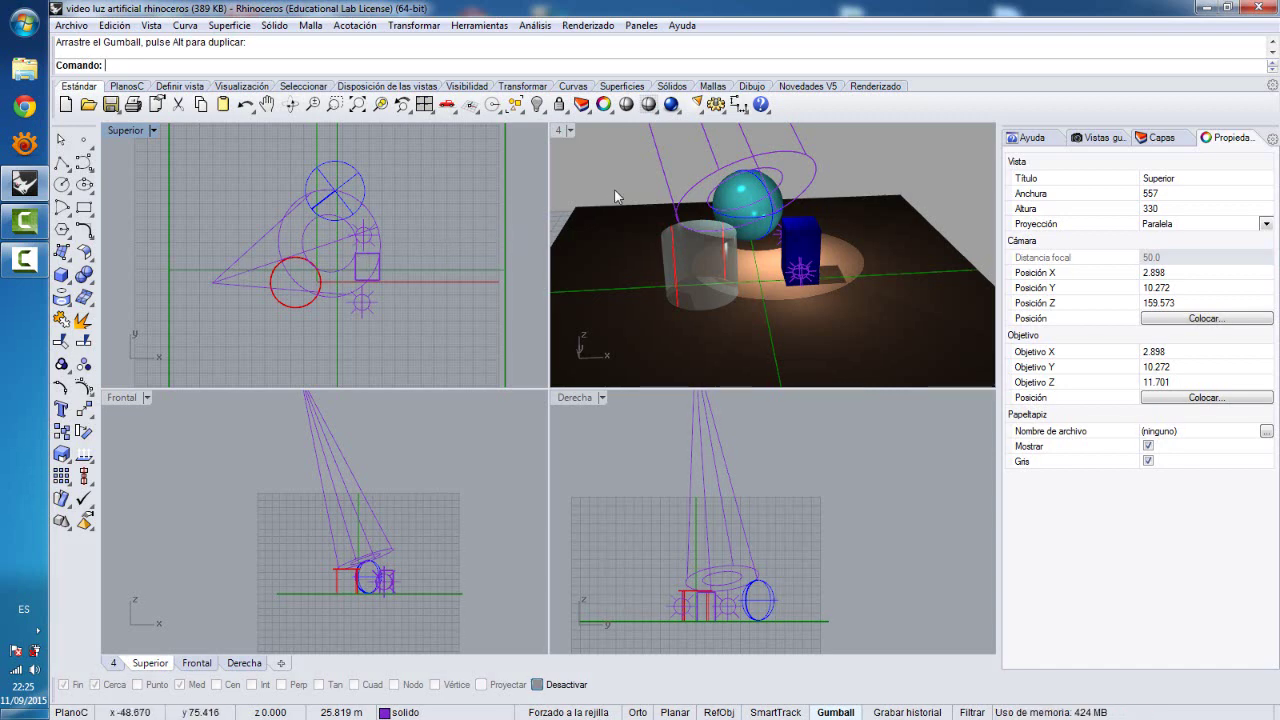
# - Render the maximized perspective view with the duplicated point light and close the finished render
pyautogui.doubleClick(557, 130)
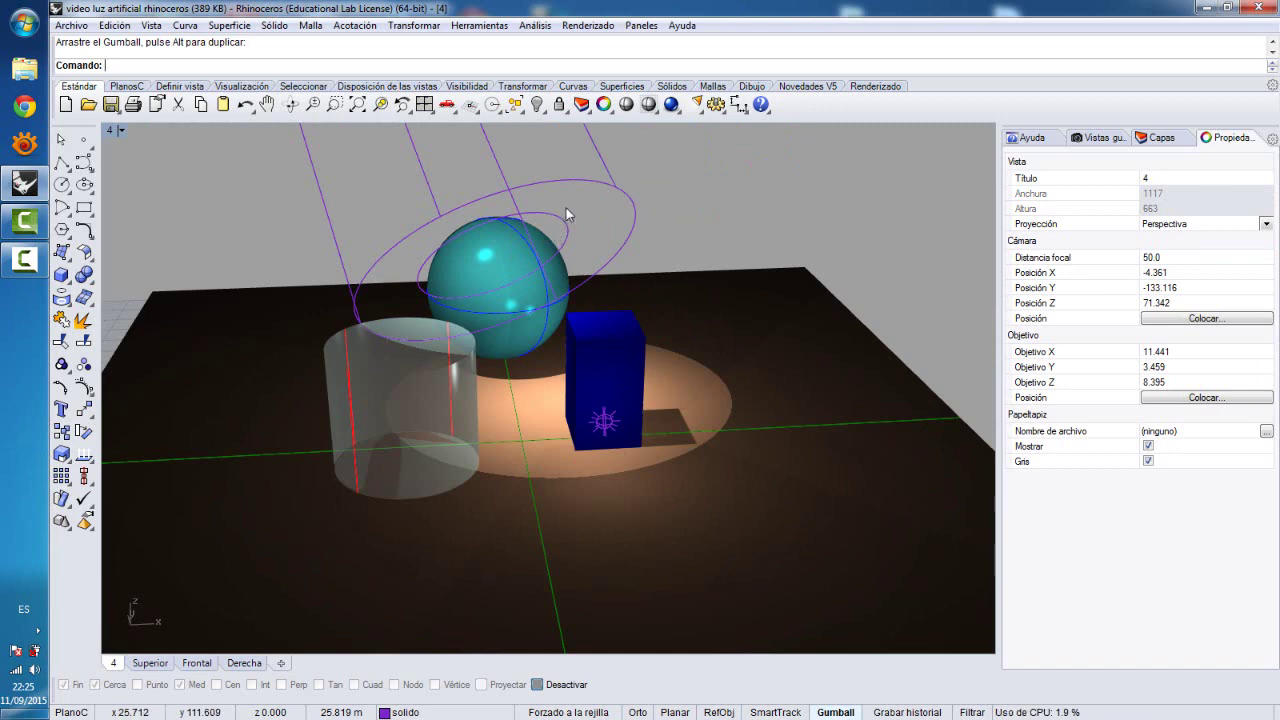
pyautogui.click(670, 105)
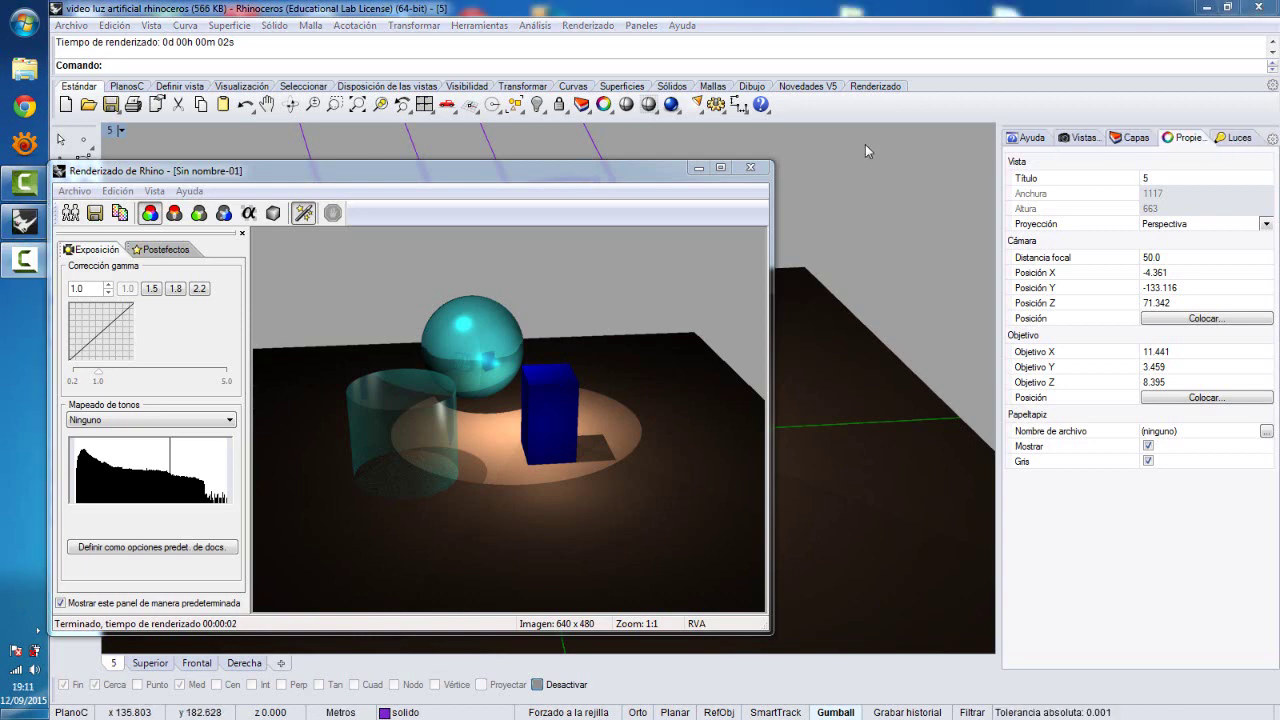
pyautogui.click(750, 167)
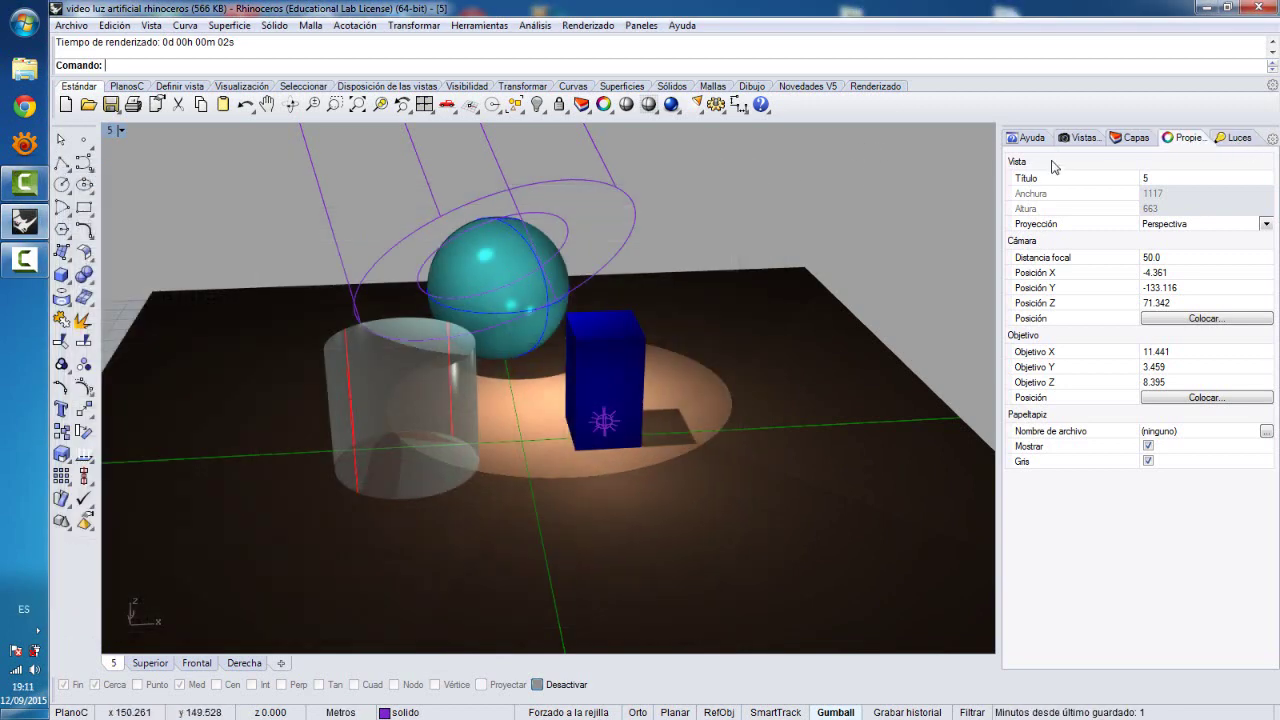
# - Display the list of scene lights and switch off the spotlight Luz 12 and both Luz 13 point lights
pyautogui.click(1272, 139)
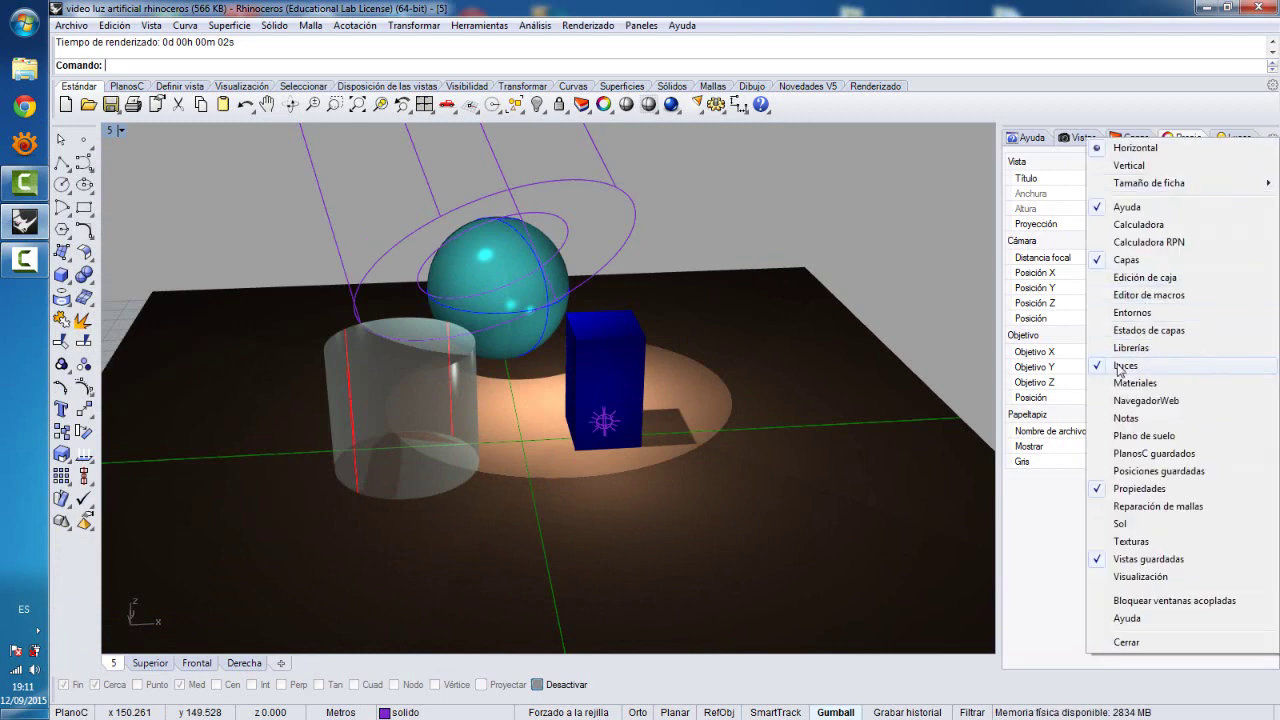
pyautogui.click(1235, 137)
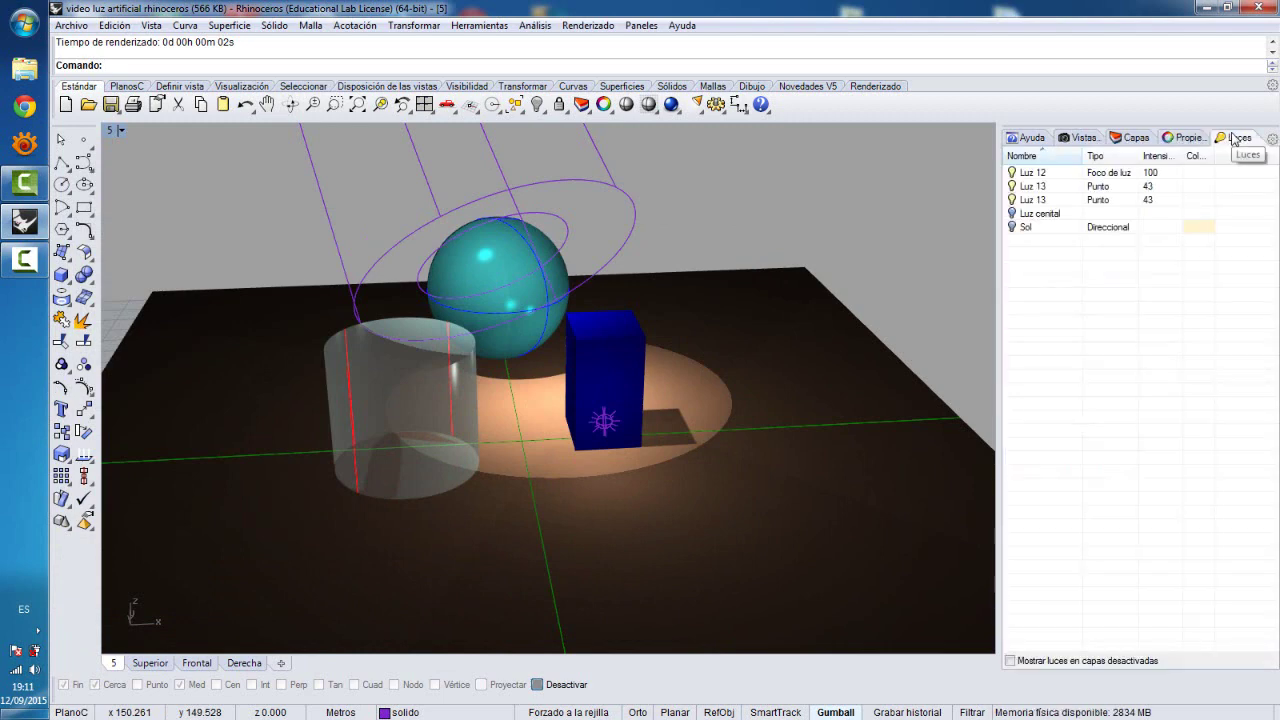
pyautogui.click(1013, 173)
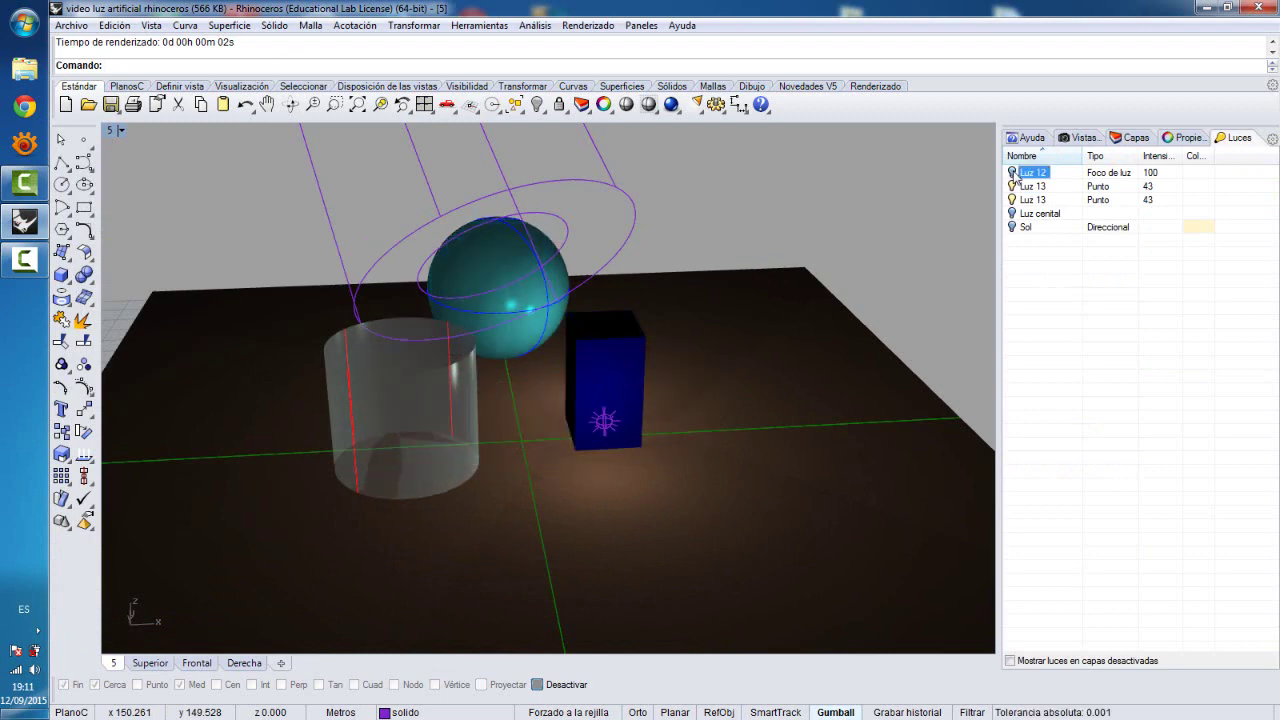
pyautogui.click(1013, 173)
pyautogui.click(1013, 173)
pyautogui.click(1013, 173)
pyautogui.click(1013, 173)
pyautogui.click(1013, 186)
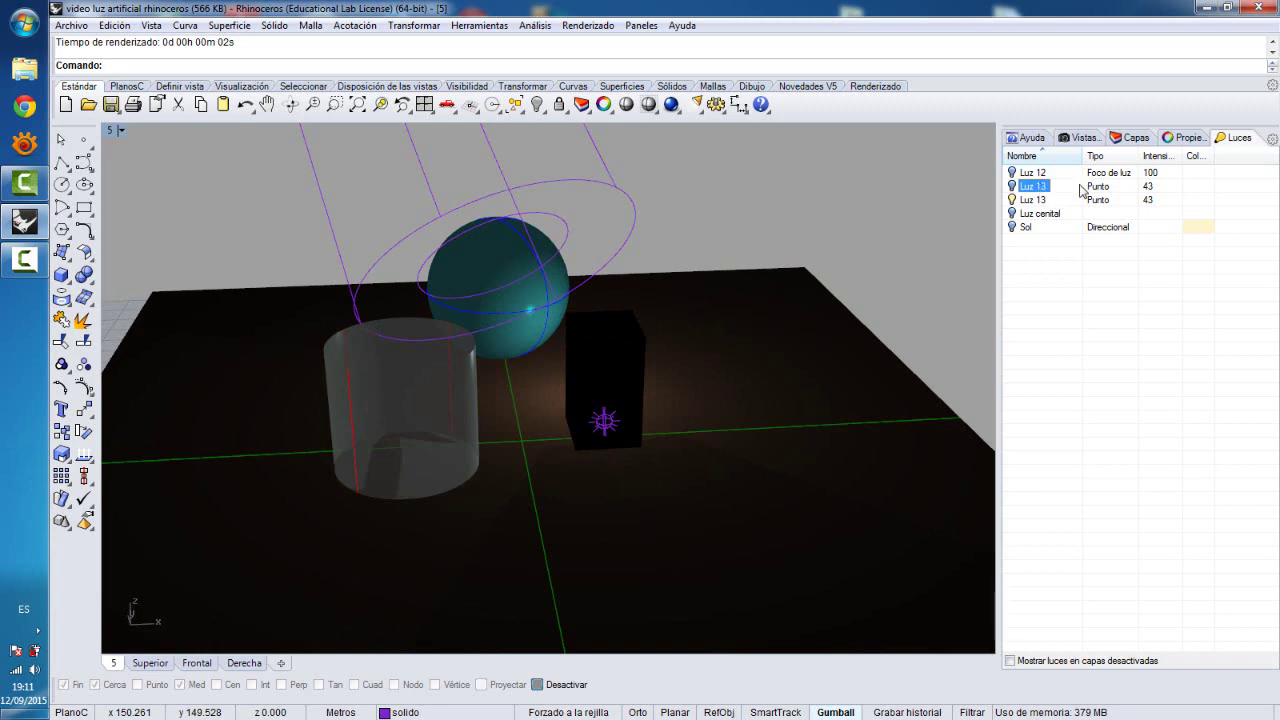
pyautogui.click(1012, 201)
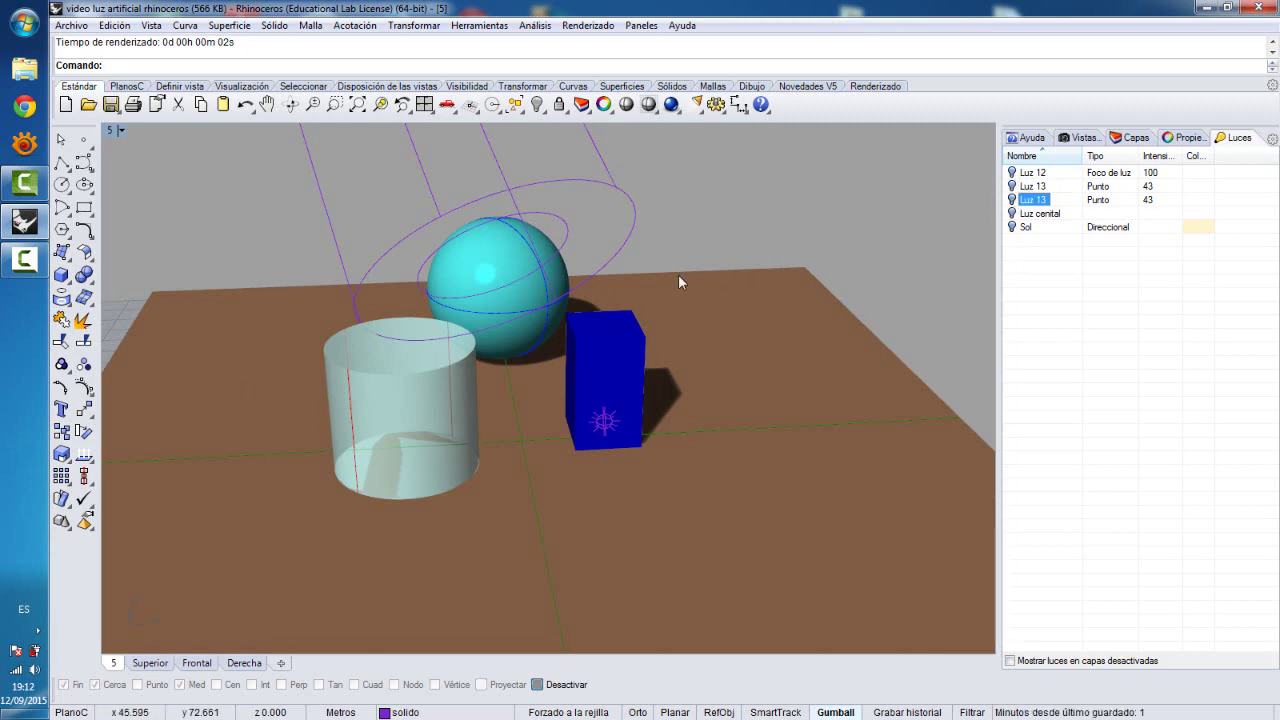
# - Switch the spotlight and both point lights on and off again to compare them with the default lighting
pyautogui.click(1012, 173)
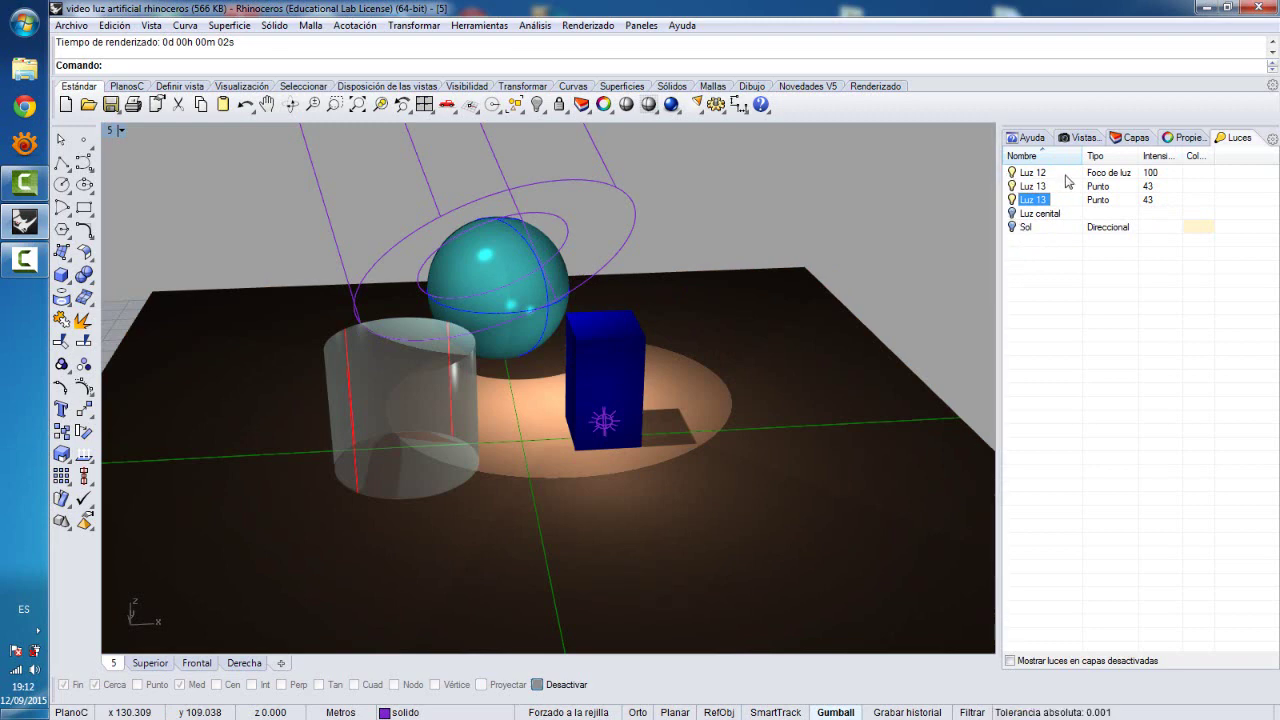
pyautogui.click(1012, 200)
pyautogui.click(1012, 187)
pyautogui.click(1012, 173)
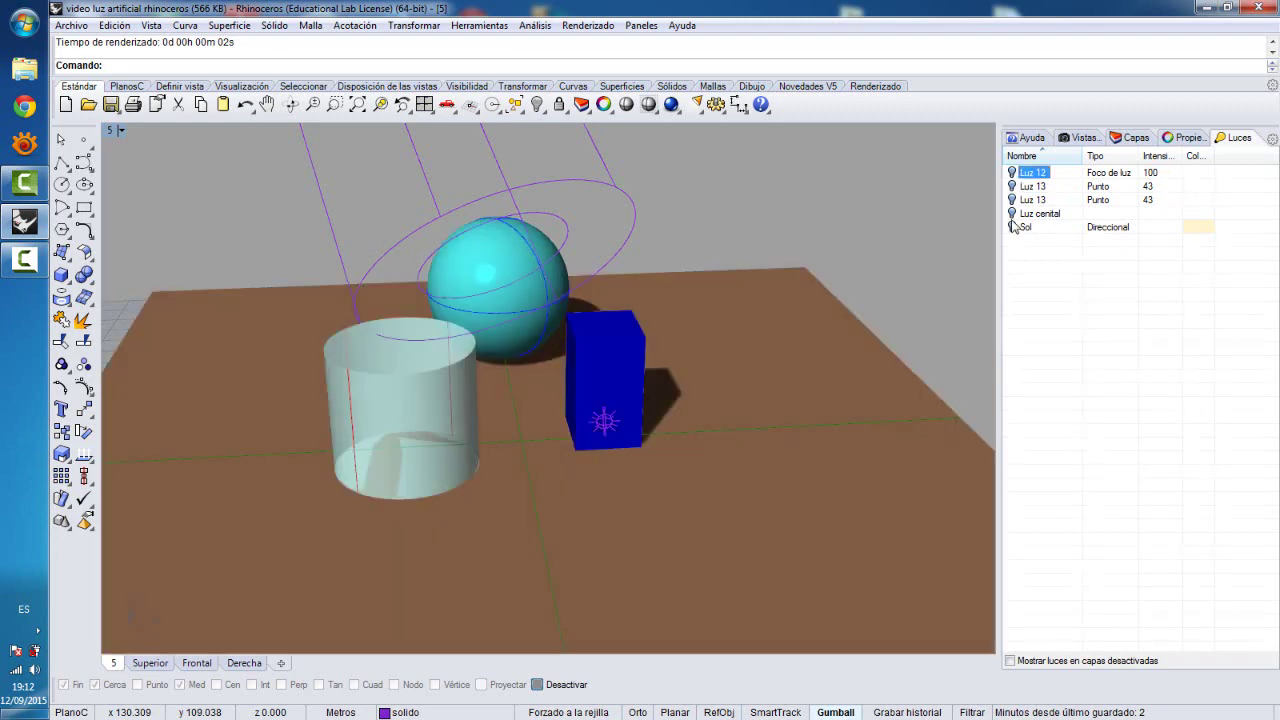
# - Try the Sol and Luz cenital lights one at a time, switching each off again
pyautogui.click(1012, 227)
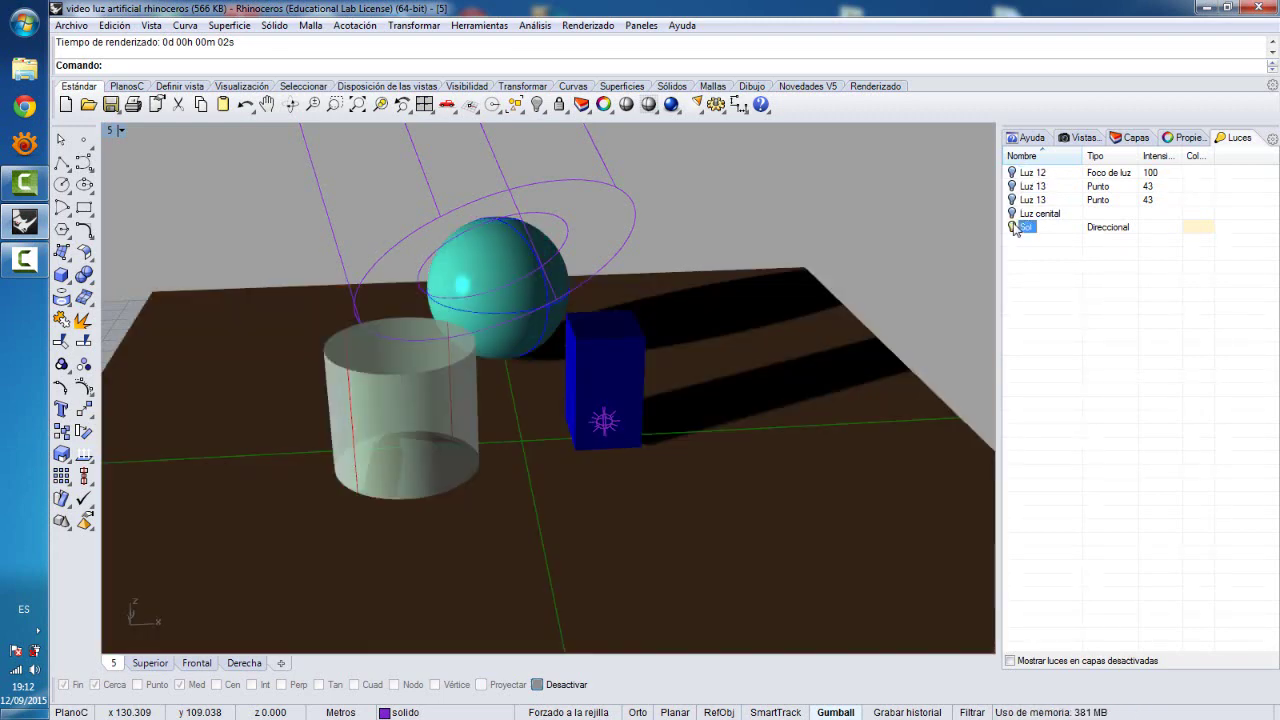
pyautogui.click(1012, 227)
pyautogui.click(1012, 213)
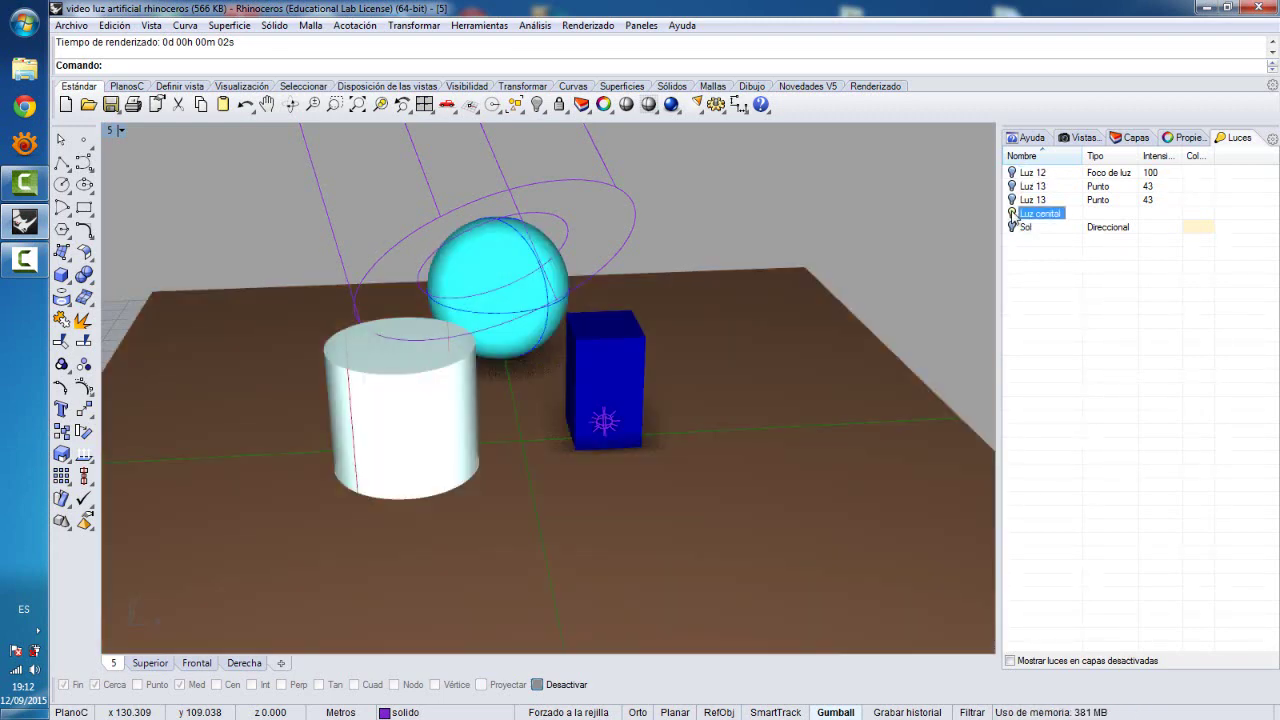
pyautogui.click(1012, 213)
pyautogui.click(1012, 227)
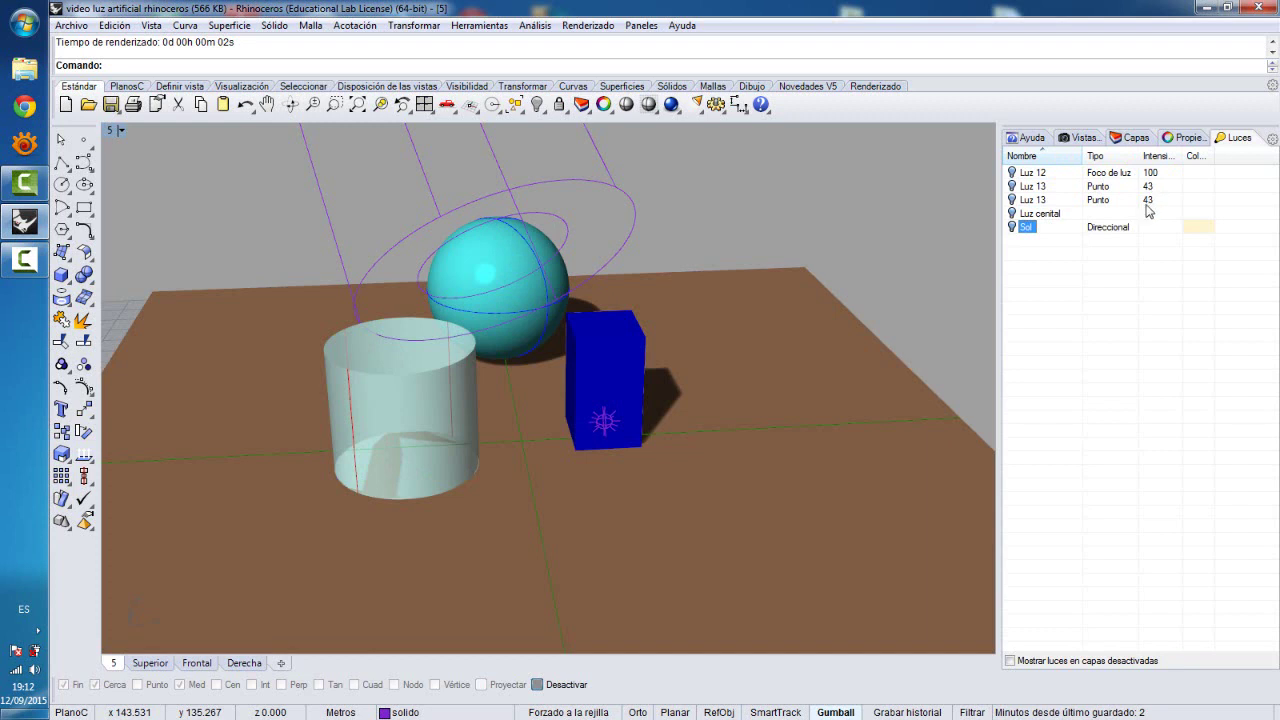
# - Switch the spotlight Luz 12 and both Luz 13 point lights back on
pyautogui.click(1011, 172)
pyautogui.click(1012, 187)
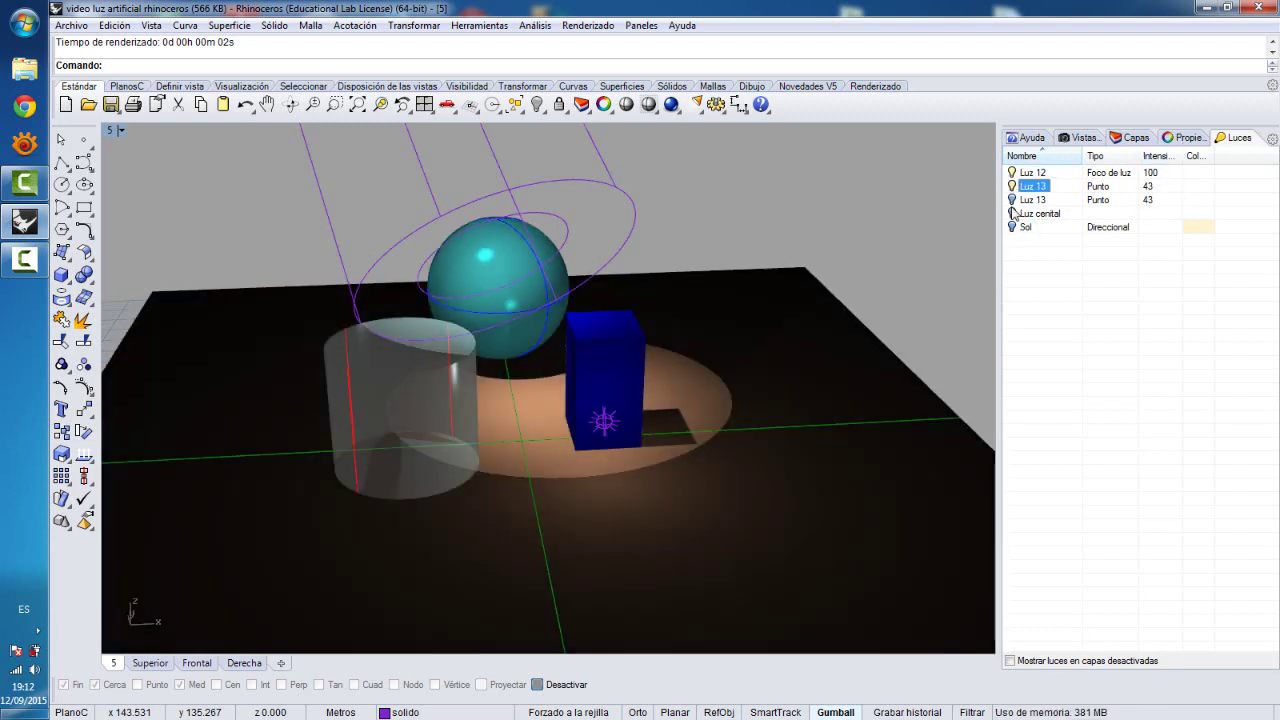
pyautogui.click(1012, 201)
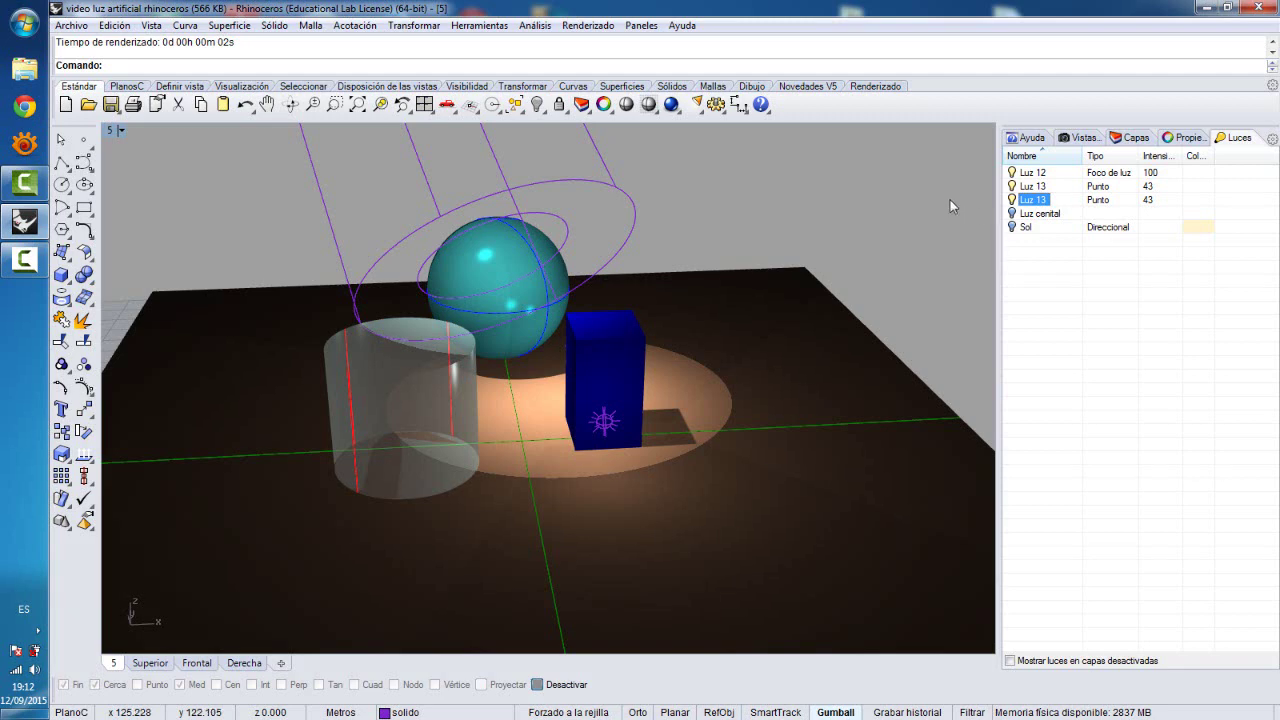